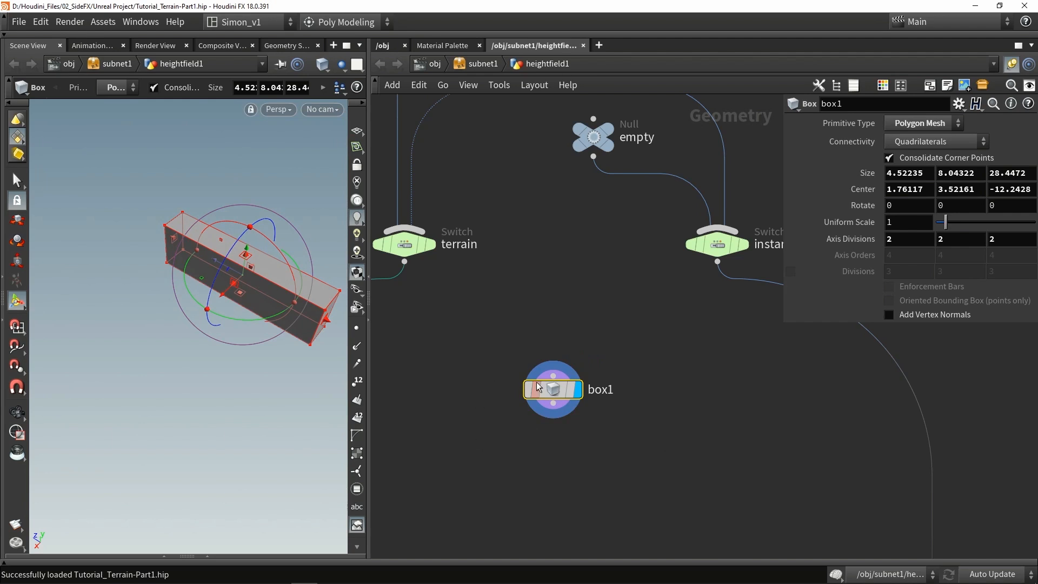
Step: Duplicate the box1 node and reshape the copy to a size of about 8.43 × 7.69 × 4.98, undoing the stray bounding-box change
left_click_drag(525, 381, 660, 388, "alt")
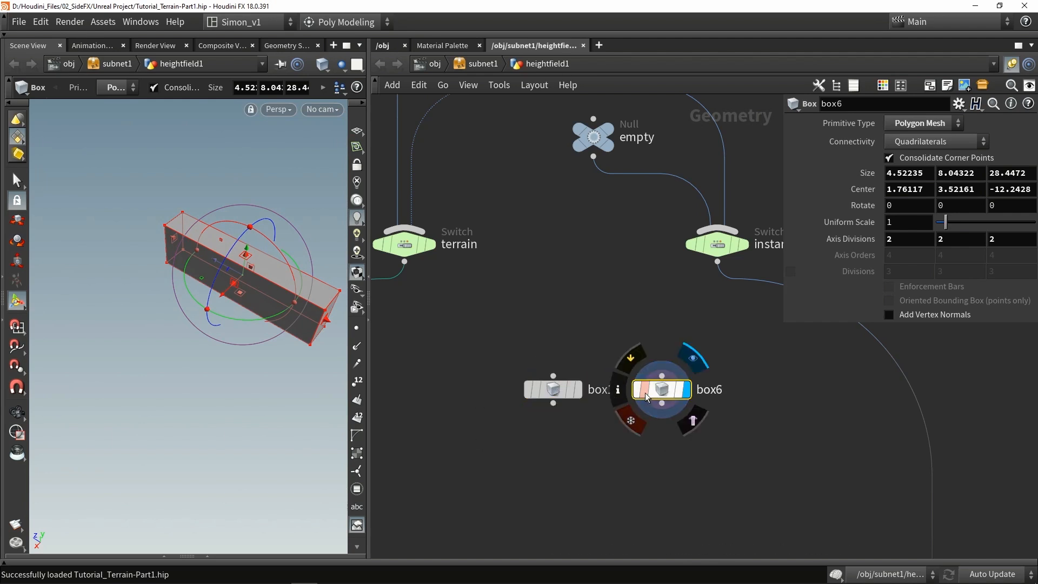
left_click_drag(197, 303, 231, 287, "alt")
left_click_drag(335, 295, 266, 301)
key("ctrl+z")
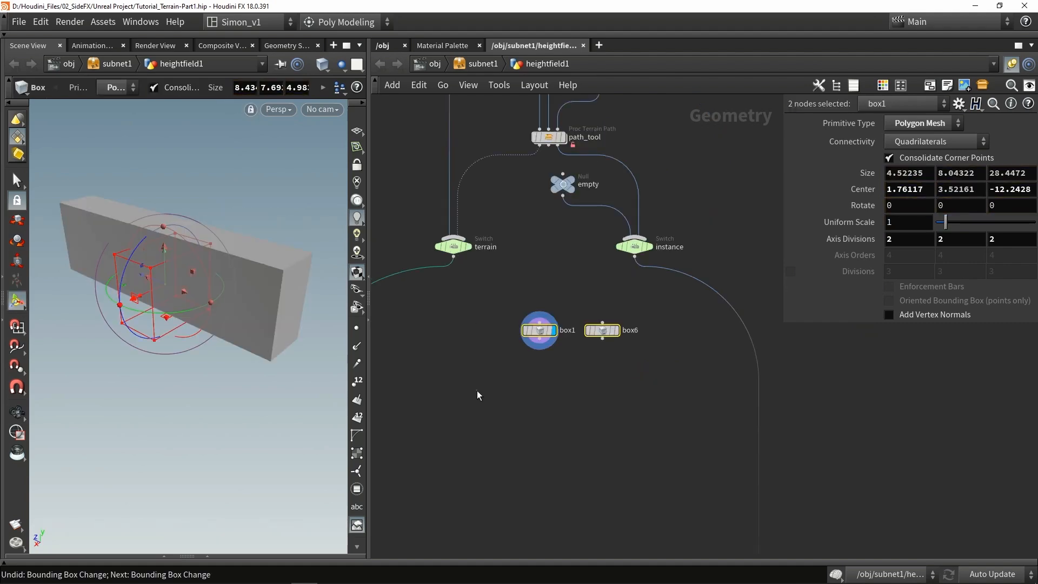
Step: Add a Subnetwork node below the two box nodes
left_click(477, 390)
key("Tab")
type("sub")
key("Return")
left_click(483, 401)
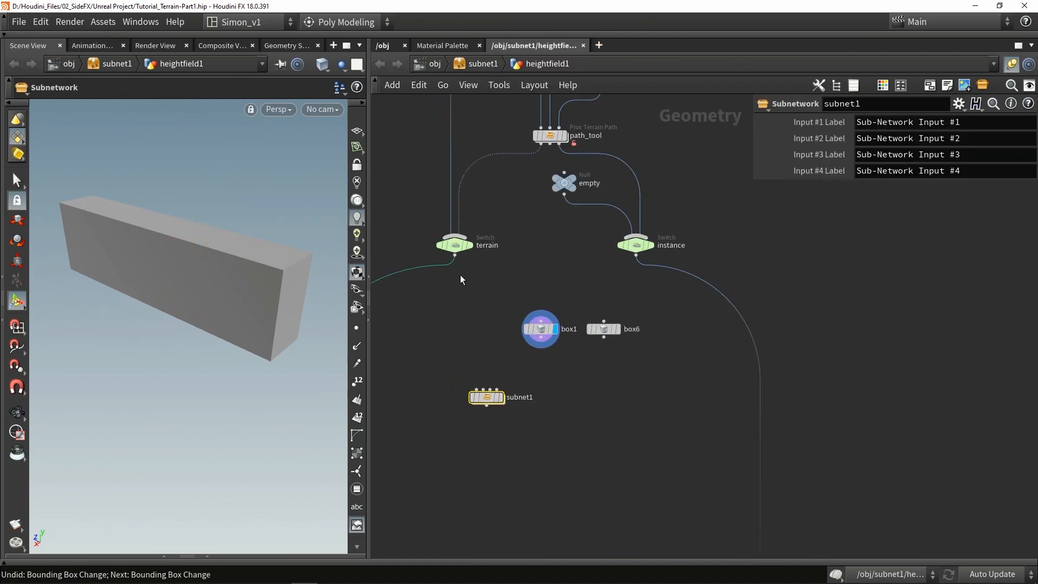
Step: Wire the terrain switch, box1 and box6 into the first three inputs of subnet1
scroll(459, 268, "up", 2)
left_click_drag(453, 251, 466, 401)
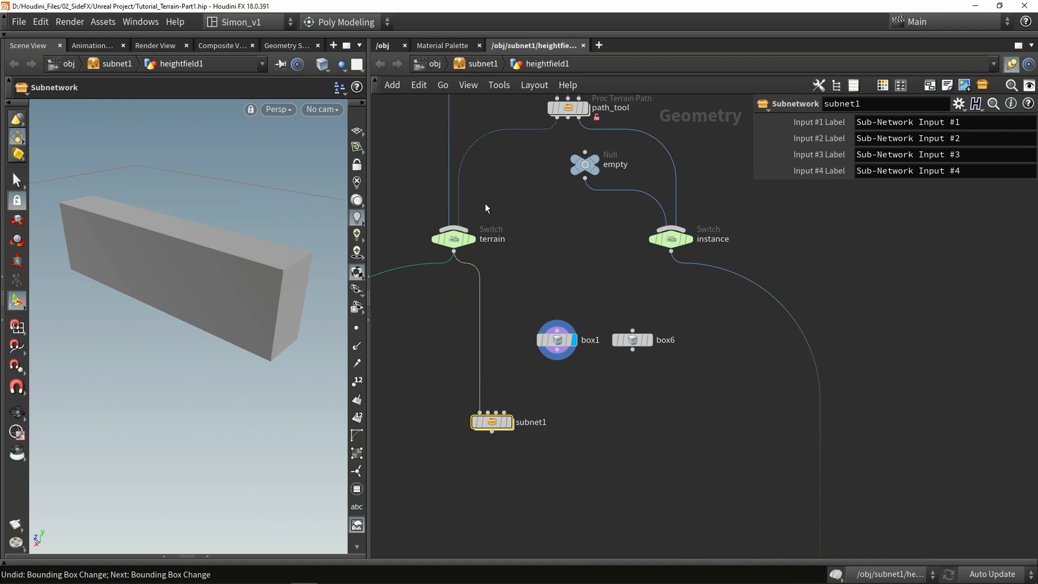
left_click_drag(559, 353, 488, 413)
left_click_drag(560, 346, 539, 291)
left_click_drag(634, 346, 504, 393)
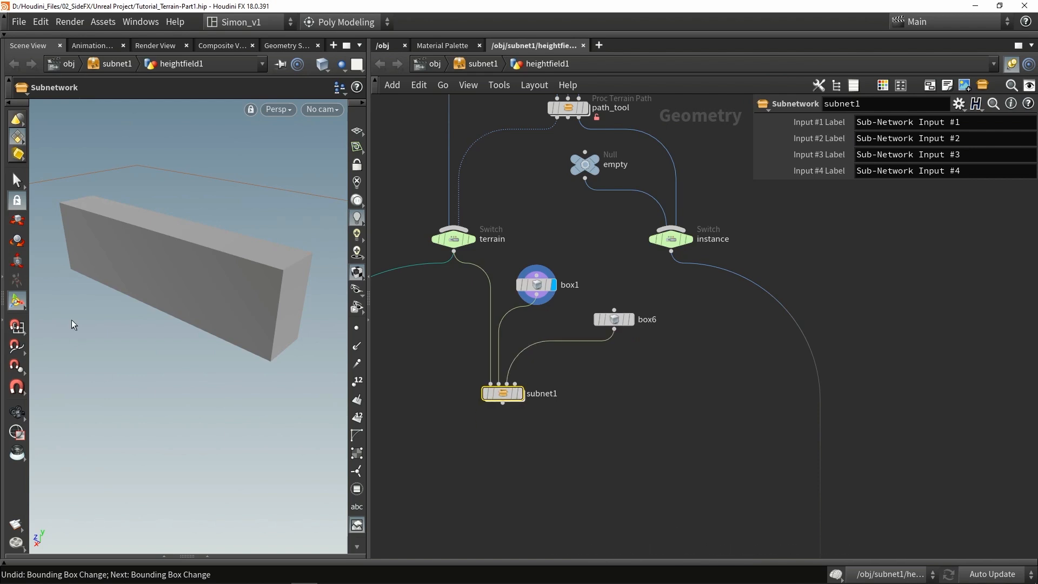
Step: Enter subnet1 to work with its input nodes, undoing the accidental item move
scroll(521, 396, "up", 3)
left_click(524, 392)
double_click(500, 393)
scroll(557, 423, "down", 5)
scroll(443, 375, "up", 1)
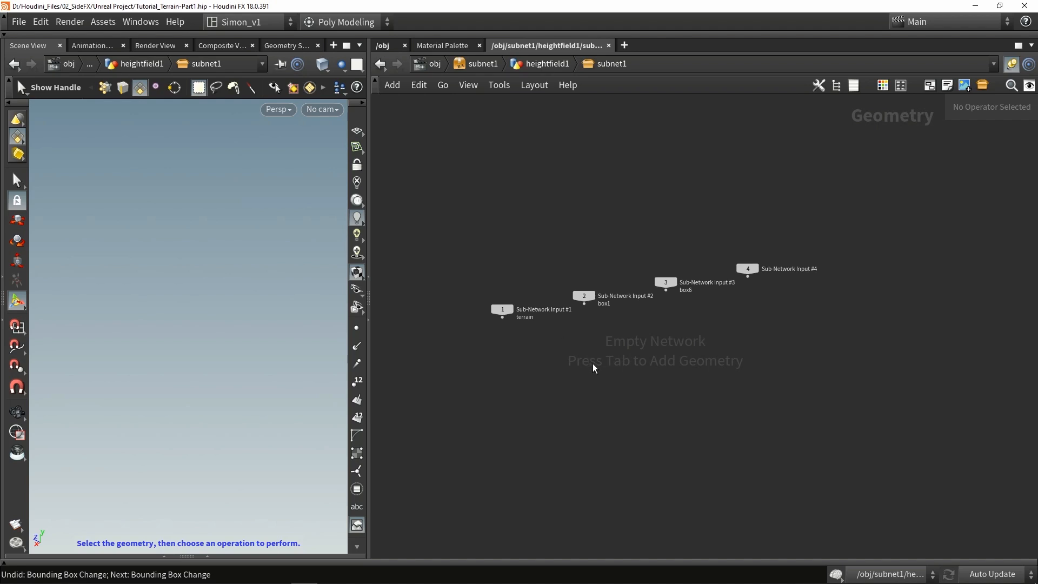
key("ctrl+z")
key("ctrl+z")
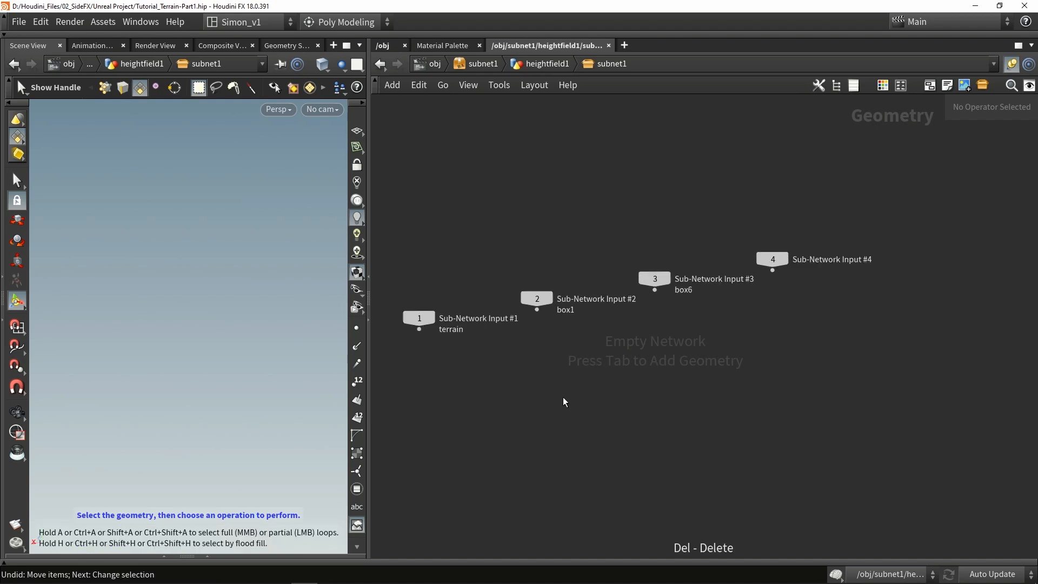
Step: Add a Labs Dissolve Flat Edges node and feed it from the box1 subnetwork input
key("Tab")
type("fla")
key("Return")
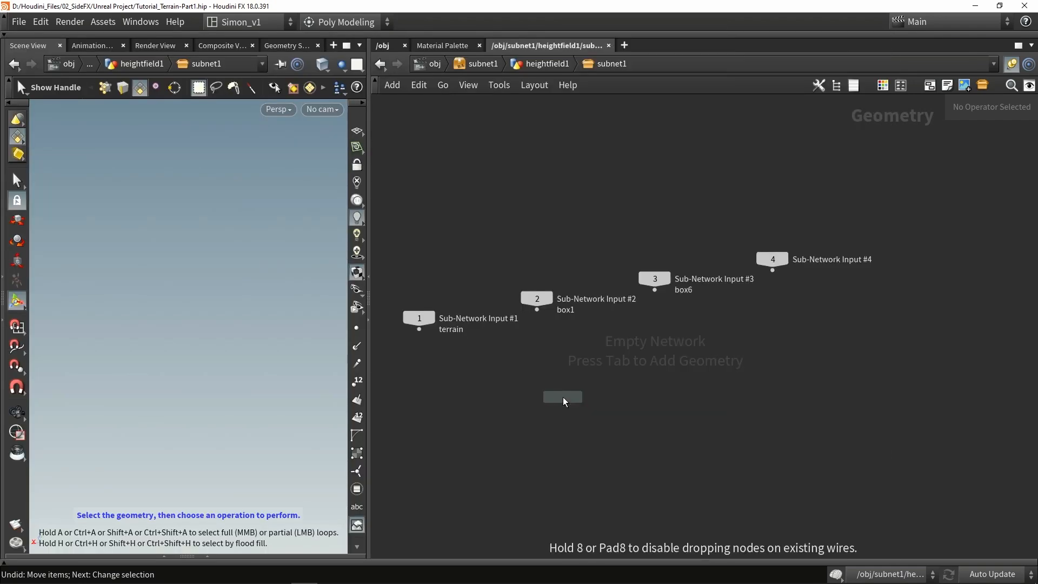
left_click(550, 383)
left_click_drag(537, 310, 539, 379)
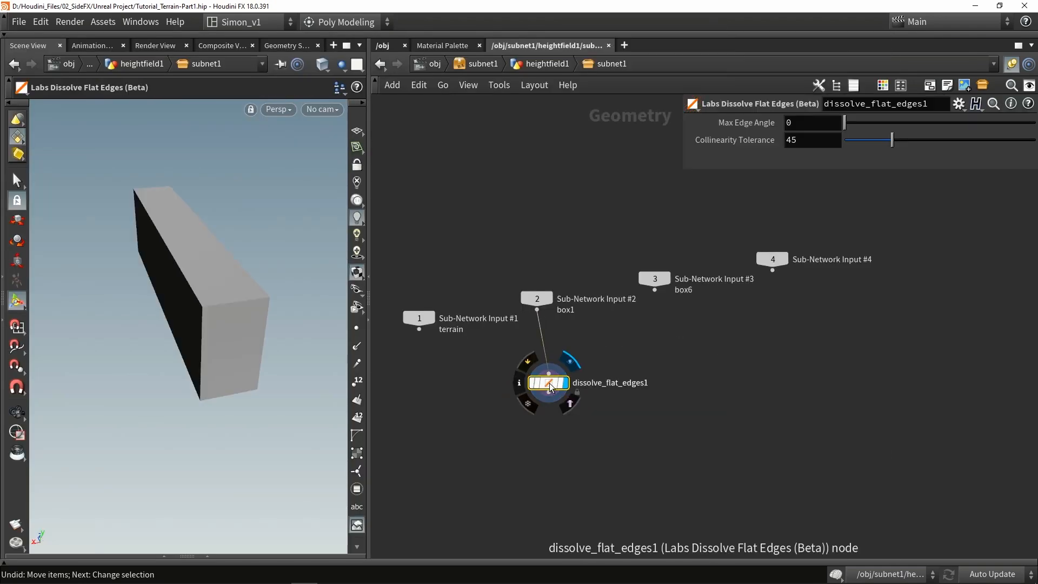
Step: Show the box in wireframe and move the dissolve_flat_edges1 node lower to make room above it
key("Escape")
left_click_drag(248, 303, 144, 297)
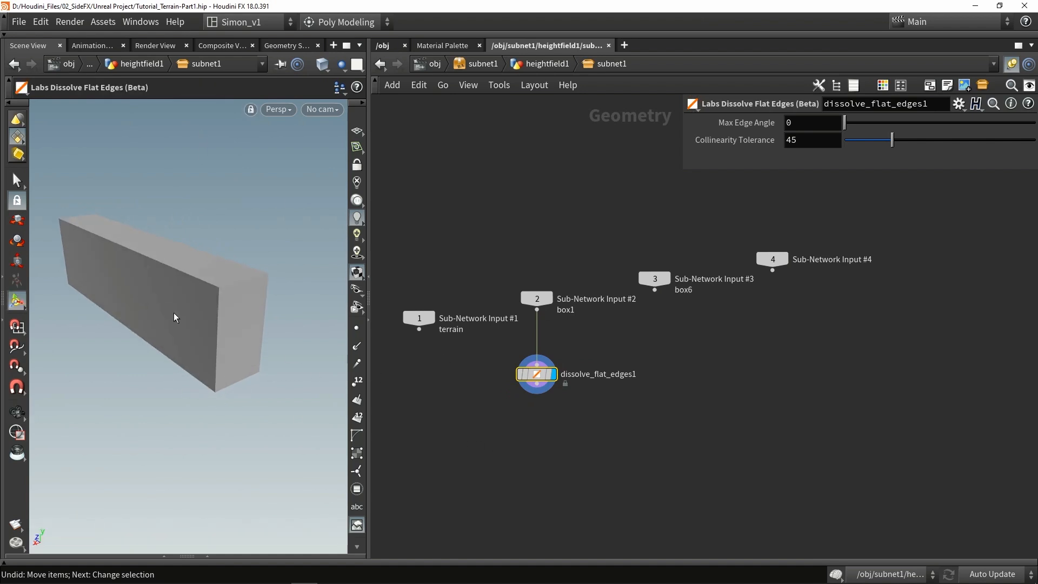
key("w")
right_click_drag(123, 298, 164, 301, "alt")
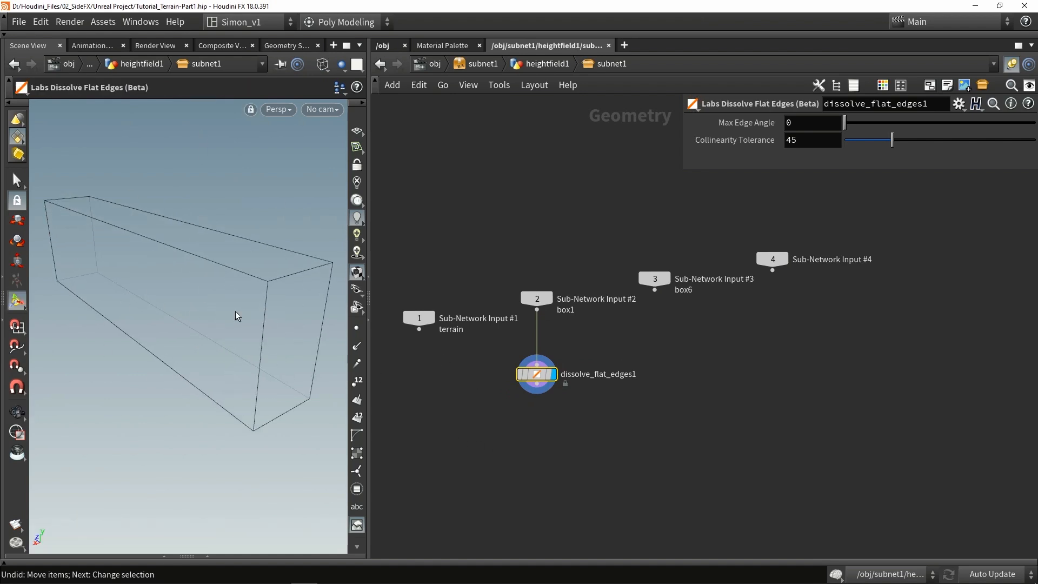
left_click_drag(537, 374, 537, 400)
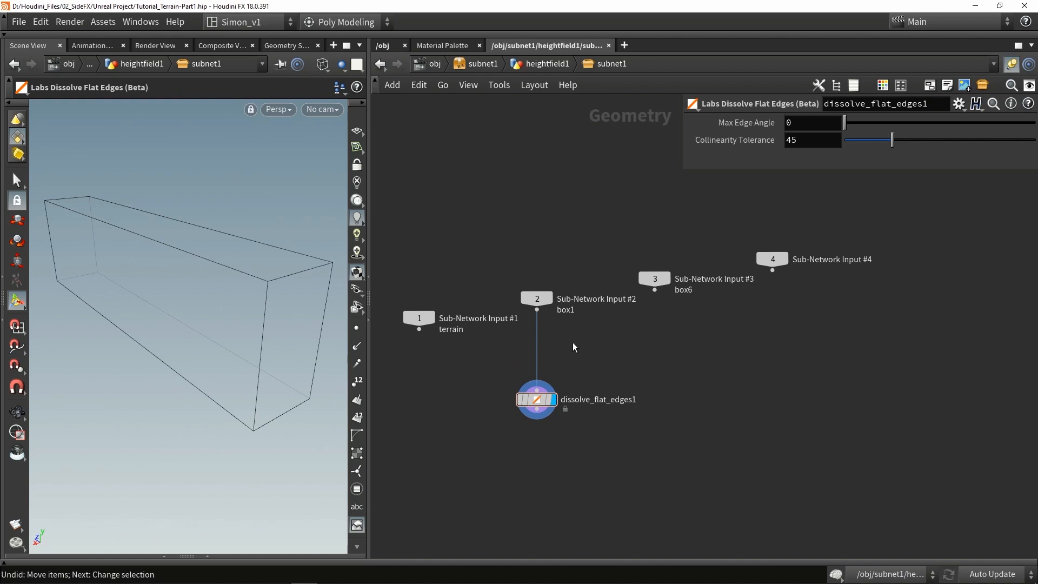
Step: Add a Divide node fed by the box1 input and display its triangulated result
key("Tab")
type("div")
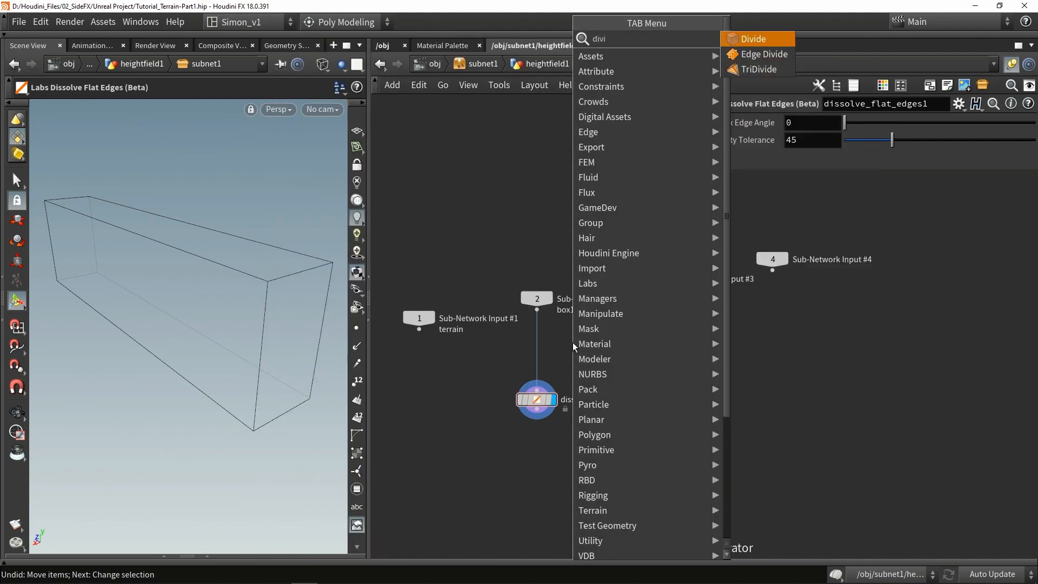
key("Return")
left_click(572, 343)
scroll(570, 343, "up", 3)
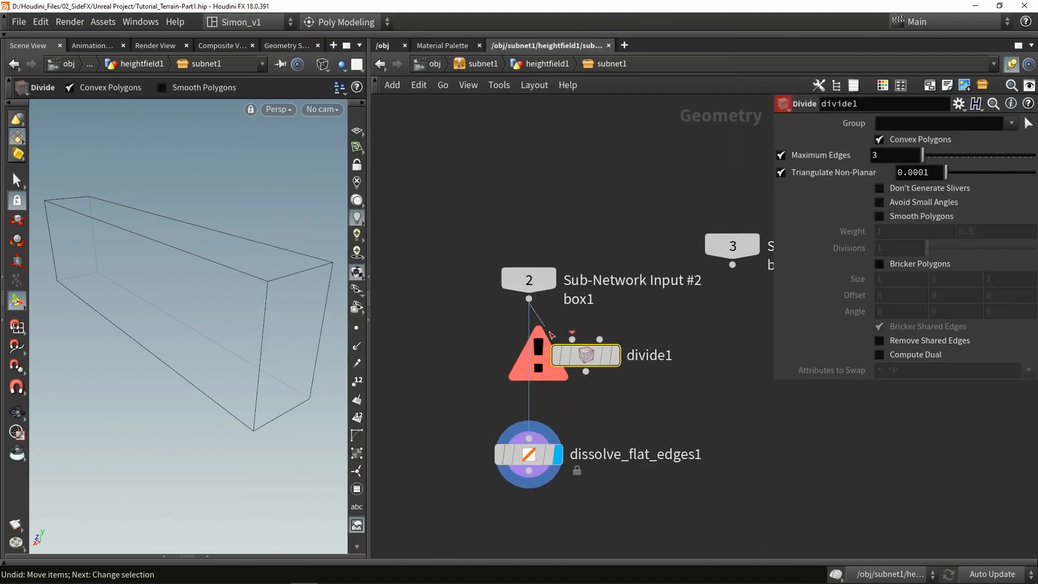
left_click(618, 356)
key("Escape")
left_click_drag(142, 349, 232, 283)
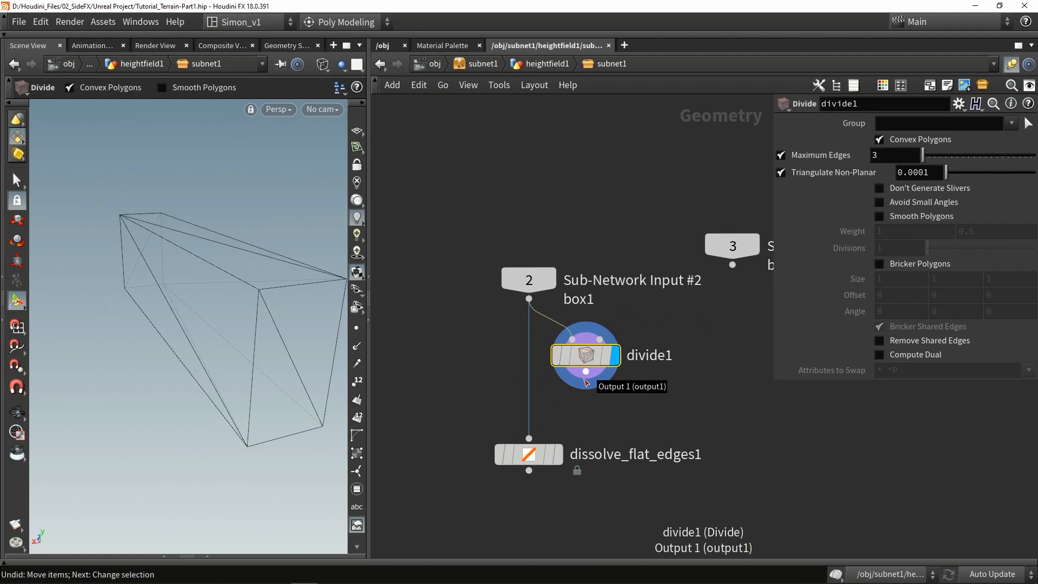
Step: Route the Divide node into dissolve_flat_edges1, display the dissolved result, and bypass the Divide node
left_click_drag(585, 381, 529, 439)
left_click(559, 457)
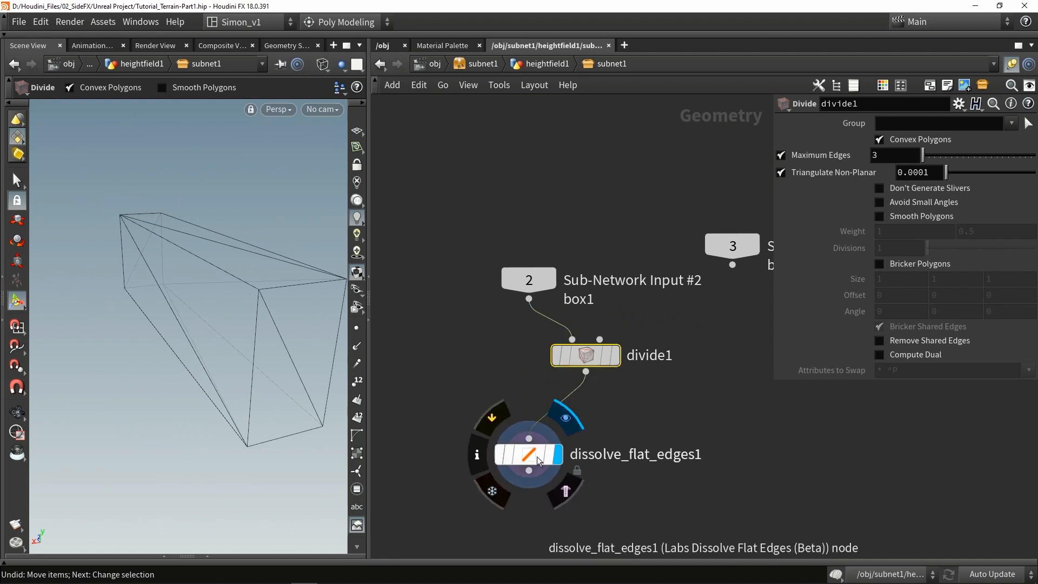
left_click(531, 456)
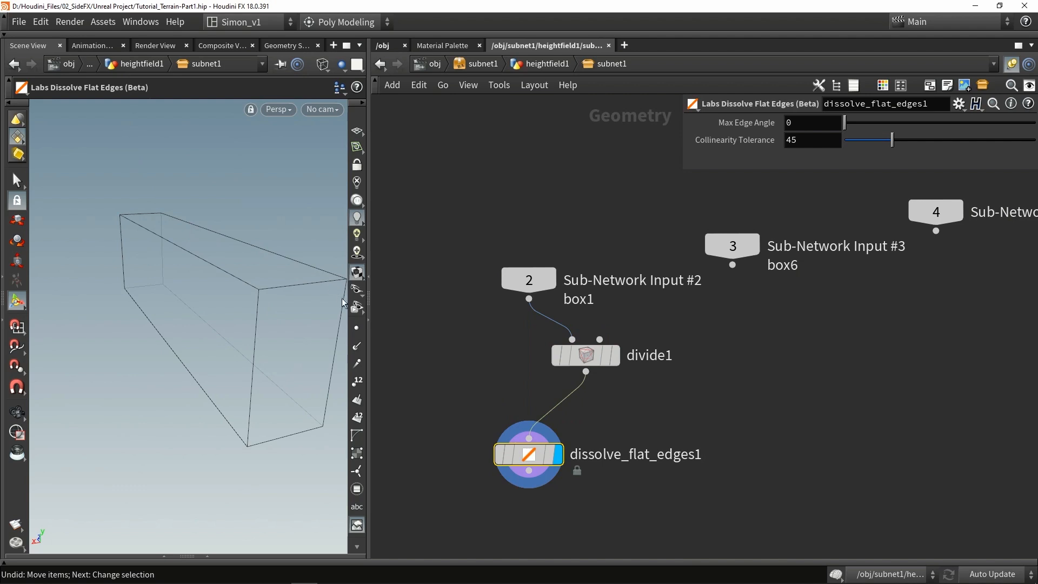
mouse_move(185, 288)
left_mouse_down("alt")
mouse_move(255, 289)
mouse_move(182, 295)
left_mouse_up("alt")
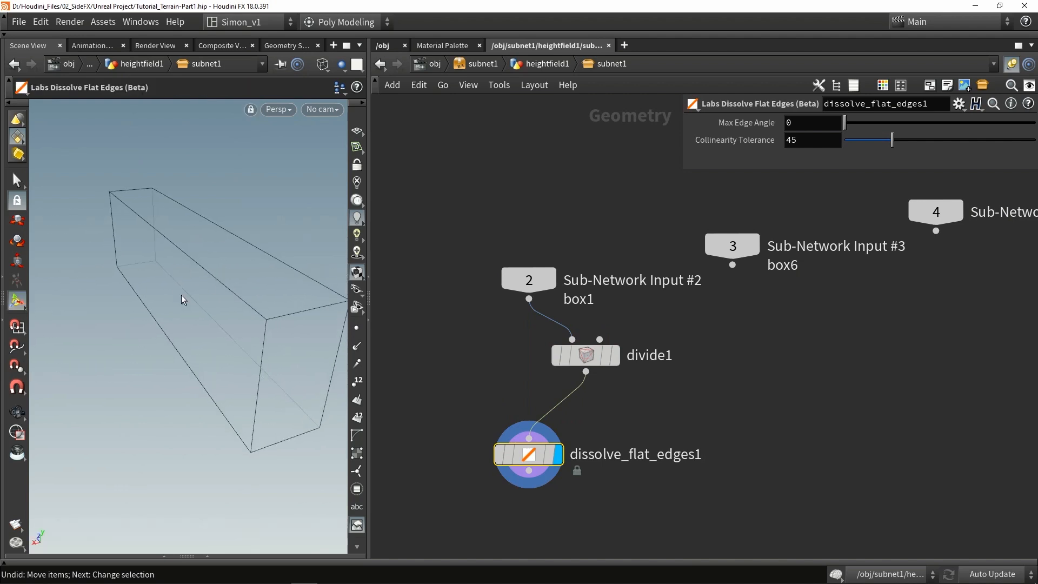
left_click_drag(207, 209, 246, 226, "alt")
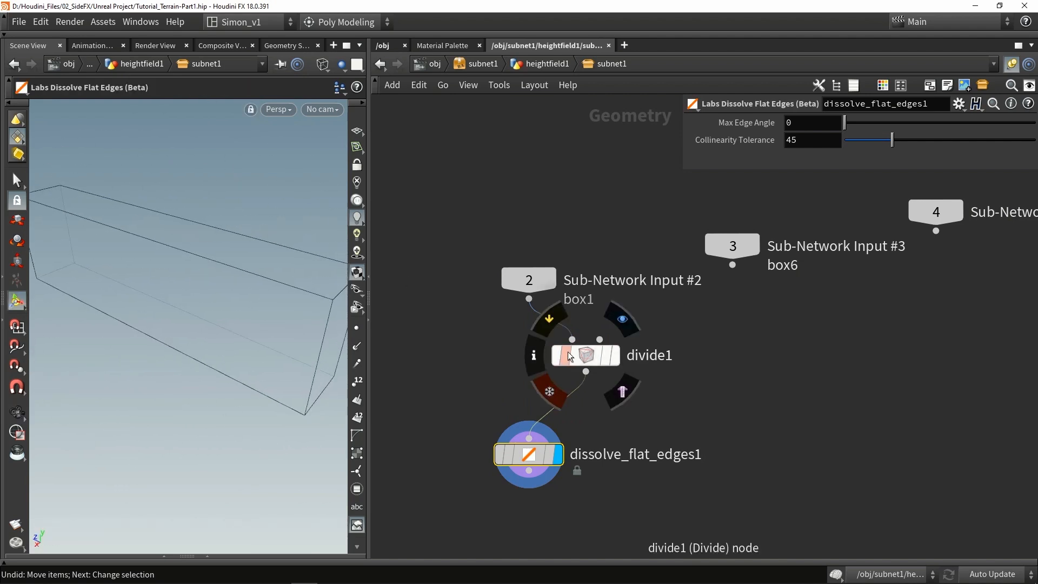
left_click(568, 356)
Step: Add a Labs Split Primitives by Normal node after dissolve_flat_edges1 and display it
key("Tab")
type("split")
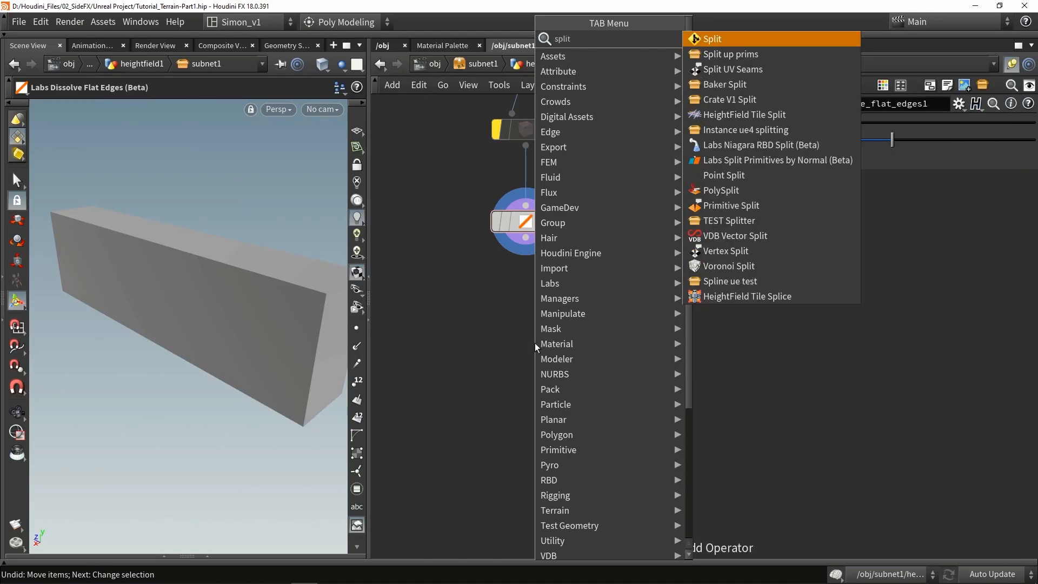
left_click(746, 160)
left_click(504, 352)
left_click_drag(525, 238, 523, 358)
left_click(534, 352)
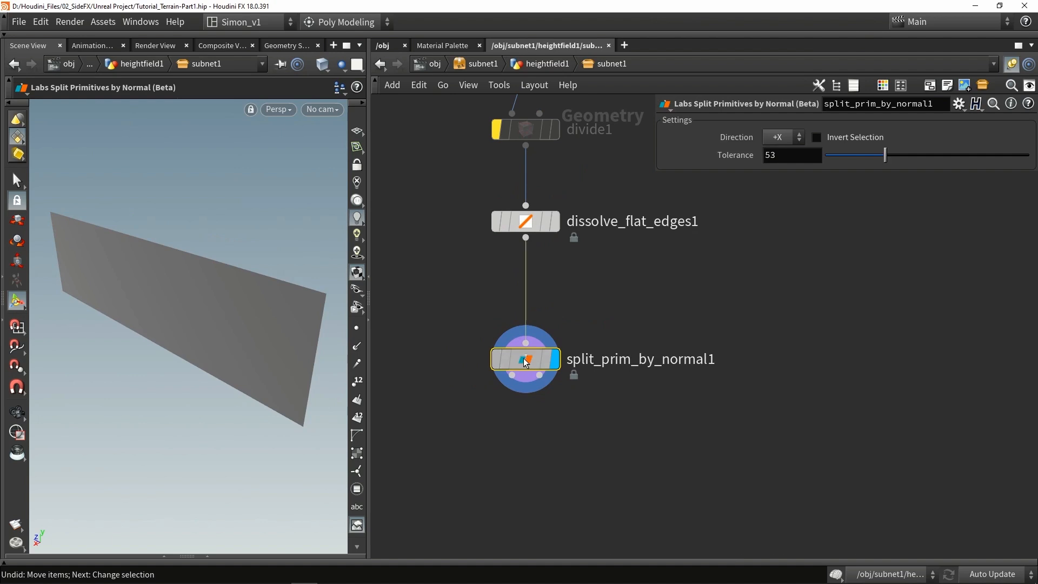
Step: Set the split direction to Y and invert the selection to keep only the box's side walls
left_click(779, 138)
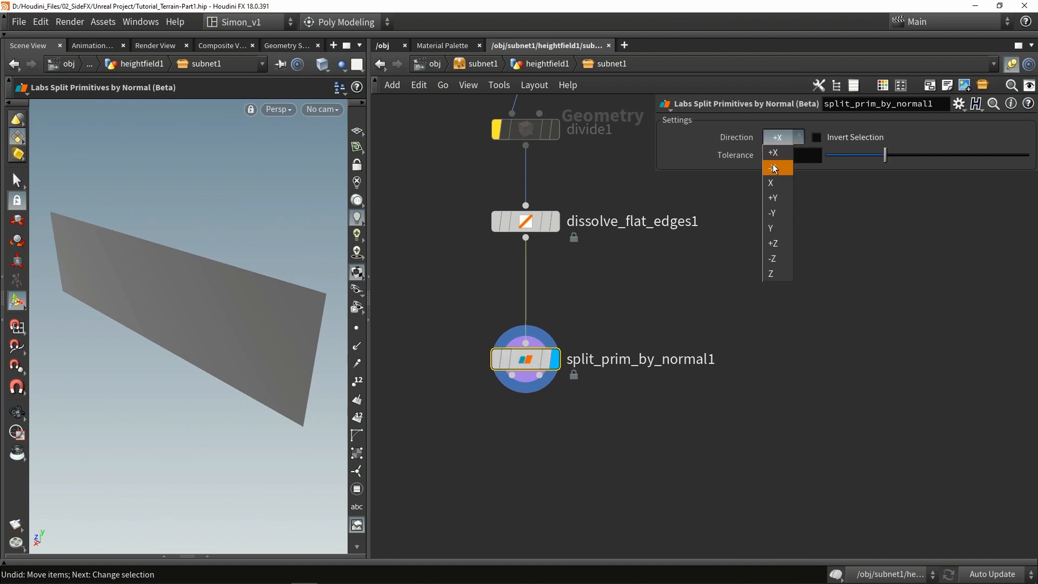
left_click(776, 232)
left_click_drag(260, 266, 214, 266, "alt")
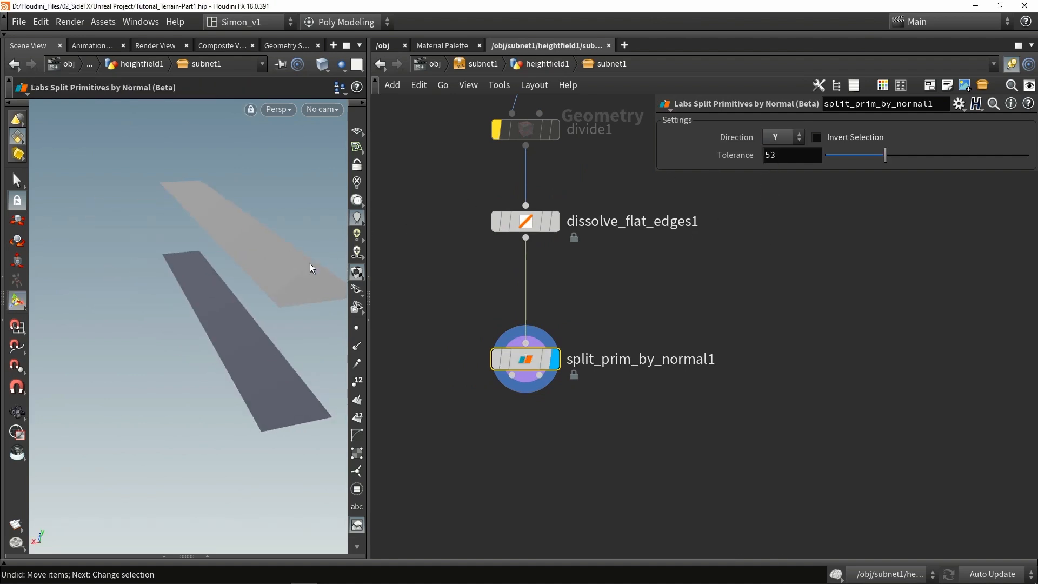
left_click(816, 137)
key("Escape")
left_click_drag(267, 244, 202, 292)
key("Return")
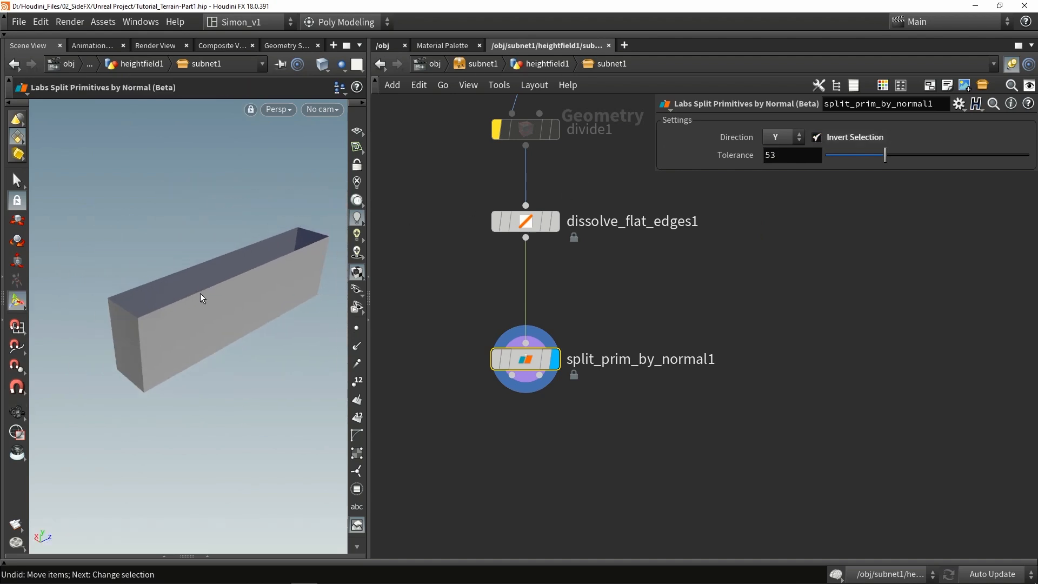
left_click_drag(281, 276, 265, 260, "alt")
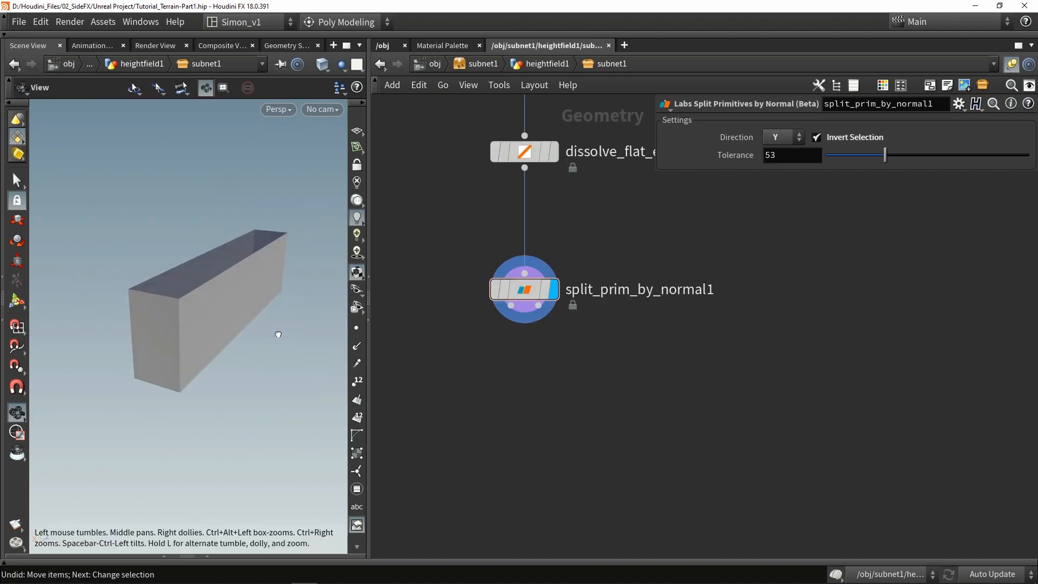
left_click_drag(277, 335, 267, 326, "alt")
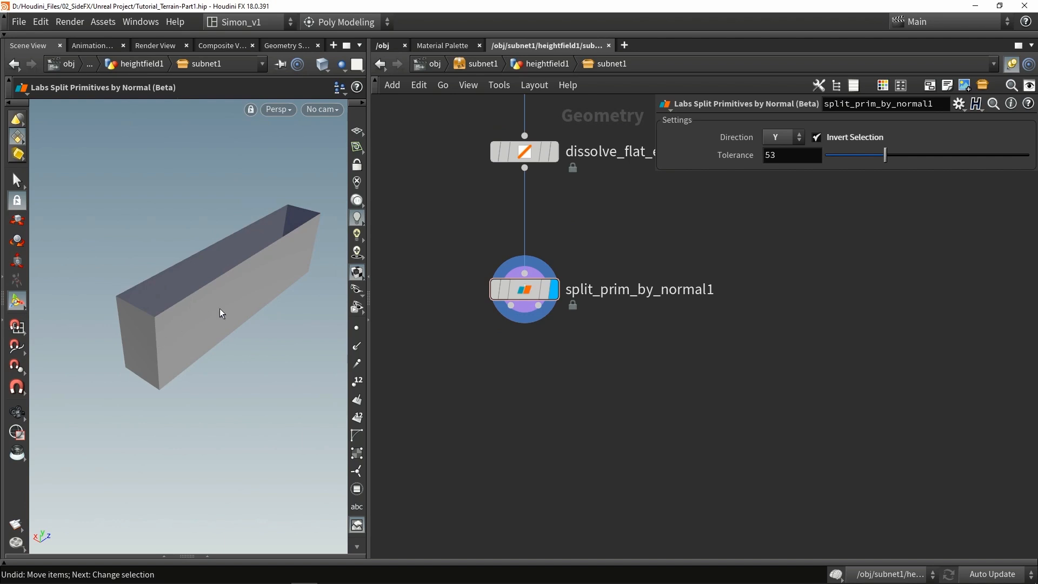
mouse_move(262, 297)
left_mouse_down("alt")
mouse_move(255, 283)
mouse_move(267, 313)
mouse_move(263, 296)
left_mouse_up("alt")
Step: Add a Labs Detail Mesh node and place it below split_prim_by_normal1
key("Tab")
type("deta")
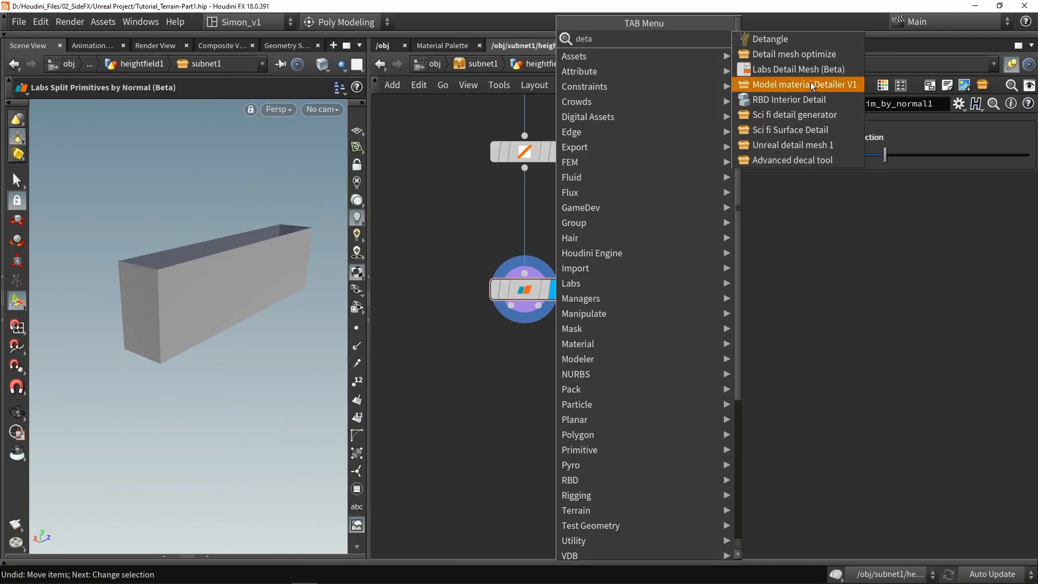
left_click(805, 68)
left_click(587, 405)
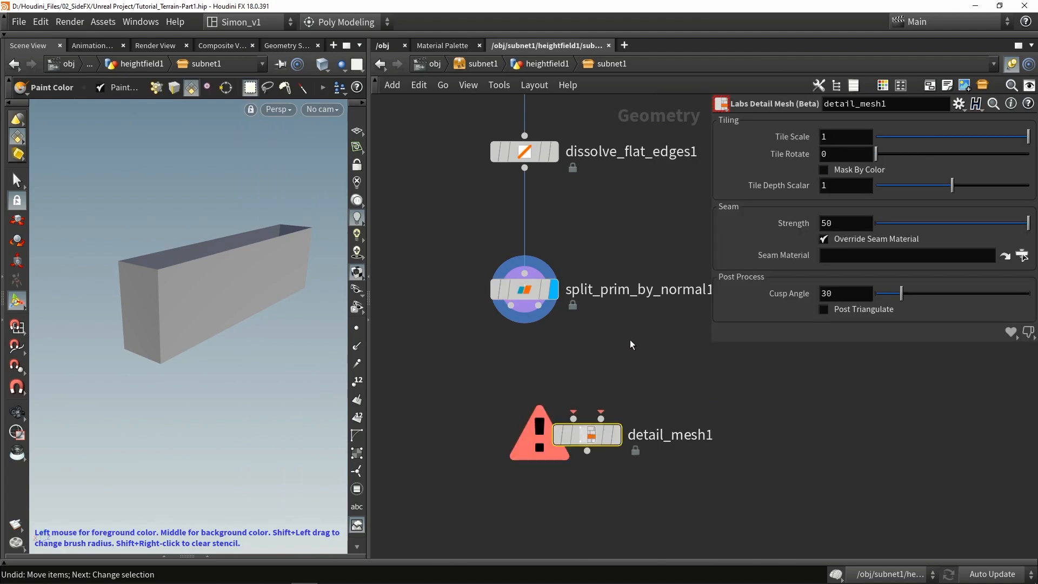
left_click_drag(590, 434, 595, 459)
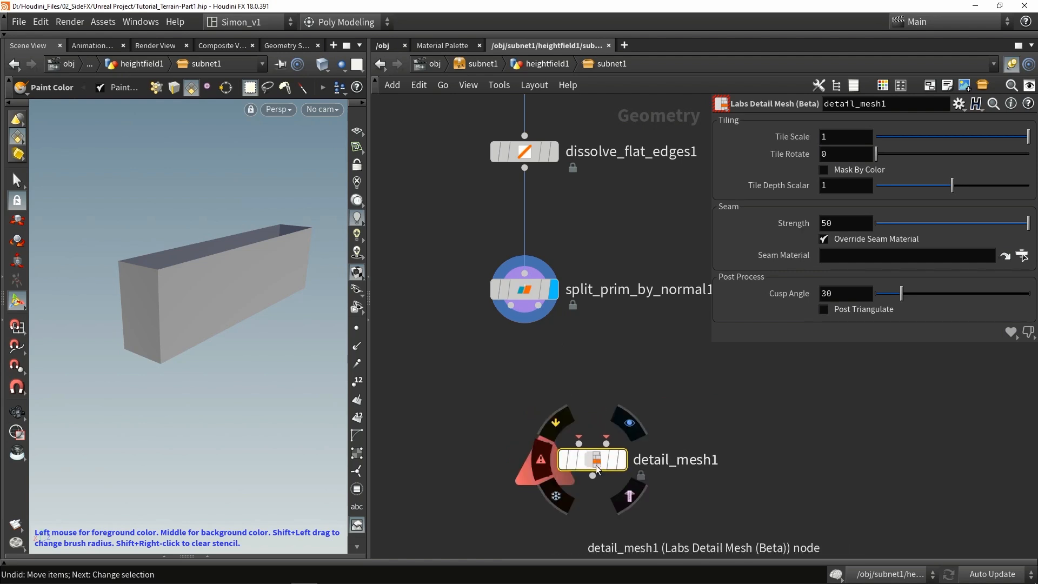
Step: Inspect the split_prim_by_normal1 output for UVs in the UV view, and return to the perspective view
left_click(526, 289)
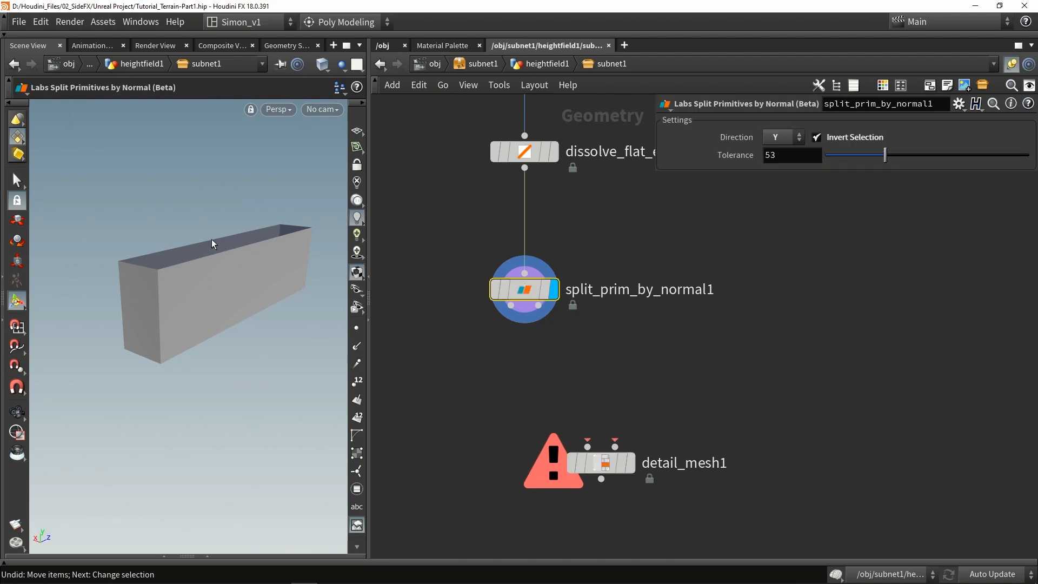
key("Escape")
key("space+5")
middle_click_drag(255, 227, 214, 254)
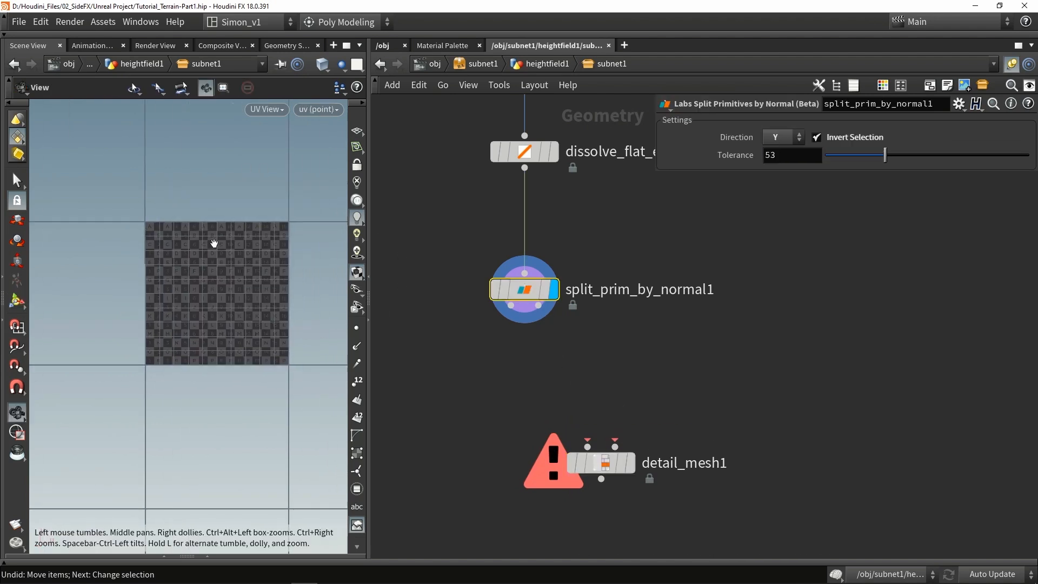
right_click_drag(214, 255, 225, 223)
key("space+1")
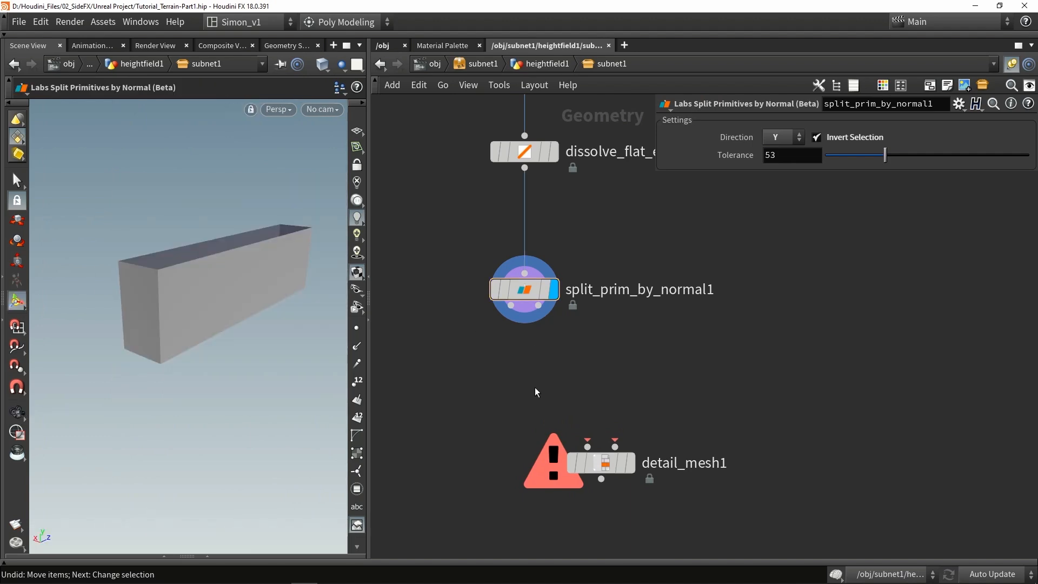
Step: Add a Labs Auto UV node on the first output of split_prim_by_normal1 and view its UV layout
key("Tab")
type("auto")
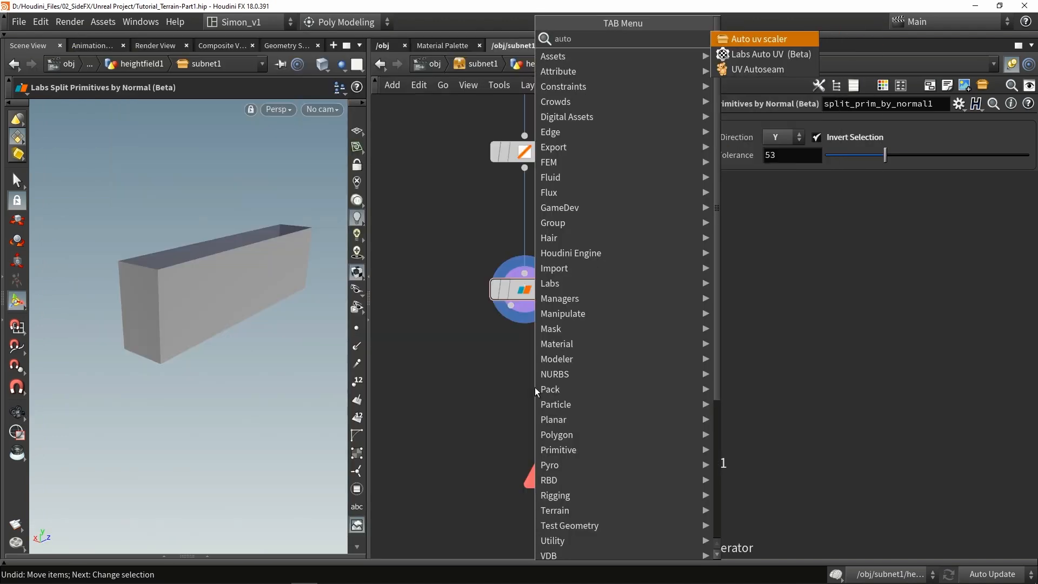
key("Down")
key("Return")
left_click(510, 364)
key("space+5")
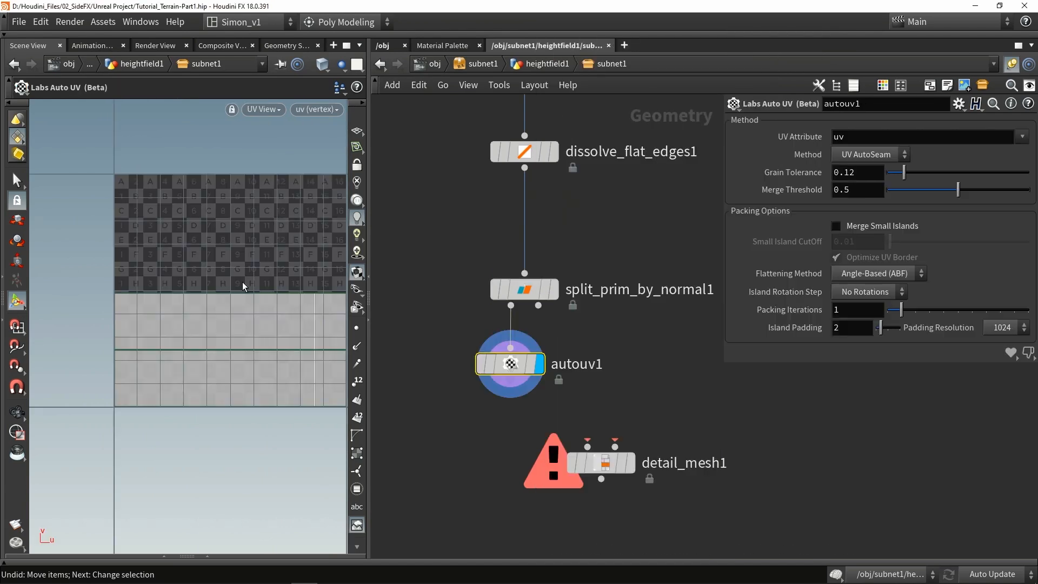
middle_click_drag(221, 282, 204, 258)
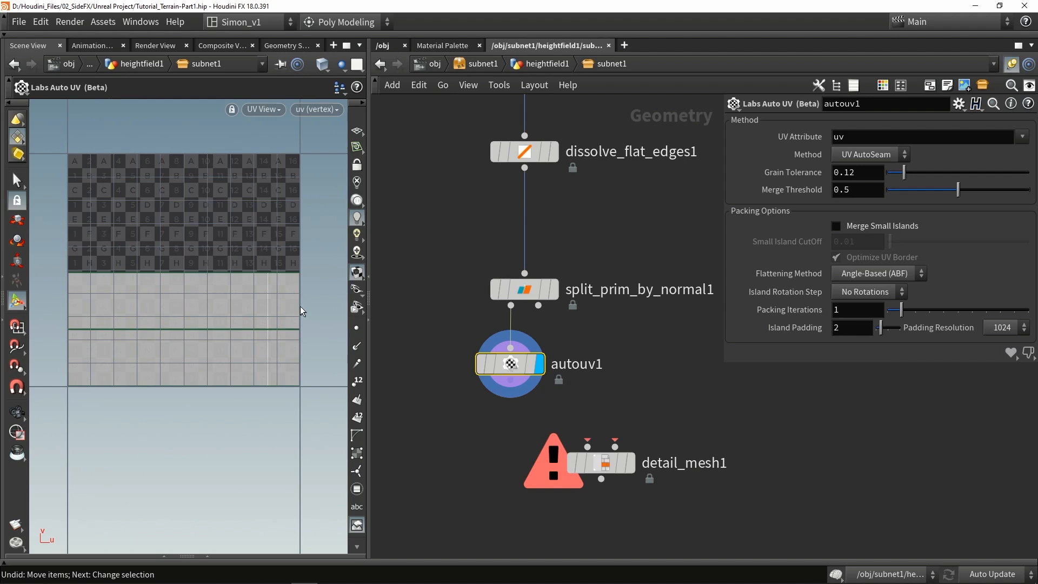
Step: Set autouv1's merge threshold to about 0.728 and add a UV Layout node below autouv1
left_click_drag(958, 194, 992, 193)
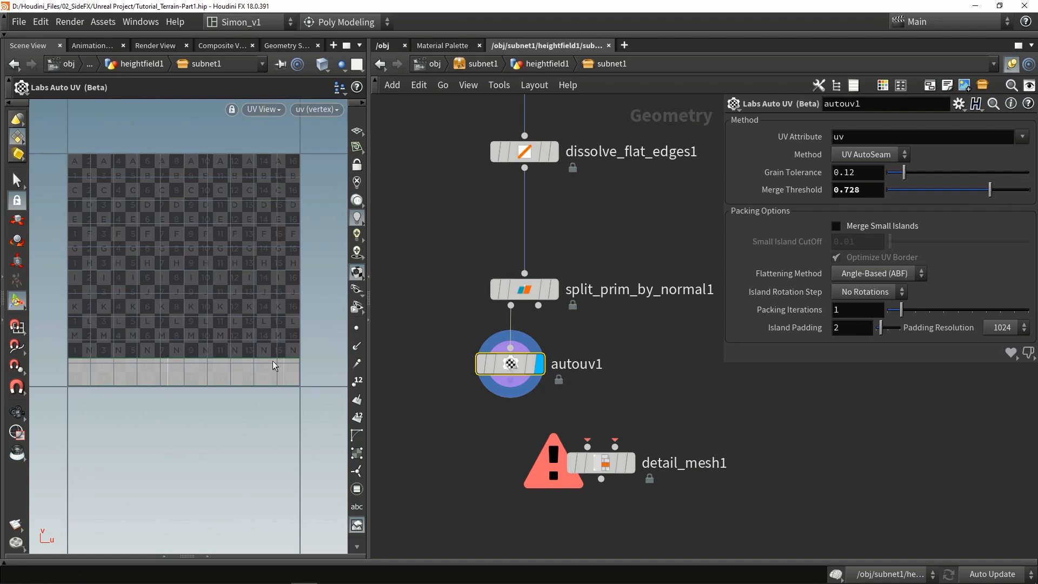
middle_click_drag(498, 423, 465, 336)
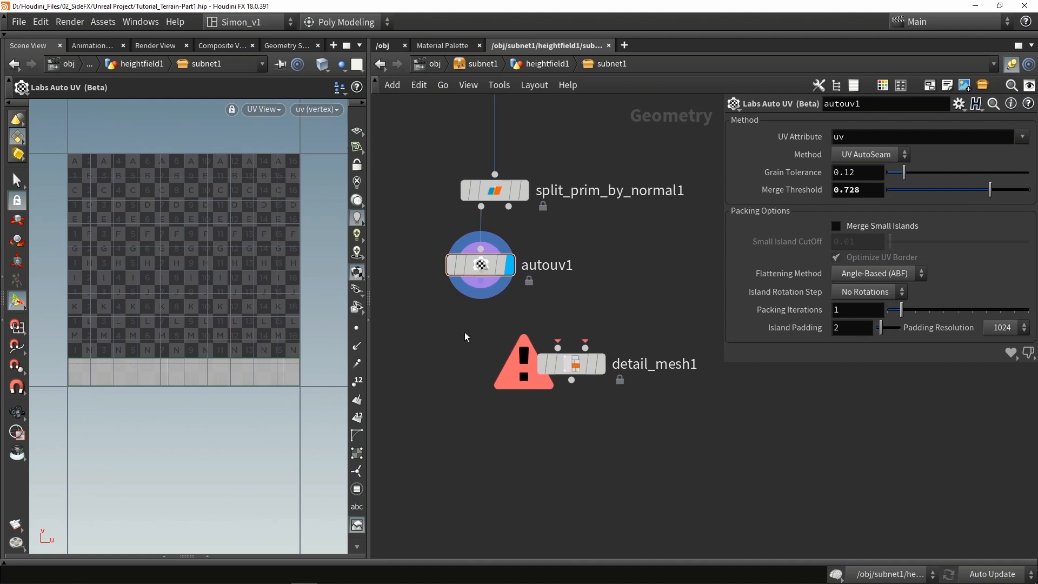
key("Tab")
type("fla")
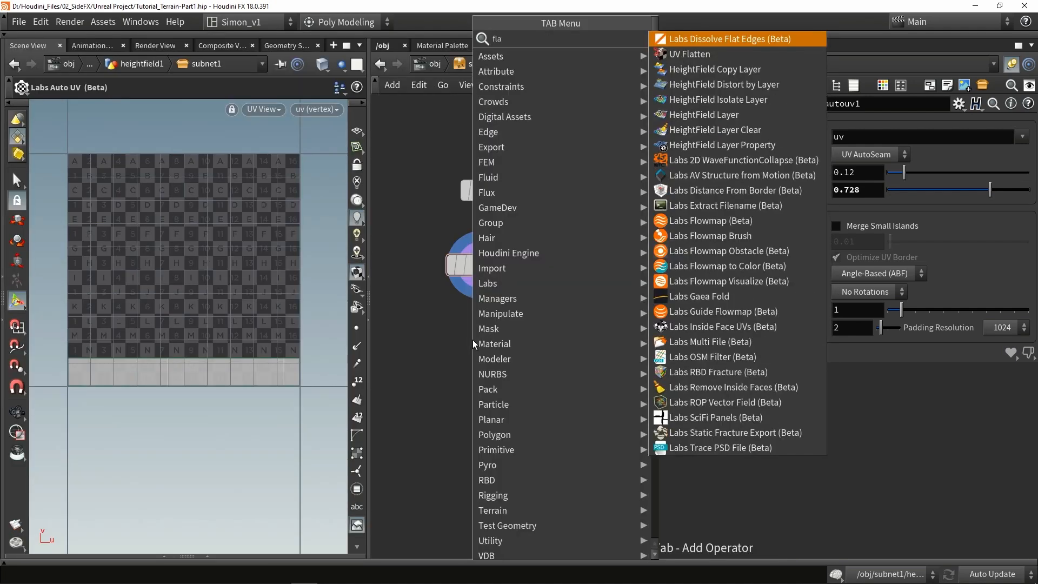
key("BackSpace")
key("BackSpace")
key("BackSpace")
type("layout")
key("Return")
left_click(472, 340)
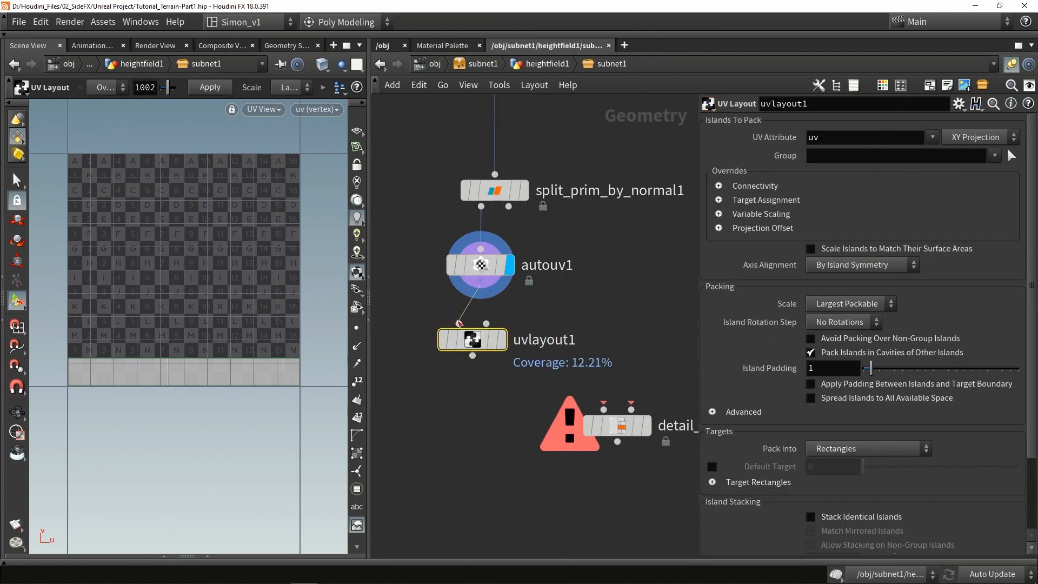
Step: Attach and display uvlayout1 after autouv1, packing into a target rectangle about 0.15 high with 90° island rotation steps
left_click_drag(485, 335, 506, 320)
left_click(495, 341)
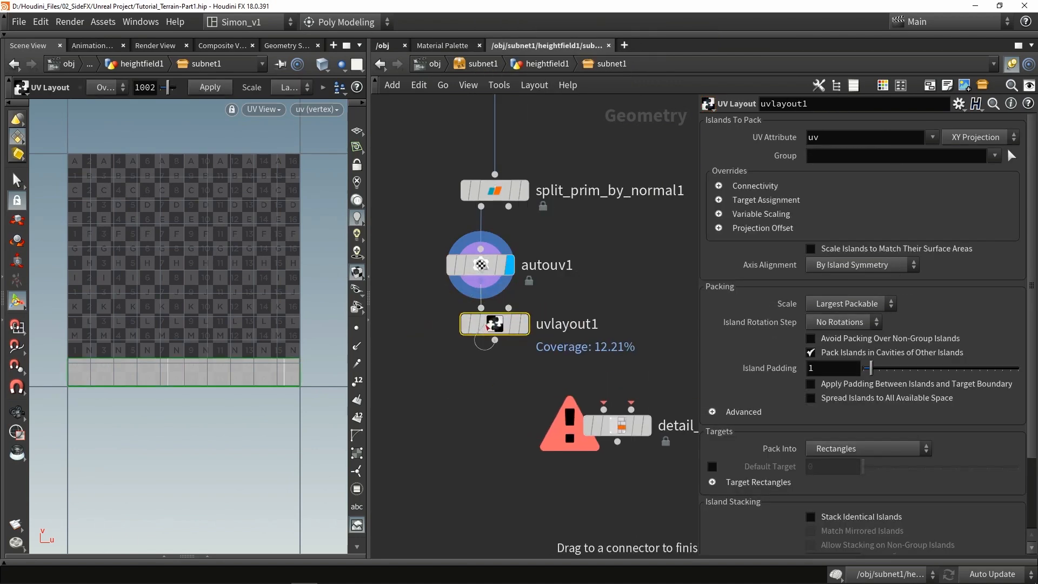
left_click(522, 324)
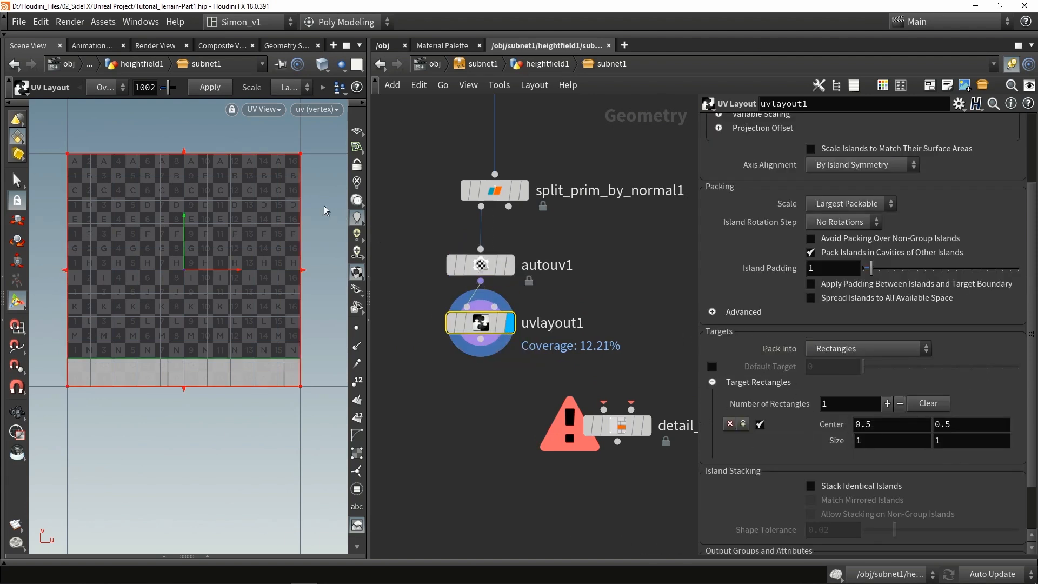
left_click_drag(186, 157, 185, 352)
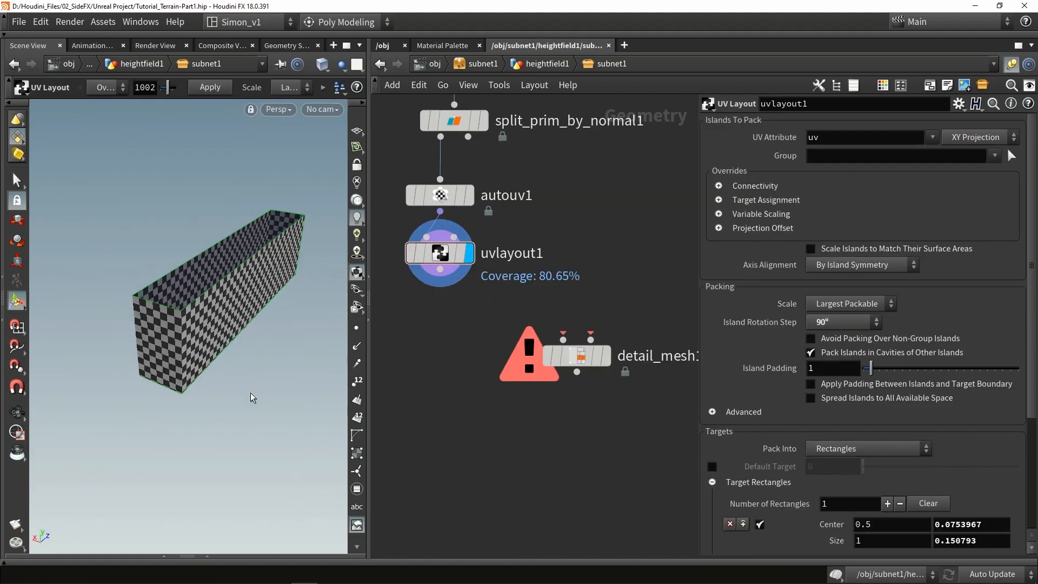
Step: Wire the uvlayout1 output into the first input of detail_mesh1
left_click_drag(440, 269, 574, 409)
middle_click_drag(582, 355, 524, 362)
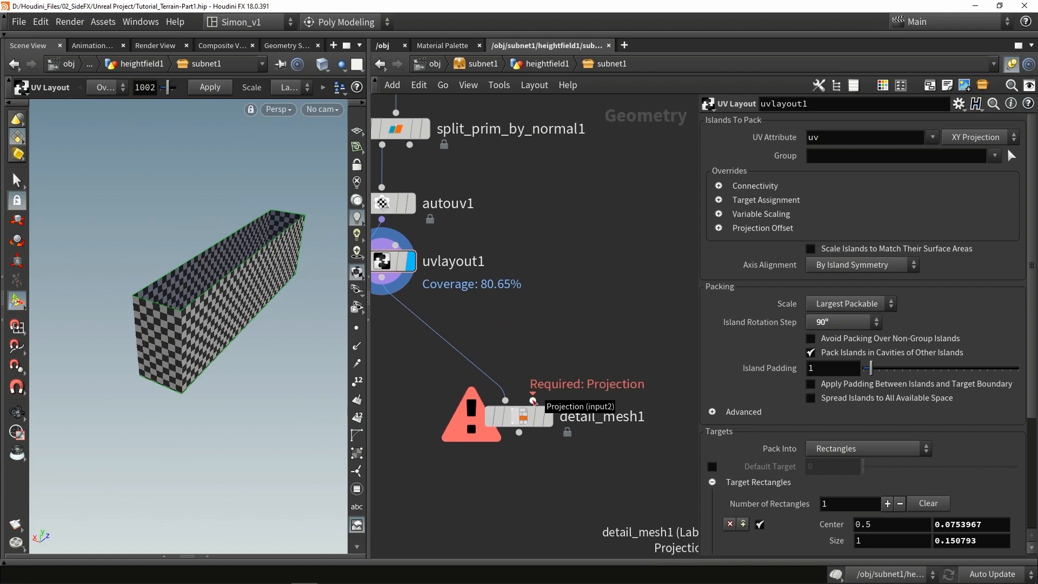
scroll(566, 321, "down", 2)
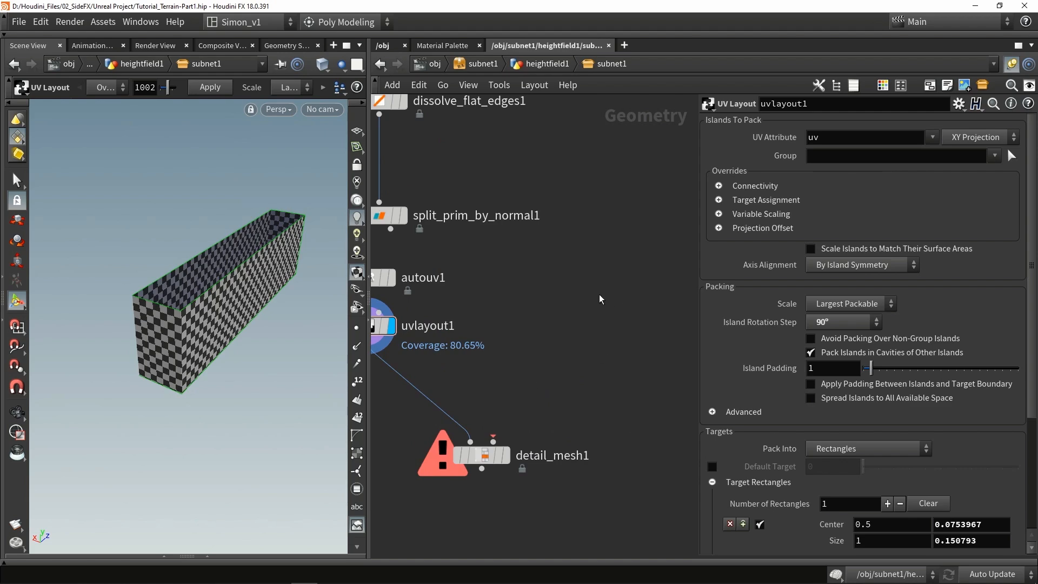
Step: Add a Grid node beside split_prim_by_normal1 and display it
key("Tab")
type("grid")
key("Return")
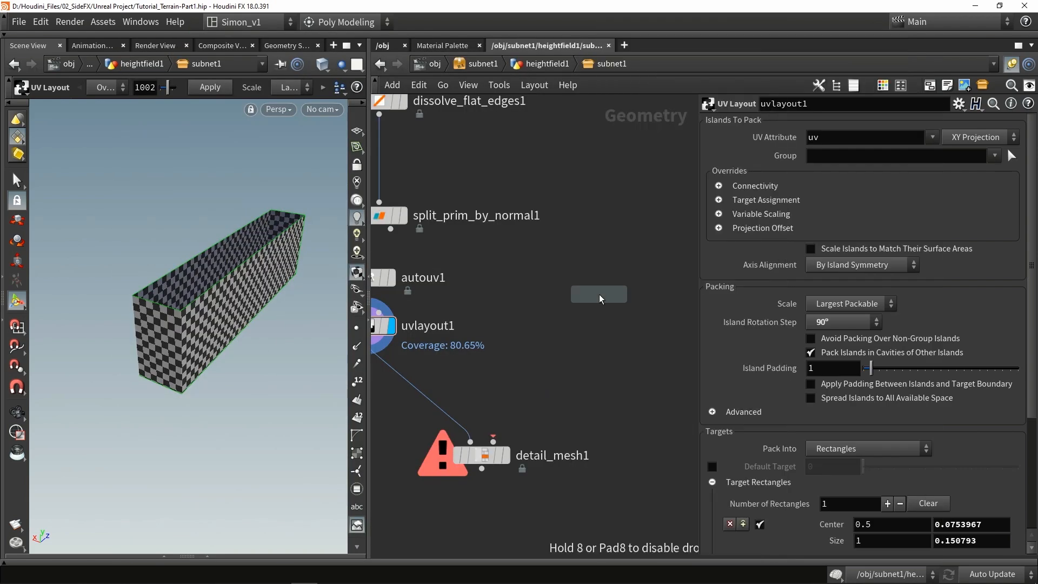
left_click(597, 209)
left_click_drag(268, 260, 256, 316)
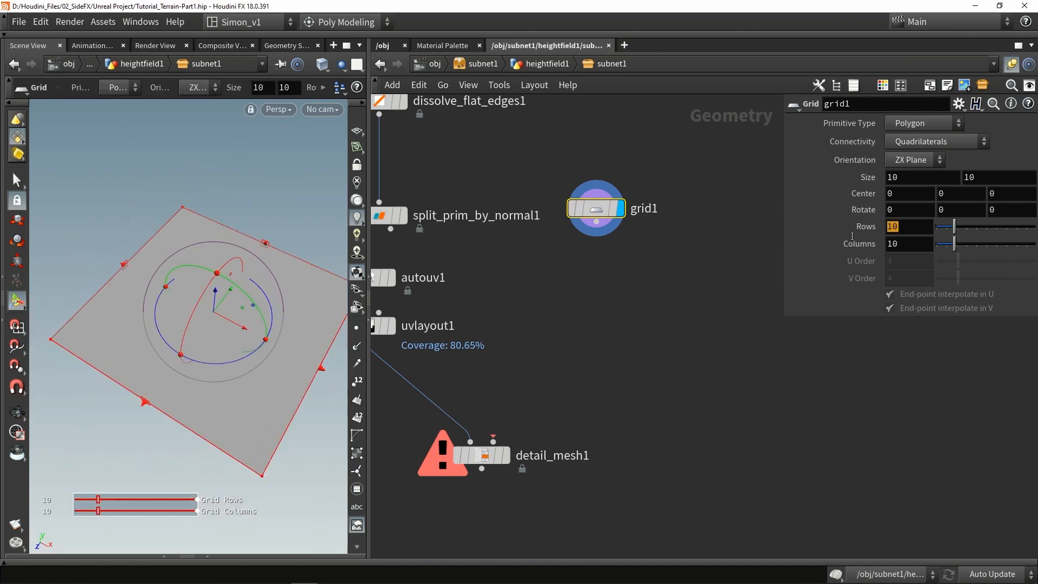
Step: Set grid1 to 200 rows, 200 columns and a size of 2 by 2, and check its mesh in wireframe
type("200")
key("Return")
double_click(899, 240)
type("200")
key("Return")
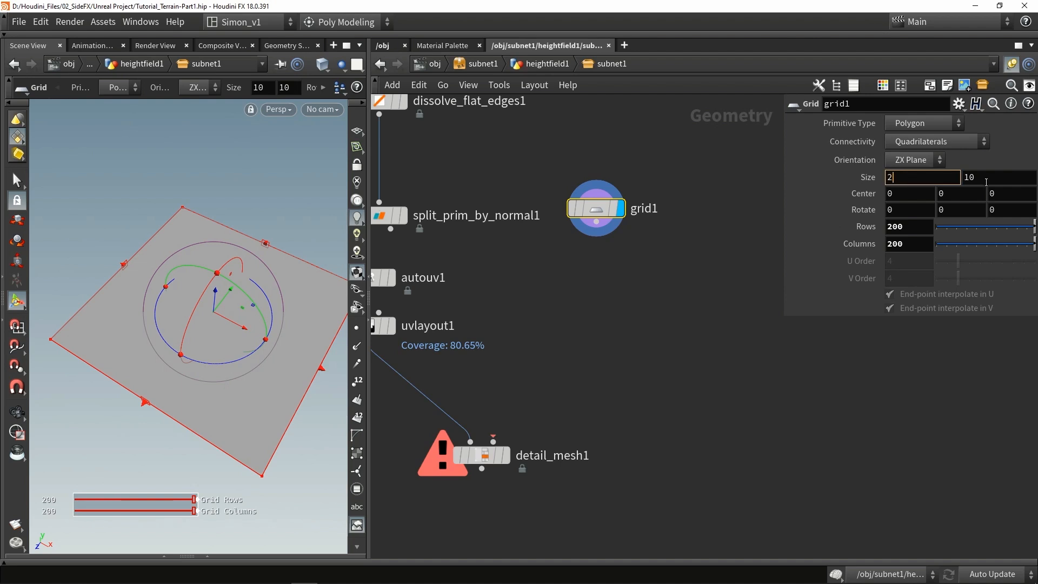
key("Tab")
key("Return")
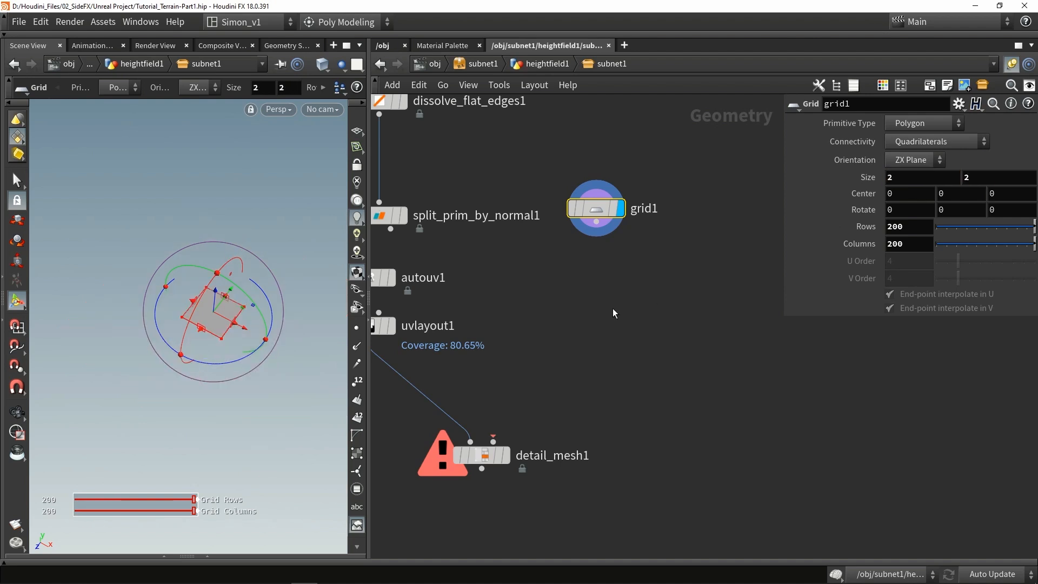
key("space+g")
left_click_drag(153, 311, 192, 345, "alt")
right_click_drag(193, 345, 161, 371, "alt")
key("w")
key("w")
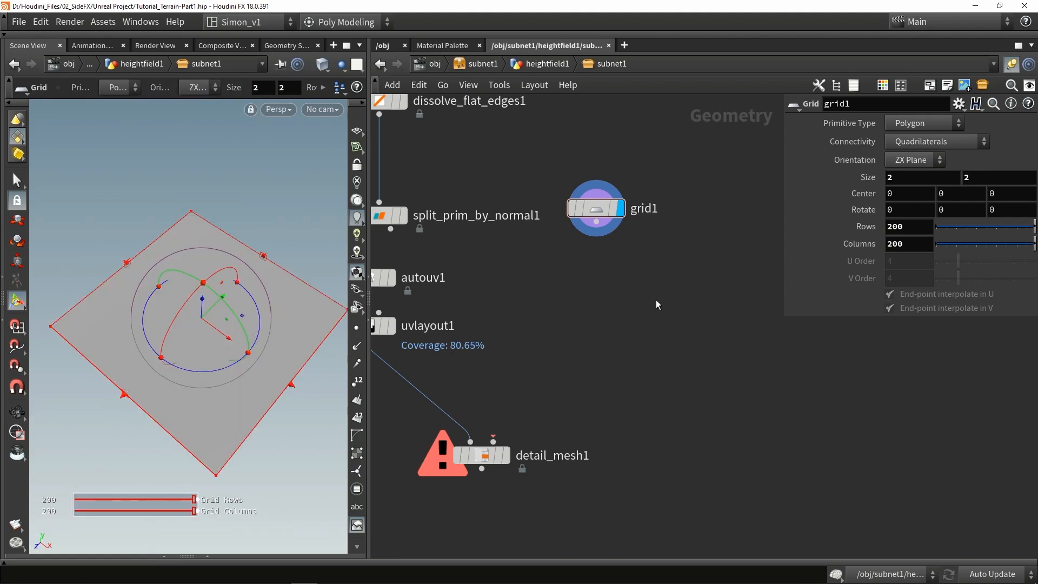
Step: Add and display a UV Project node after grid1, and initialize its projection to the best plane
key("Tab")
type("uvp")
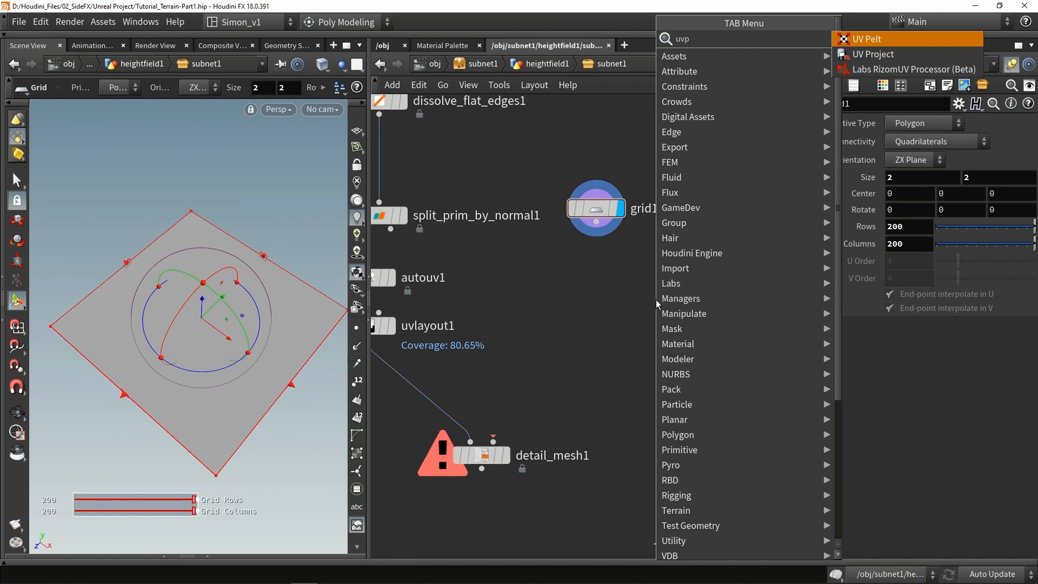
key("Down")
key("Return")
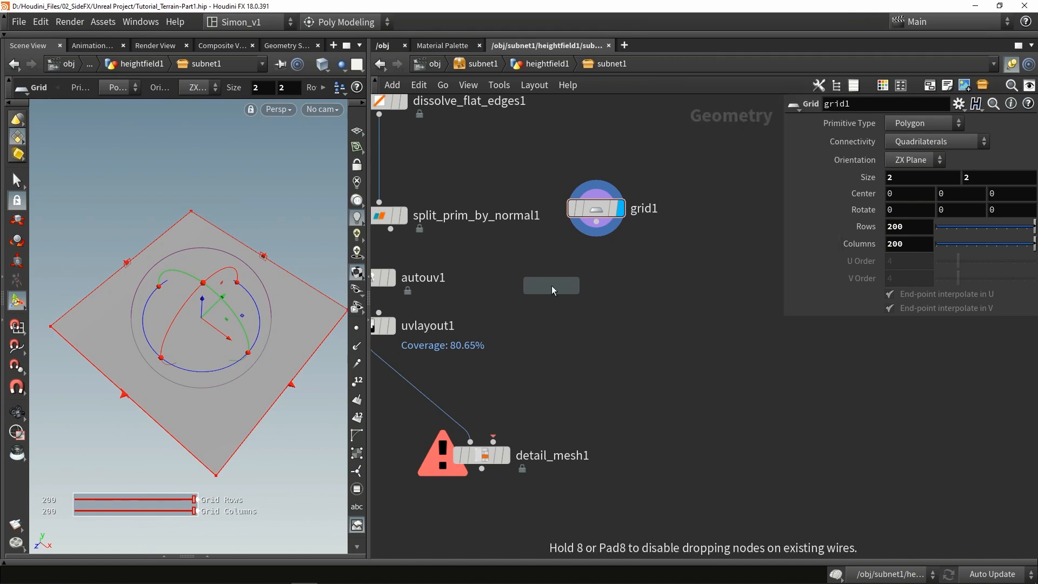
left_click(596, 272)
left_click_drag(596, 221, 601, 270)
key("r")
left_click(601, 274)
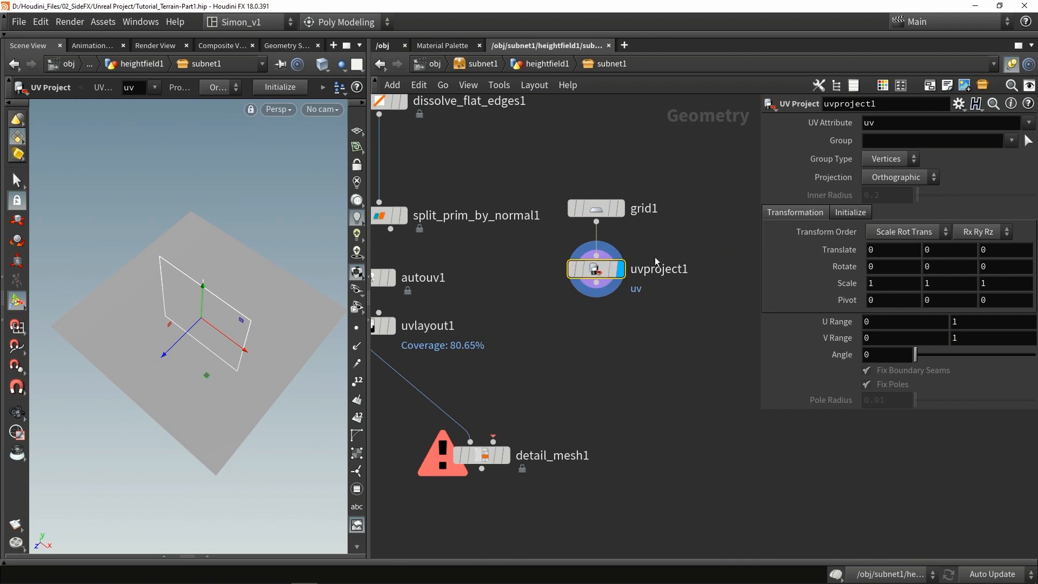
left_click(850, 213)
left_click(884, 254)
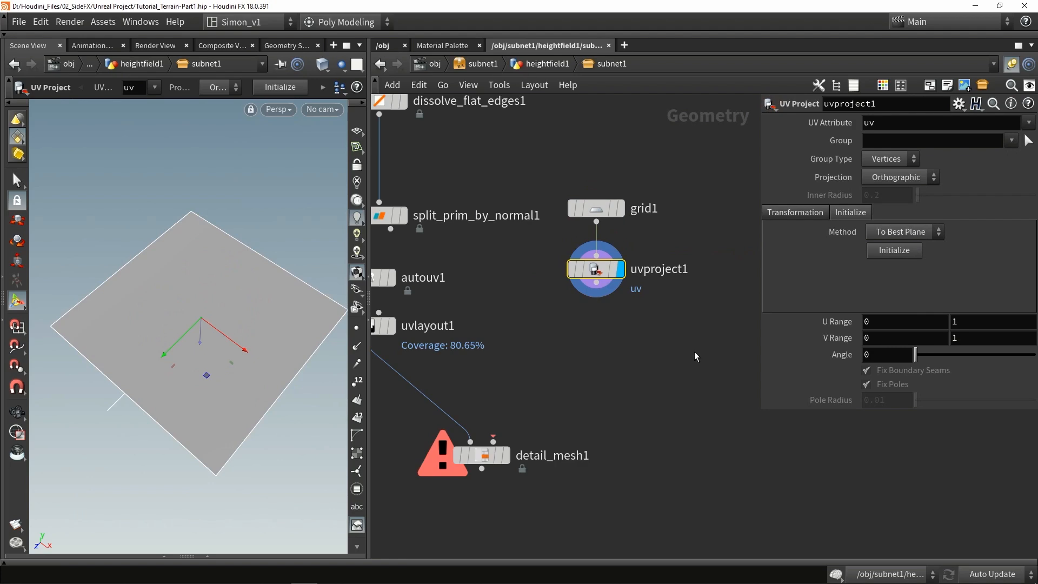
Step: Add an Attribute from Map node, wire it after uvproject1 and display it
key("Tab")
type("attr")
key("Return")
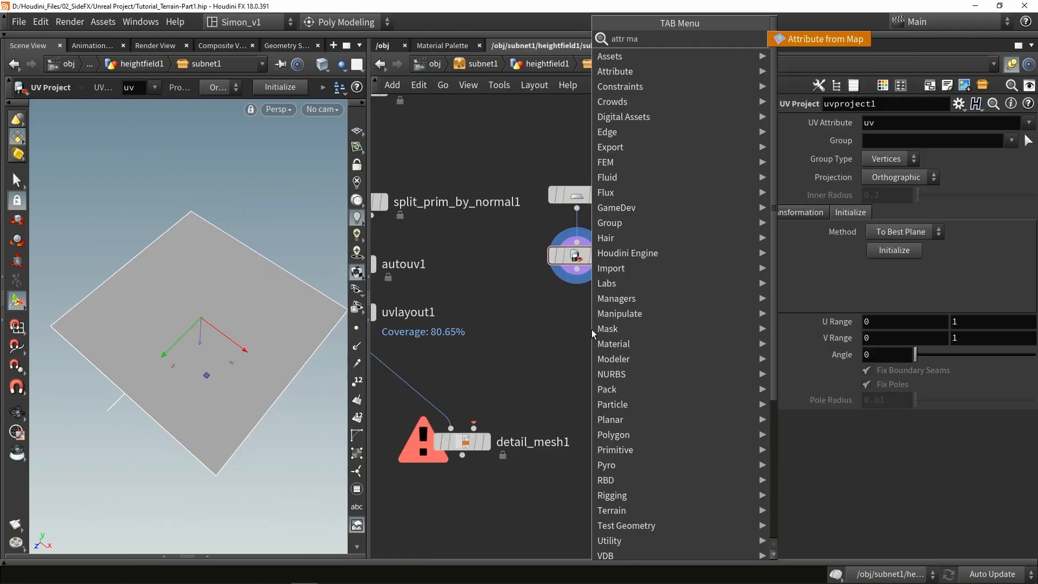
left_click(576, 313)
left_click_drag(577, 269, 577, 304)
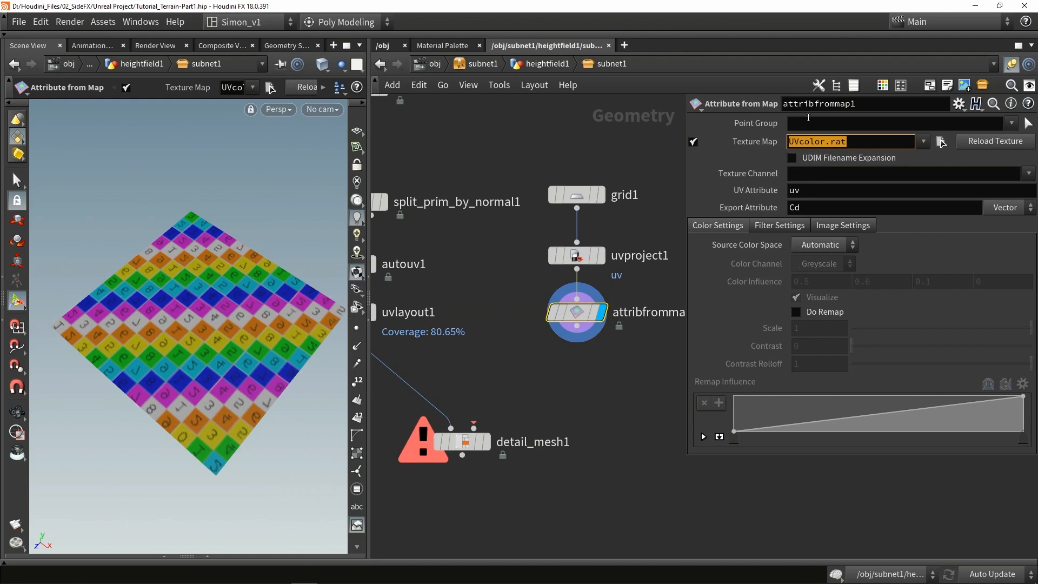
Step: Load the Megascans 2K displacement EXR as attribfrommap1's texture map and inspect it on the grid
key("ctrl+v")
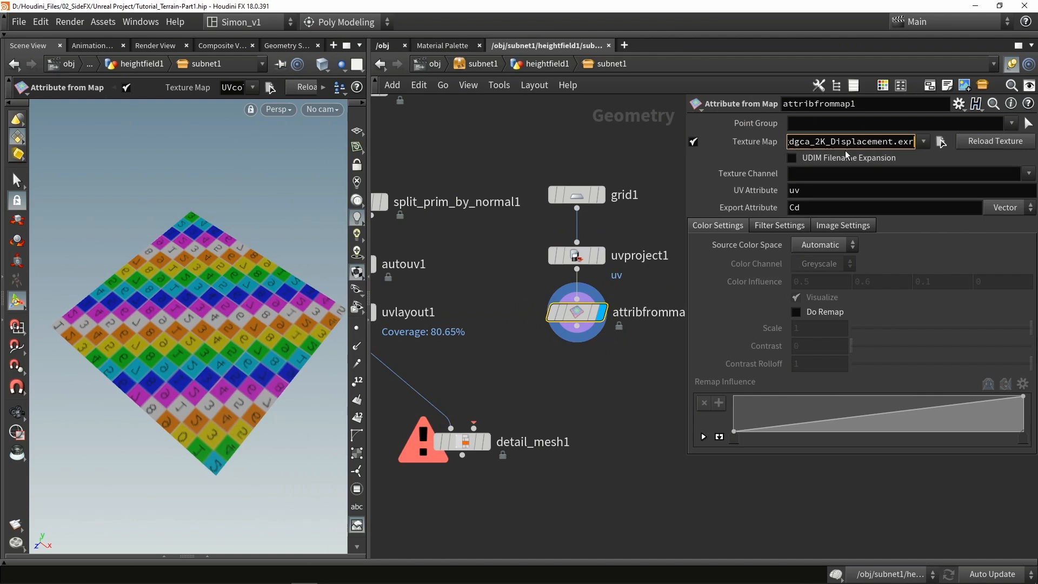
key("Return")
right_click_drag(231, 322, 210, 373, "alt")
left_click_drag(234, 339, 213, 318, "alt")
key("Return")
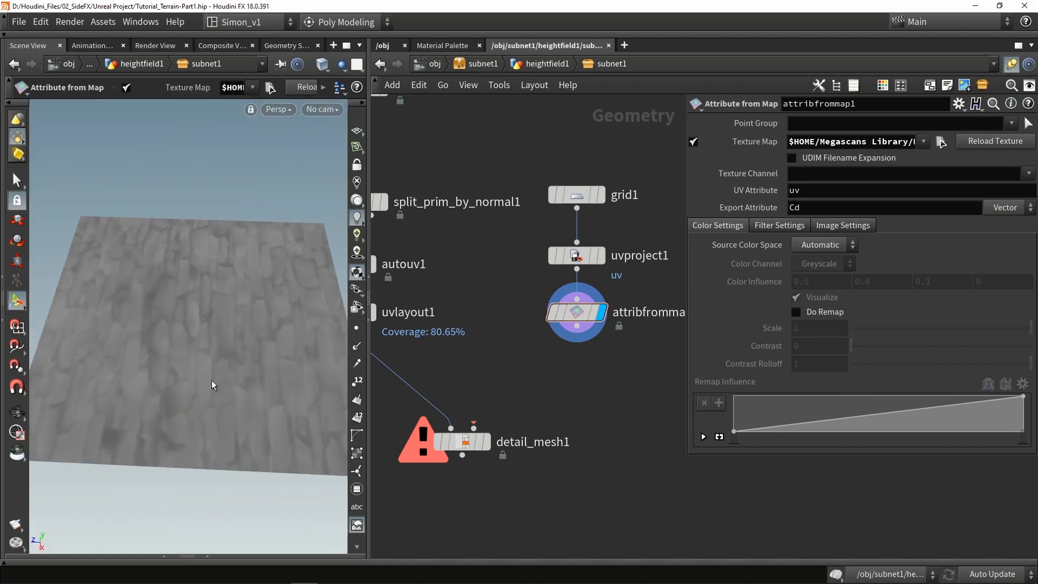
left_click_drag(241, 363, 206, 309, "alt")
key("Escape")
key("Return")
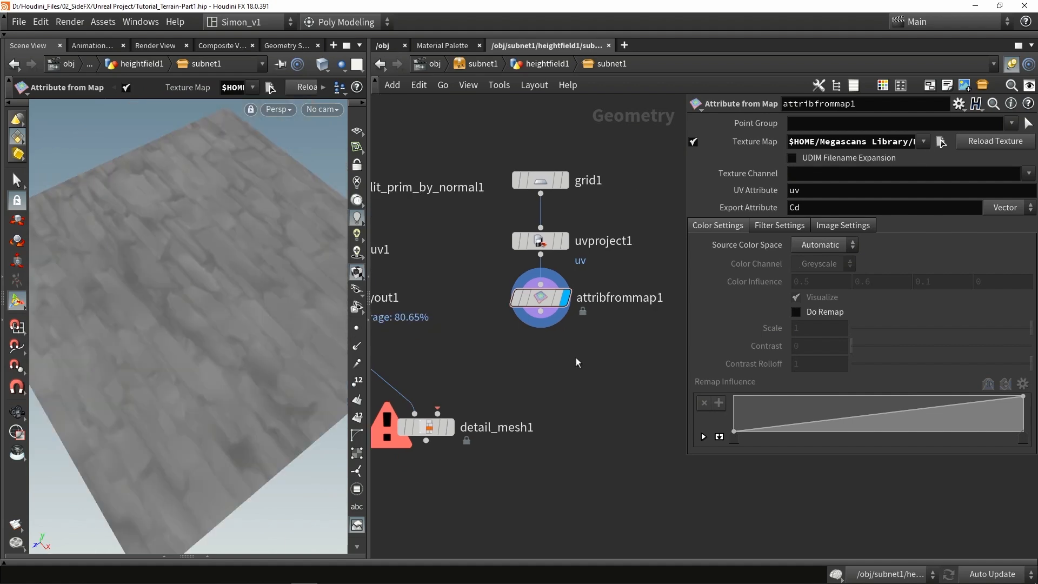
Step: Add an Attribute VOP node and wire the attribfrommap1 output into its first input
key("Tab")
type("vop a")
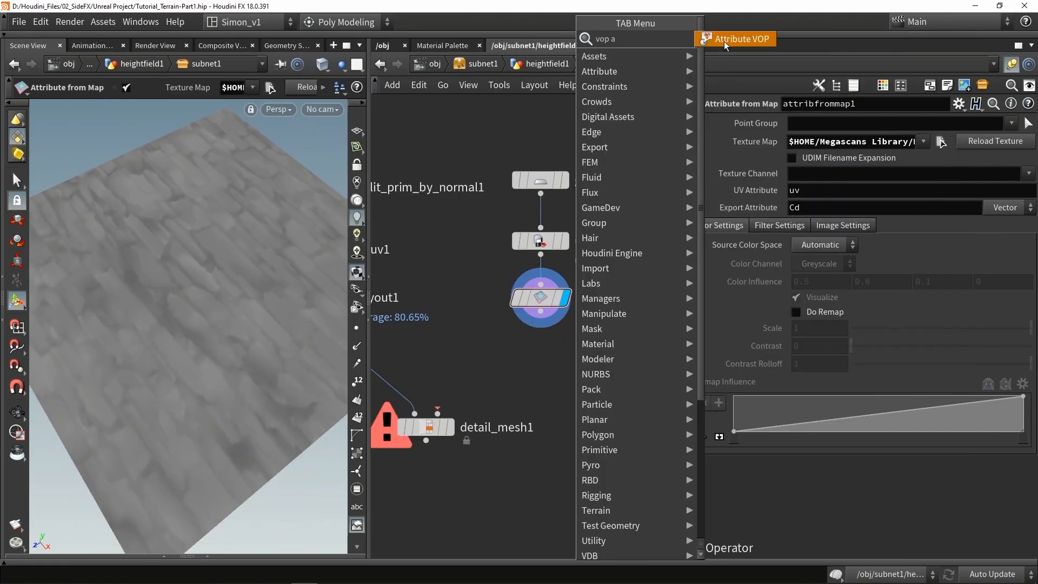
left_click(725, 43)
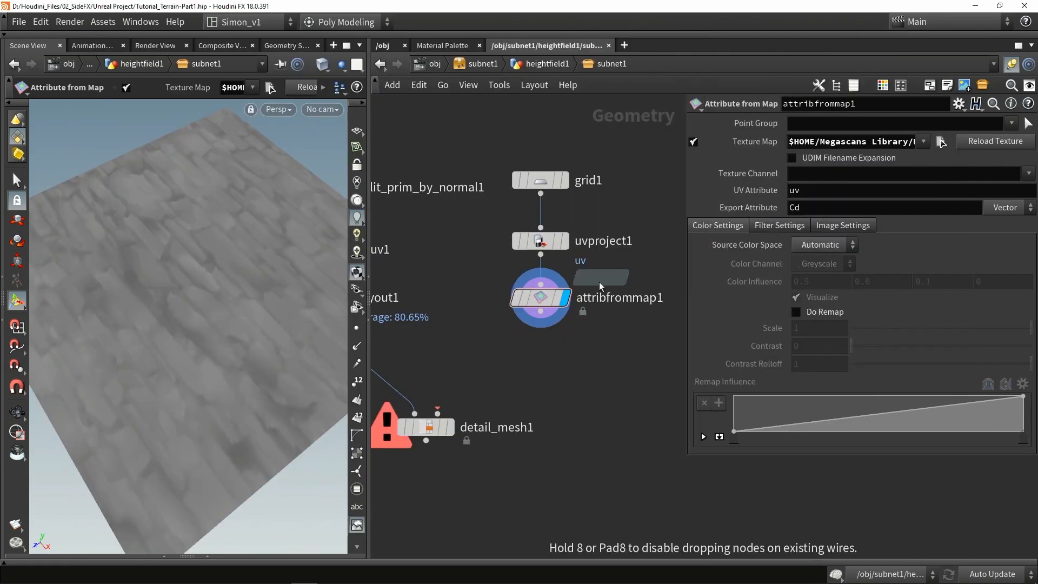
left_click(541, 354)
left_click(541, 313)
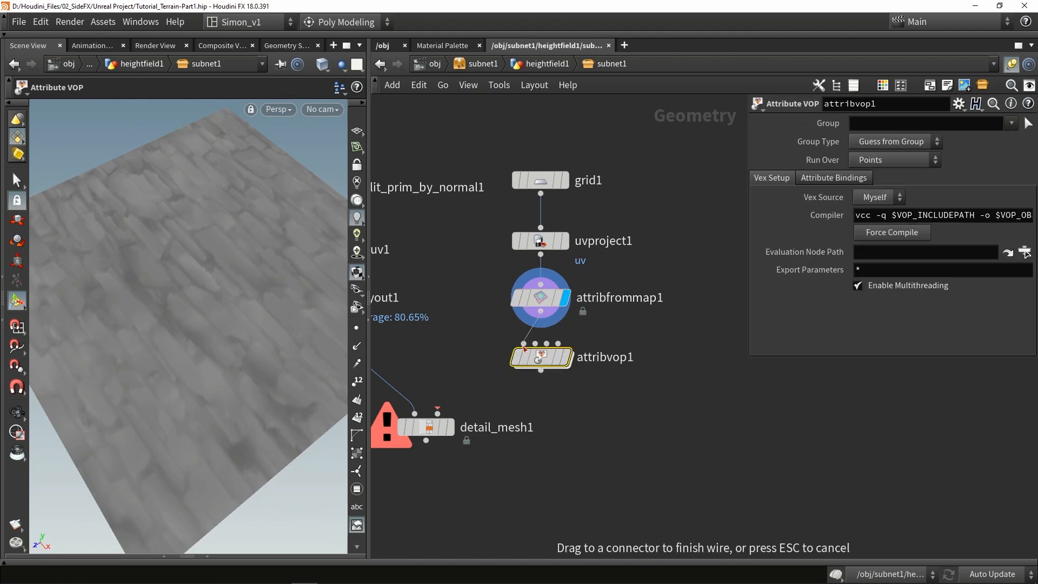
left_click(524, 344)
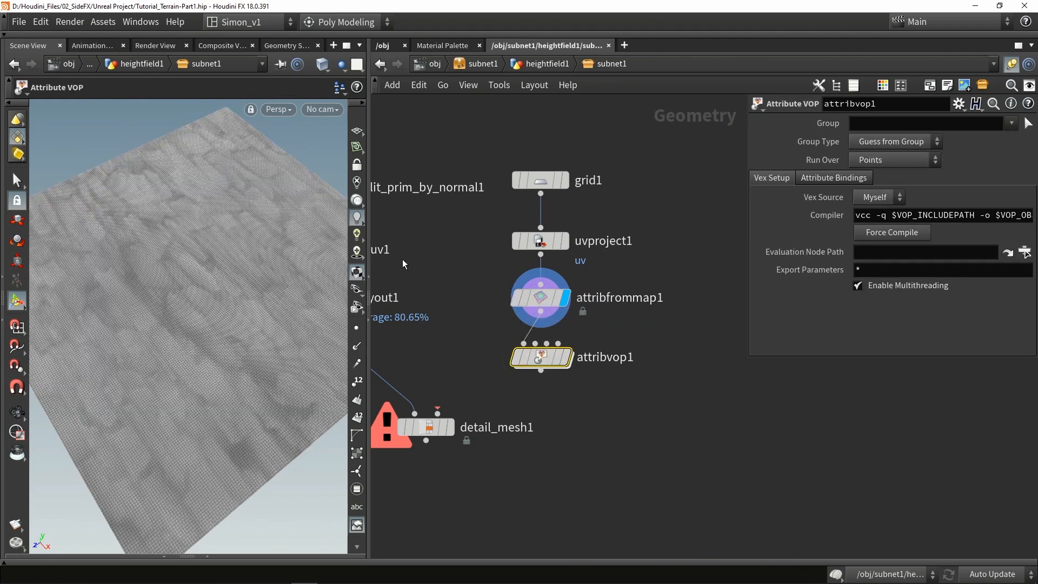
left_click(540, 298)
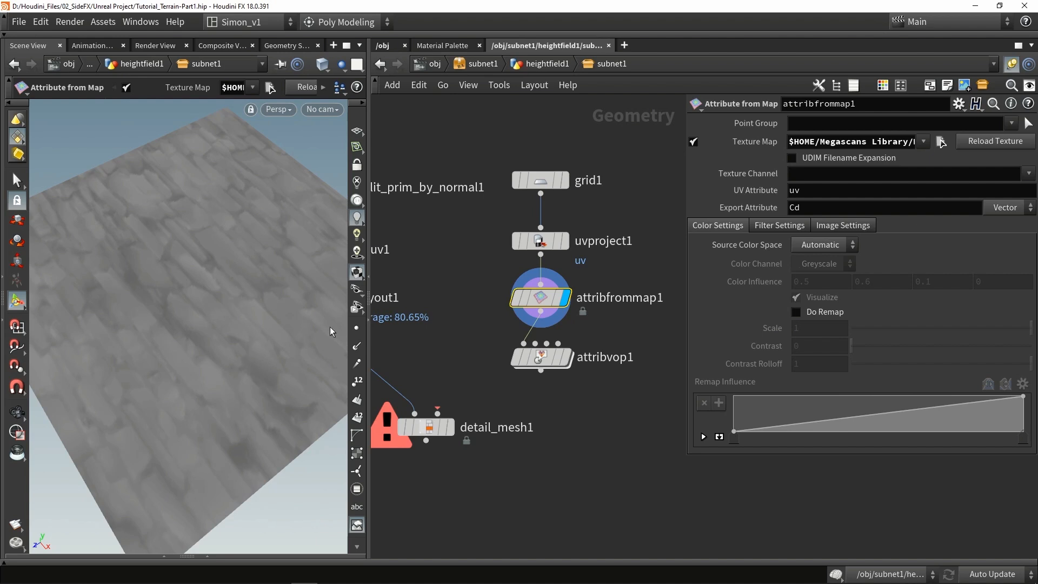
Step: Open the network inside attribvop1 and add a Displace Along Normal node between the global parameters and output nodes
mouse_move(578, 362)
double_click(541, 359)
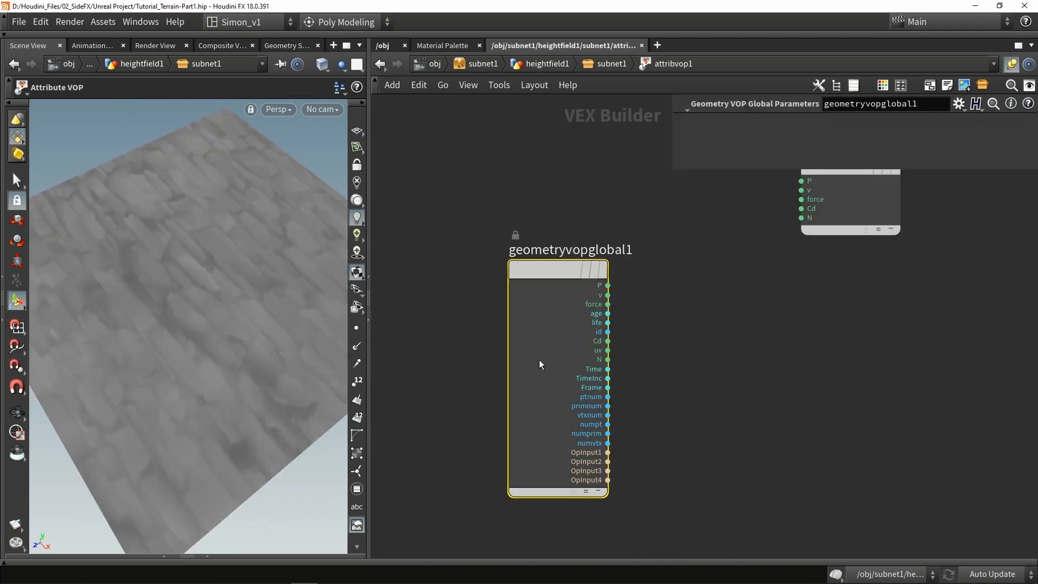
left_click_drag(637, 255, 701, 309)
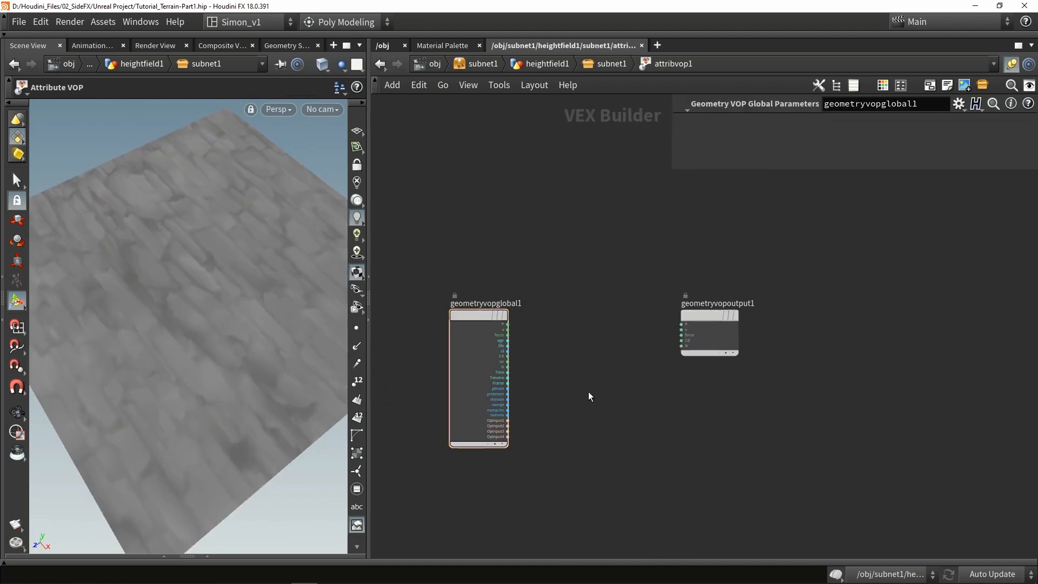
key("Tab")
type("disp")
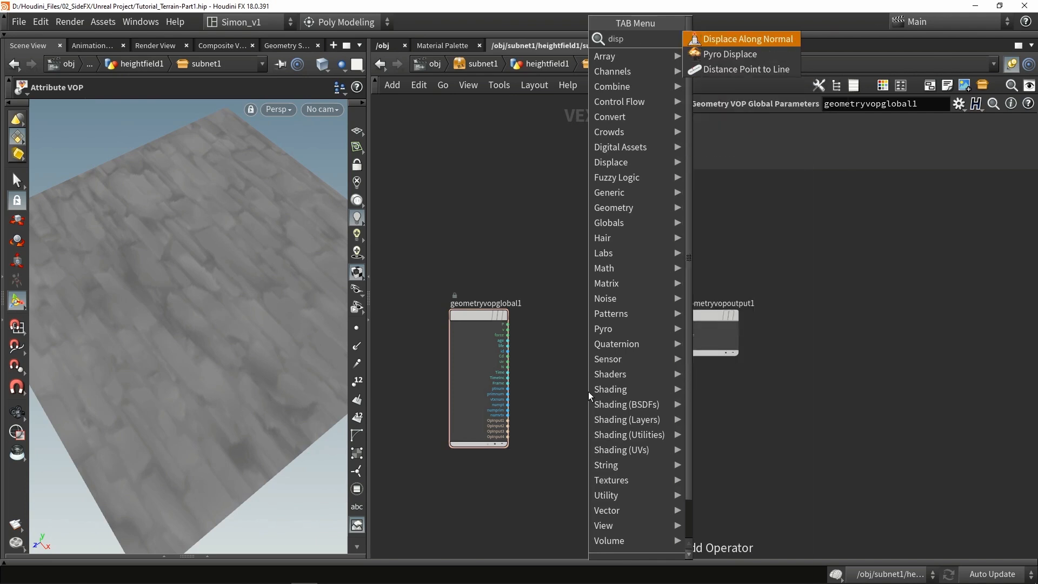
key("Return")
left_click(580, 335)
scroll(564, 345, "up", 4)
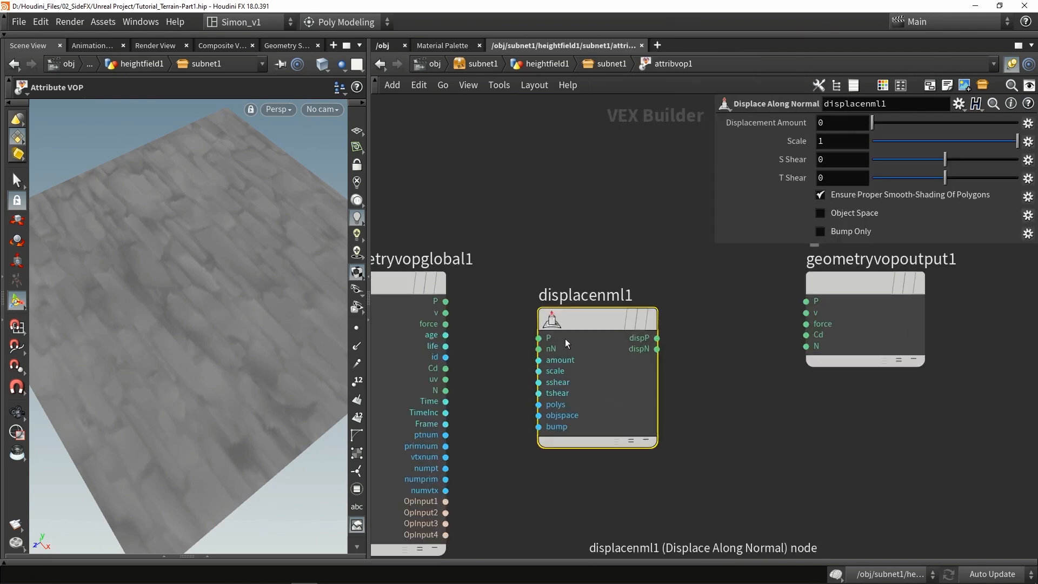
Step: Wire P and Cd into displacenml1's P and amount inputs, and connect dispP to the output node's P
left_click_drag(445, 301, 449, 370)
scroll(471, 379, "down", 2)
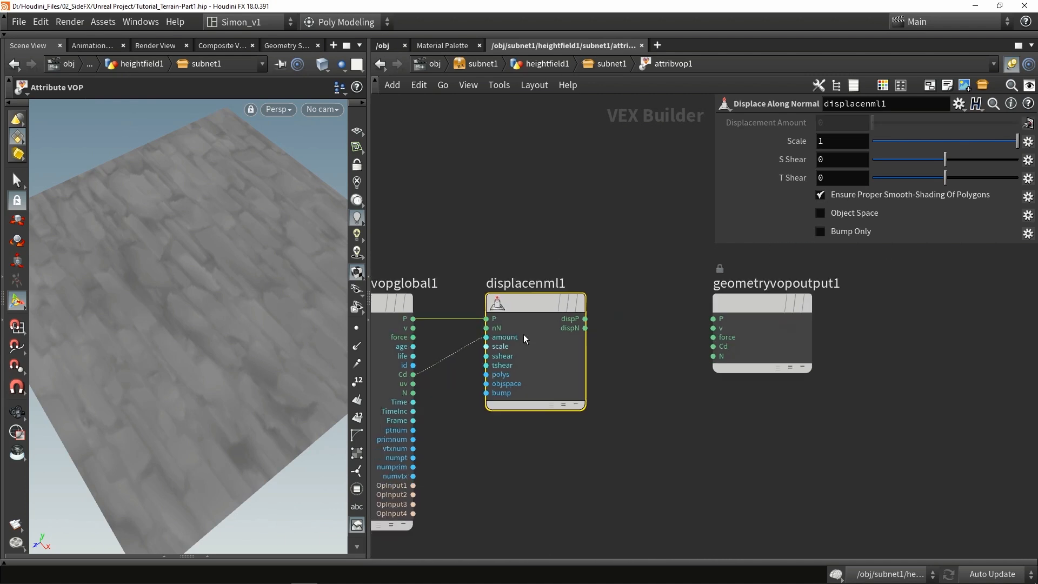
left_click_drag(584, 319, 620, 300)
left_click_drag(704, 319, 713, 319)
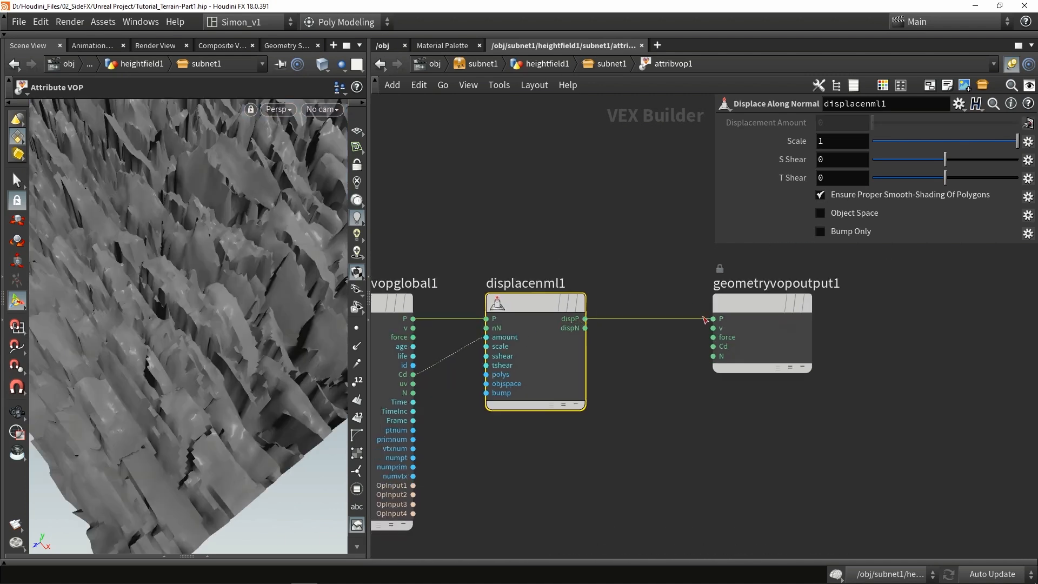
left_click_drag(267, 331, 232, 263, "alt")
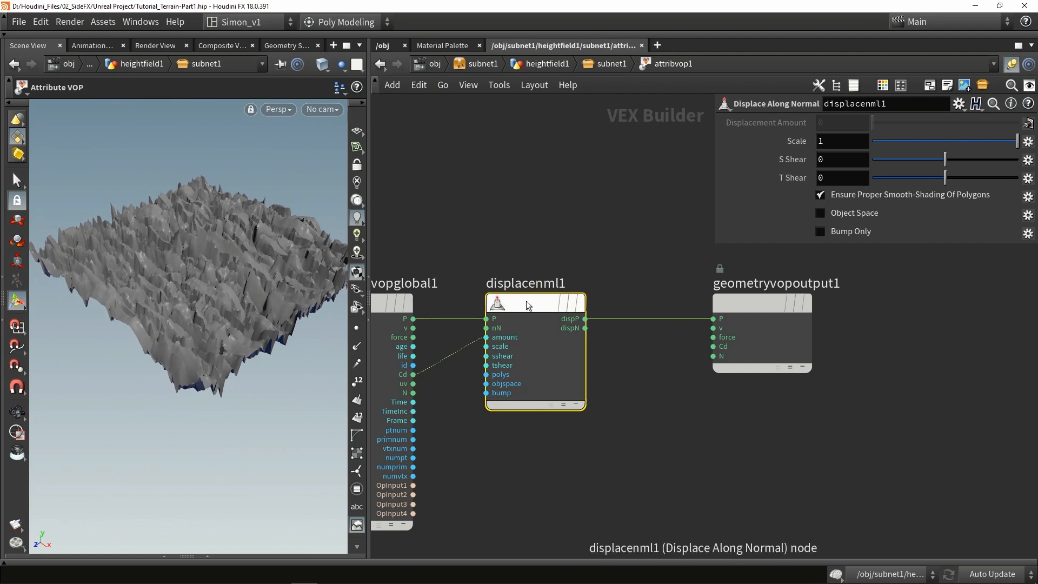
Step: Promote displacenml1's Scale to a parameter of attribvop1 and return to the parent geometry network
left_click(1029, 141)
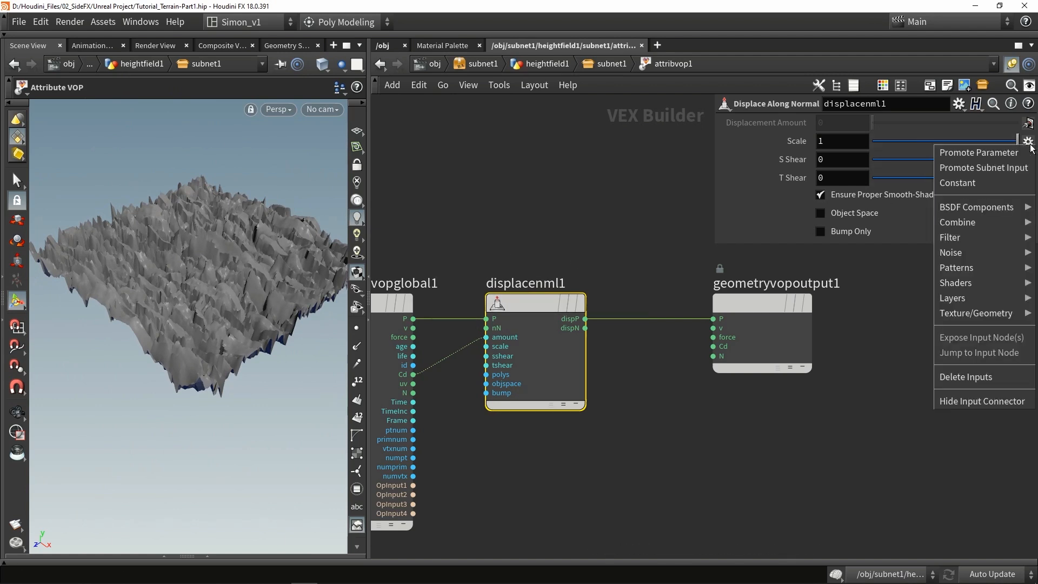
left_click(1029, 142)
left_click(1028, 142)
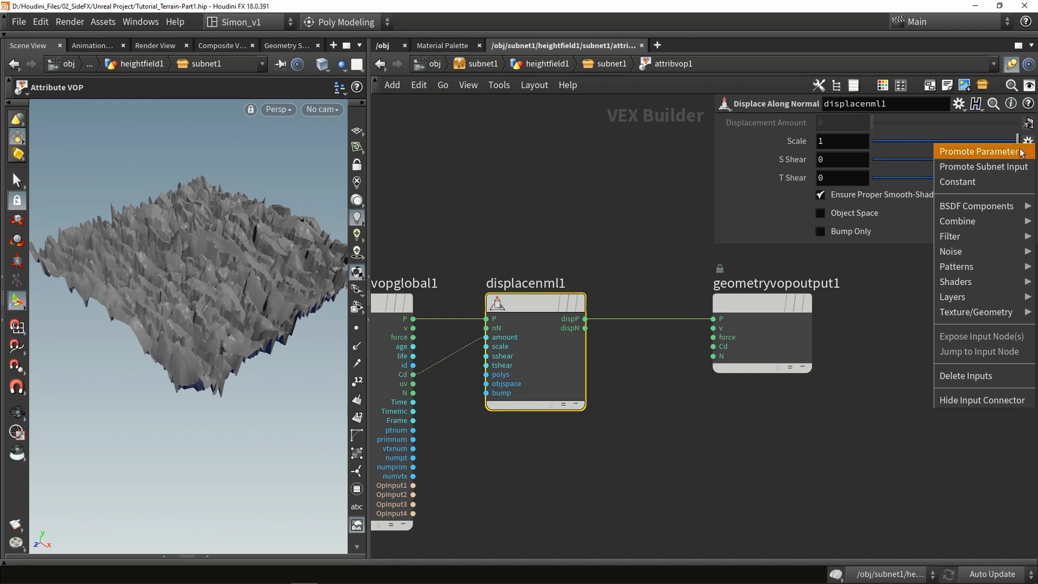
left_click(1019, 151)
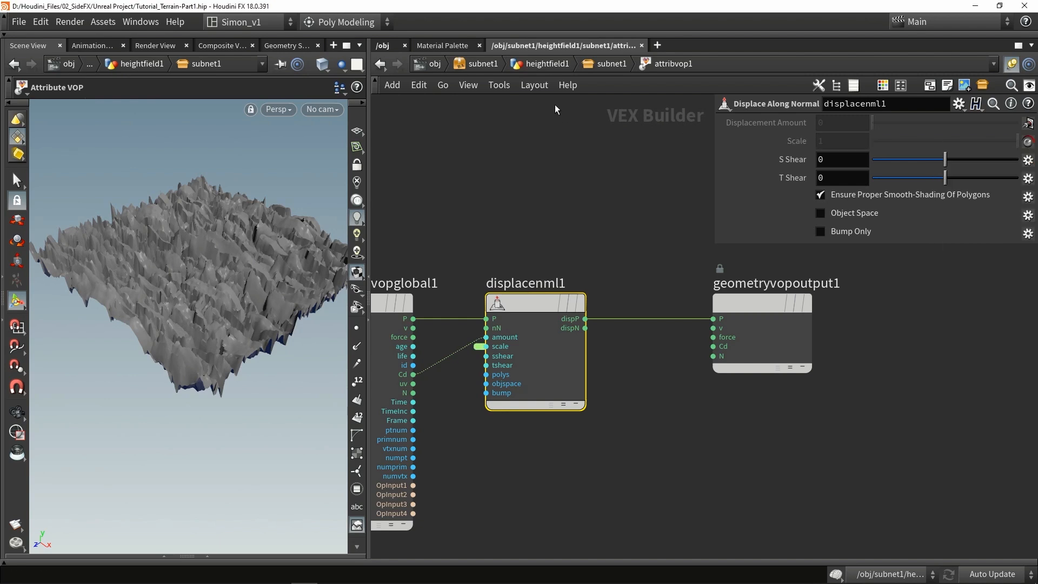
left_click(592, 66)
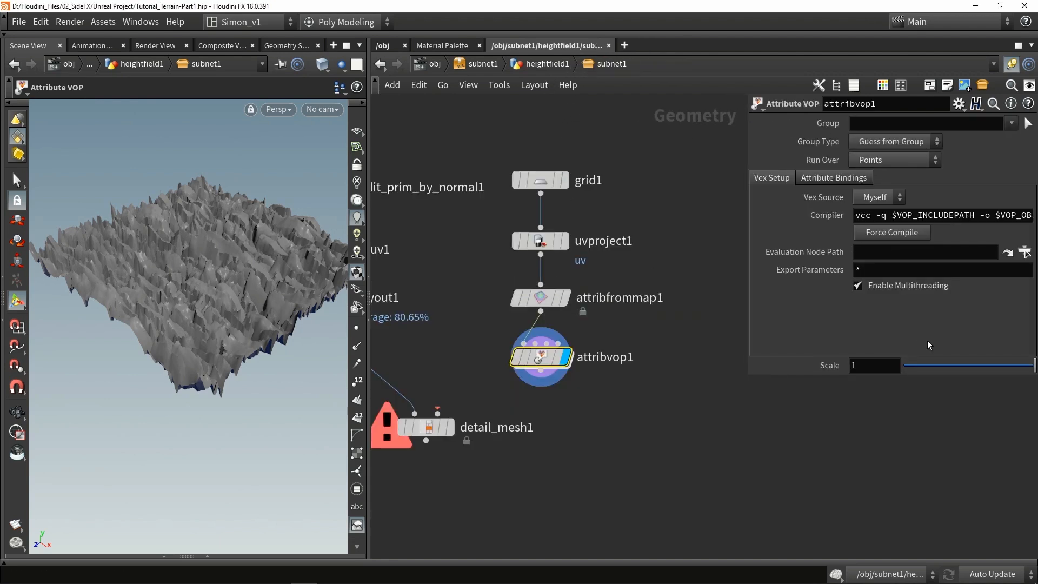
Step: Set attribvop1's Scale to 0.3 and inspect the displaced grid up close in wireframe and shaded modes
left_click_drag(1019, 367, 989, 369)
mouse_move(200, 310)
left_mouse_down("alt")
mouse_move(203, 348)
mouse_move(172, 318)
mouse_move(247, 318)
mouse_move(181, 297)
mouse_move(215, 218)
mouse_move(211, 262)
mouse_move(253, 248)
mouse_move(229, 297)
mouse_move(232, 266)
mouse_move(139, 278)
mouse_move(213, 280)
mouse_move(208, 304)
mouse_move(262, 271)
mouse_move(216, 292)
mouse_move(209, 302)
mouse_move(234, 294)
mouse_move(215, 307)
left_mouse_up("alt")
scroll(204, 334, "up", 5)
key("shift+w")
key("shift+w")
key("shift+w")
scroll(238, 252, "up", 3)
key("shift+w")
mouse_move(213, 246)
left_mouse_down()
mouse_move(191, 254)
mouse_move(211, 264)
left_mouse_up()
key("shift+w")
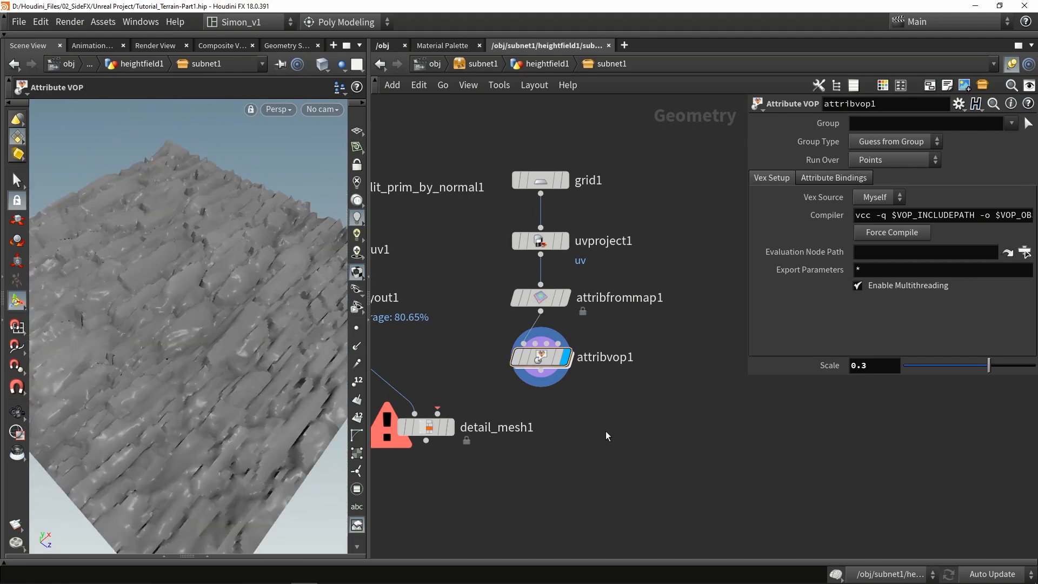
Step: Add a Smooth node below attribvop1, wire attribvop1 into it and display its result
key("Tab")
type("smooth")
key("Return")
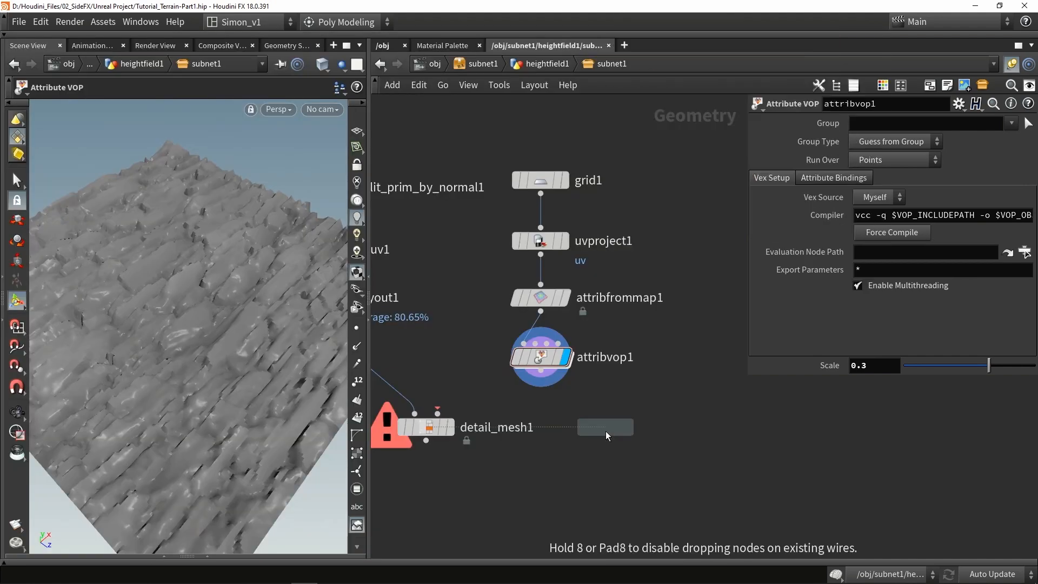
left_click(560, 417)
left_click_drag(533, 352, 559, 398)
left_click(596, 418)
Step: Set smooth1's Strength to 3.2 and check the smoothed grid surface from another angle
key("Escape")
left_click_drag(238, 309, 232, 331)
key("Return")
left_click_drag(926, 217, 930, 219)
left_click_drag(276, 305, 204, 316, "alt")
Step: Set attribvop1's Scale to 0.16, align smooth1 beneath it and examine the flatter displacement up close
left_click(535, 333)
mouse_move(989, 366)
left_mouse_down()
mouse_move(962, 367)
mouse_move(980, 369)
left_mouse_up()
mouse_move(557, 428)
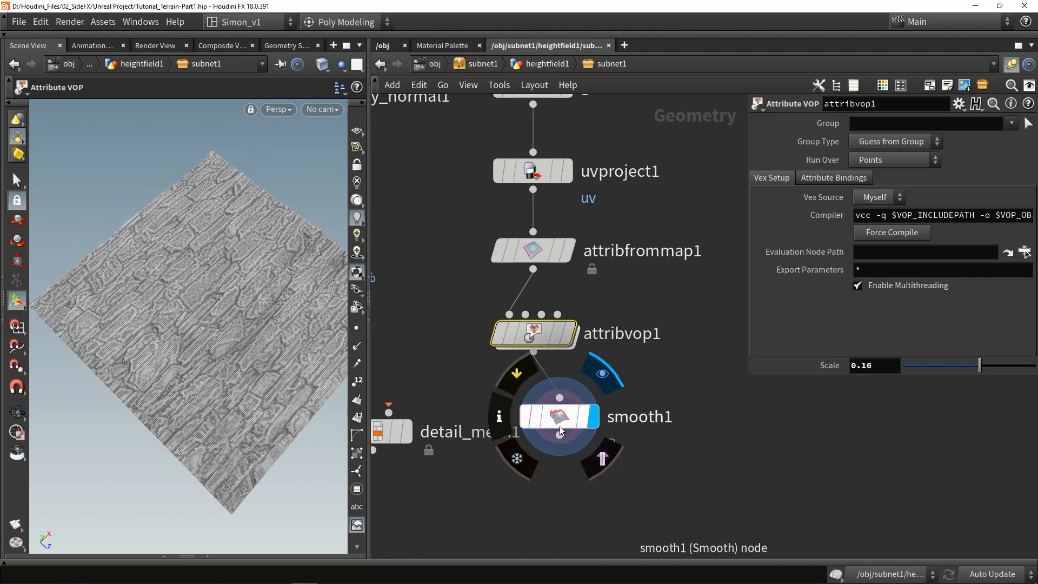
left_click_drag(558, 424, 536, 414)
left_click_drag(206, 309, 199, 288, "alt")
scroll(212, 297, "up", 5, "alt")
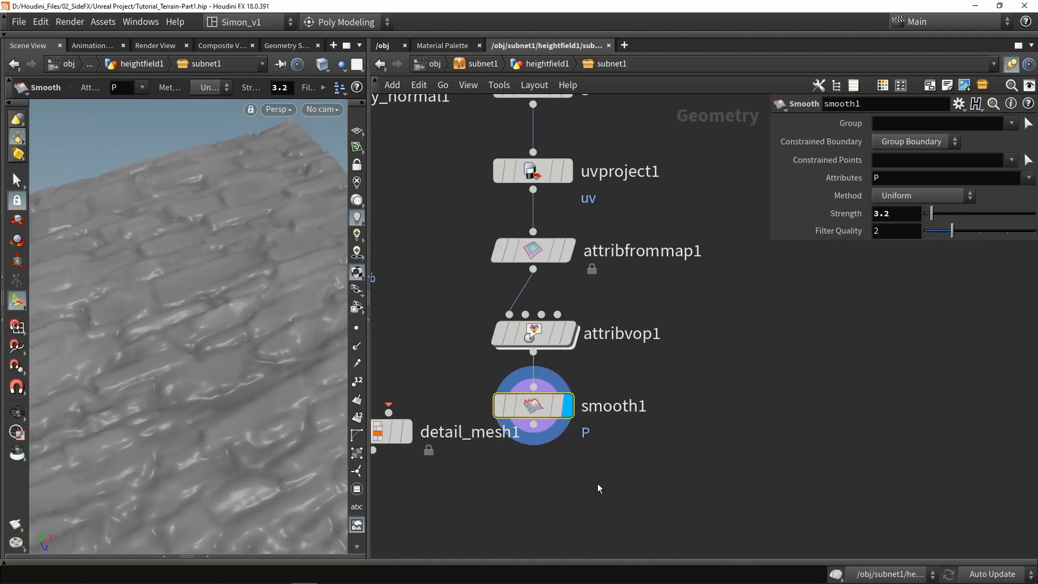
Step: Reposition detail_mesh1, wire smooth1 into its second input, and display the detailed wall mesh in shaded and wireframe modes
middle_click_drag(598, 484, 693, 370)
scroll(692, 370, "down", 3)
left_click_drag(564, 347, 568, 428)
left_click_drag(656, 341, 575, 410)
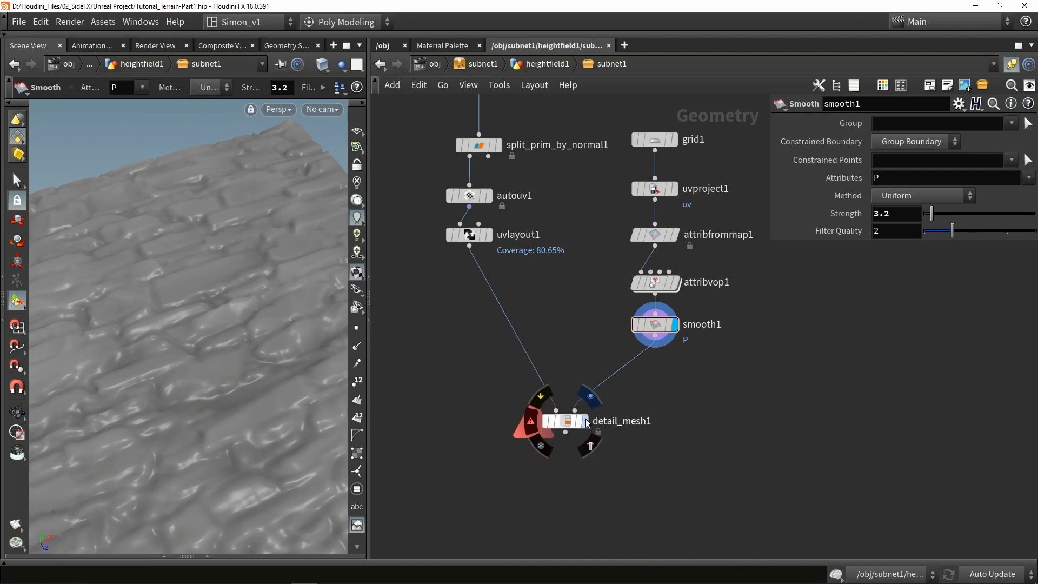
mouse_move(199, 323)
left_mouse_down()
mouse_move(269, 309)
mouse_move(289, 286)
mouse_move(322, 315)
mouse_move(204, 320)
mouse_move(132, 338)
left_mouse_up()
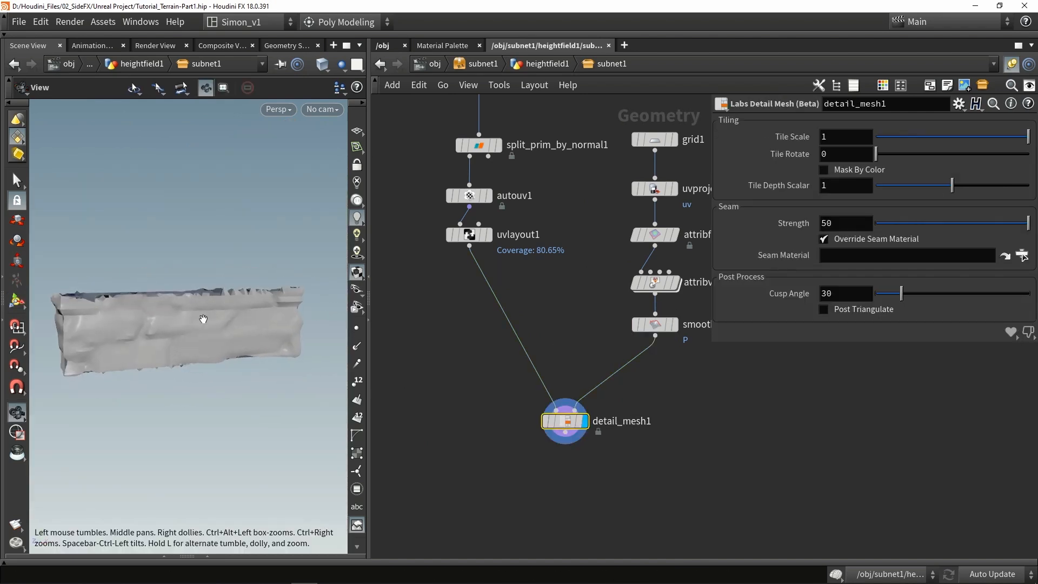
key("shift+w")
key("shift+w")
left_click_drag(252, 327, 174, 341)
scroll(174, 341, "down", 2)
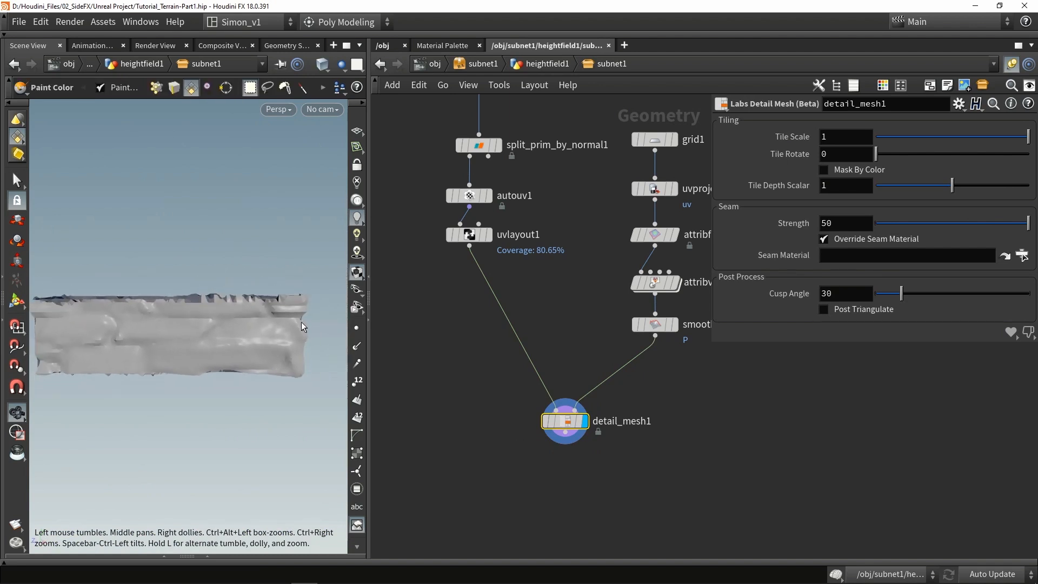
Step: Display smooth1 to examine the whole smoothed grid, and switch the display back to detail_mesh1
left_click(673, 325)
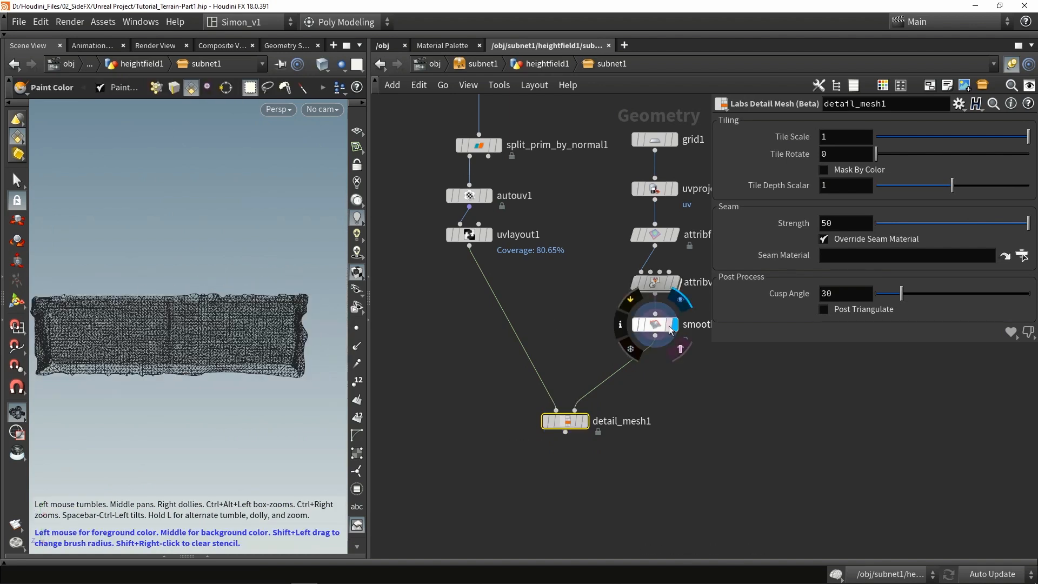
key("space+g")
left_click_drag(91, 365, 142, 408)
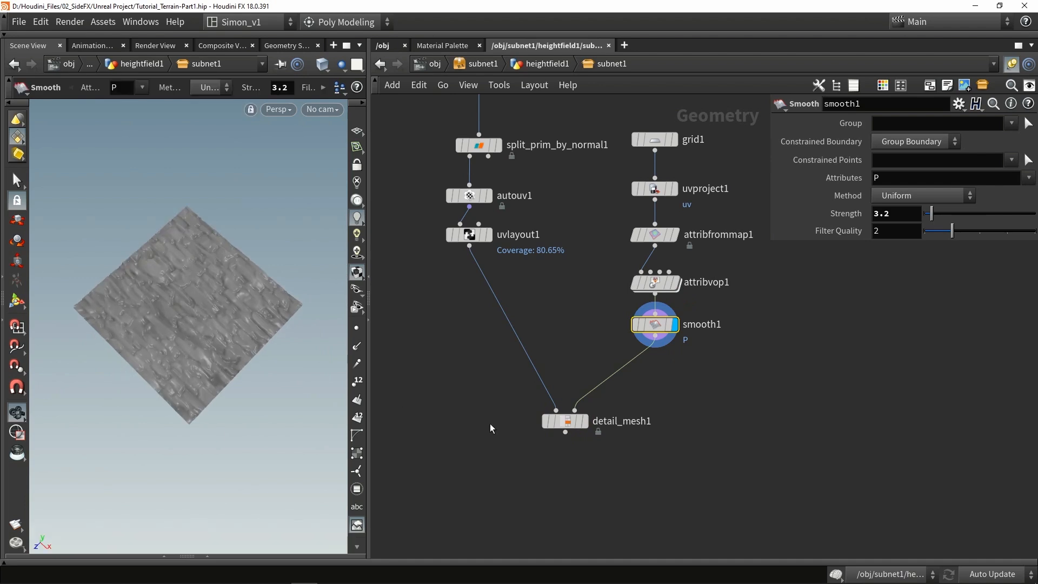
left_click(566, 423)
left_click(585, 422)
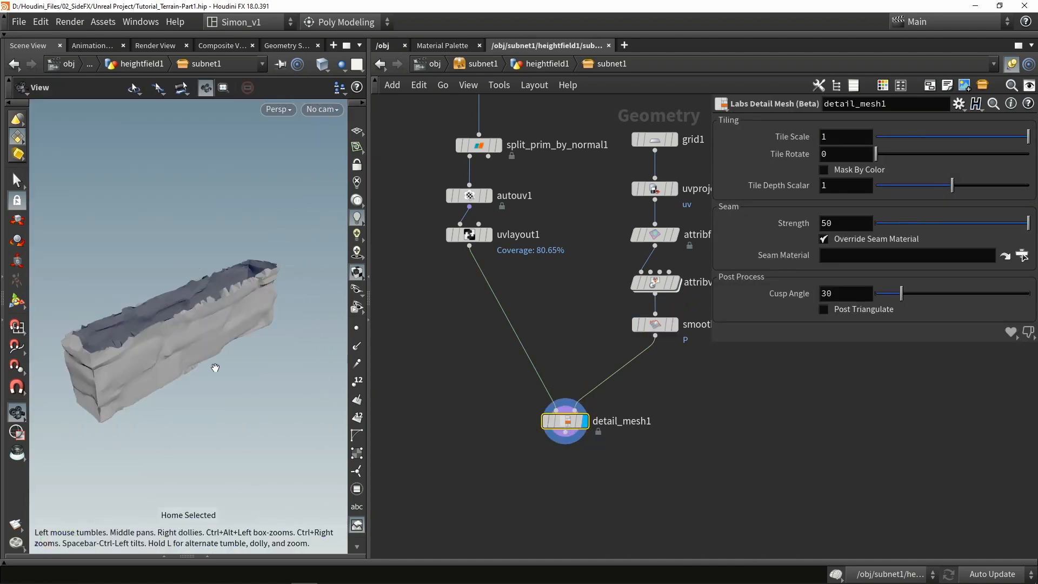
Step: Set detail_mesh1's Tile Scale to 8
left_click(842, 137)
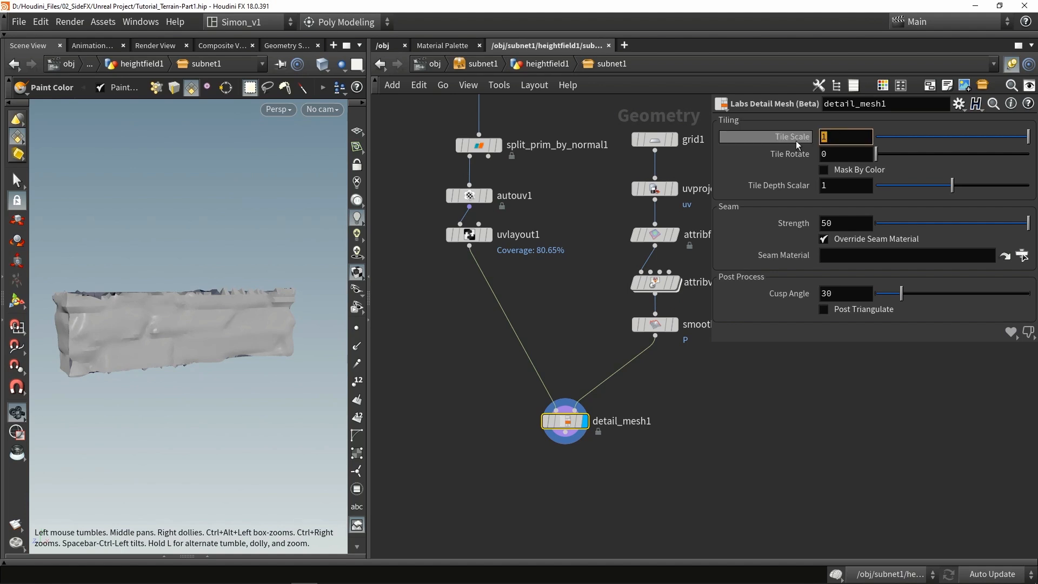
type("8")
key("Return")
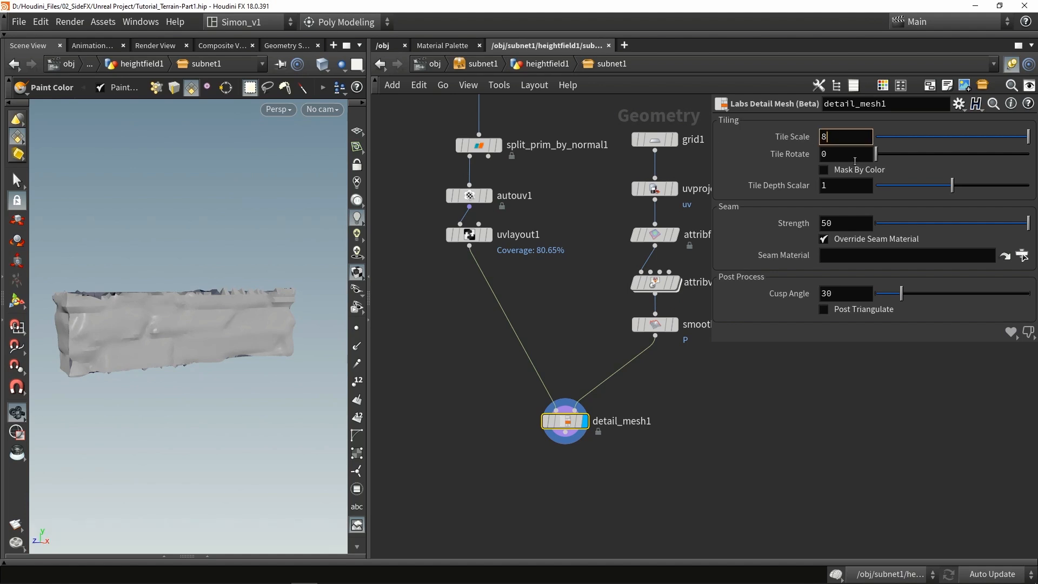
Step: Examine the tiled stone detail on the wall mesh from several sides and distances
scroll(245, 353, "up", 5)
left_click_drag(278, 344, 236, 334)
scroll(236, 335, "down", 5)
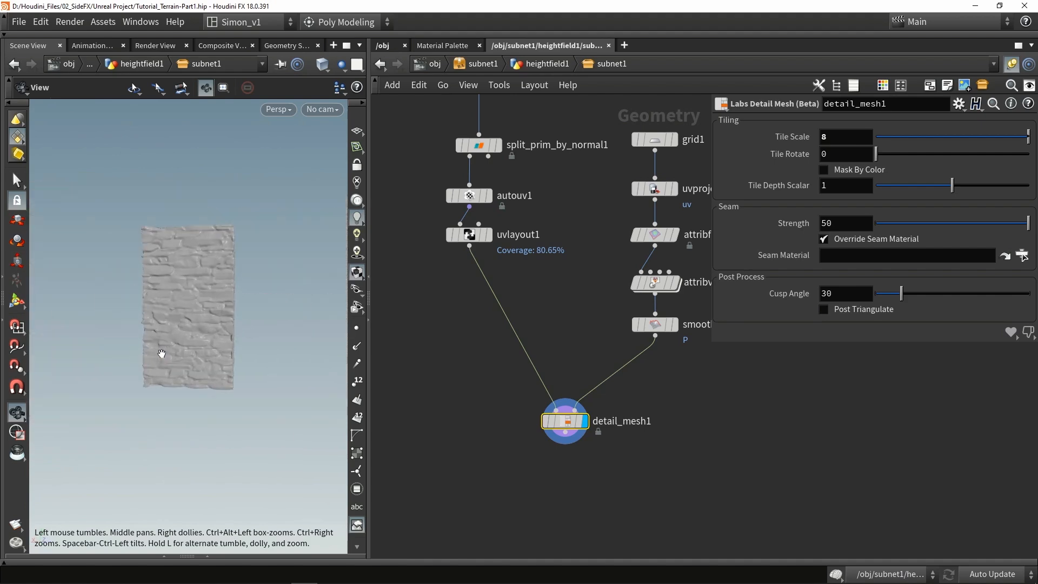
left_click_drag(143, 353, 143, 363)
left_click_drag(166, 360, 211, 355)
middle_click_drag(211, 354, 193, 357)
left_click_drag(192, 357, 157, 359)
middle_click_drag(158, 359, 236, 368)
mouse_move(236, 369)
left_mouse_down()
mouse_move(251, 363)
mouse_move(221, 388)
mouse_move(219, 373)
mouse_move(234, 375)
mouse_move(222, 379)
left_mouse_up()
key("Return")
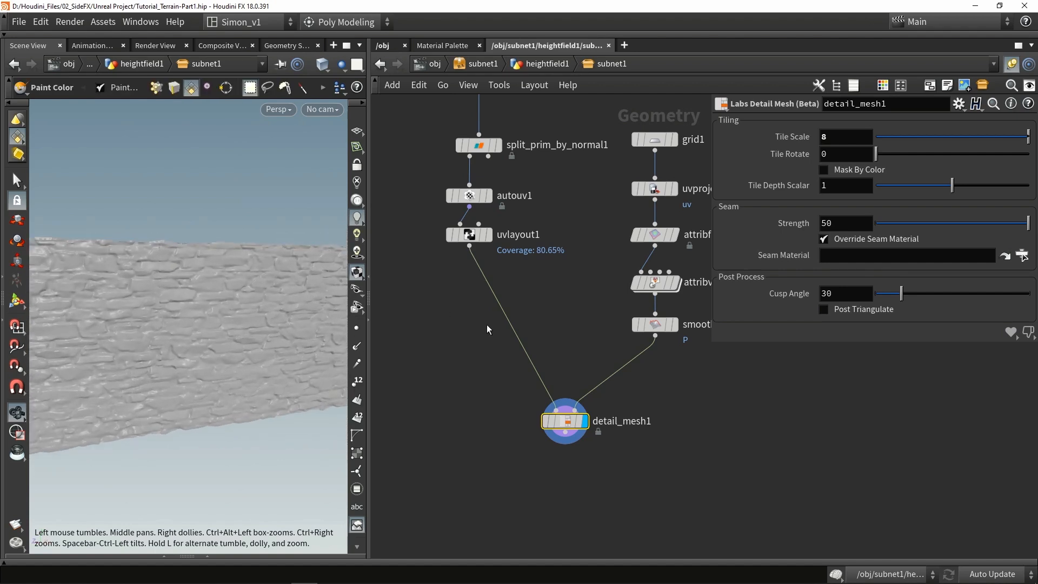
Step: Move detail_mesh1 lower in the network, display smooth1 and check its geometry information
key("f")
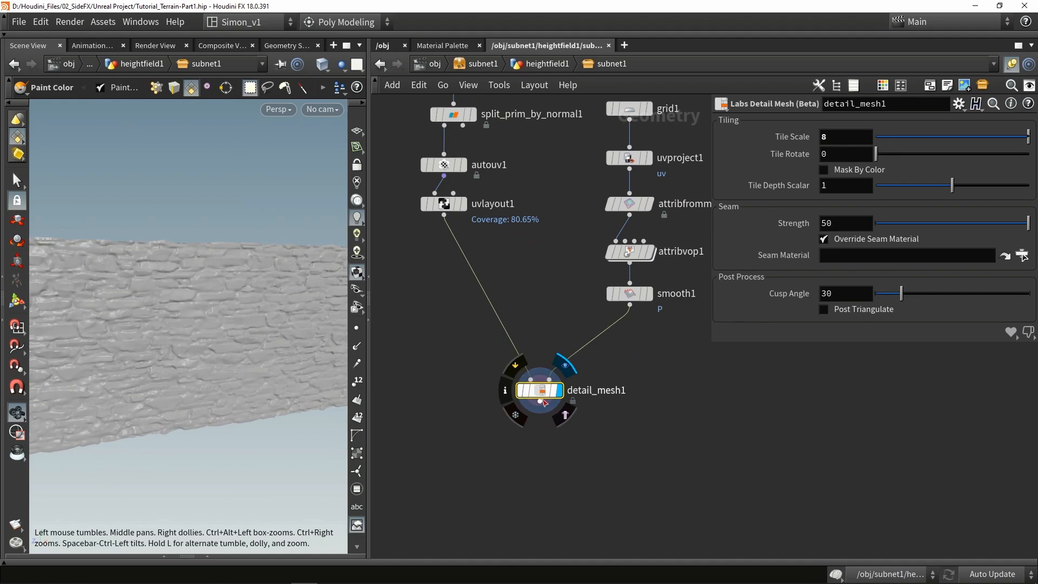
left_click_drag(541, 396, 522, 415)
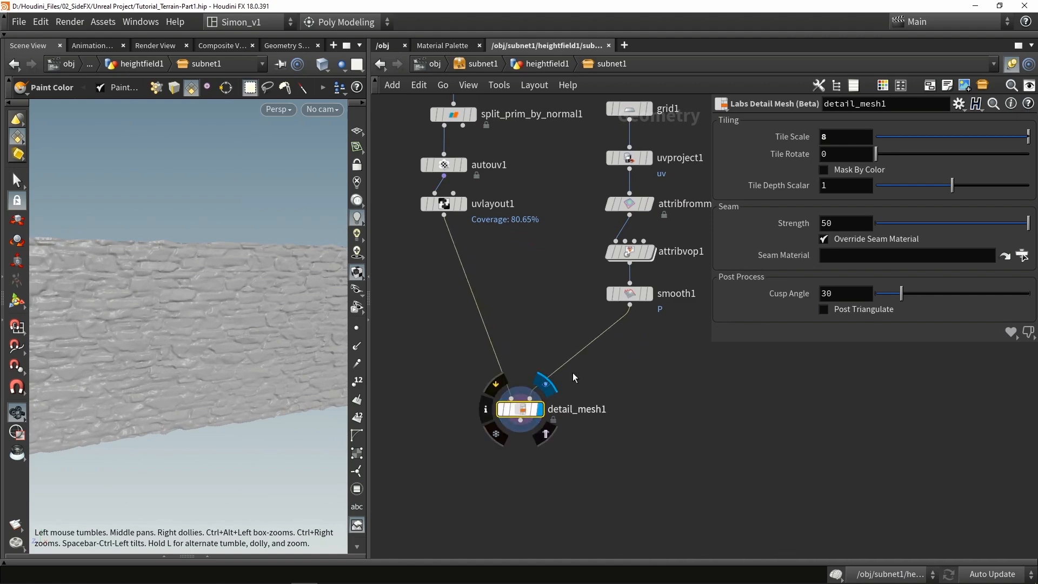
left_click(654, 268)
left_click(626, 296)
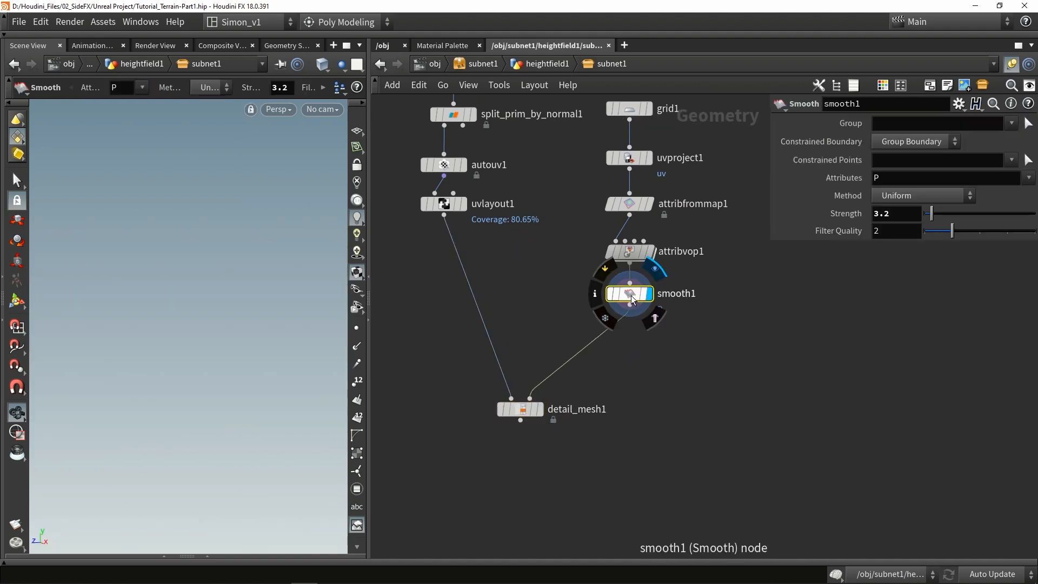
middle_click(631, 296)
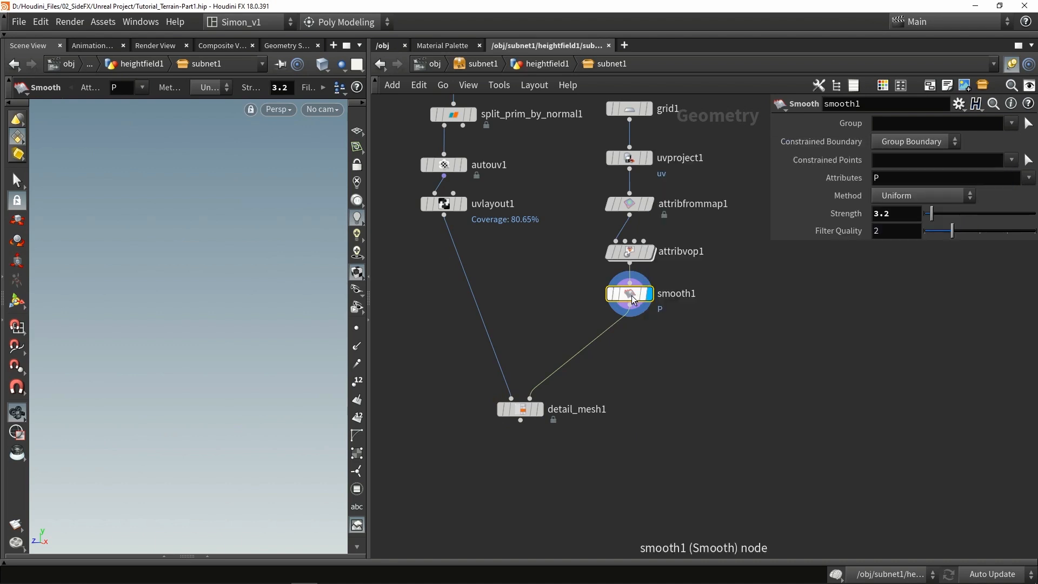
Step: Add a PolyReduce node fed by smooth1, set Percent To Keep to 27.2 and check its geometry information
key("Tab")
type("polyr")
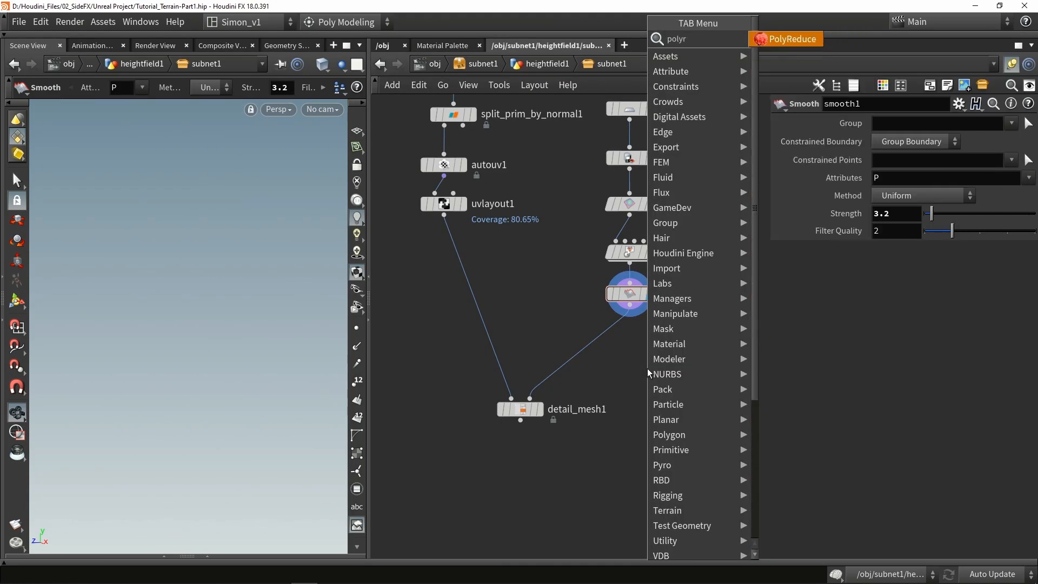
key("Return")
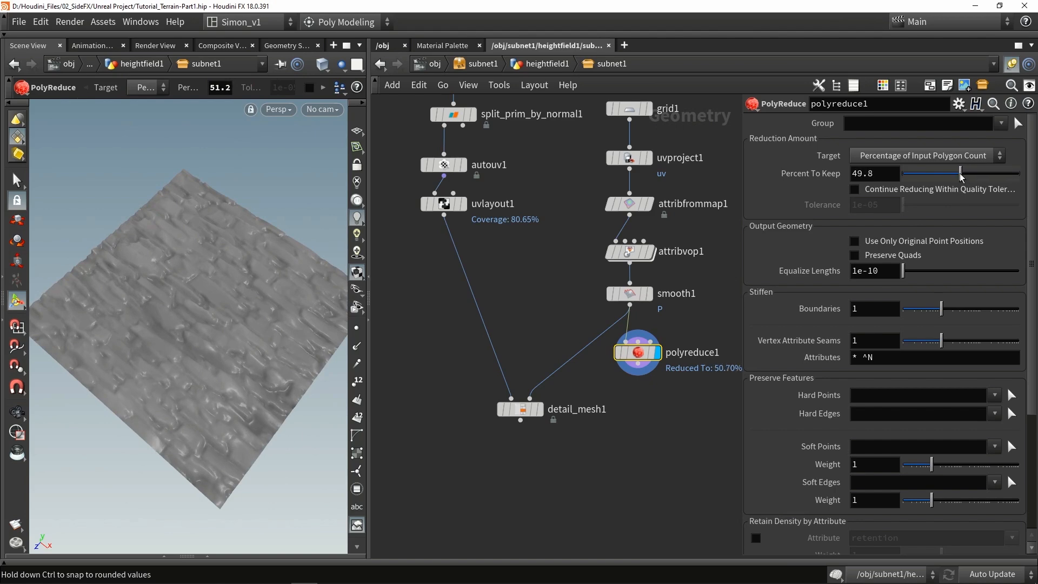
middle_click(638, 354)
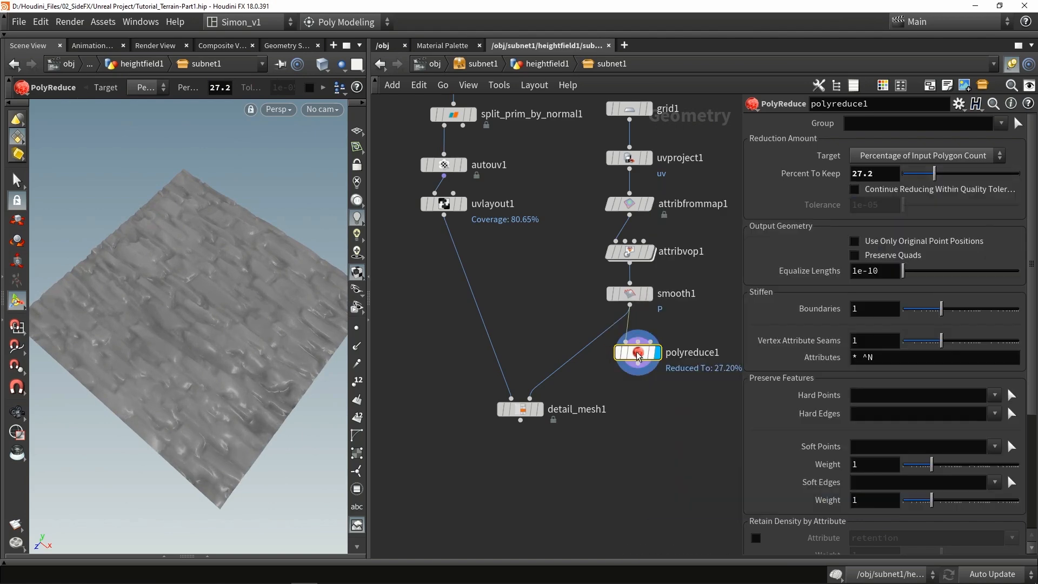
Step: Switch polyreduce1's Target to Output Polygon Count and set Number To Keep to 5000
left_click(895, 156)
left_click(895, 202)
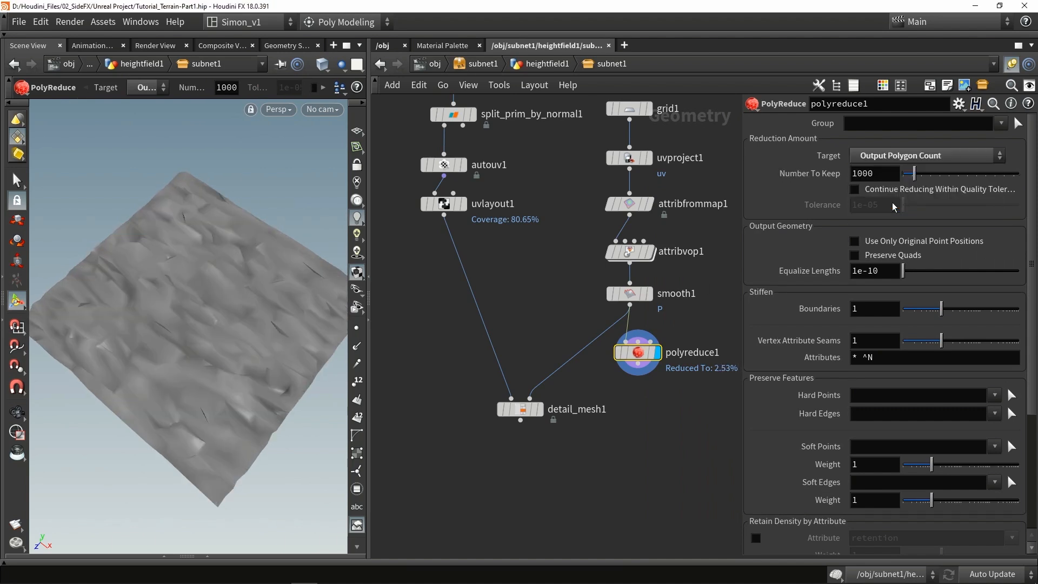
type("50")
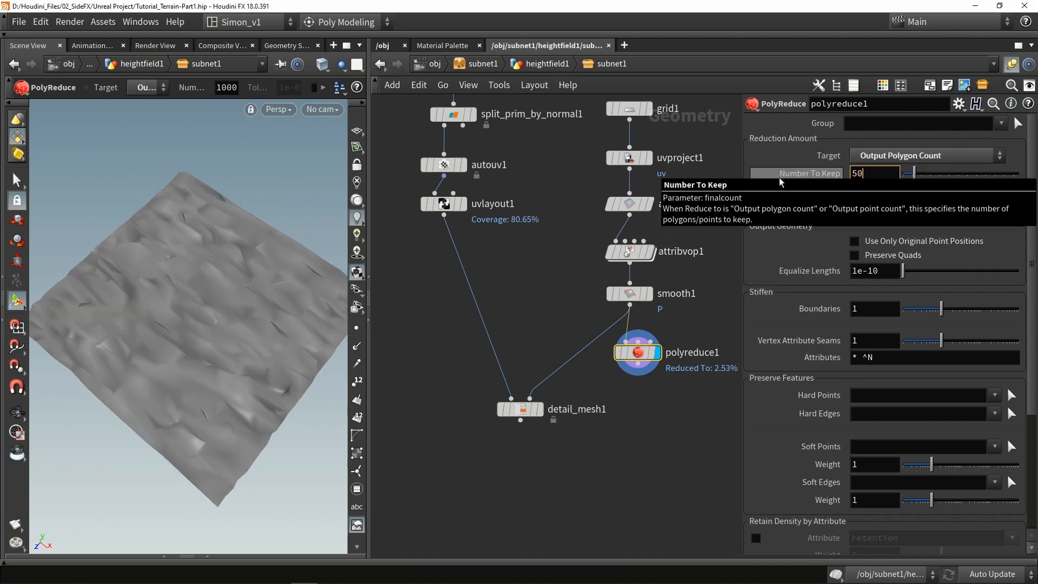
key("Return")
Step: Inspect the reduced grid up close in wireframe and shaded modes
mouse_move(213, 320)
left_mouse_down("alt")
mouse_move(107, 371)
mouse_move(148, 343)
left_mouse_up("alt")
key("shift+w")
key("shift+w")
key("shift+w")
right_click_drag(157, 330, 209, 319, "alt")
mouse_move(208, 319)
left_mouse_down("alt")
mouse_move(190, 316)
mouse_move(232, 322)
mouse_move(265, 375)
mouse_move(188, 347)
mouse_move(272, 363)
left_mouse_up("alt")
key("shift+w")
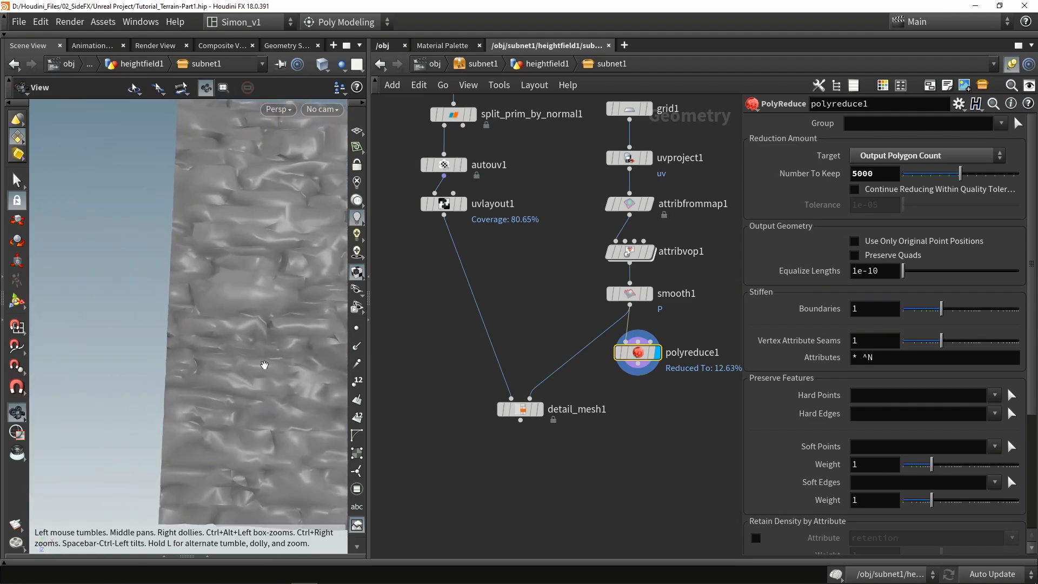
Step: Compare the grid's border on smooth1 and polyreduce1 in the top view, and return to a framed perspective view
key("space+2")
middle_click_drag(326, 376, 290, 378)
right_click_drag(290, 378, 299, 350)
mouse_move(312, 222)
right_mouse_down()
mouse_move(304, 301)
mouse_move(299, 216)
right_mouse_up()
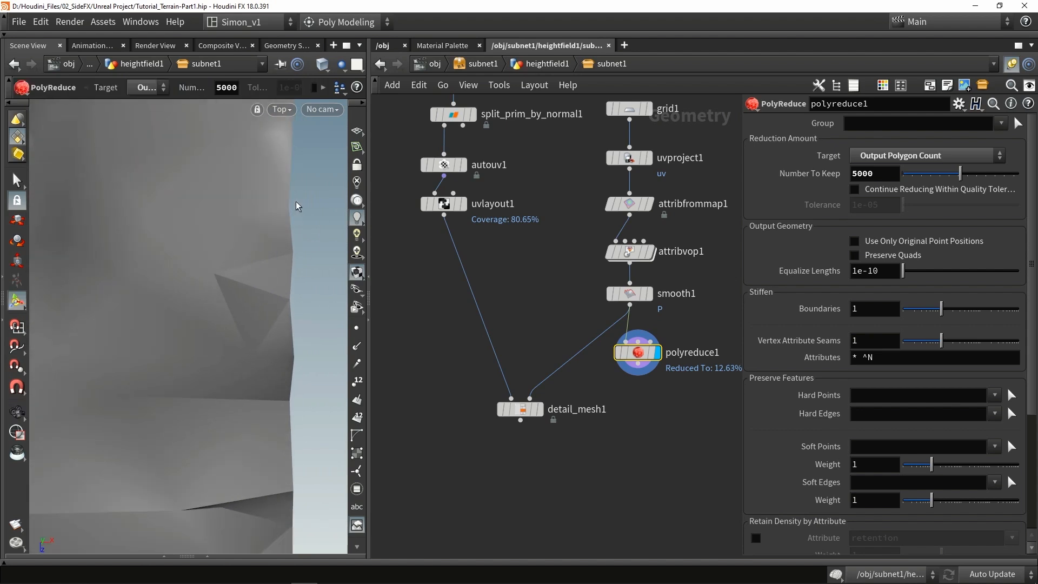
left_click(648, 293)
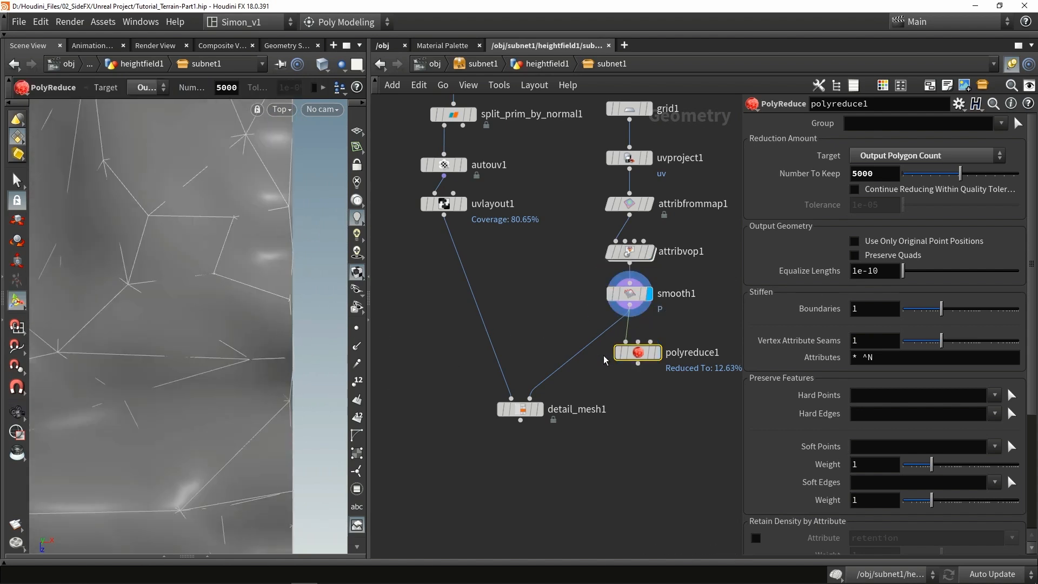
left_click(658, 353)
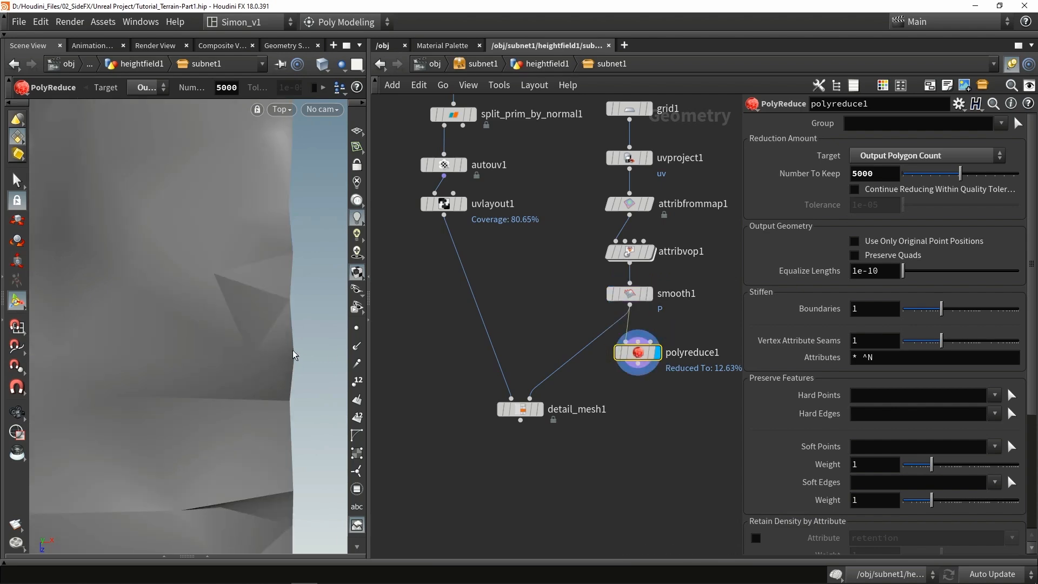
scroll(267, 419, "down", 6)
key("space+1")
key("space+g")
left_click_drag(267, 419, 250, 343)
Step: Move polyreduce1 down, add a Group Create node above it, wire smooth1 into the new node and display it
left_click_drag(638, 352, 636, 431)
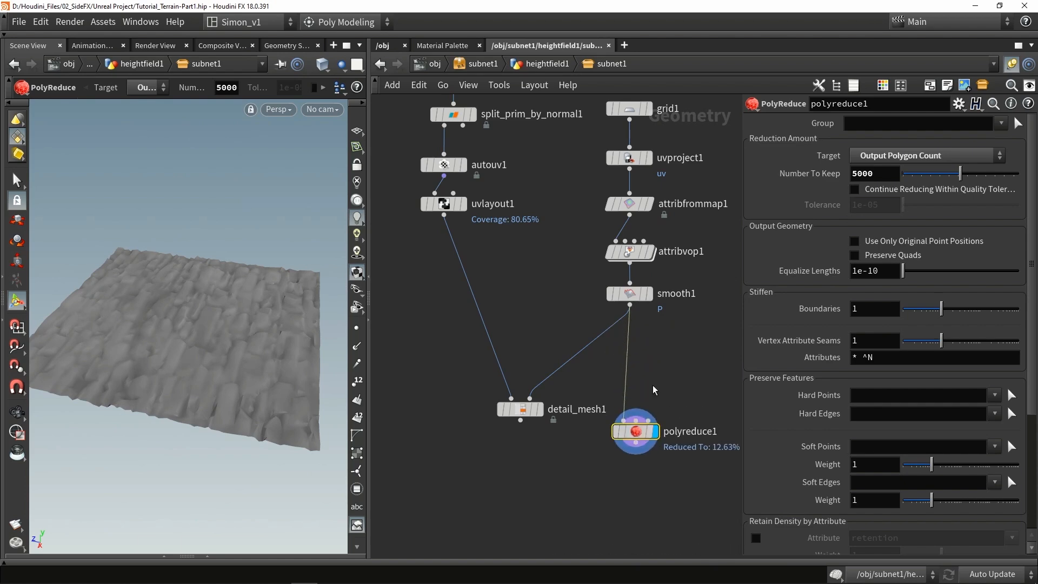
key("Tab")
type("group")
key("Return")
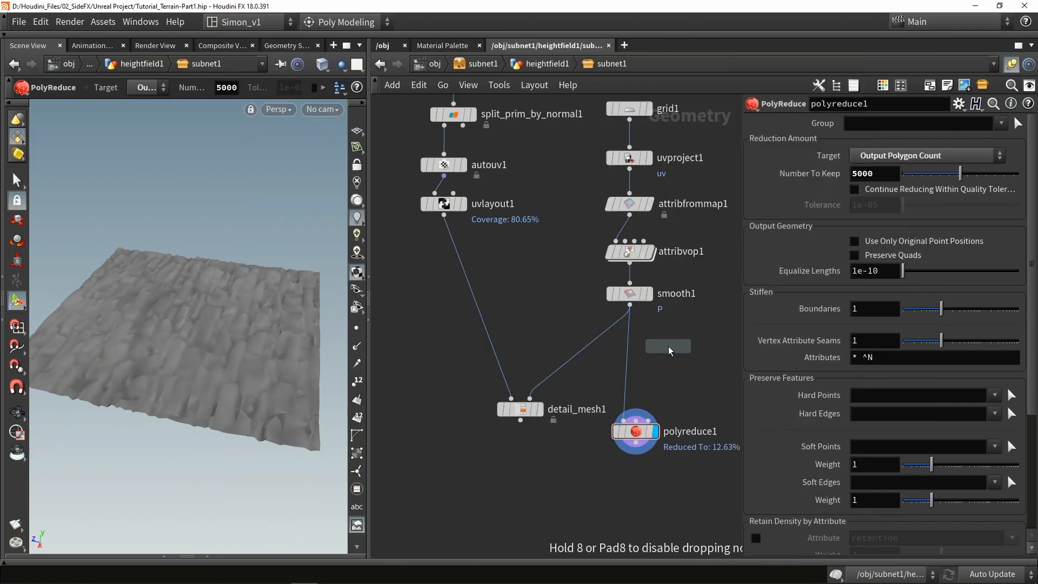
left_click(666, 348)
scroll(667, 348, "up", 4)
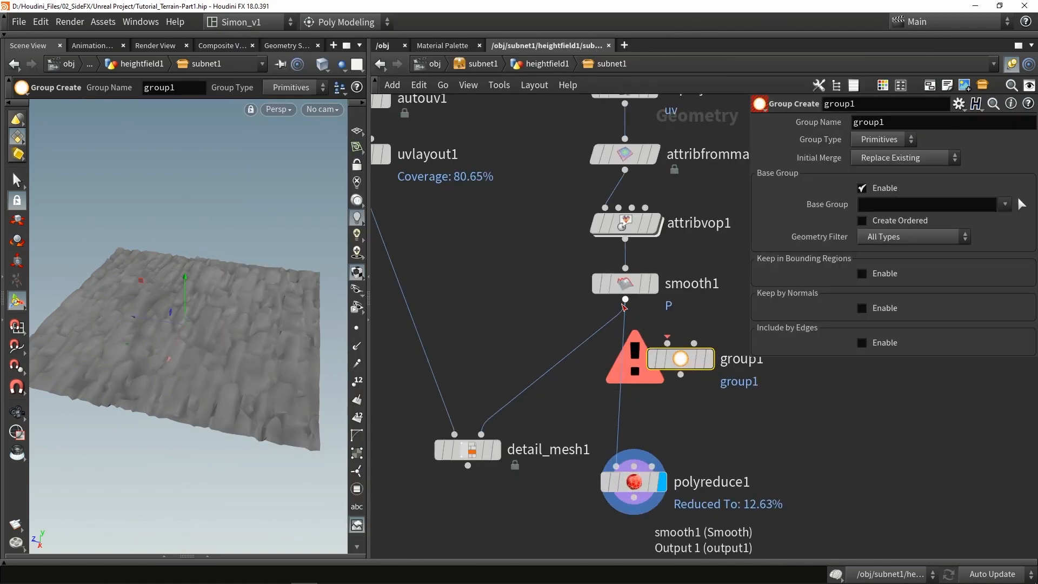
left_click(709, 360)
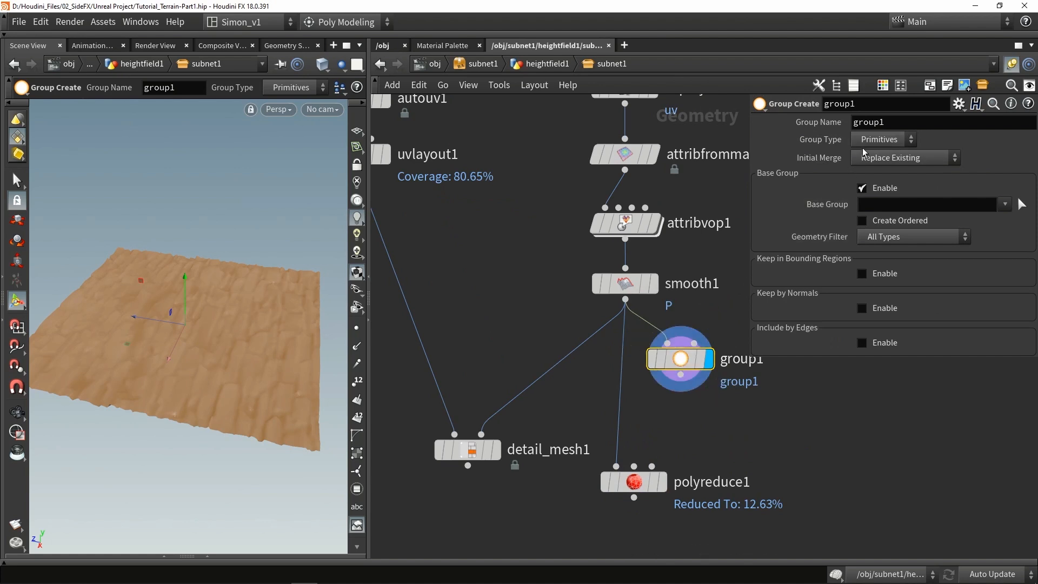
Step: Set group1 to the Edges type, disable Base Group, and include only unshared edges through Include by Edges
left_click(880, 140)
left_click(866, 186)
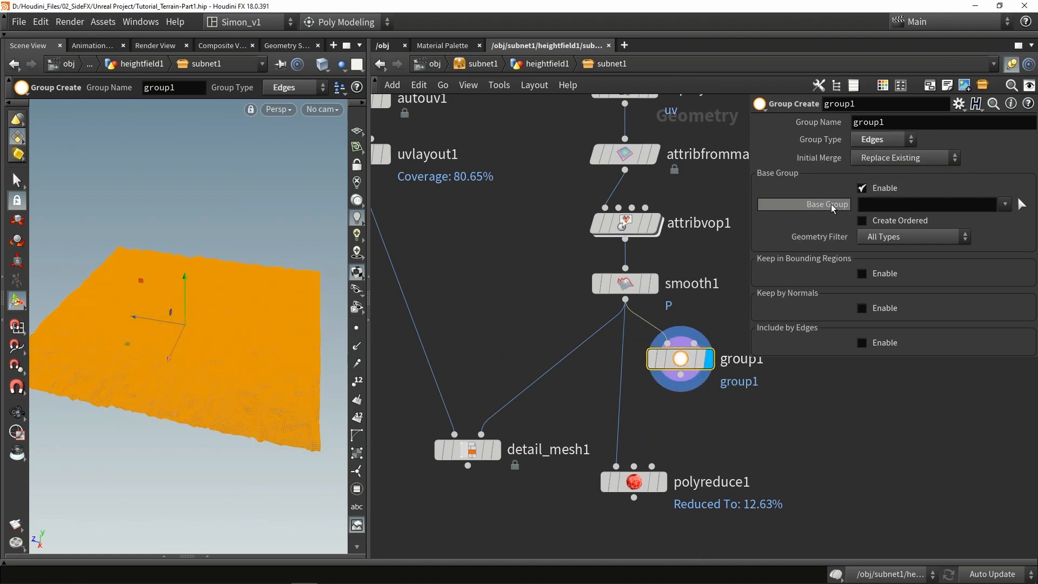
left_click(863, 188)
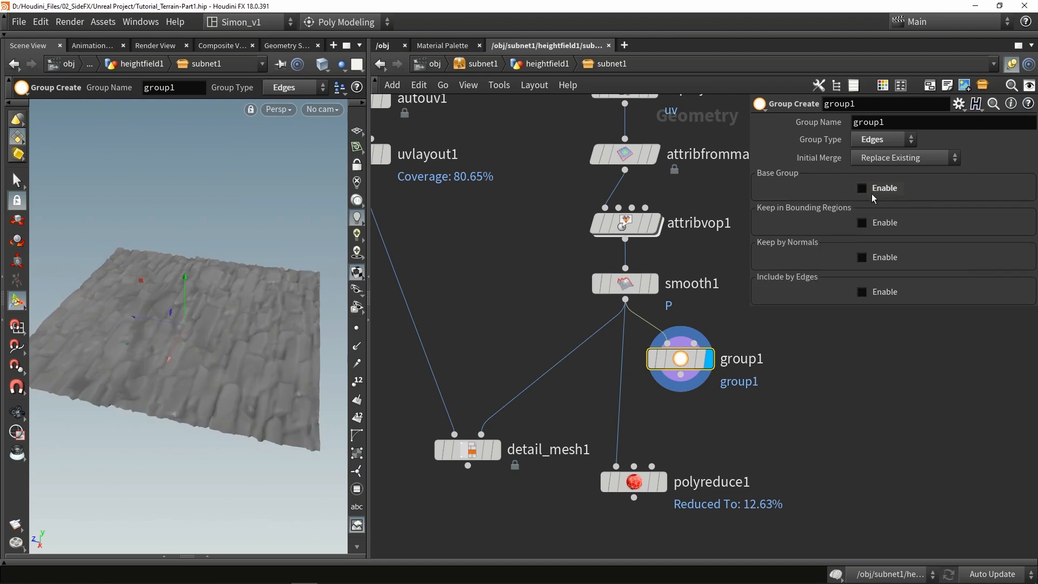
left_click(889, 294)
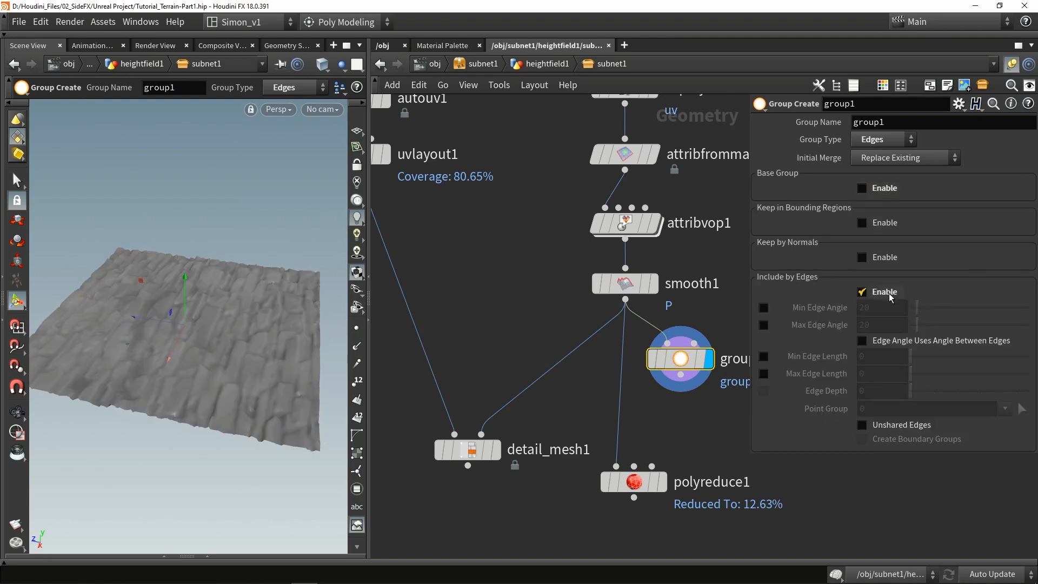
left_click(900, 426)
left_click_drag(338, 372, 132, 363)
Step: Wire group1 into polyreduce1's first input and line both nodes up beneath smooth1
left_click_drag(680, 390, 616, 466)
left_click_drag(679, 372, 624, 379)
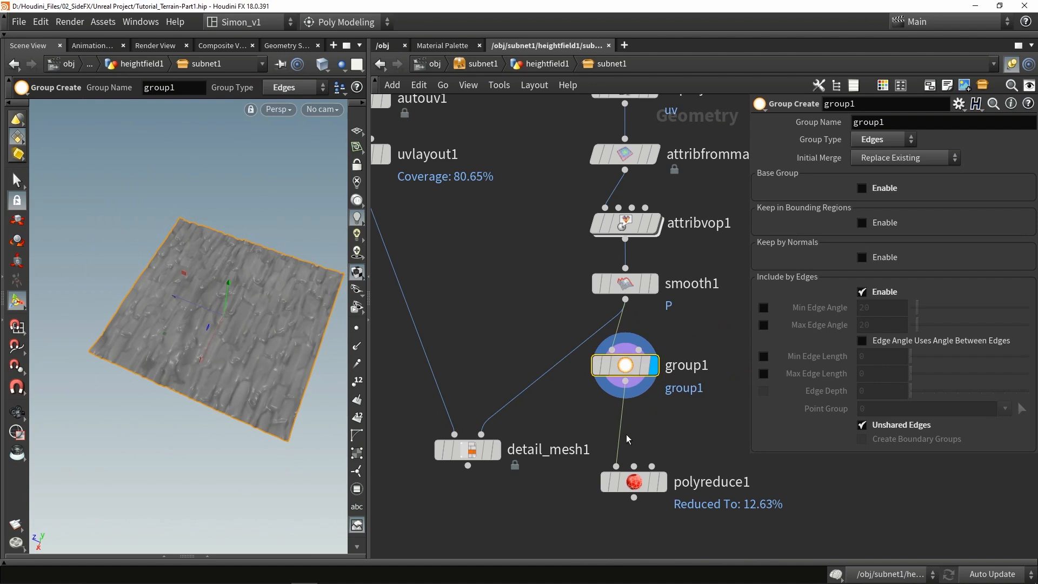
left_click_drag(632, 486, 624, 437)
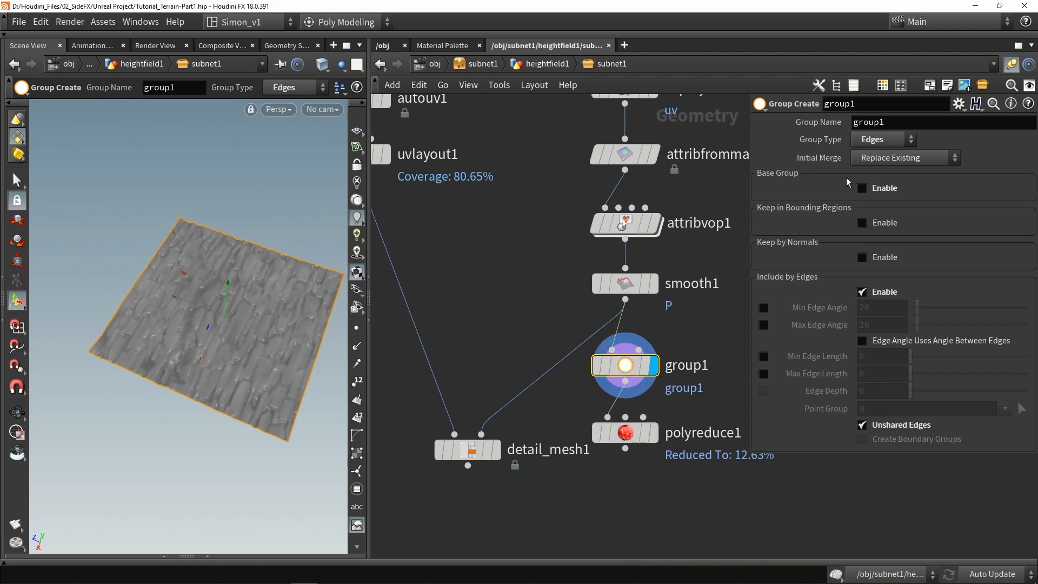
Step: Name the edge group edge_of_Plane and assign it as polyreduce1's Hard Edges, with polyreduce1 displayed
left_click(889, 124)
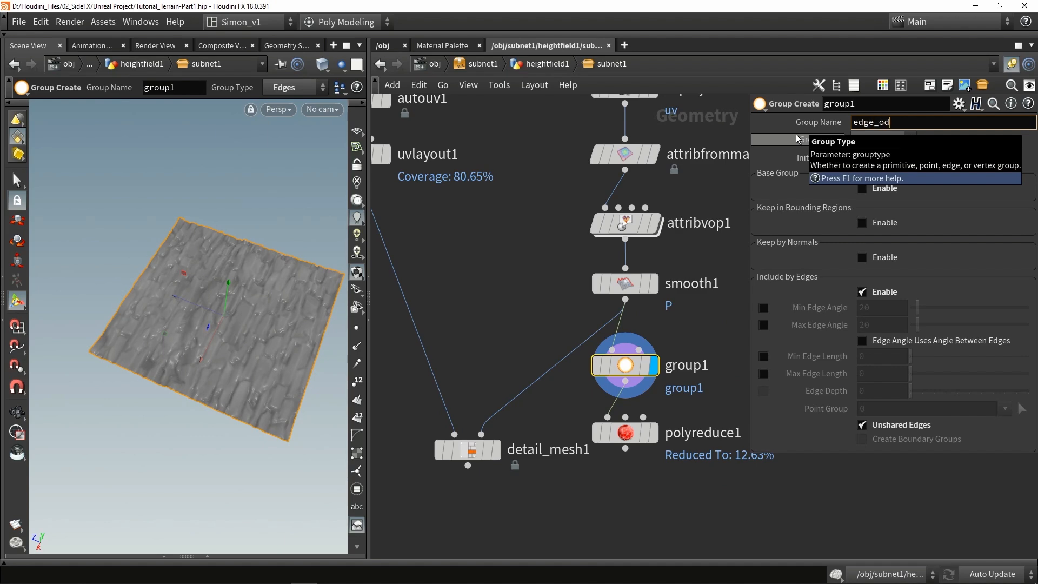
type("edge_of_Plane")
left_click(625, 433)
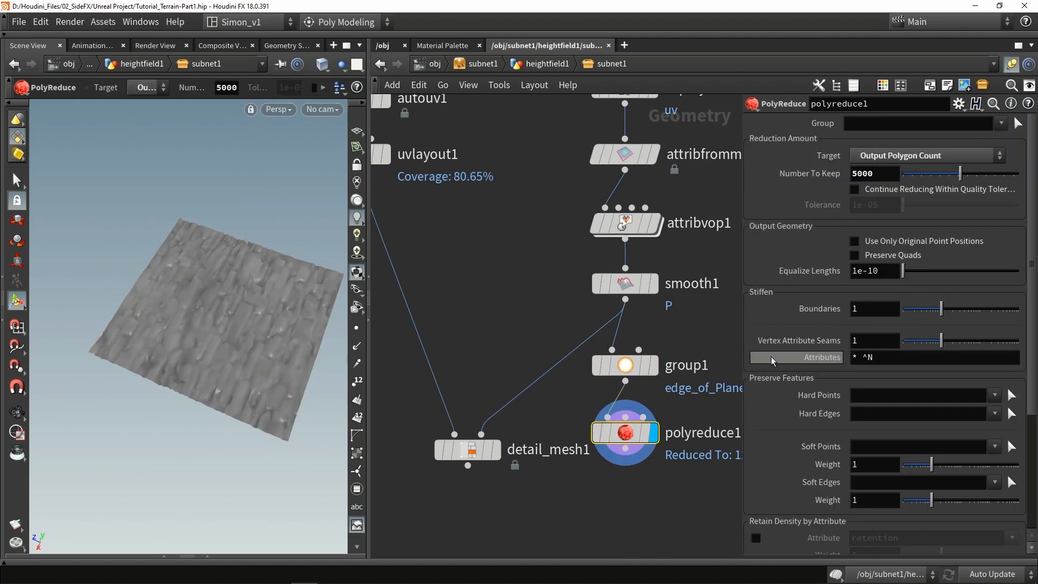
scroll(869, 376, "down", 1)
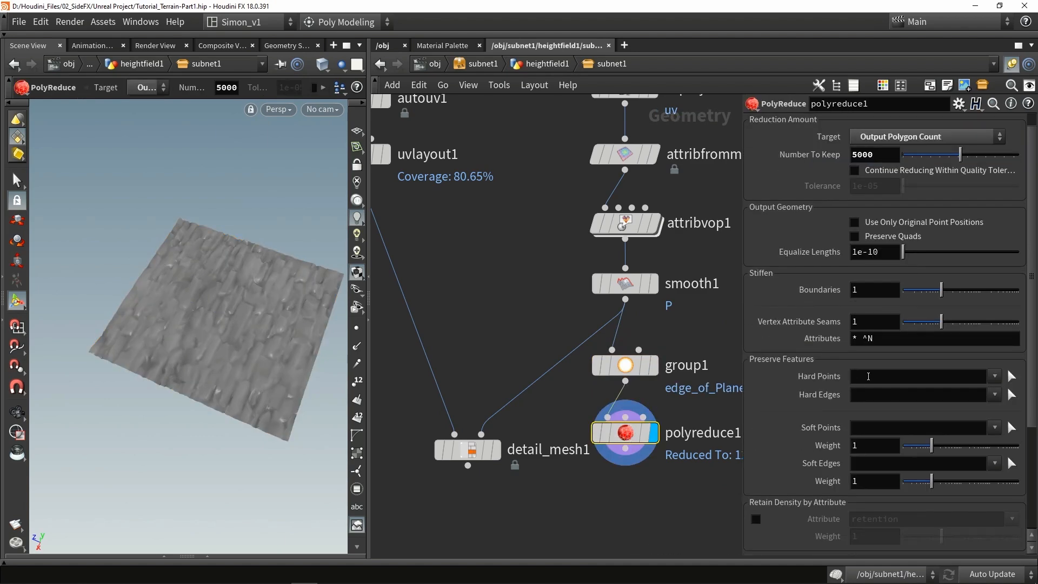
left_click(995, 395)
left_click(992, 412)
Step: Examine the reduced grid's border in the top view in wireframe to check that it stays straight
key("space+2")
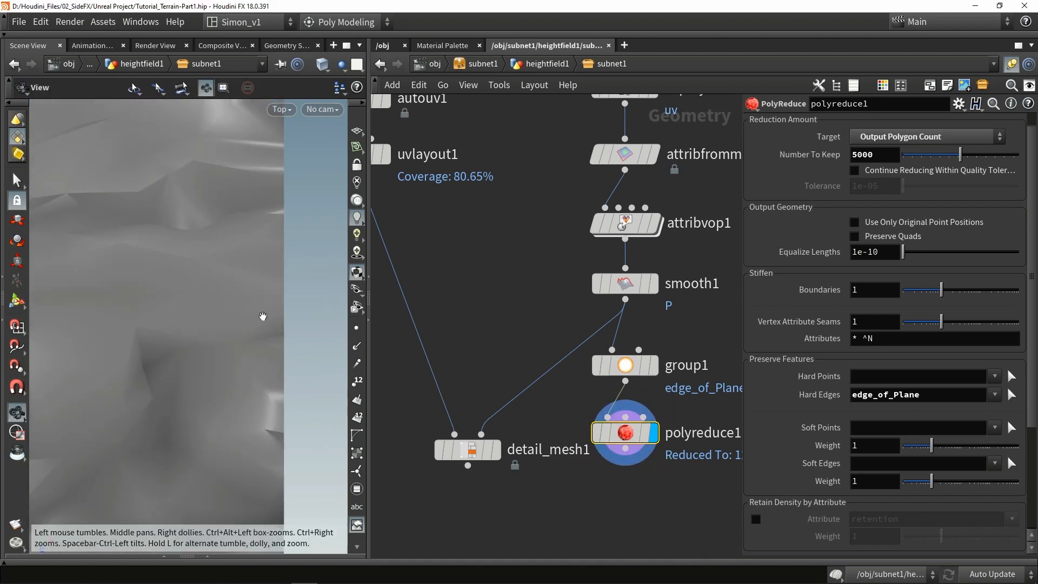
middle_click_drag(281, 294, 289, 335)
key("w")
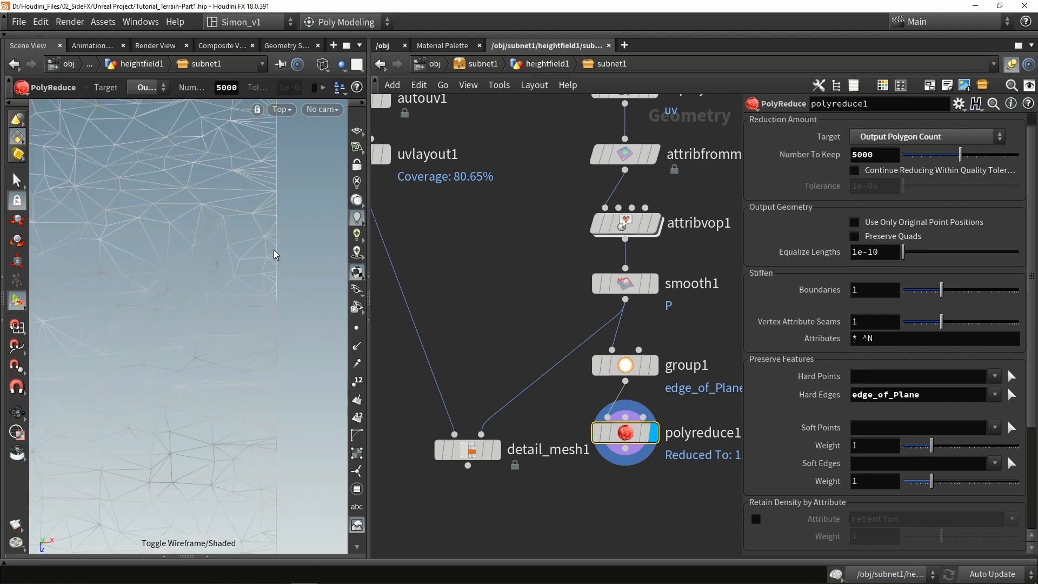
middle_click_drag(275, 216, 269, 271)
middle_click_drag(270, 179, 272, 229)
middle_click_drag(278, 161, 282, 357)
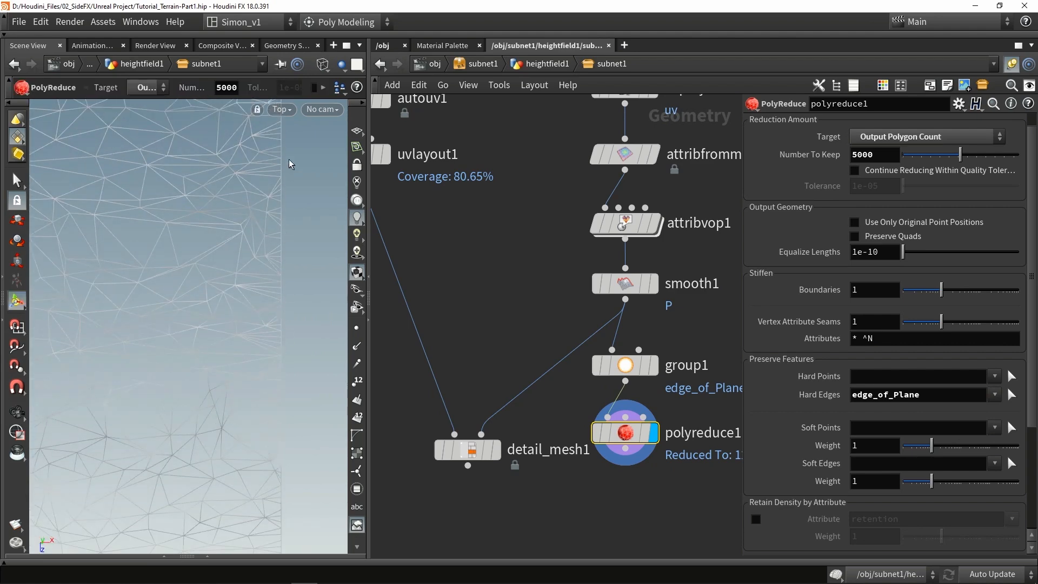
middle_click_drag(281, 174, 271, 311)
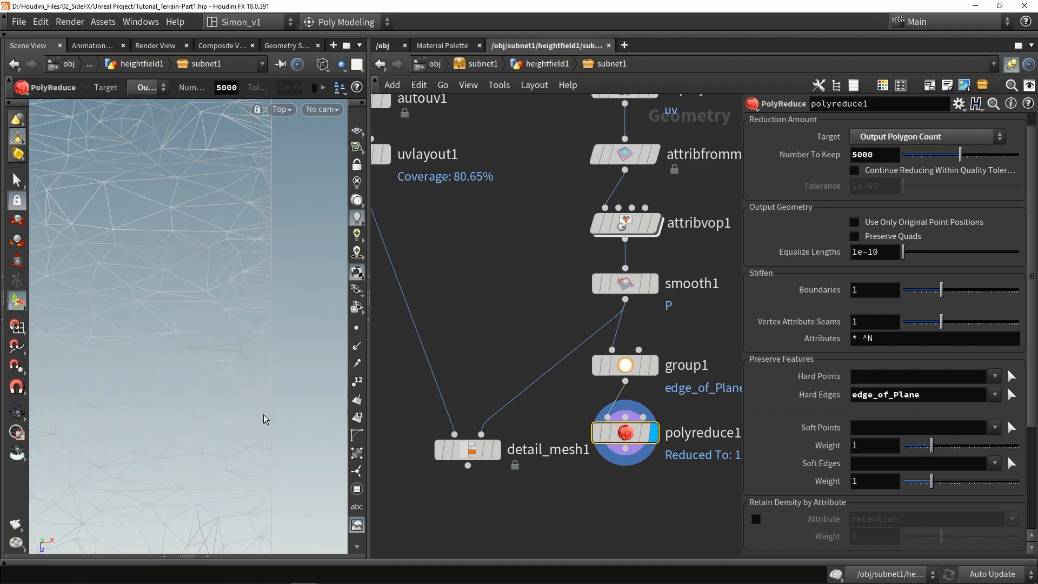
middle_click_drag(274, 195, 270, 380)
mouse_move(260, 189)
right_mouse_down()
mouse_move(259, 252)
mouse_move(254, 232)
right_mouse_up()
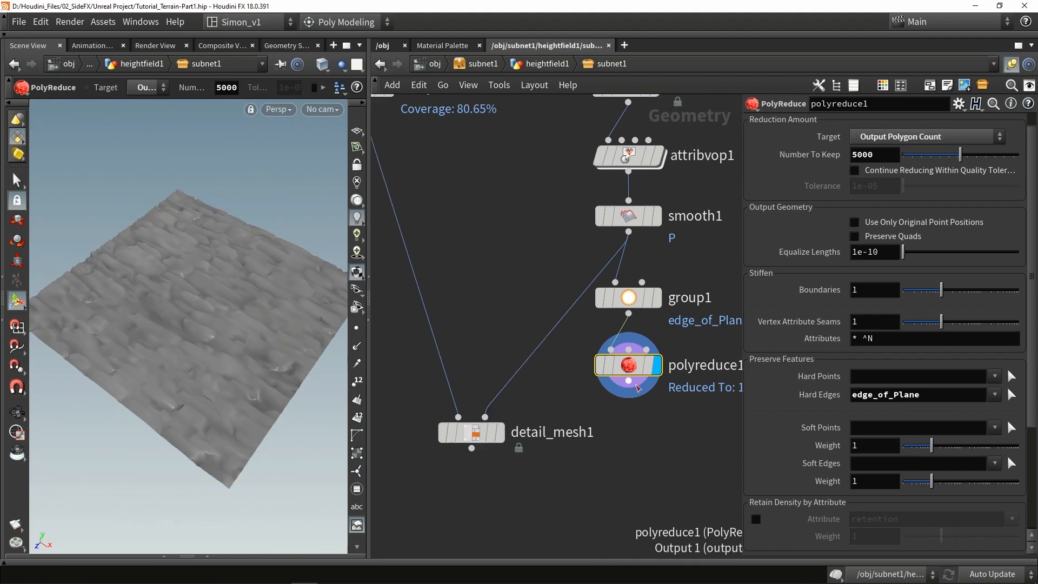
Step: Feed polyreduce1 into detail_mesh1's second input, check the displayed wall, and lock polyreduce1's result
left_click_drag(638, 387, 503, 439)
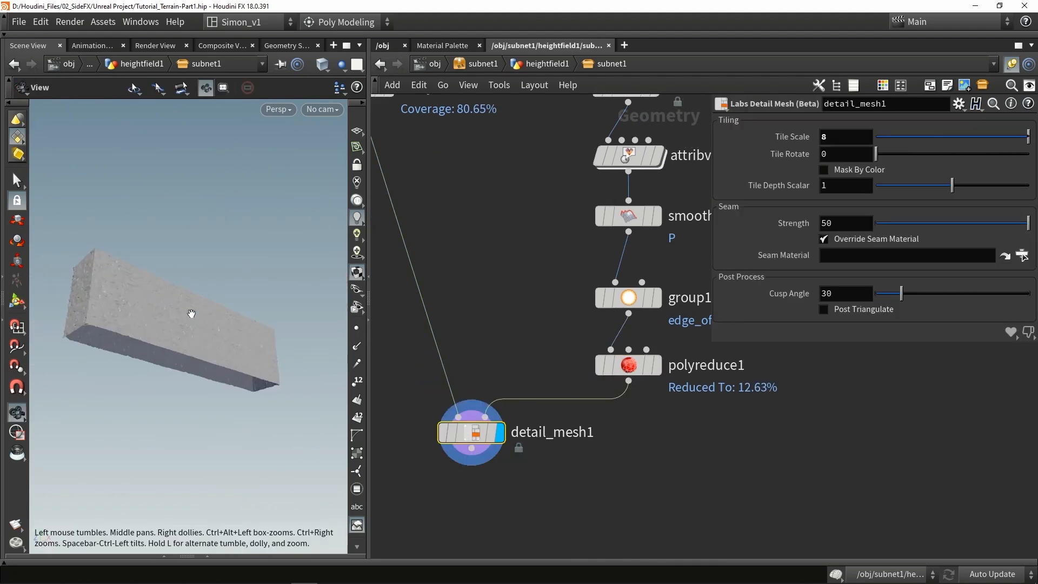
right_click_drag(192, 313, 109, 332)
left_click_drag(218, 317, 182, 344)
right_click_drag(182, 345, 186, 316)
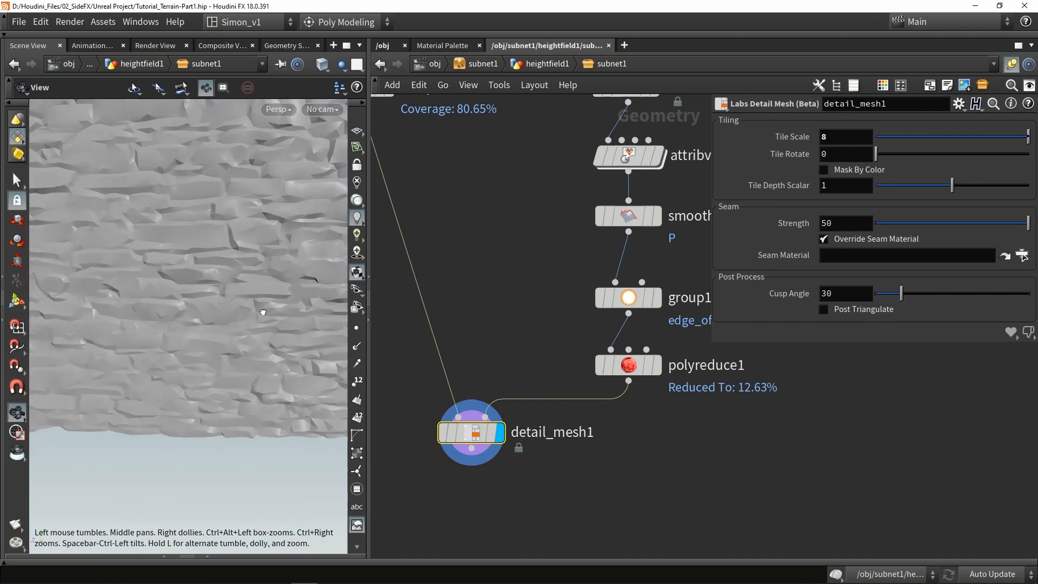
left_click_drag(265, 310, 184, 346)
right_click_drag(184, 345, 254, 327)
left_click_drag(265, 327, 230, 345)
mouse_move(596, 388)
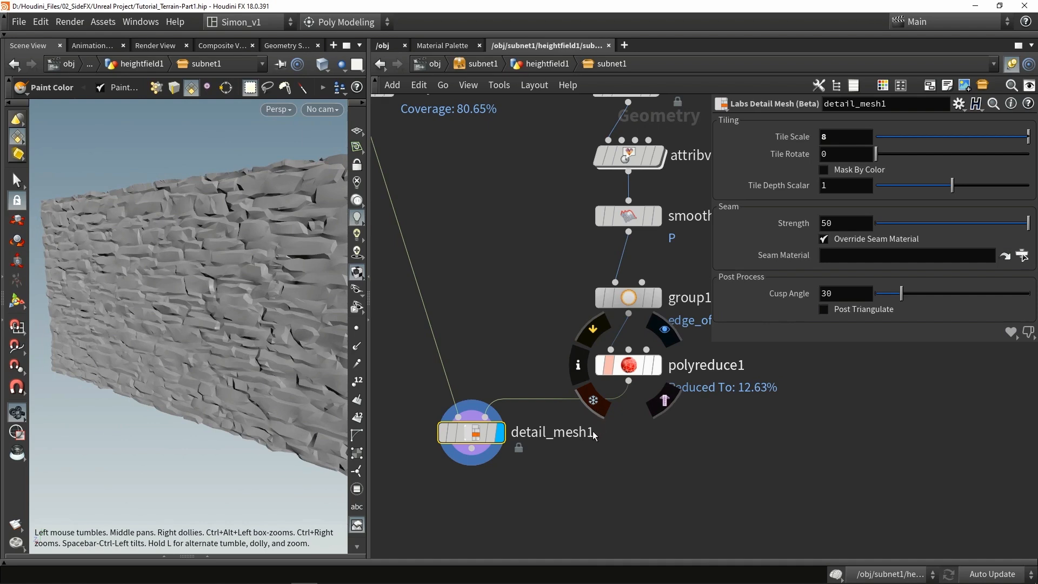
left_click(632, 366)
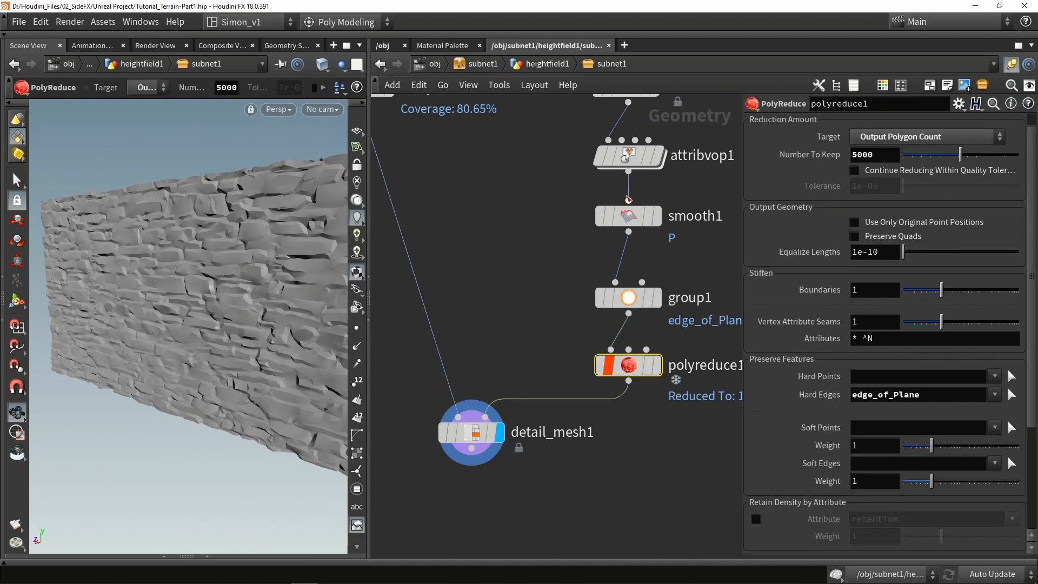
Step: Examine detail_mesh1's wall in wireframe up close along the vertical seam
middle_click_drag(562, 321, 573, 367)
scroll(574, 372, "down", 3)
mouse_move(162, 349)
left_mouse_down()
mouse_move(208, 346)
mouse_move(197, 343)
mouse_move(283, 359)
mouse_move(160, 354)
mouse_move(193, 308)
mouse_move(215, 223)
left_mouse_up()
key("w")
scroll(180, 351, "up", 8)
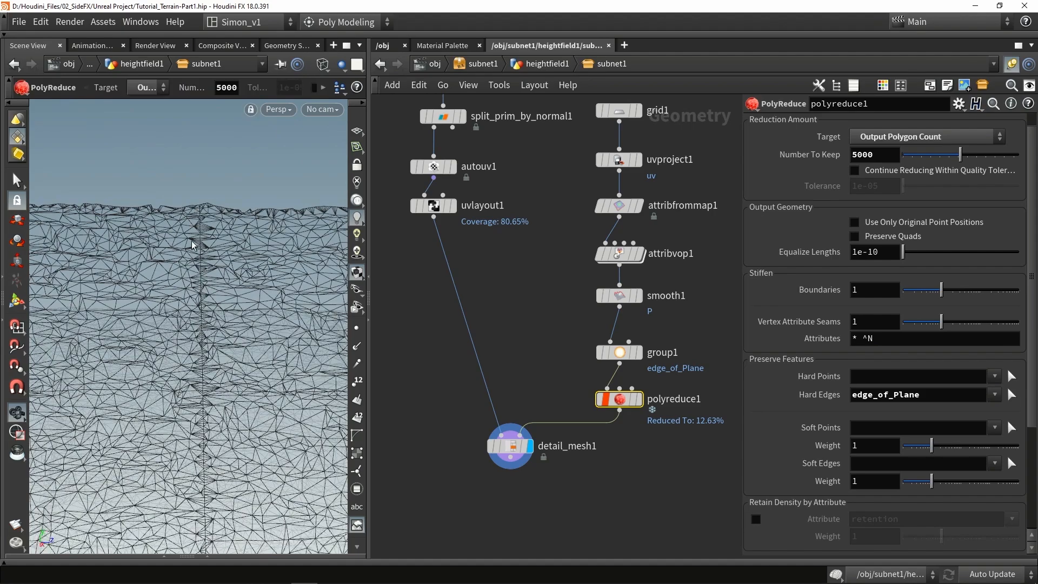
left_click_drag(201, 399, 207, 213, "alt")
left_click_drag(204, 365, 208, 292, "alt")
left_click_drag(205, 392, 238, 379, "alt")
Step: Add a PolyReduce node after detail_mesh1, display it, and lower its Percent To Keep to 77.9
key("Tab")
type("poly")
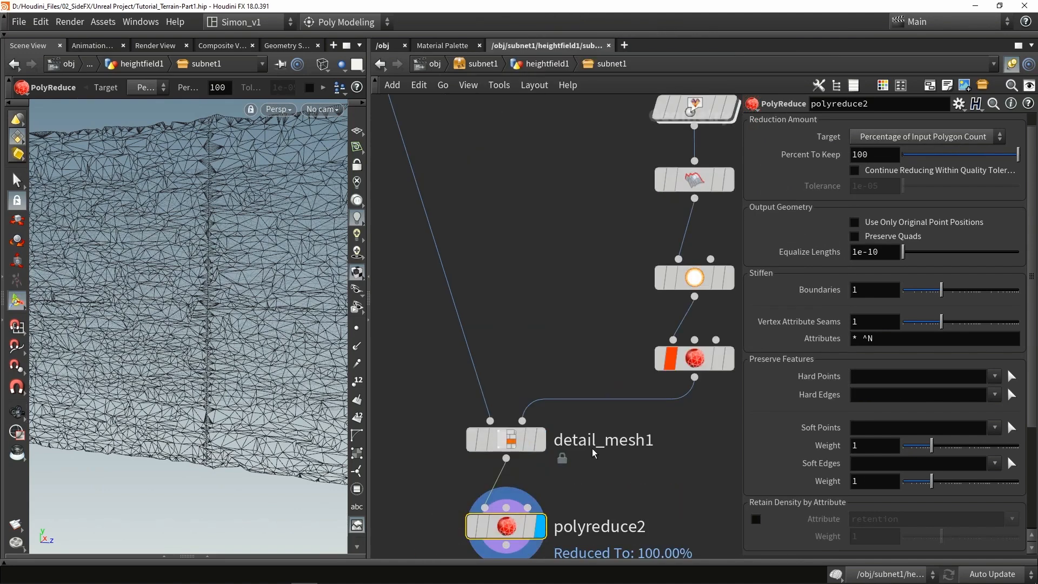
left_click_drag(1017, 156, 1001, 158)
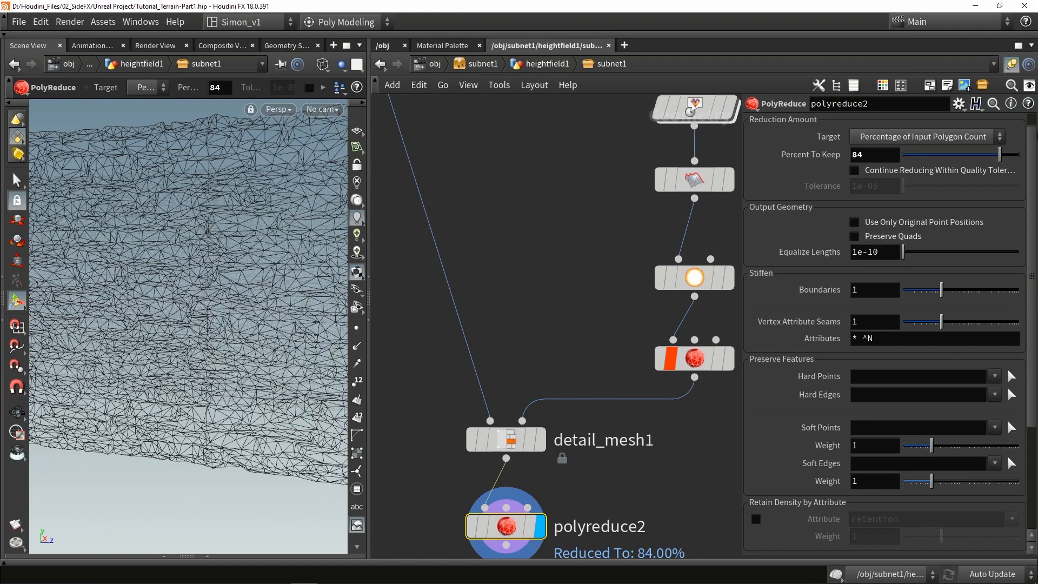
left_click_drag(998, 159, 995, 156)
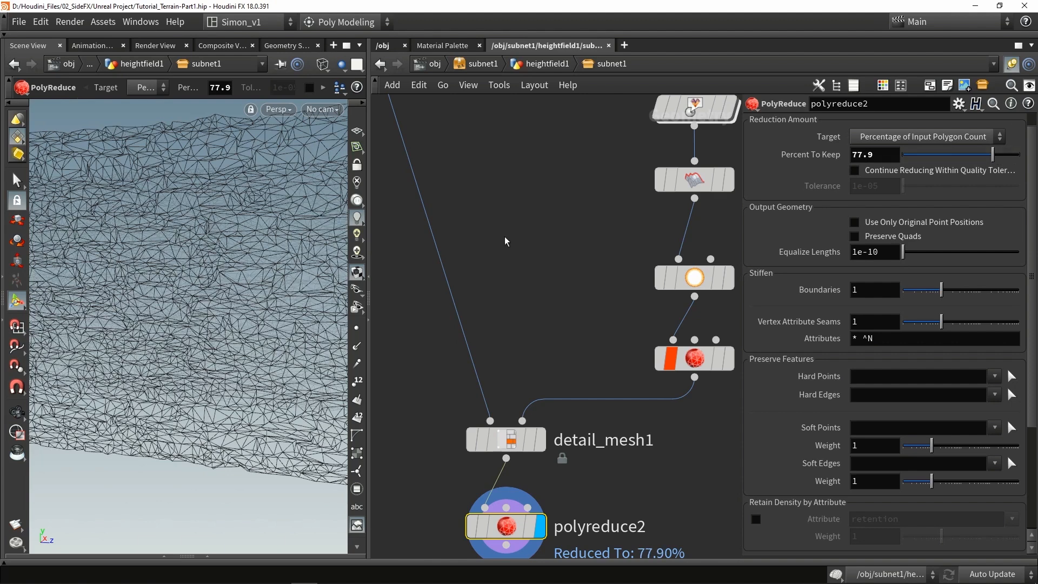
Step: Lower polyreduce2's Percent To Keep to 25 and check the reduced wall in shaded mode
key("shift+w")
mouse_move(186, 359)
left_mouse_down("alt")
mouse_move(250, 343)
mouse_move(238, 359)
mouse_move(227, 354)
left_mouse_up("alt")
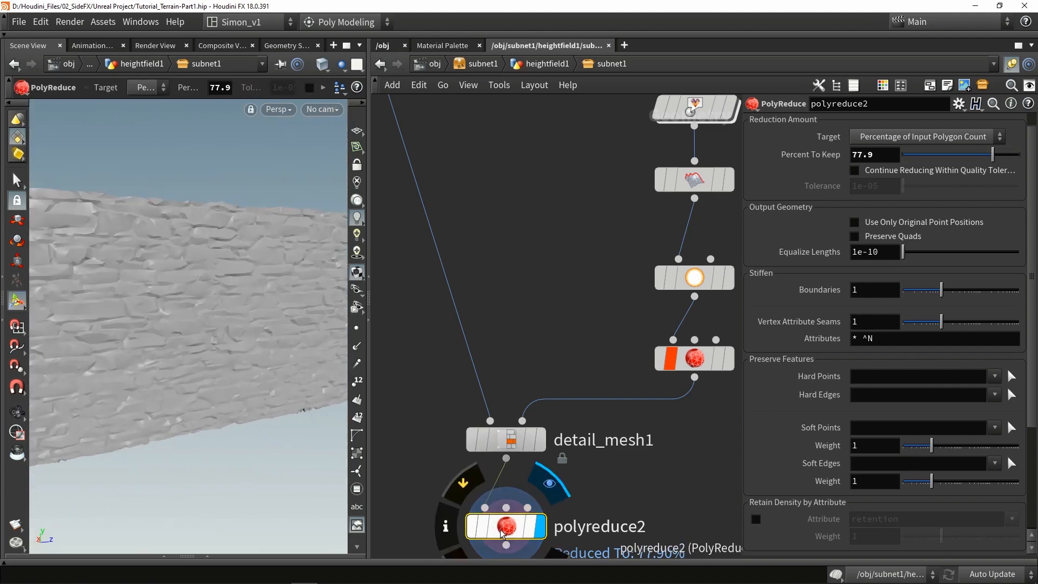
middle_click(508, 534)
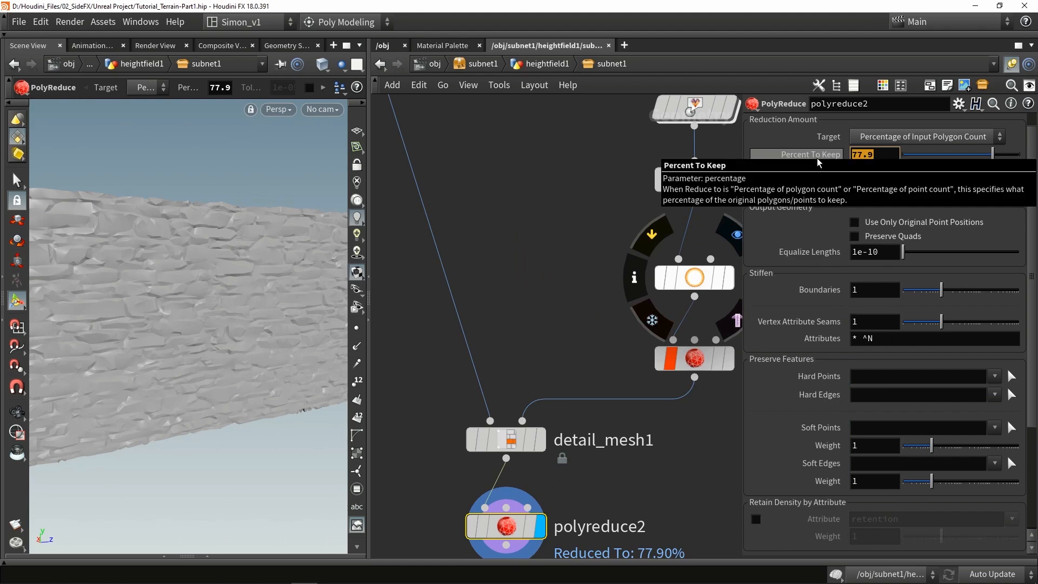
left_click_drag(232, 238, 243, 294, "alt")
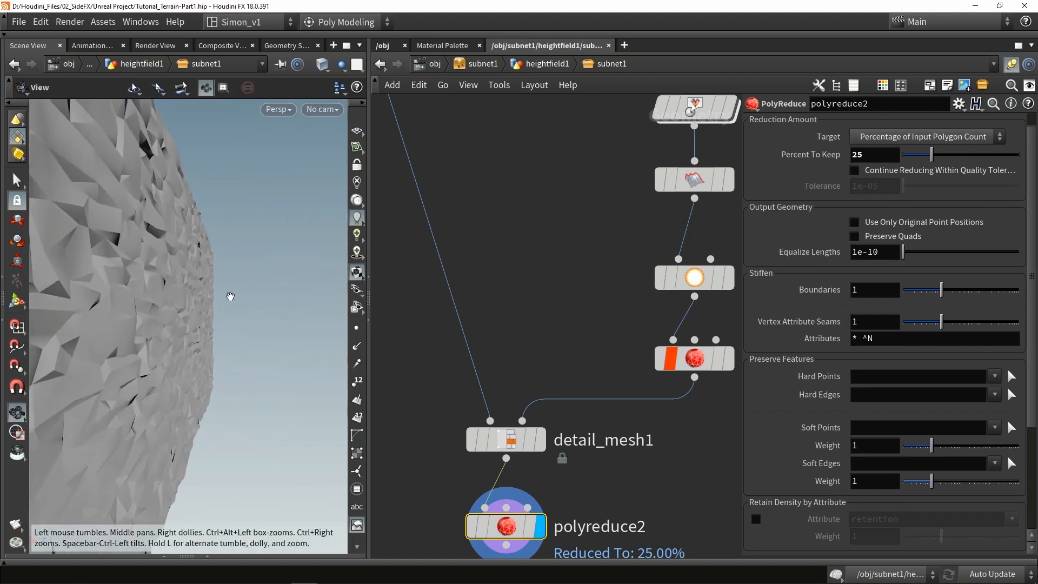
left_click_drag(178, 379, 251, 364, "alt")
middle_click_drag(538, 326, 538, 326)
Step: Raise detail_mesh1's Tile Depth Scalar to 1.56 and check the relief along the wall's edge
left_click(511, 441)
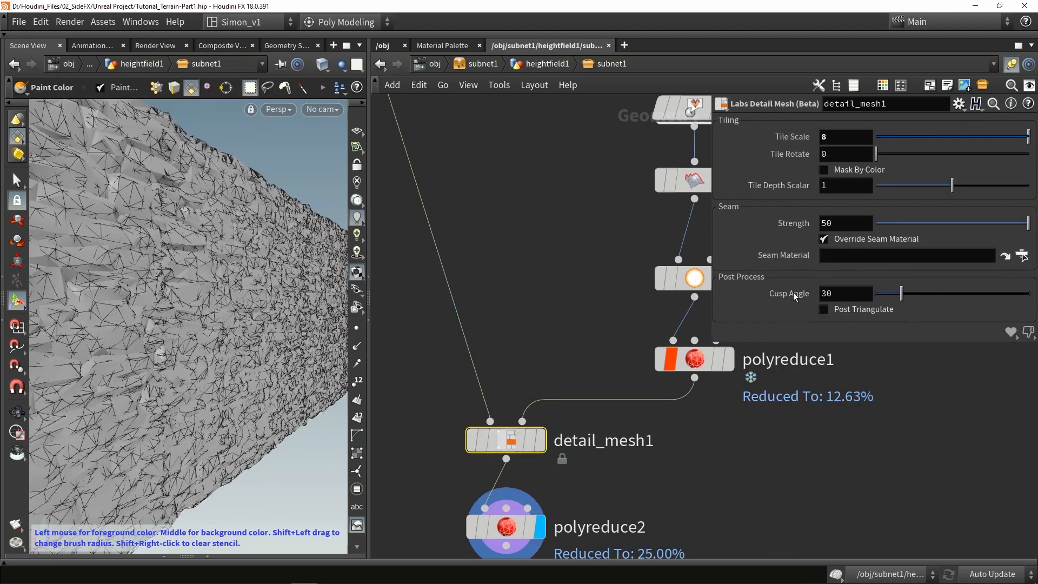
left_click(995, 185)
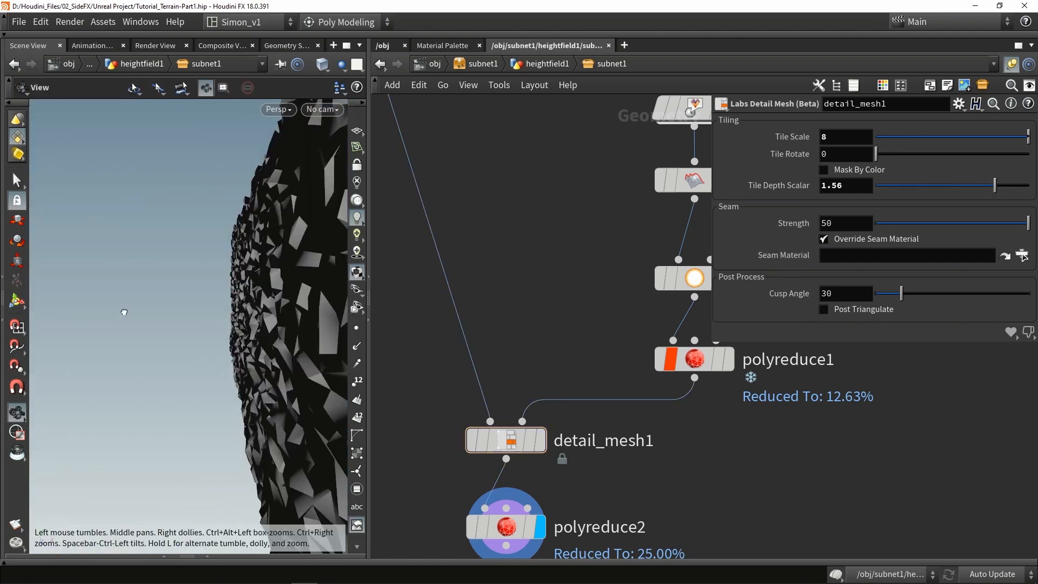
left_click_drag(123, 312, 216, 325, "alt")
scroll(273, 306, "up", 3)
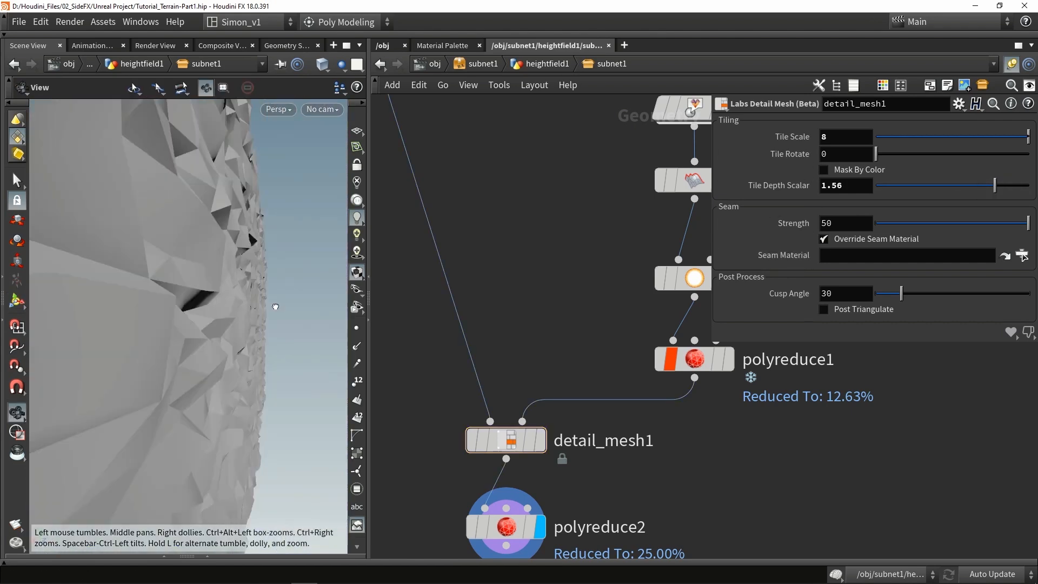
scroll(271, 307, "down", 2)
Step: Set polyreduce2's Percent To Keep to 30 and display the wall through a pasted UV Quick Shade node wired below it
left_click(506, 527)
key("Return")
left_click_drag(186, 377, 215, 443, "alt")
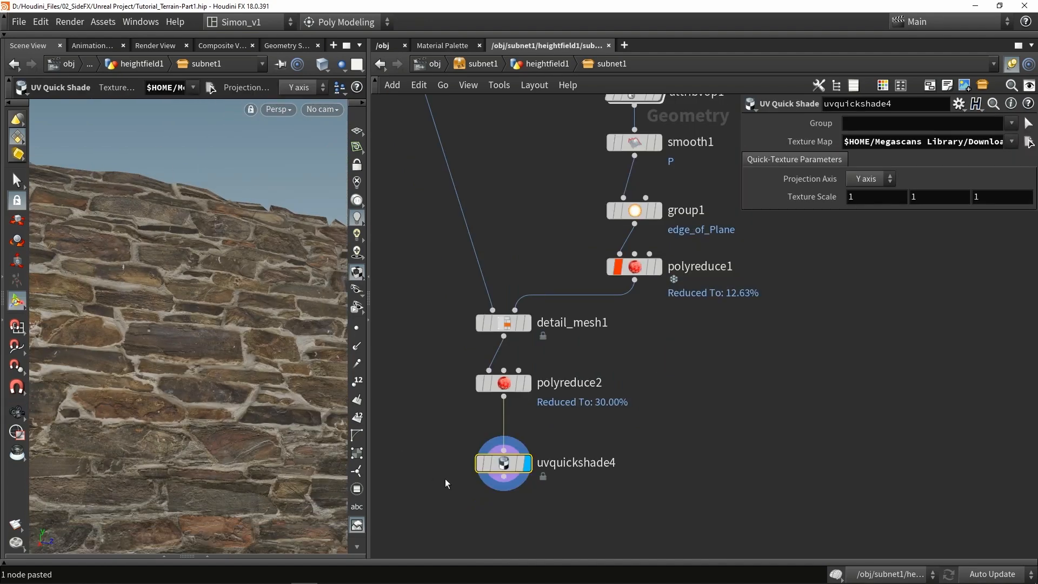
mouse_move(506, 470)
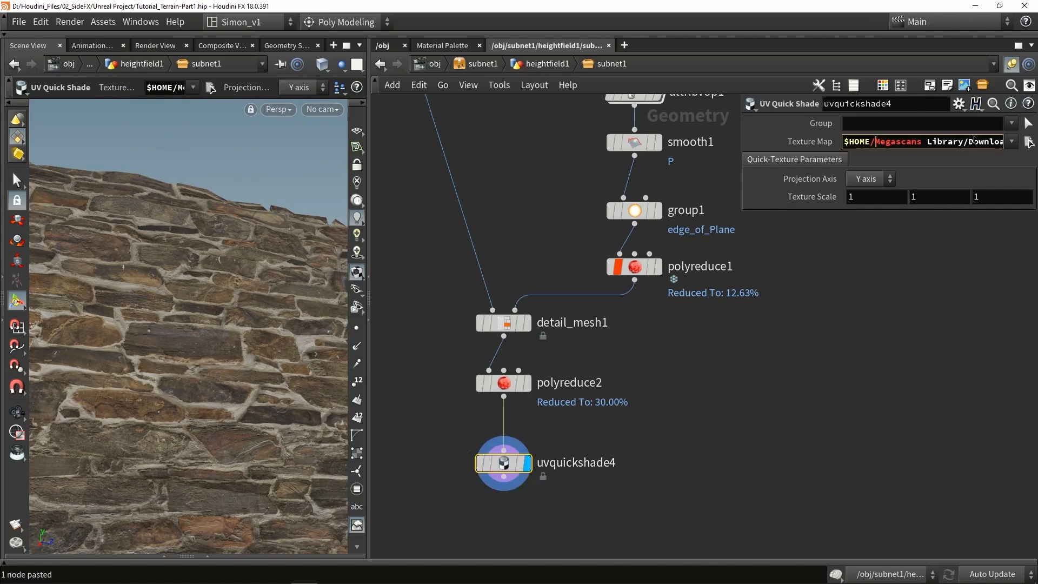
left_click_drag(250, 359, 225, 362, "alt")
scroll(225, 362, "down", 3)
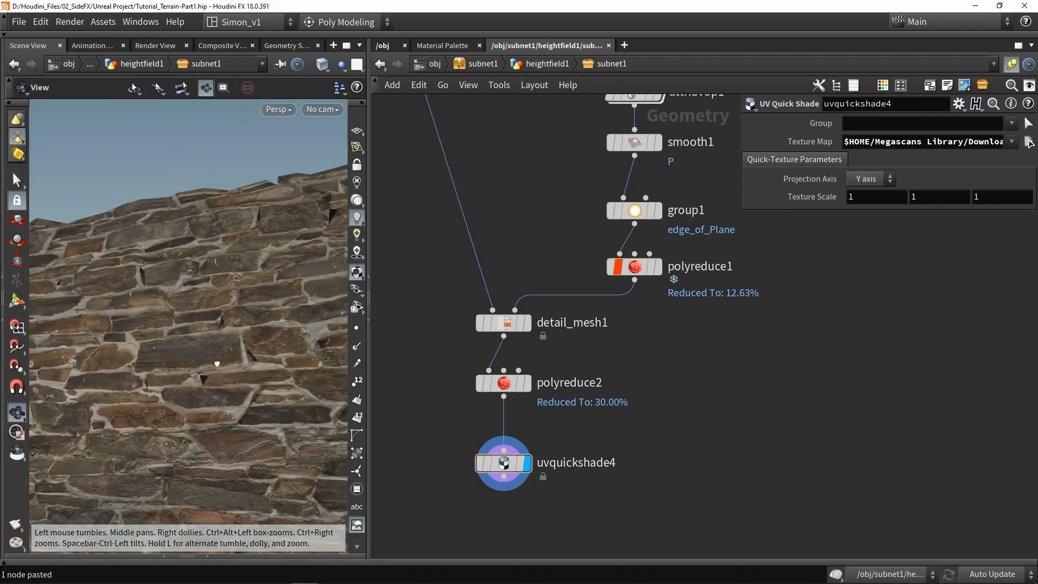
scroll(218, 359, "down", 4)
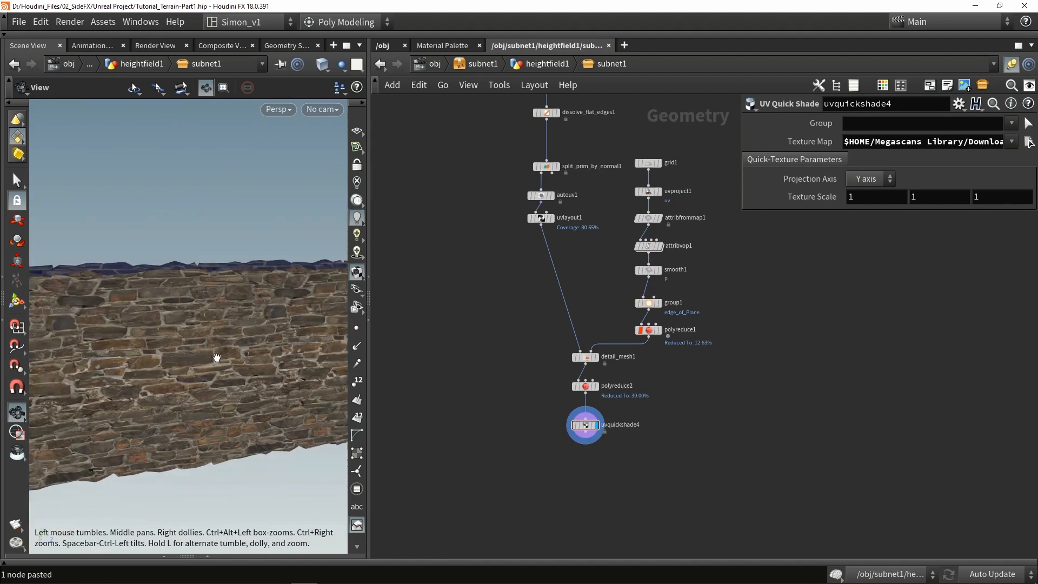
left_click_drag(218, 359, 247, 355)
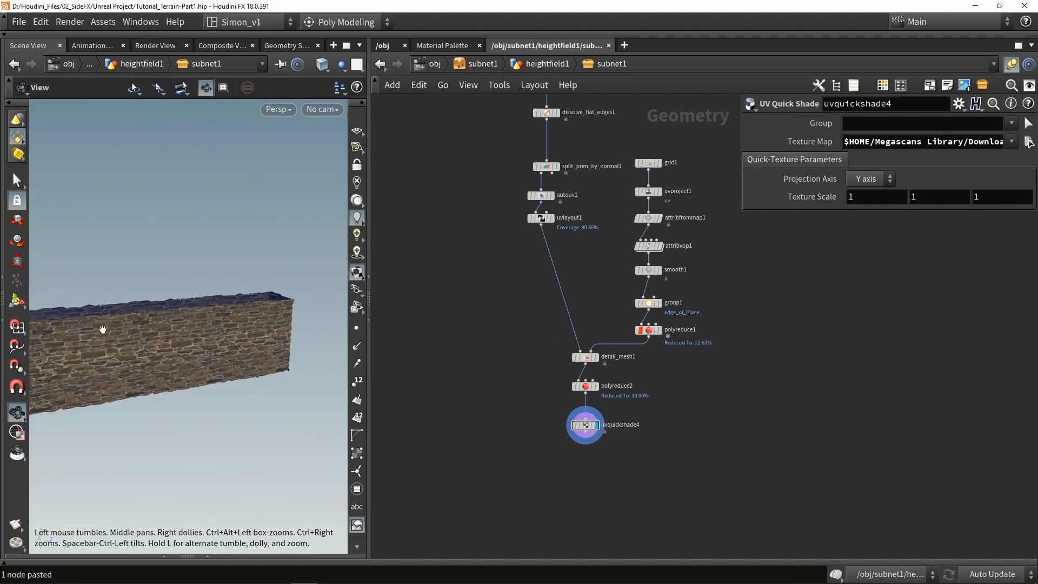
key("Return")
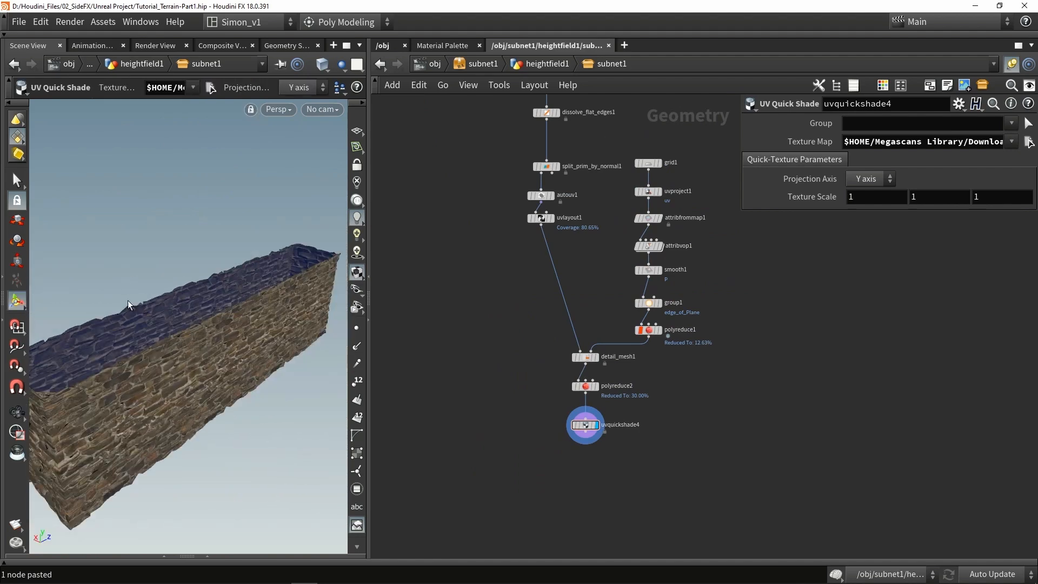
Step: Duplicate dissolve_flat_edges1 below Sub-Network Input #3, wire the copy to that input and display its box
middle_click_drag(480, 238, 482, 369)
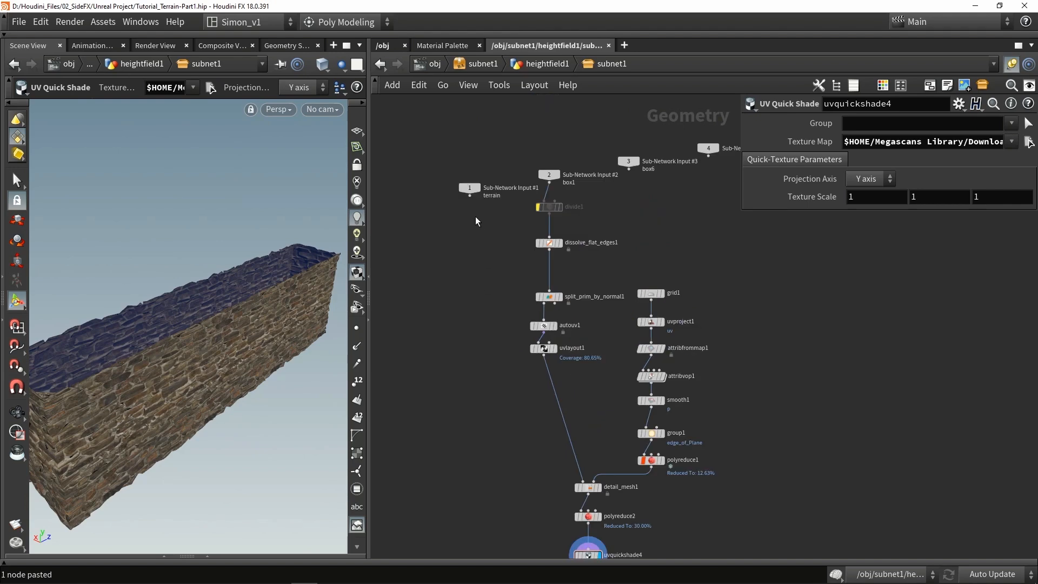
scroll(449, 241, "up", 2)
scroll(603, 182, "up", 1)
left_click_drag(603, 179, 603, 172)
left_click_drag(463, 313, 601, 287, "alt")
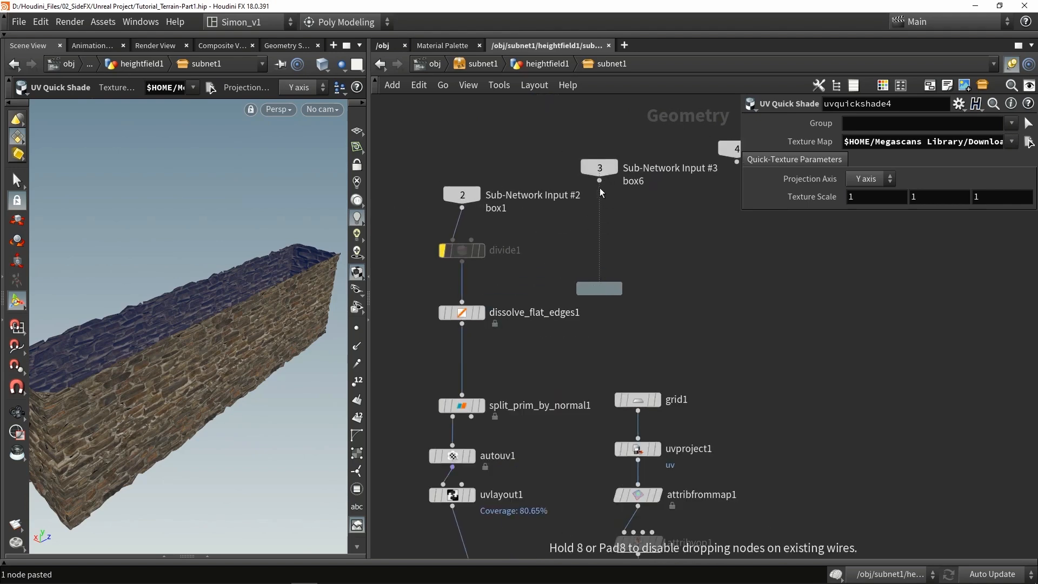
left_click(600, 289)
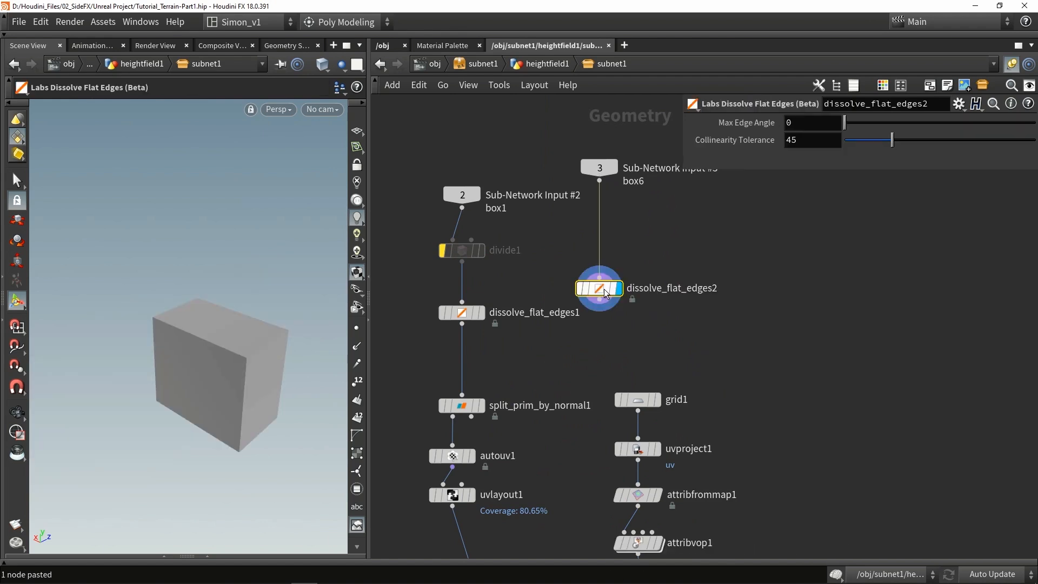
mouse_move(203, 349)
left_mouse_down()
mouse_move(175, 347)
mouse_move(204, 342)
left_mouse_up()
key("Return")
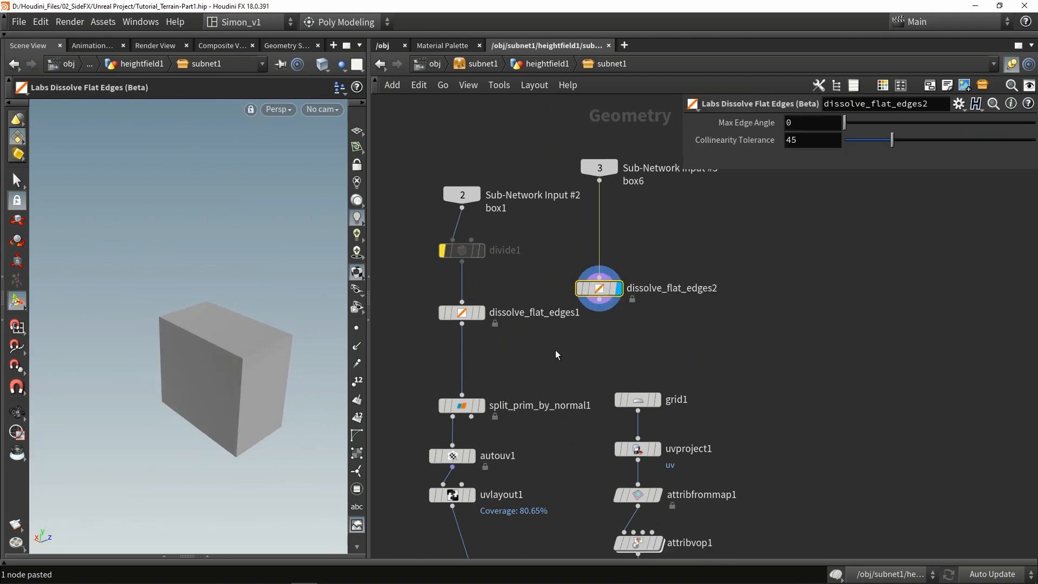
key("h")
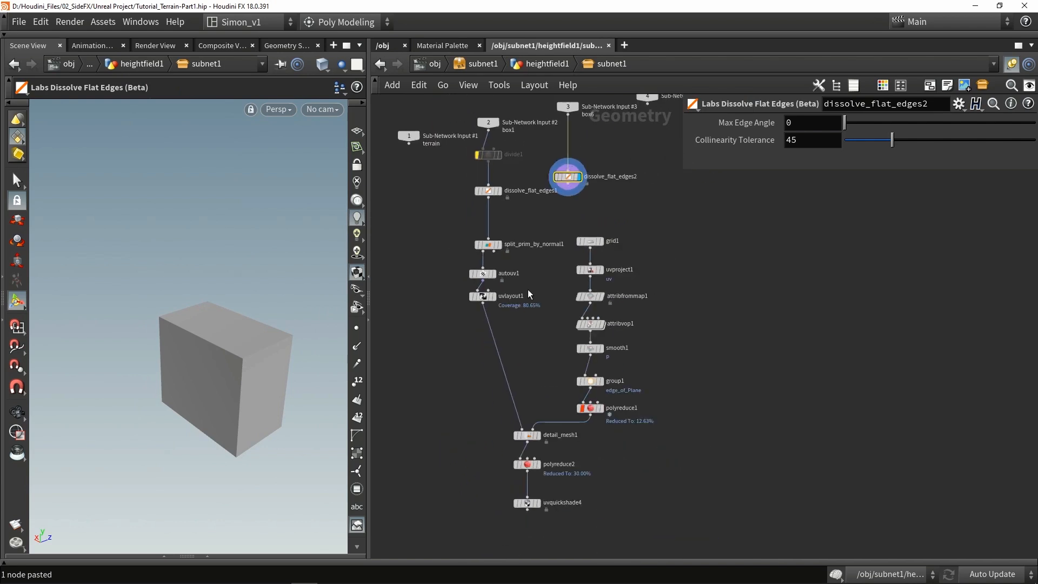
Step: Move Sub-Network Input #3 and dissolve_flat_edges2 to the free side of the box1 branch, with the node close beneath its input
scroll(478, 289, "up", 3)
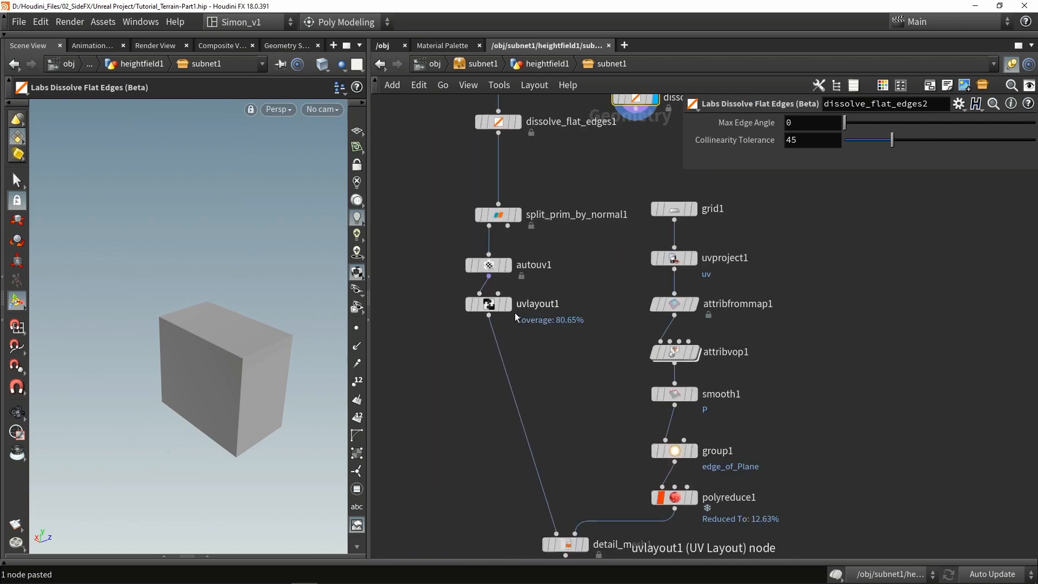
scroll(515, 312, "down", 5)
left_click_drag(615, 370, 622, 211)
middle_click_drag(581, 212, 459, 183)
left_click(458, 182)
scroll(528, 145, "up", 2)
left_click_drag(527, 145, 408, 244)
middle_click_drag(463, 257, 531, 261)
left_click(472, 257)
scroll(470, 254, "up", 3)
left_click(474, 237)
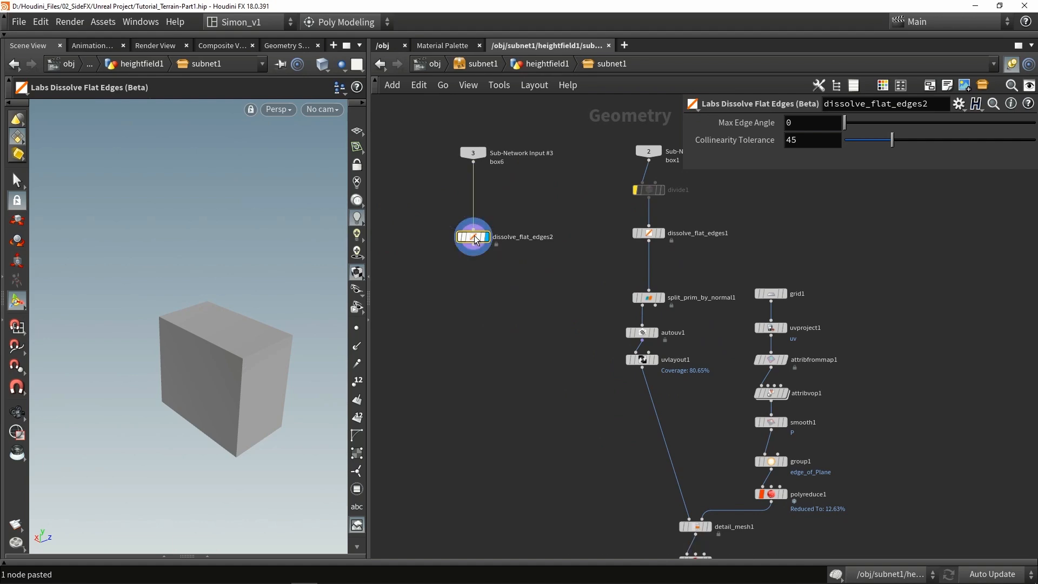
left_click_drag(473, 239, 476, 213)
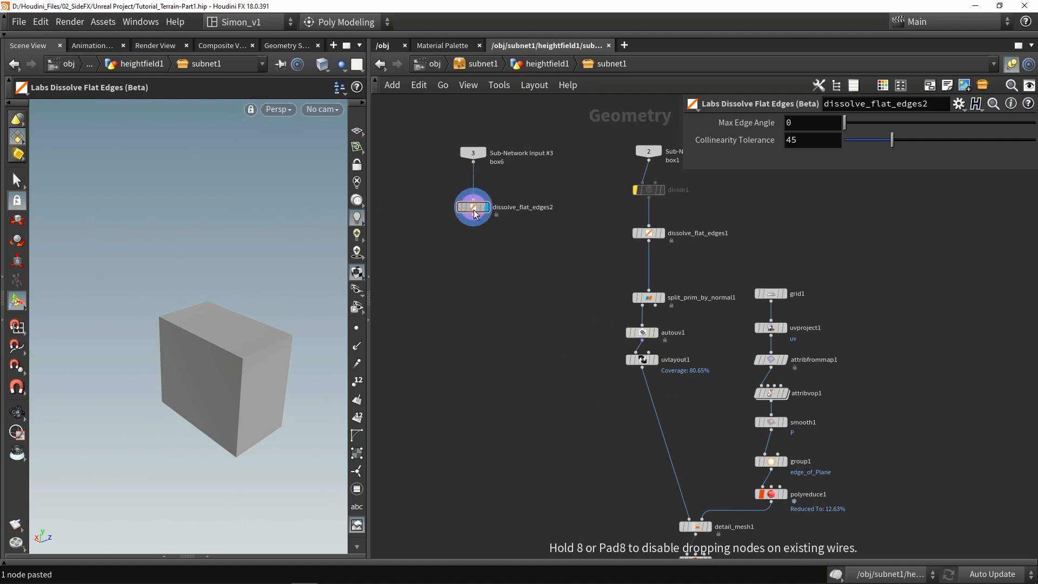
Step: Add and display a Group Create node after dissolve_flat_edges2, with the group name top_prim
key("Tab")
type("group")
key("Return")
left_click(485, 272)
scroll(487, 273, "up", 3)
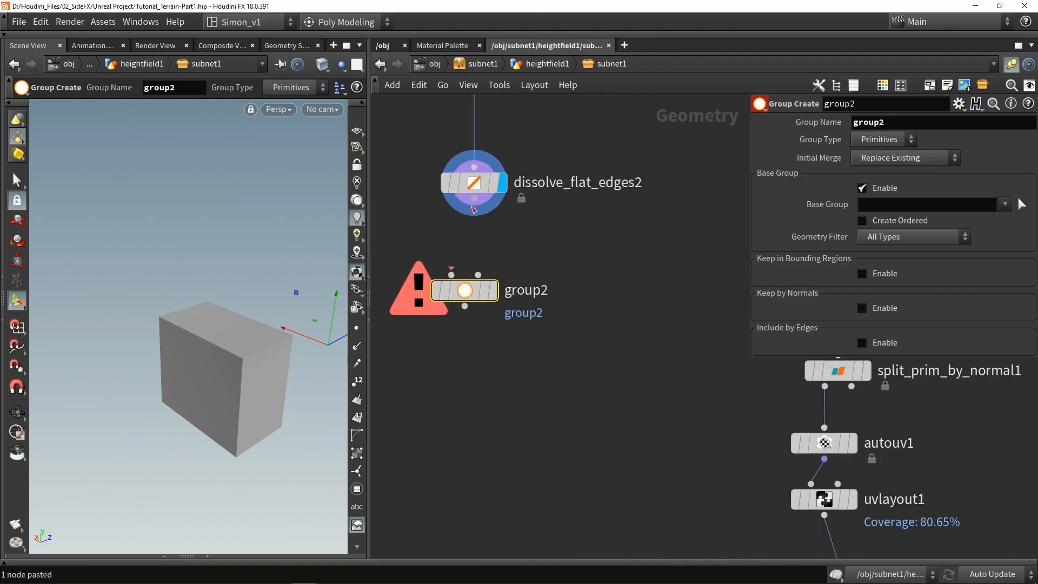
left_click(491, 290)
left_click_drag(475, 290, 485, 273)
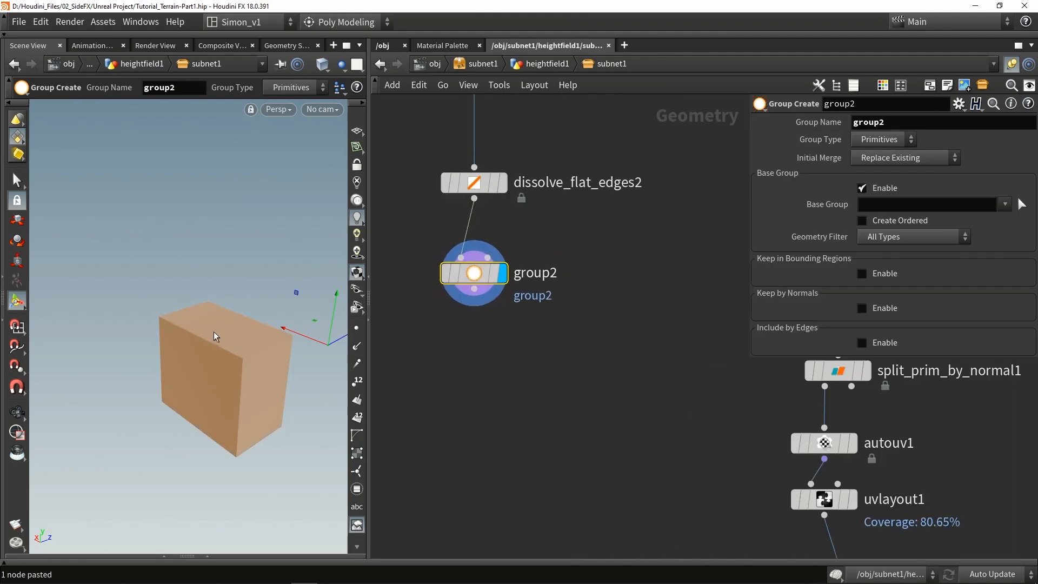
double_click(889, 122)
type("top_prim")
key("Return")
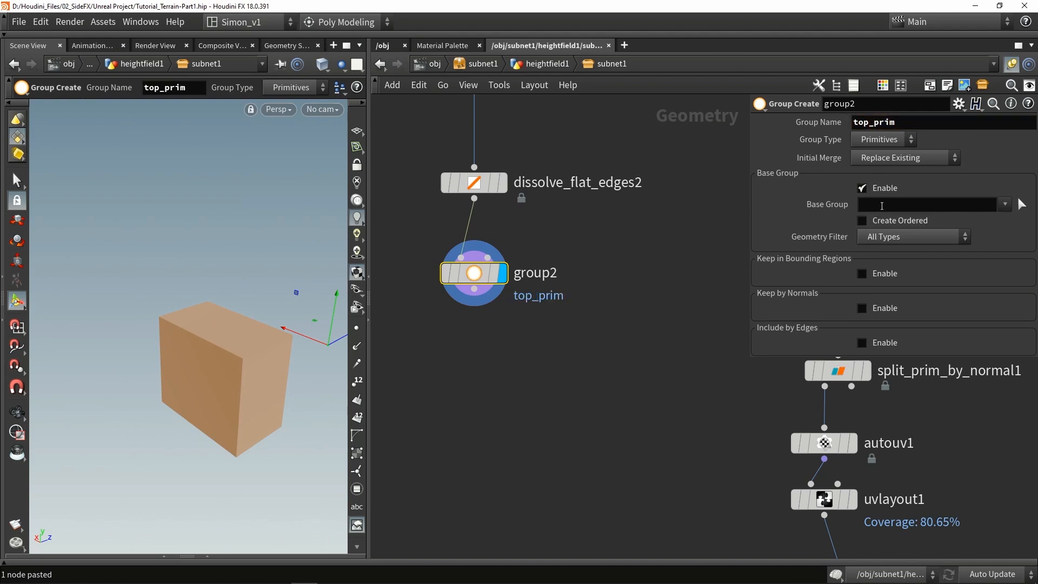
Step: Disable the Base Group and keep top_prim by normals with direction 0, 1, 0 and a spread angle of 56.4
left_click(880, 191)
left_click(876, 258)
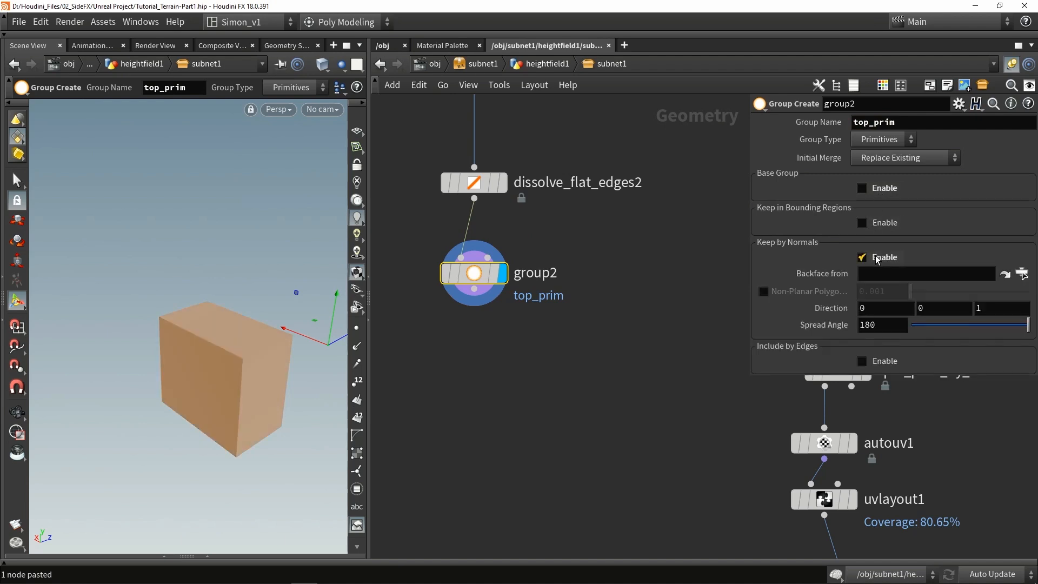
left_click(944, 308)
type("1")
left_click(994, 307)
key("BackSpace")
type("0")
mouse_move(944, 325)
left_mouse_down()
mouse_move(933, 325)
mouse_move(947, 325)
left_mouse_up()
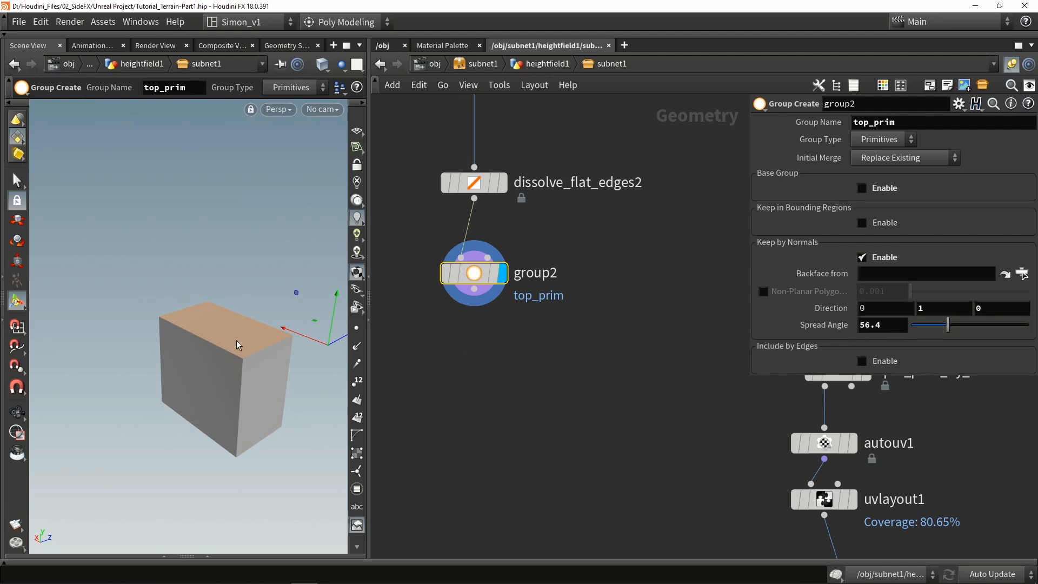
Step: Add a PolyBevel node after group2 and display it
middle_click_drag(502, 382, 511, 361)
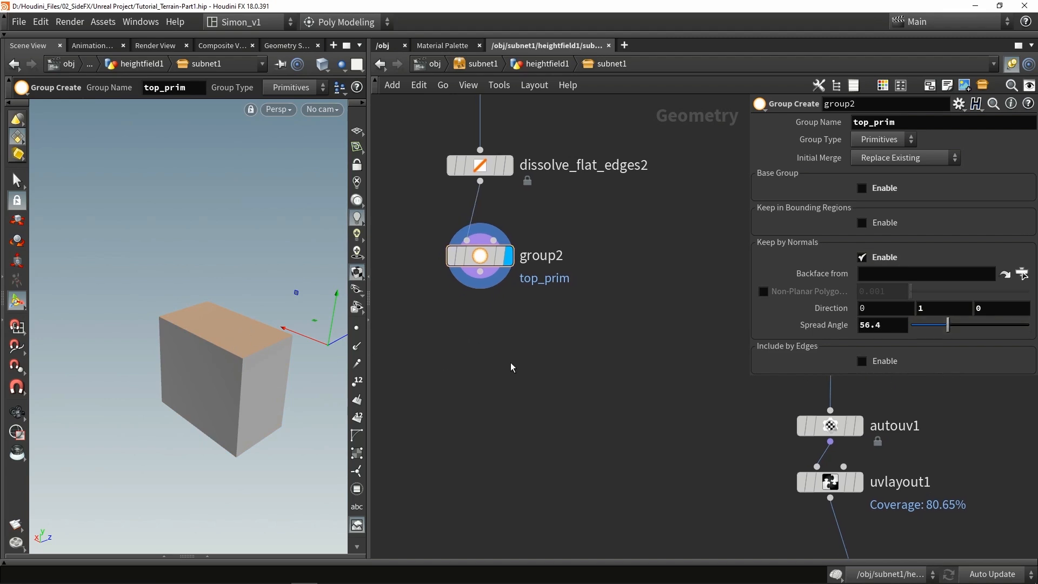
key("Tab")
type("beve")
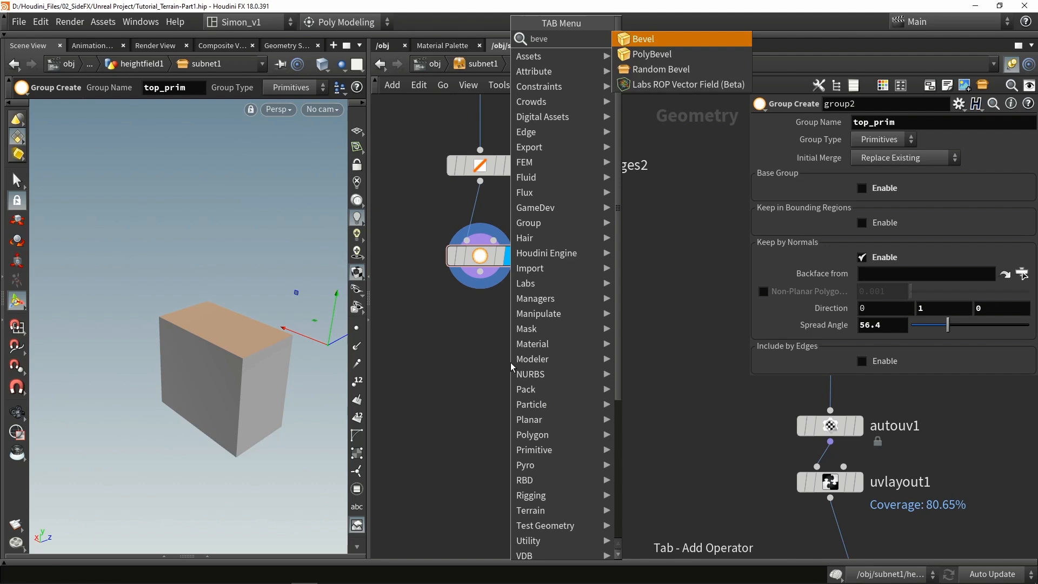
left_click(685, 55)
left_click(466, 359)
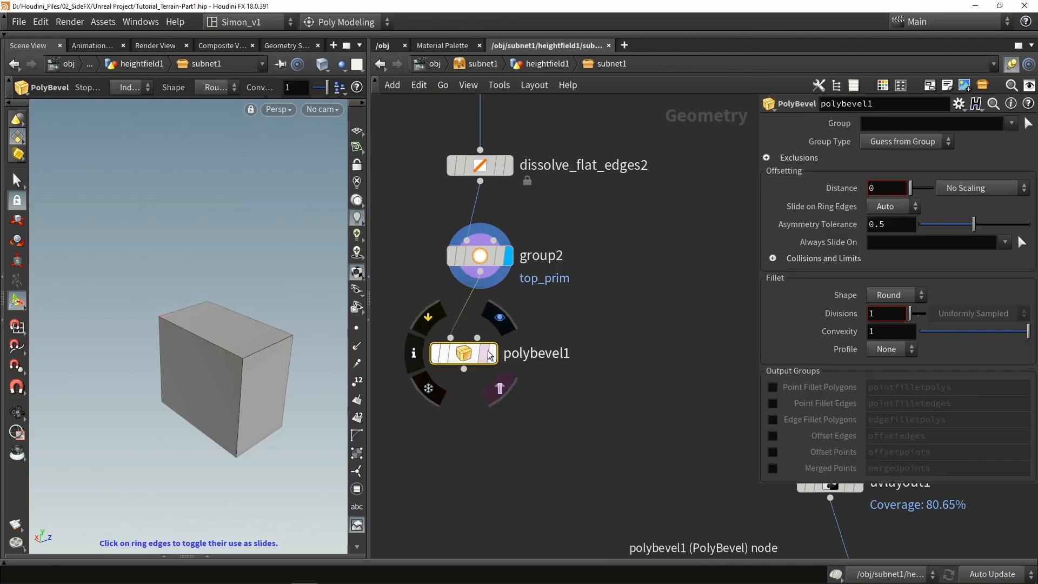
left_click_drag(493, 357, 509, 330)
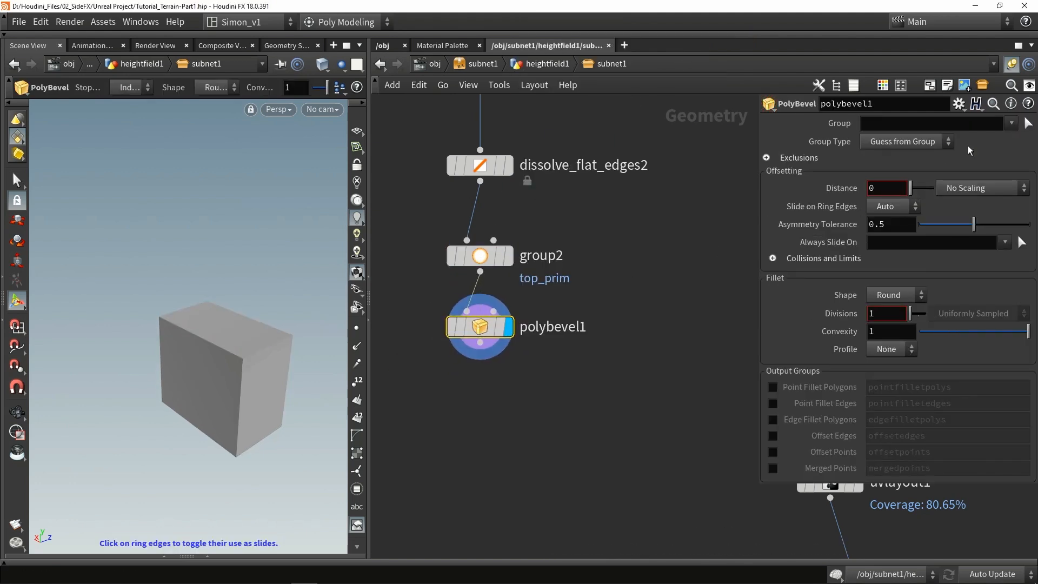
Step: Restrict polybevel1 to the top_prim group and bevel it with Distance 1 and 11 Divisions
left_click(1012, 123)
left_click(1004, 139)
left_click_drag(911, 188, 934, 189)
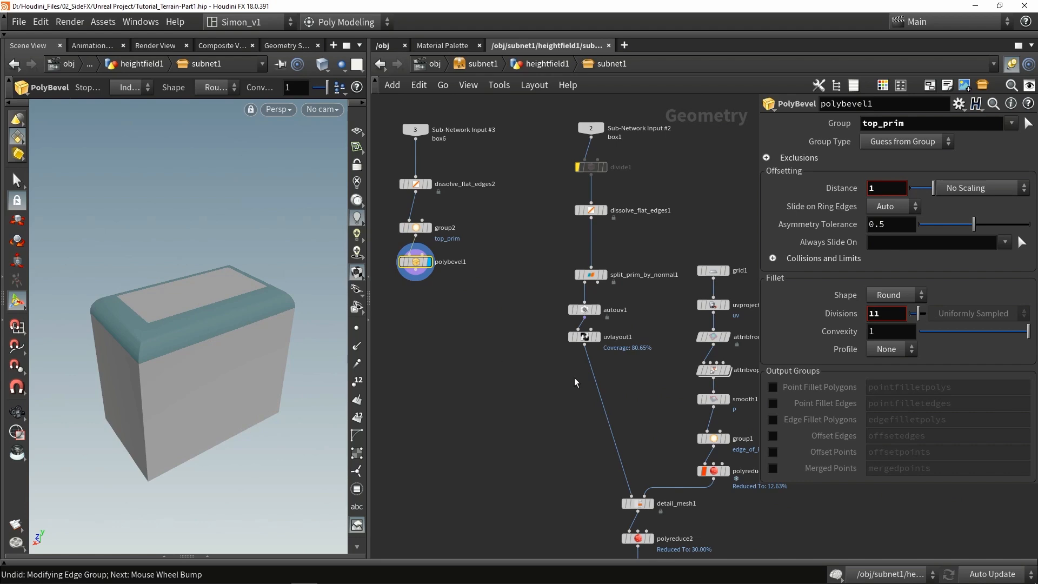
Step: Add a Boolean node taking uvlayout1 as Set A and polybevel1 as Set B, and display it
left_click(597, 337)
left_click(586, 340)
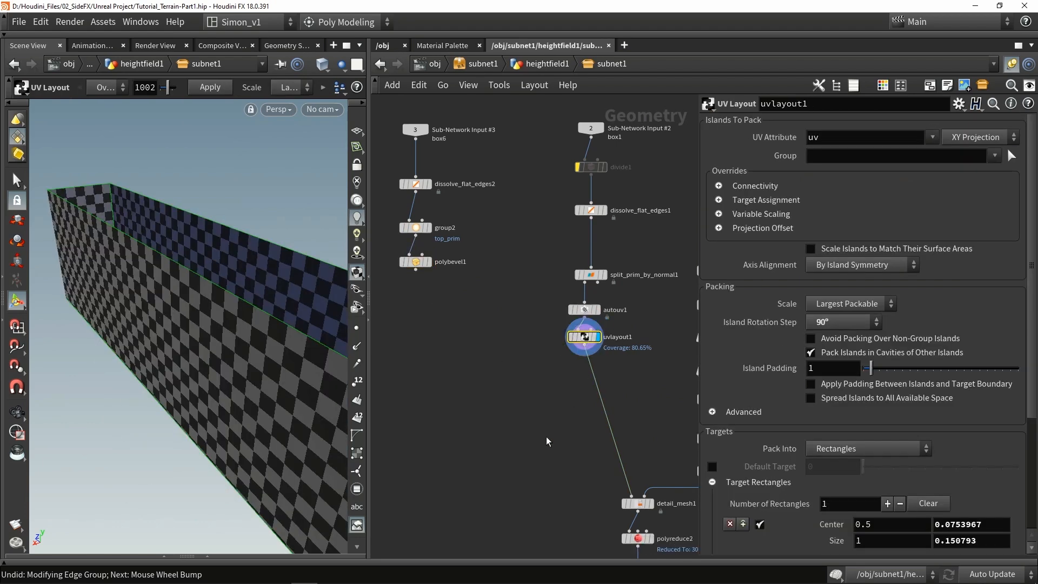
key("Tab")
key("Return")
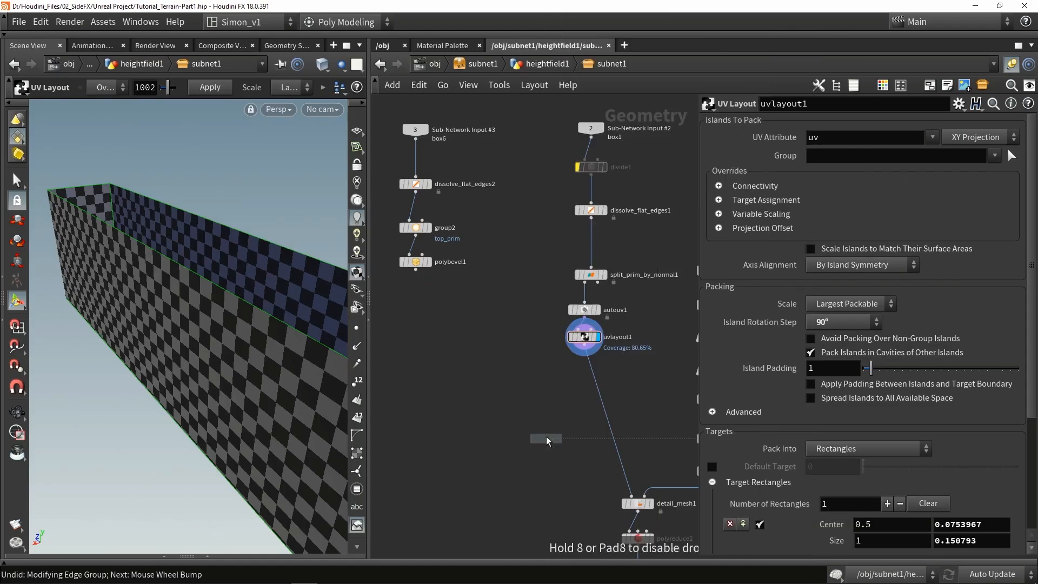
left_click(525, 377)
left_click(584, 351)
left_click(534, 391)
left_click(416, 268)
left_click(521, 391)
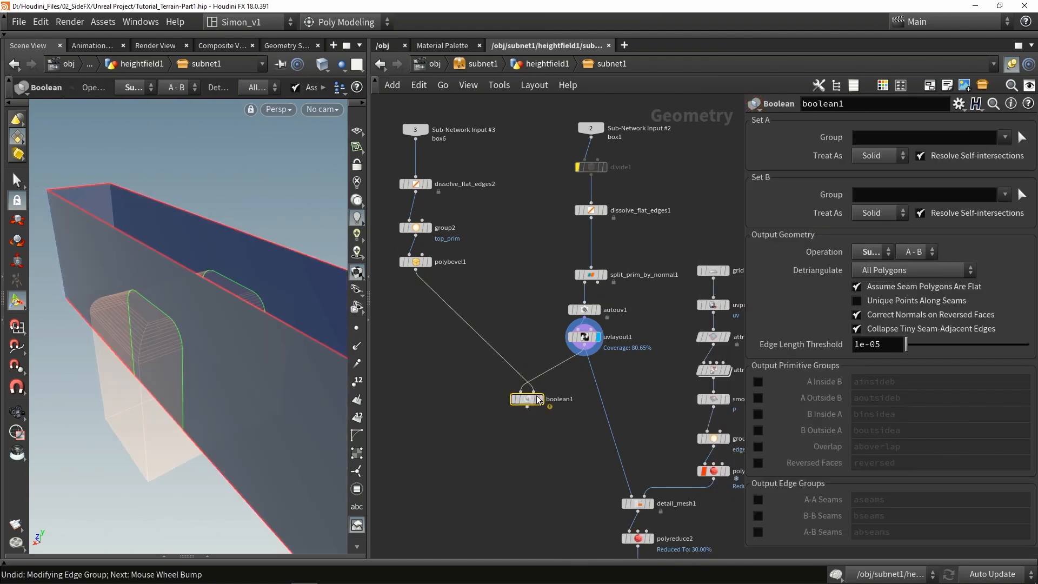
left_click(540, 399)
key("Escape")
Step: Set boolean1's Set A to be treated as Surface and check the doorway cut through the walls
left_click_drag(218, 378, 300, 297)
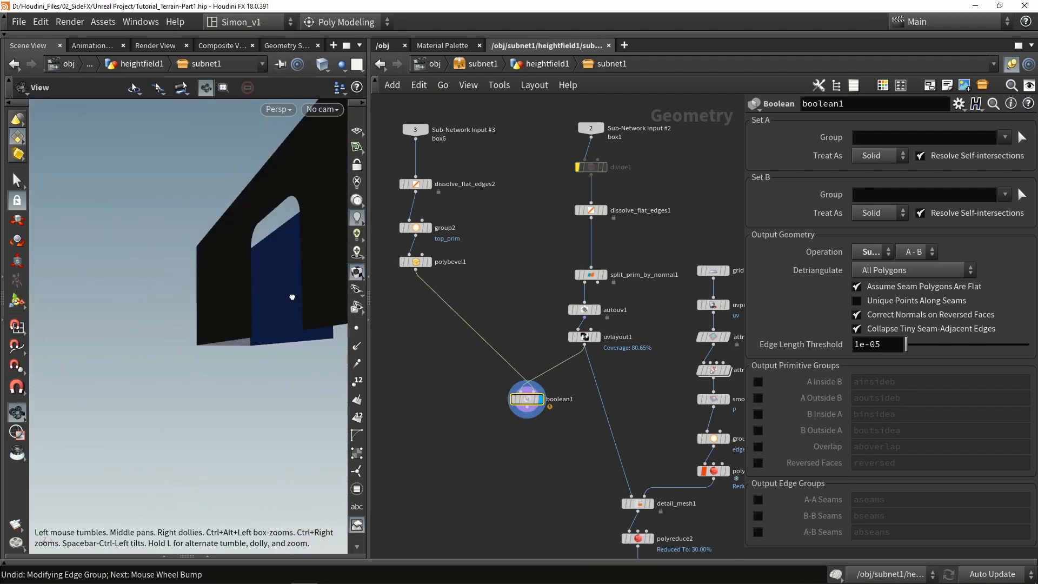
left_click_drag(300, 296, 243, 301)
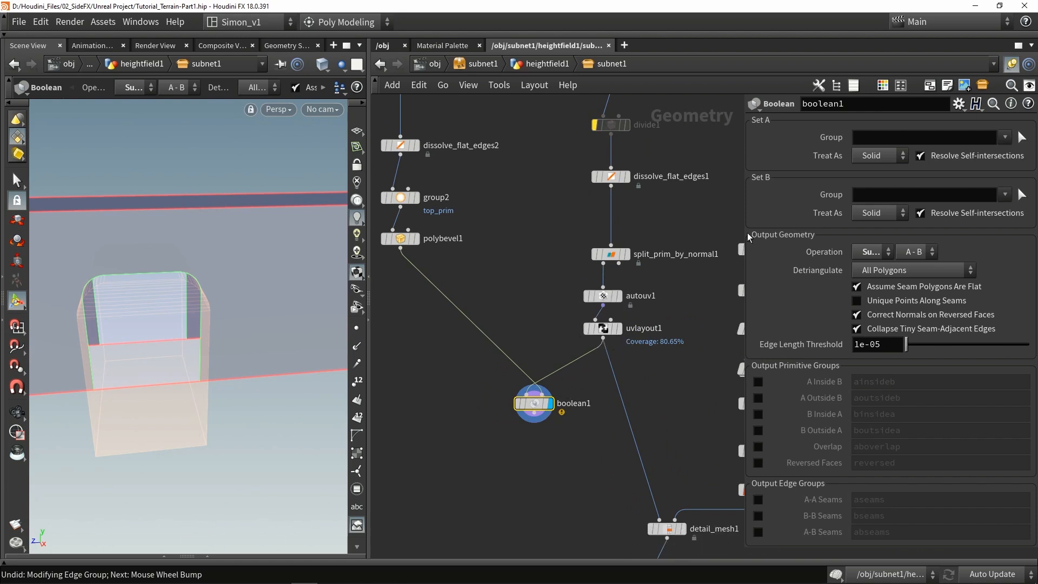
left_click(871, 157)
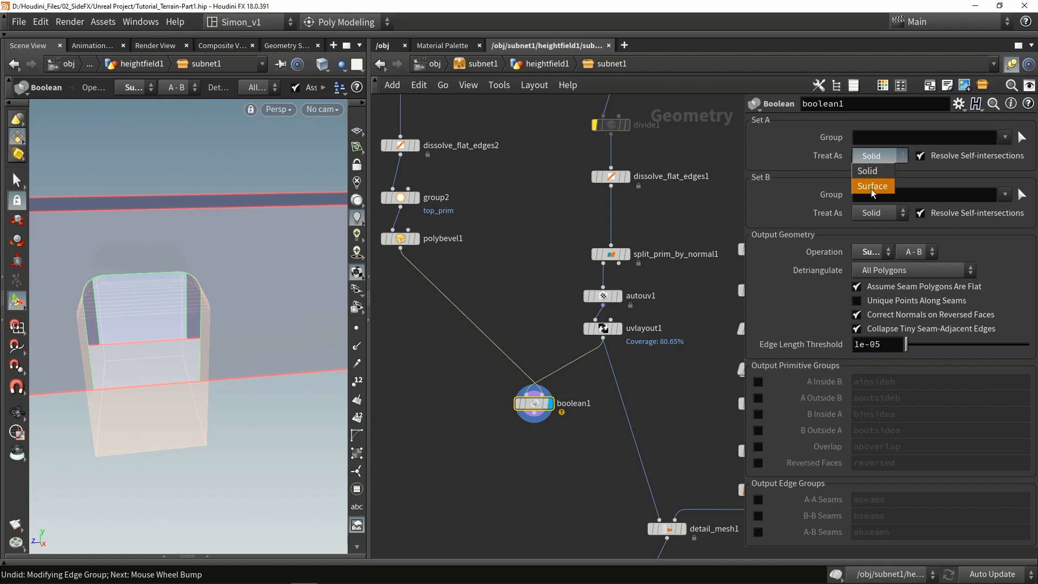
left_click(871, 186)
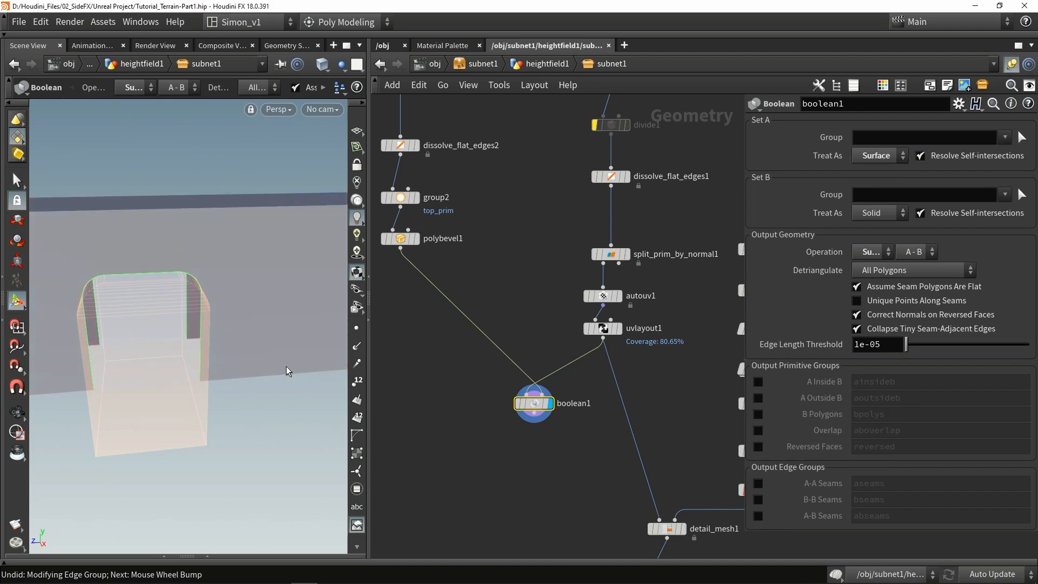
left_click_drag(296, 373, 232, 371, "alt")
right_click_drag(232, 371, 259, 291, "alt")
left_click_drag(259, 291, 270, 322, "alt")
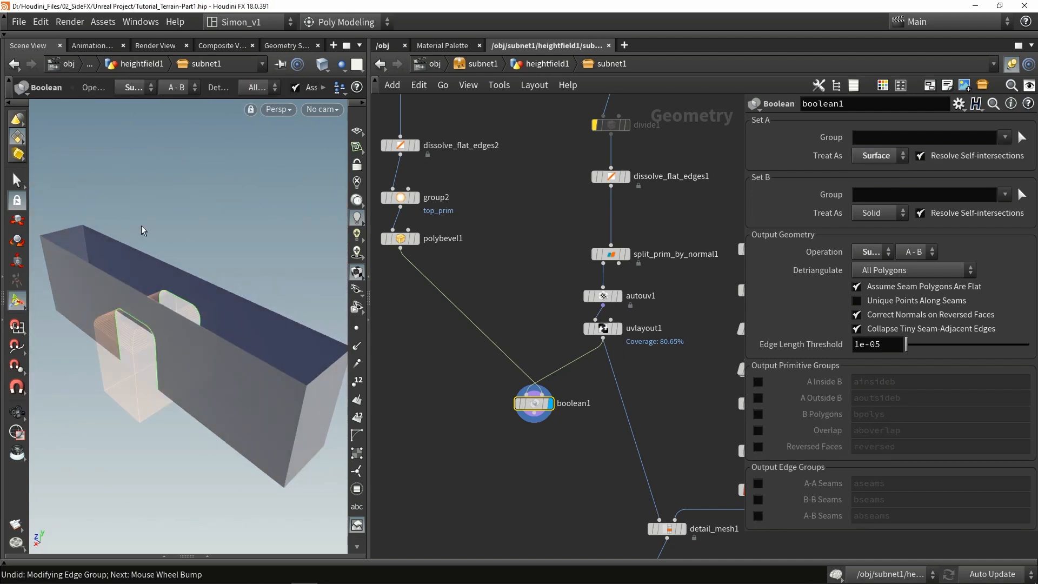
key("Escape")
left_click_drag(261, 437, 260, 362)
Step: Feed boolean1 into detail_mesh1 instead of uvlayout1 and display uvquickshade4 to view the textured wall opening
middle_click_drag(599, 441, 548, 367)
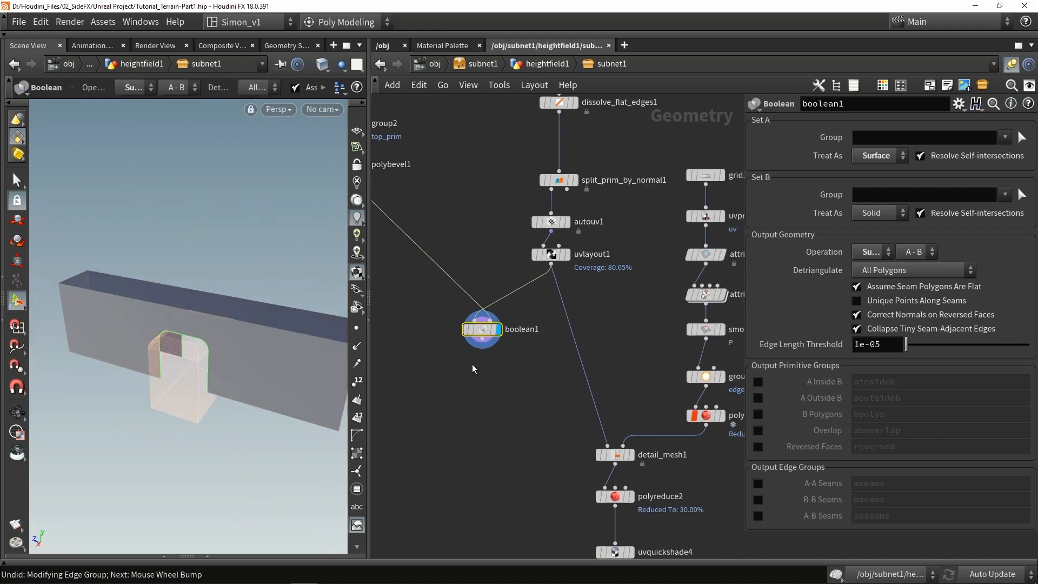
left_click_drag(481, 341, 607, 445)
left_click_drag(489, 333, 569, 374)
middle_click_drag(630, 401, 605, 247)
mouse_move(613, 401)
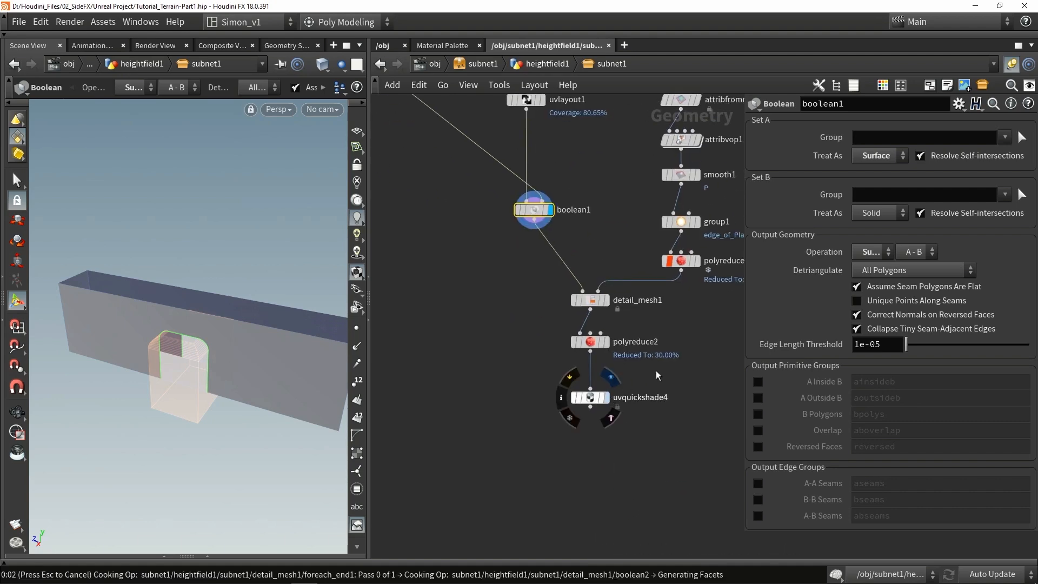
left_click_drag(220, 362, 252, 329, "alt")
left_click_drag(148, 371, 247, 361, "alt")
Step: Select polybevel1 and examine its bevelled cutter shape against the stone archway from several angles
middle_click_drag(441, 285, 577, 491)
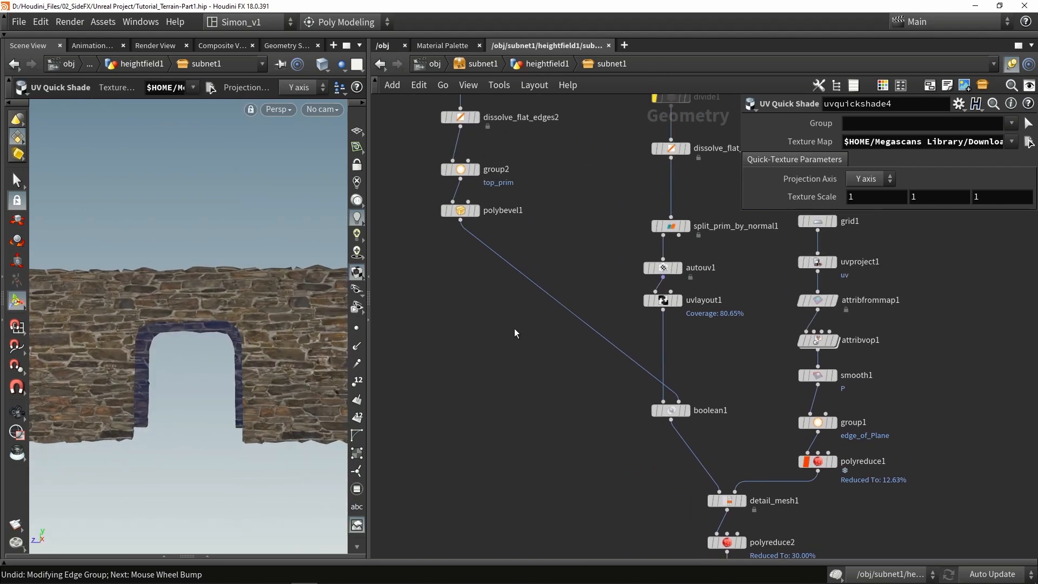
left_click(461, 210)
left_click_drag(193, 338, 197, 277, "alt")
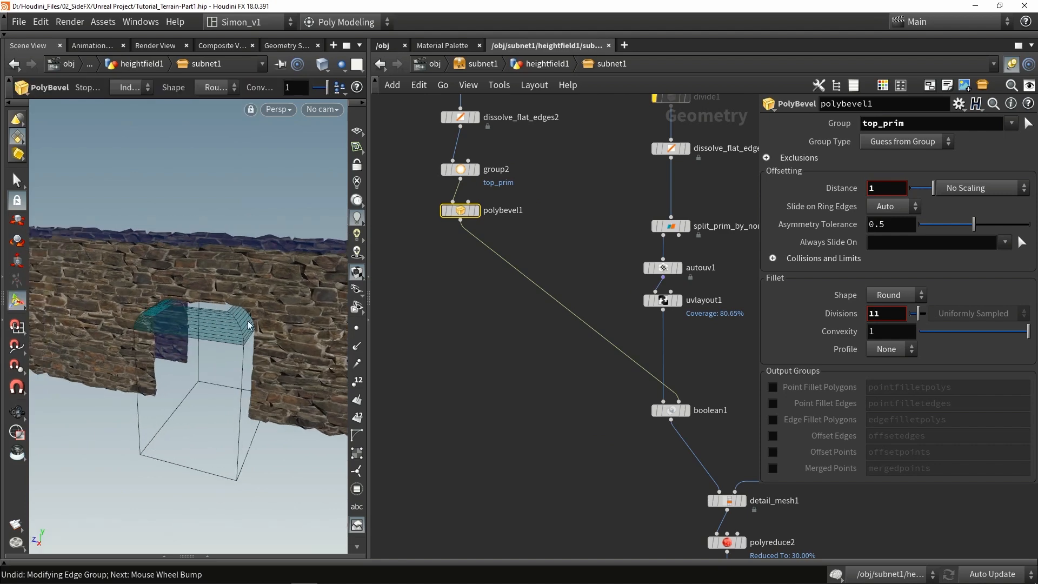
mouse_move(253, 323)
left_mouse_down("alt")
mouse_move(241, 313)
mouse_move(235, 323)
left_mouse_up("alt")
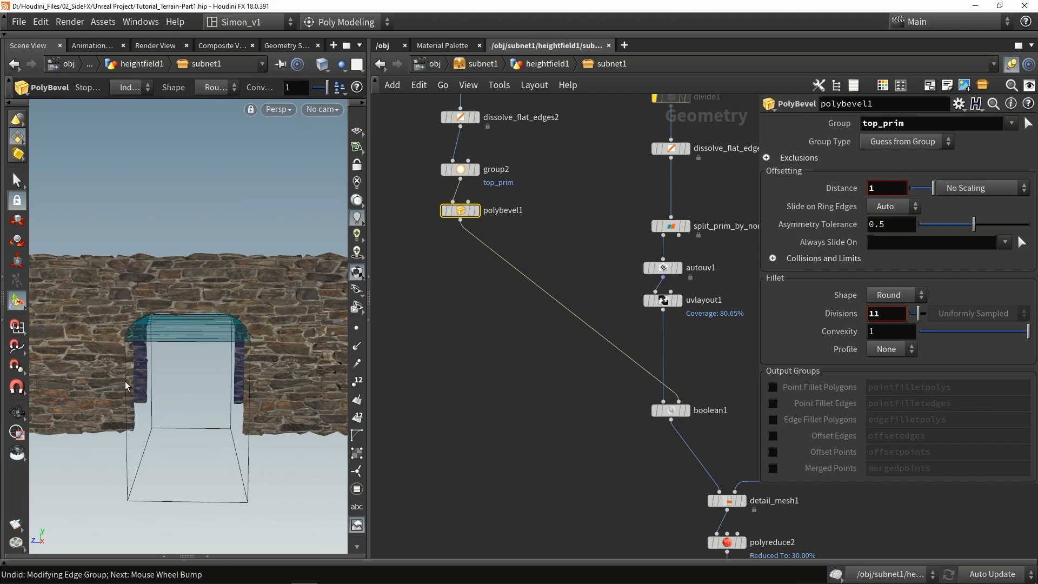
left_click(419, 346)
left_click_drag(254, 336, 282, 327, "alt")
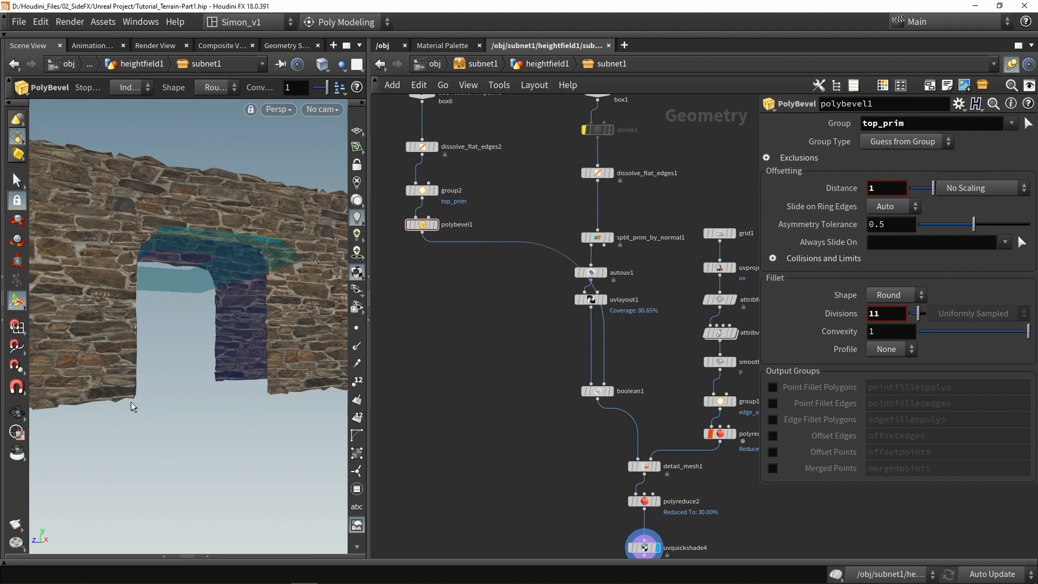
left_click_drag(249, 368, 238, 365, "alt")
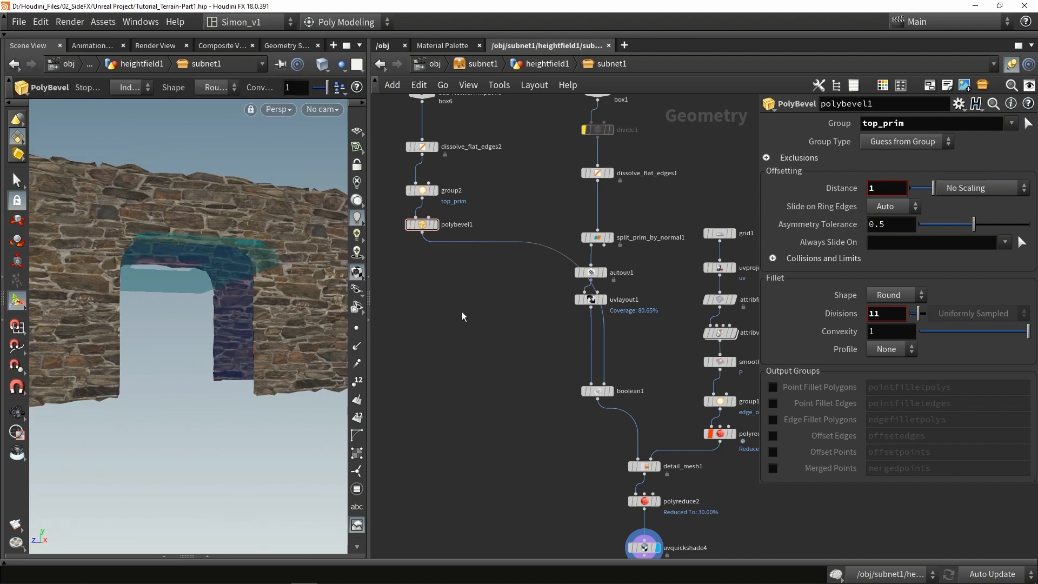
Step: Insert a Null node between dissolve_flat_edges1 and split_prim_by_normal1, name it Base_bridge_input, and display it
key("Tab")
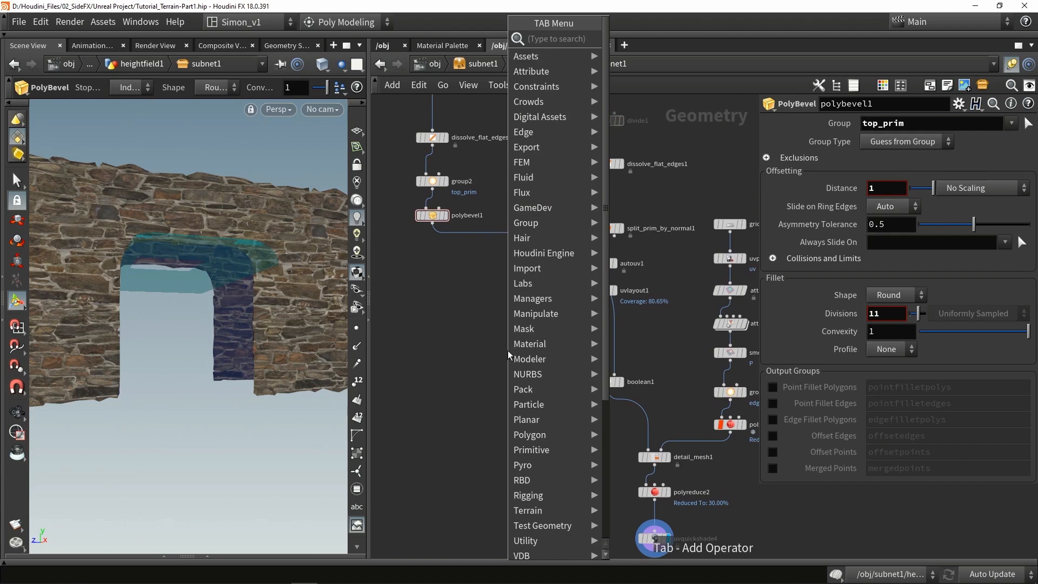
type("null")
key("Return")
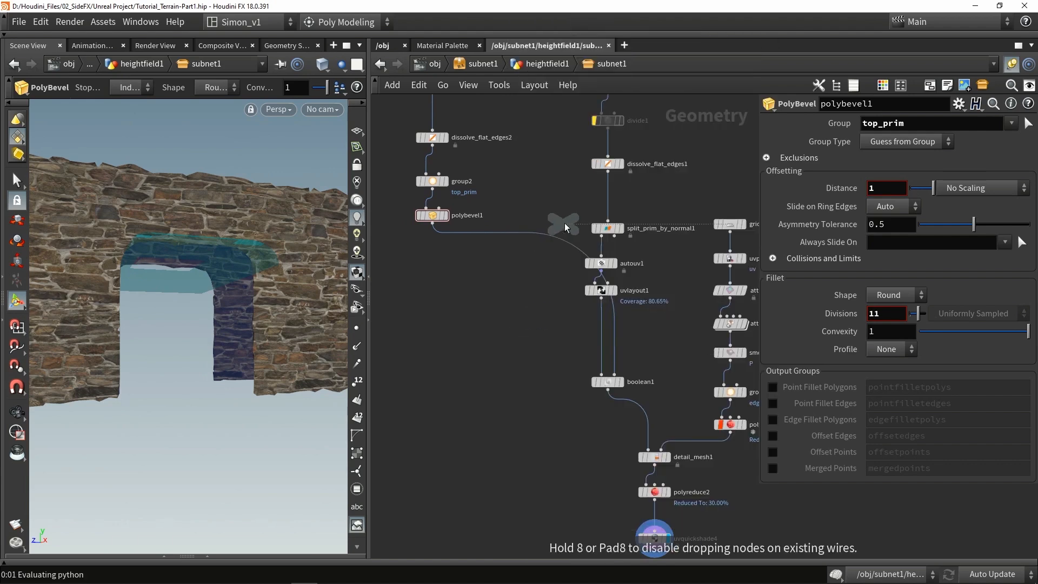
left_click(614, 196)
scroll(615, 196, "up", 4)
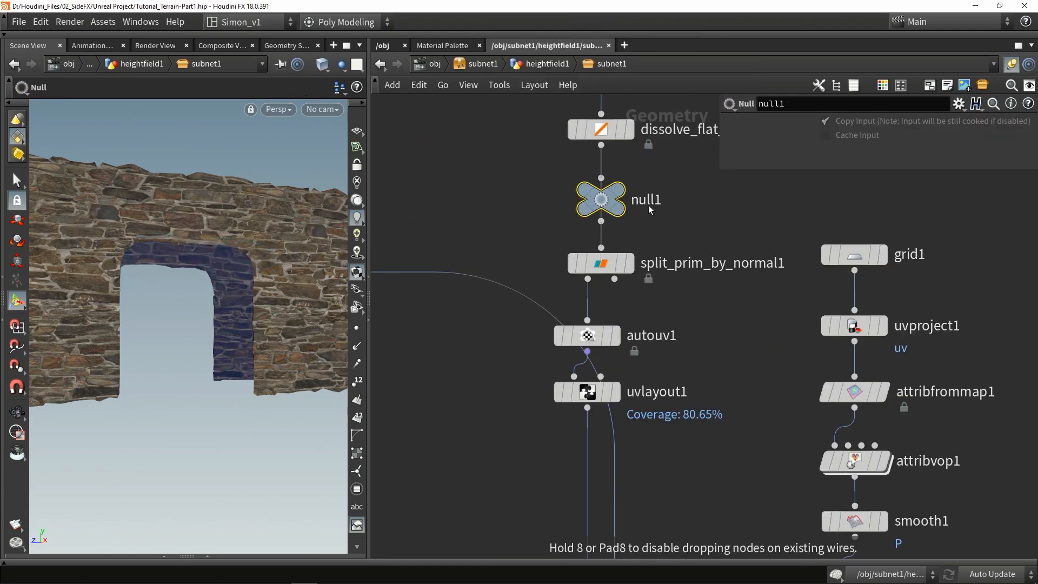
double_click(648, 205)
type("Base")
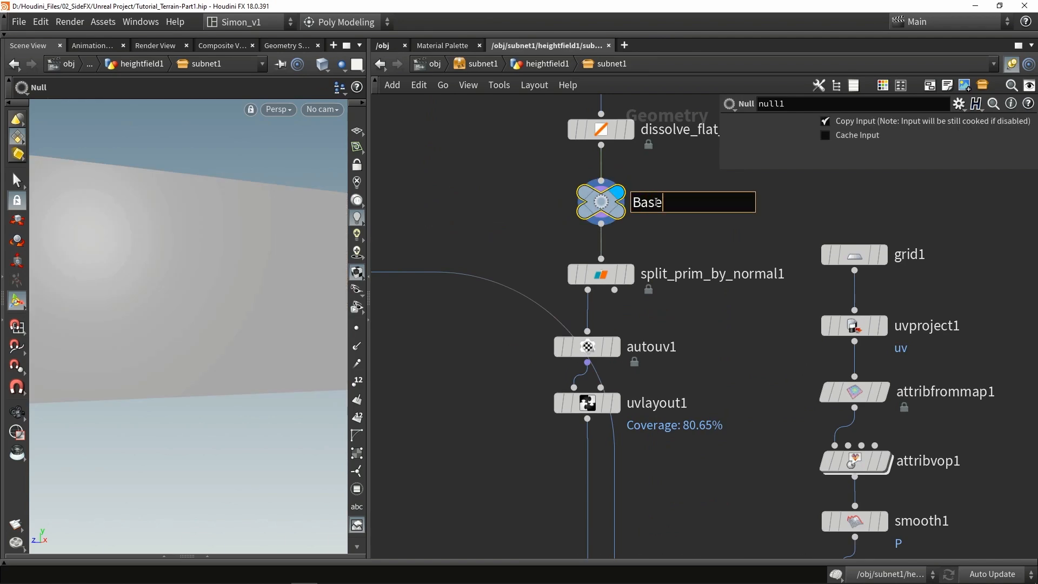
type("_bridge_input")
key("Return")
scroll(664, 235, "down", 5)
scroll(670, 230, "up", 5)
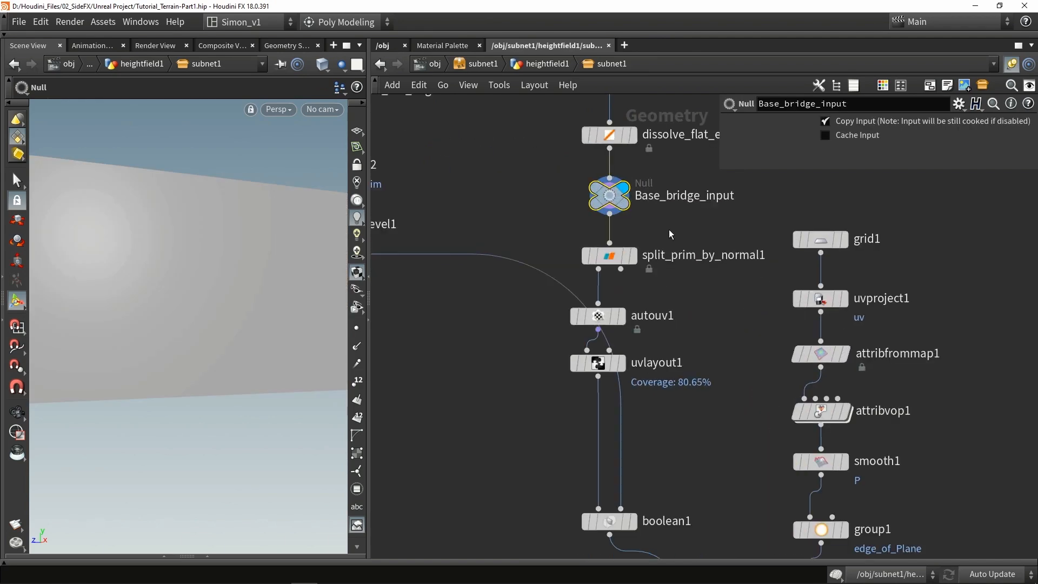
scroll(670, 229, "down", 5)
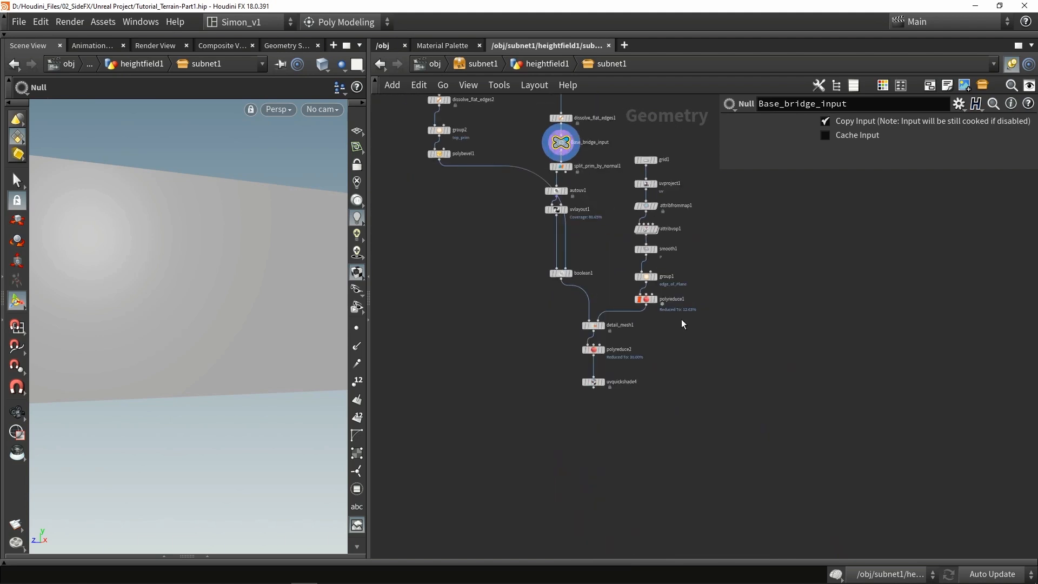
scroll(565, 173, "up", 4)
Step: Add a Group Create node fed by Base_bridge_input and display it
mouse_move(569, 165)
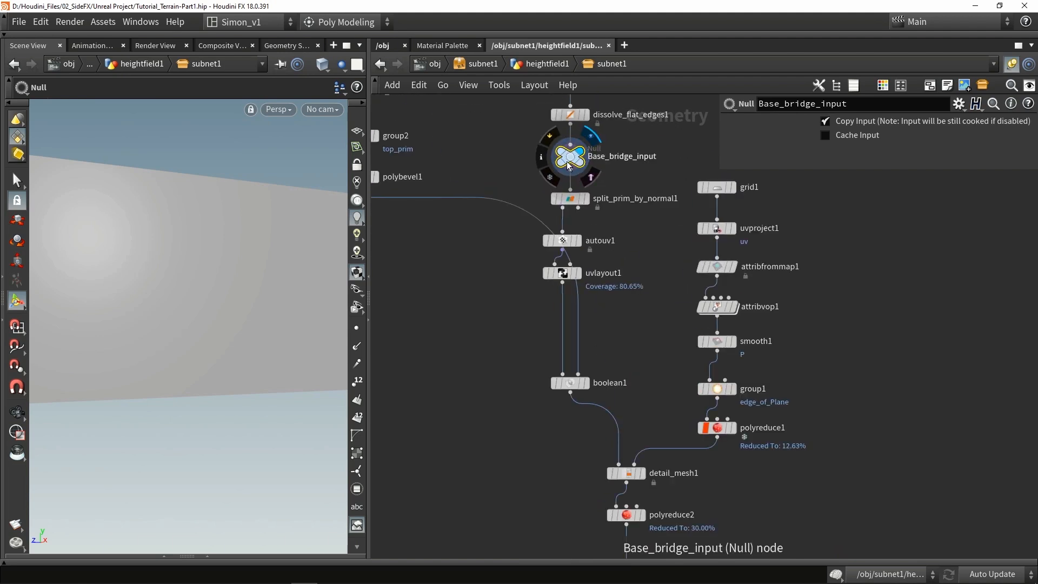
scroll(569, 165, "down", 5)
scroll(540, 167, "up", 2)
scroll(535, 201, "up", 3)
middle_click_drag(525, 232, 582, 254)
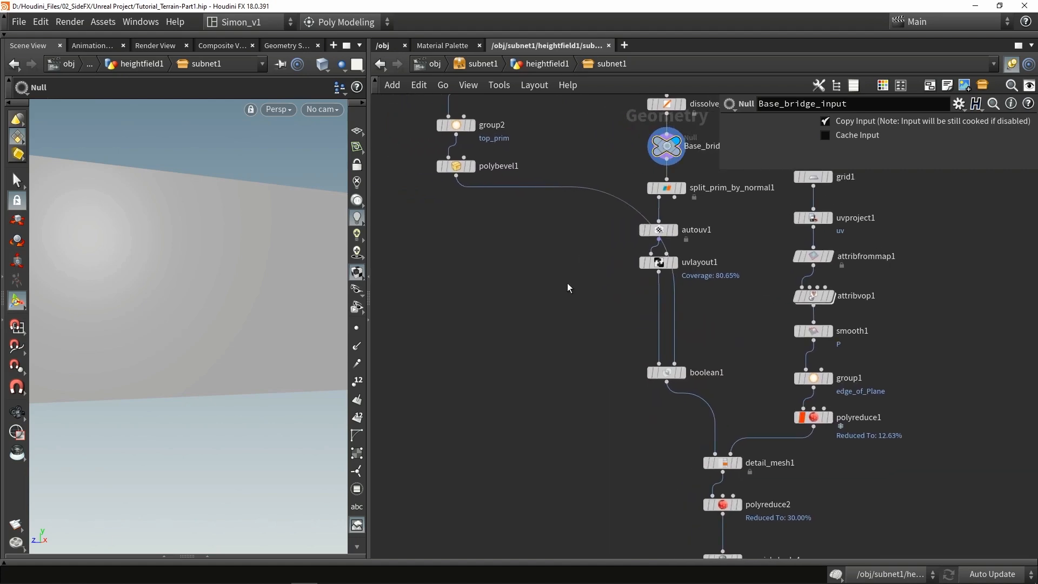
key("Tab")
type("group")
key("Return")
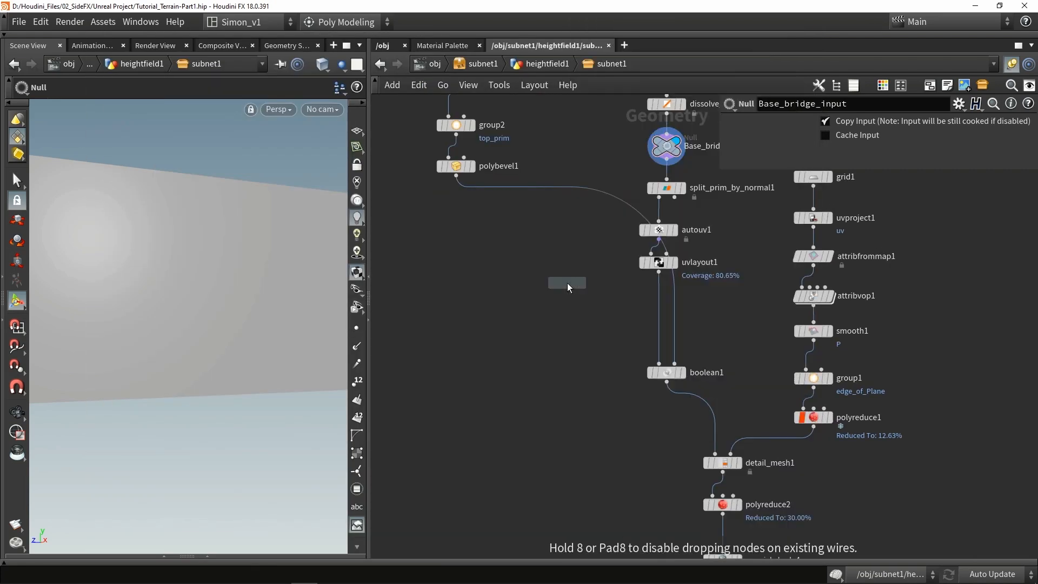
left_click(533, 272)
left_click_drag(667, 163, 513, 262)
left_click(548, 272)
Step: Name the primitive group on group3 bottom_prim
left_click(896, 124)
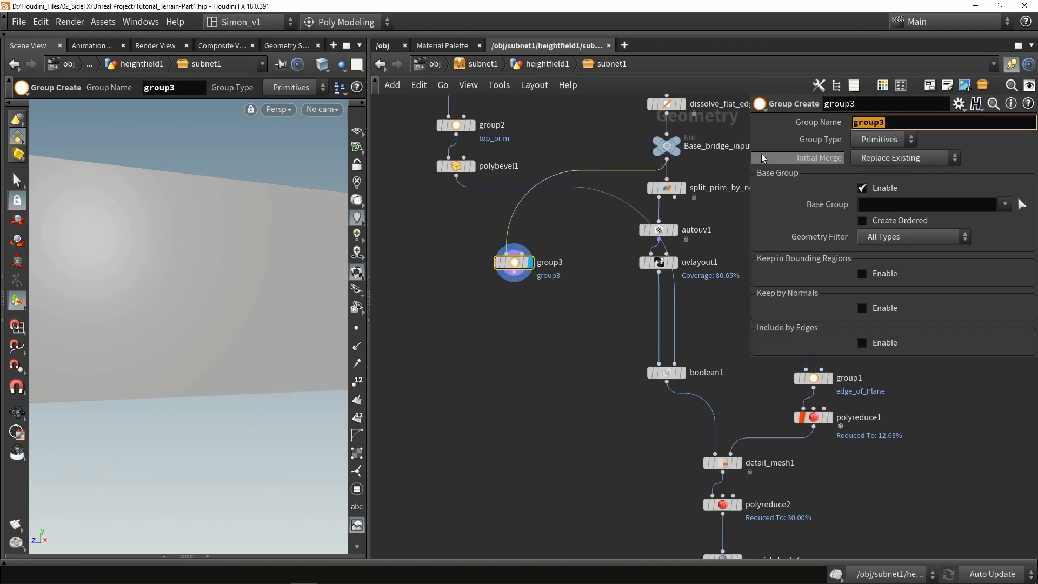
type("botto")
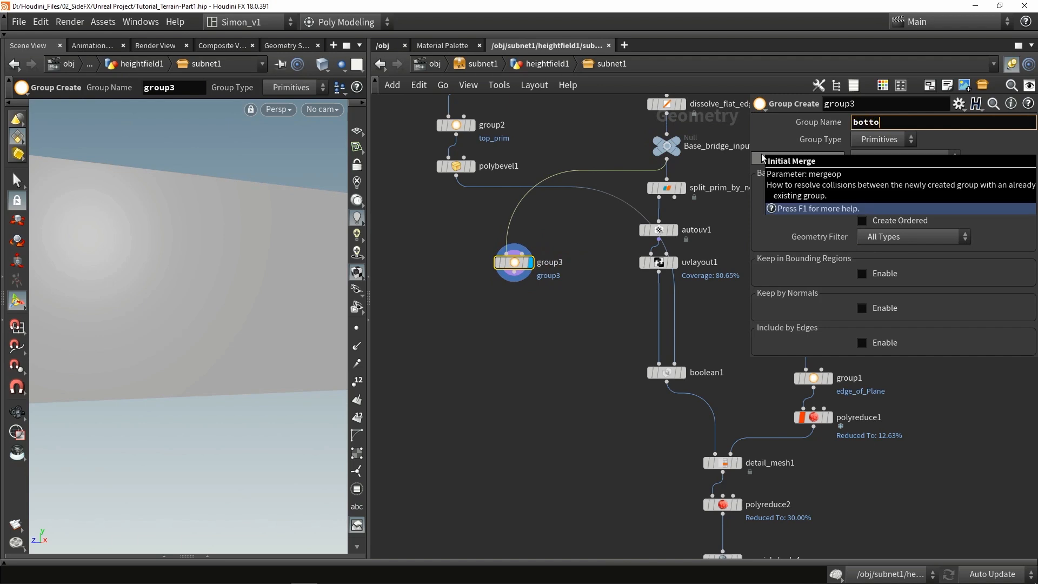
type("m_prim")
key("Return")
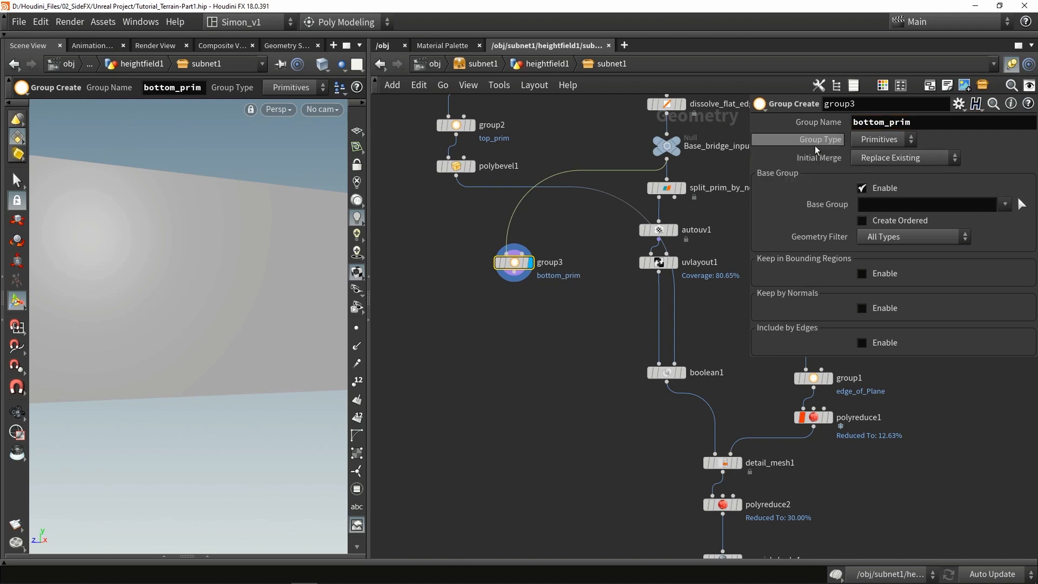
Step: Make group3 select by normals only, with direction 0, -1, 0 and spread angle 55.6, save the scene, and check the underside selection
left_click(879, 190)
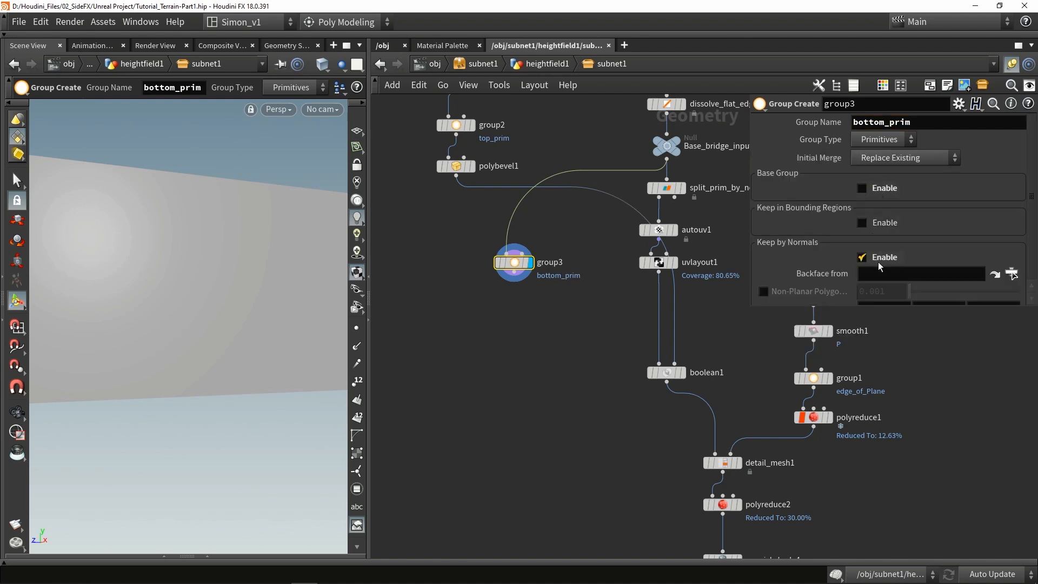
double_click(952, 308)
type("-1")
key("Return")
key("Tab")
type("0")
key("Return")
left_click_drag(955, 325, 947, 333)
key("ctrl+s")
key("Escape")
left_click_drag(174, 343, 193, 323)
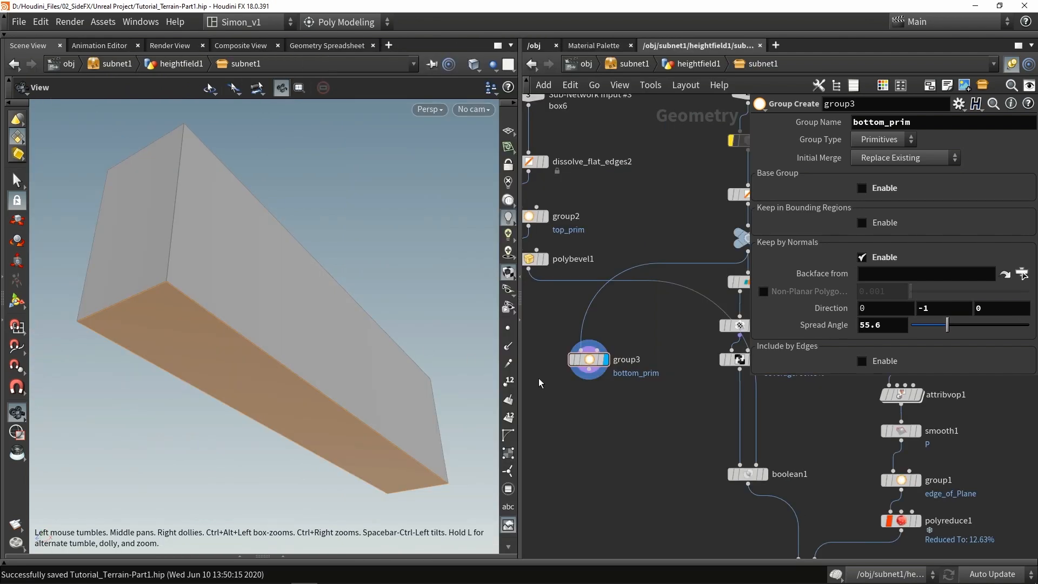
Step: Add a second Boolean node taking group3 as Set A and polybevel1 as Set B, and display it
middle_click_drag(596, 421, 664, 409)
left_click_drag(658, 349, 691, 341)
middle_click_drag(675, 390, 644, 393)
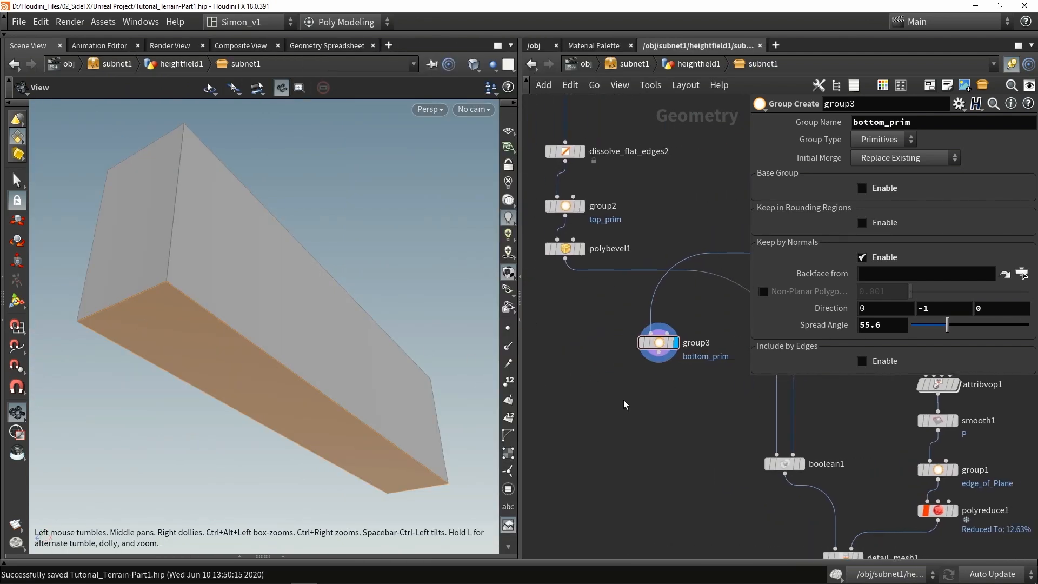
key("Tab")
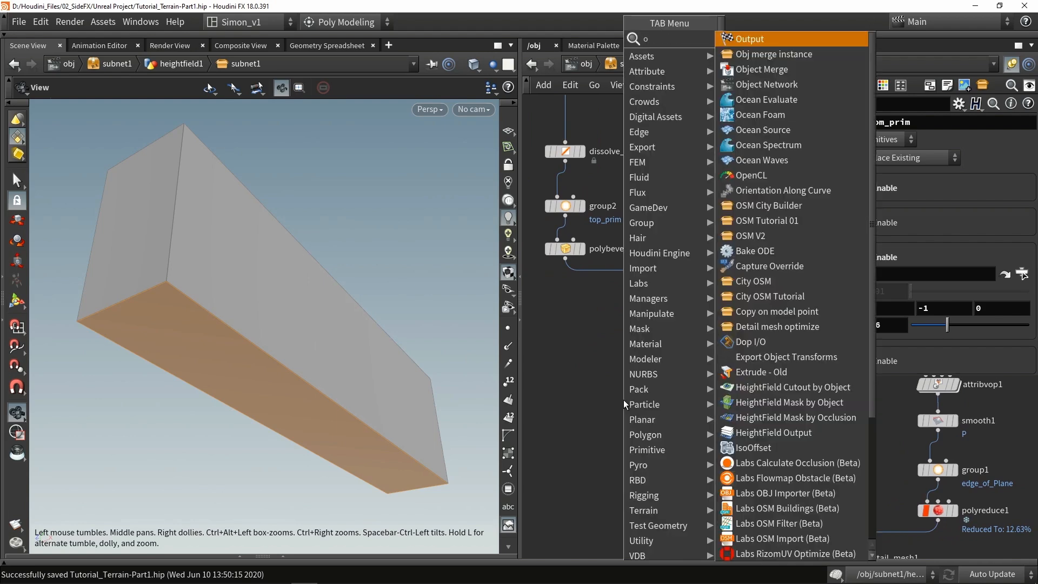
type("bool")
key("Return")
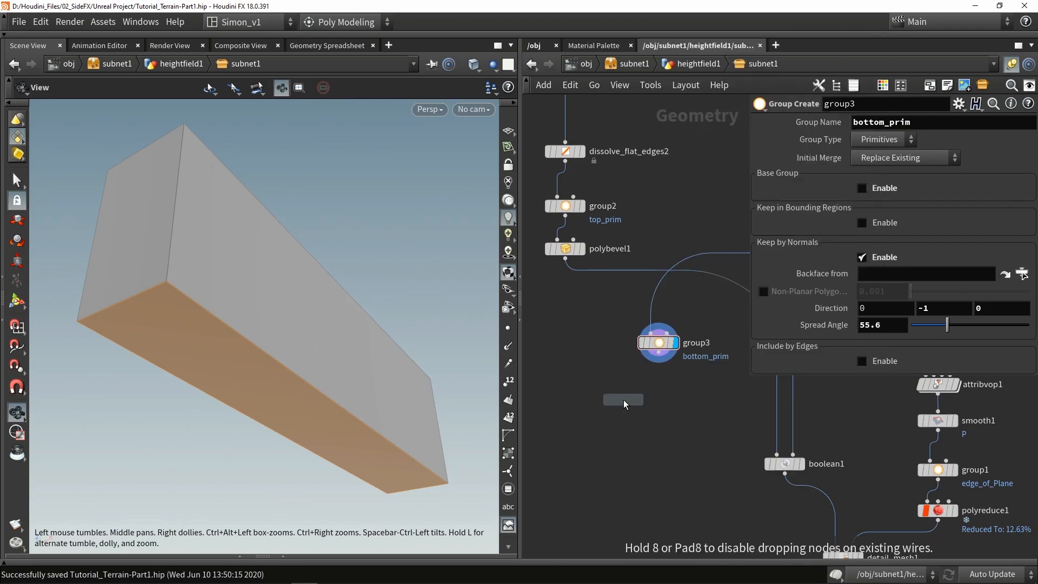
left_click(620, 403)
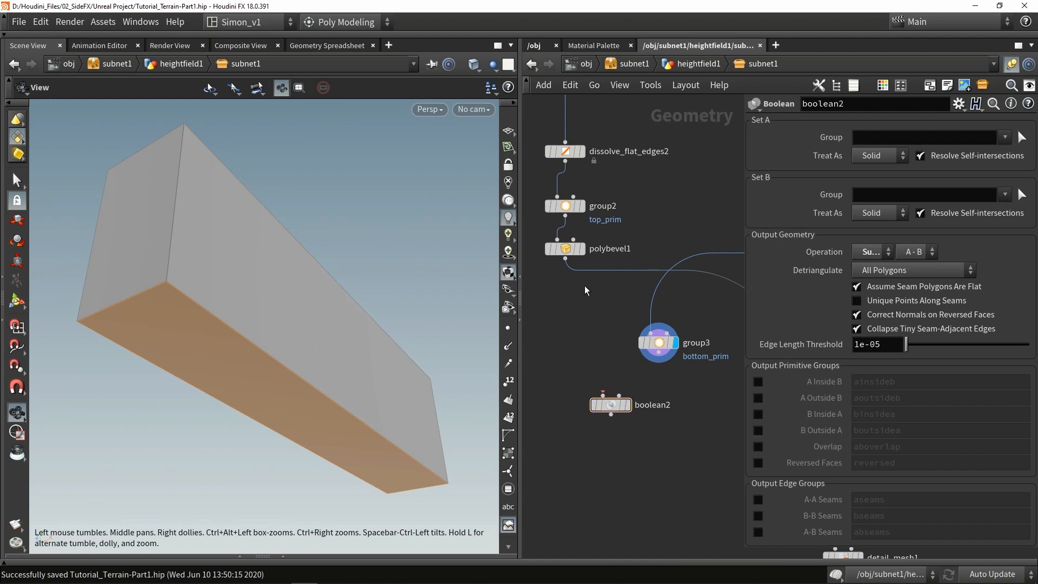
left_click_drag(565, 260, 619, 395)
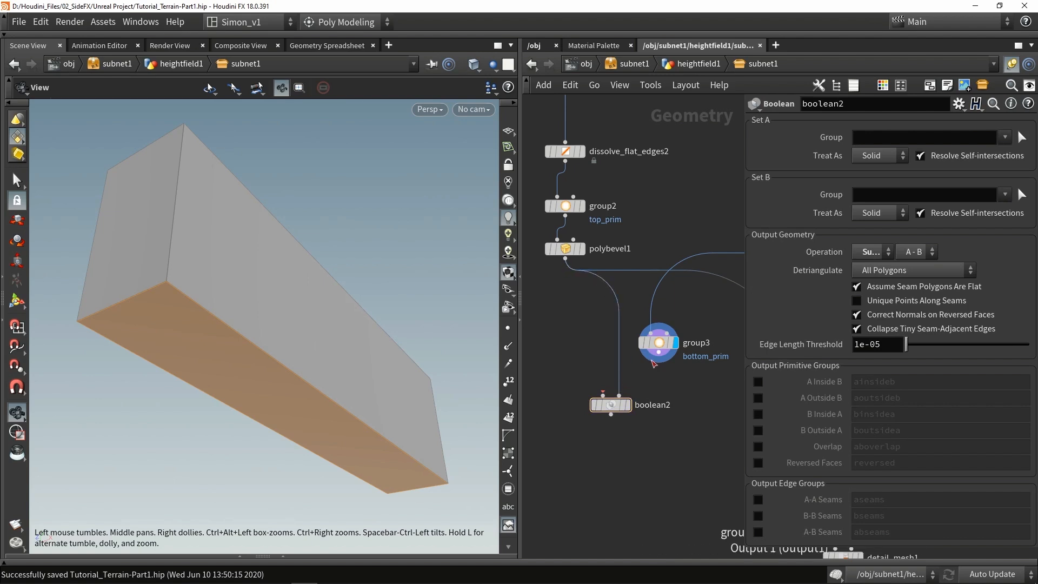
left_click_drag(658, 353, 603, 394)
left_click(629, 405)
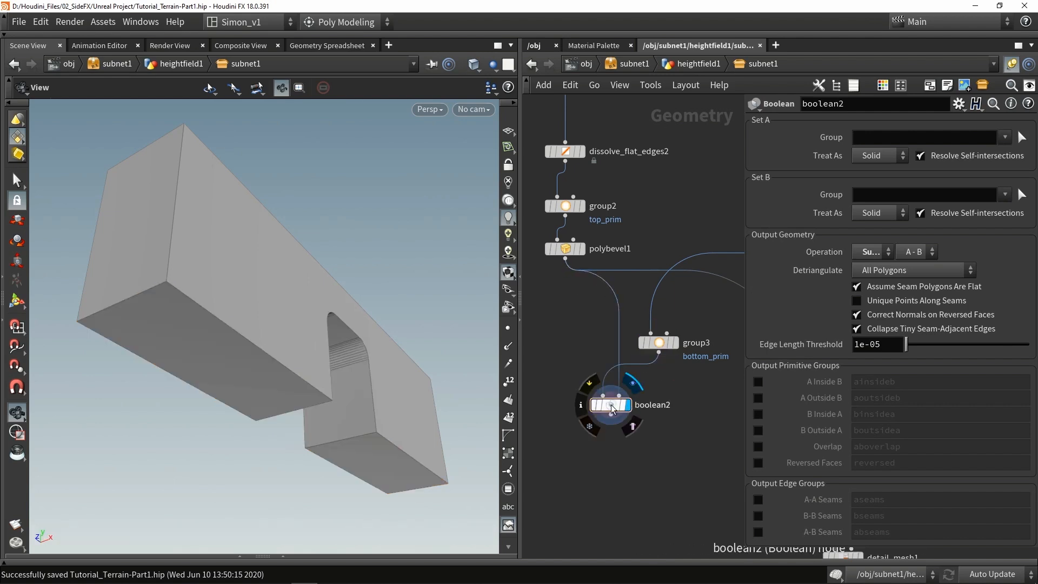
Step: Inspect the doorway cut and enable the A-B Seams output edge group on boolean2
left_click_drag(382, 371, 373, 392)
middle_click_drag(631, 457, 648, 401)
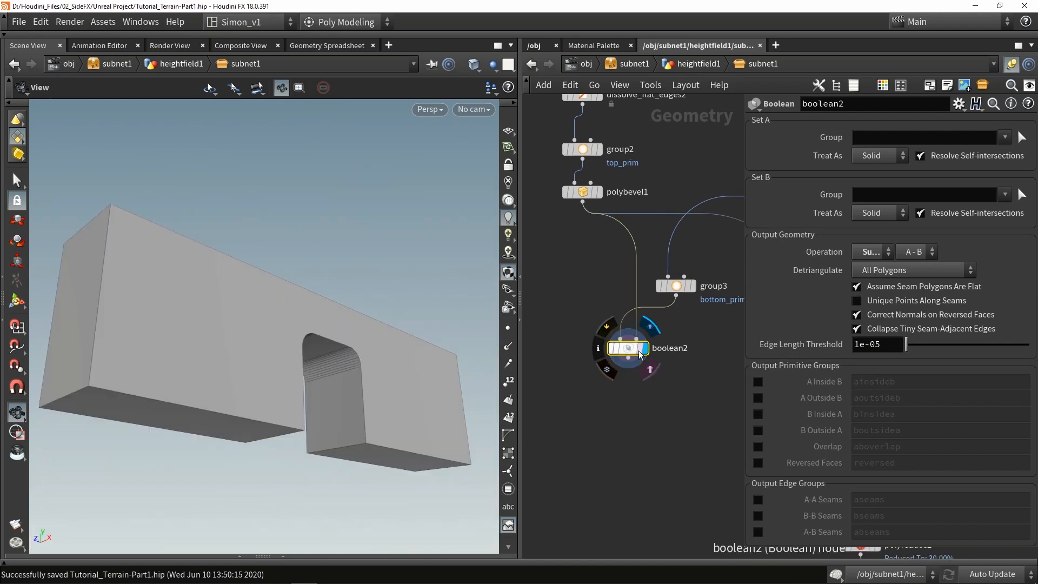
left_click_drag(640, 354, 635, 363)
left_click(20, 302)
left_click_drag(310, 359, 296, 455)
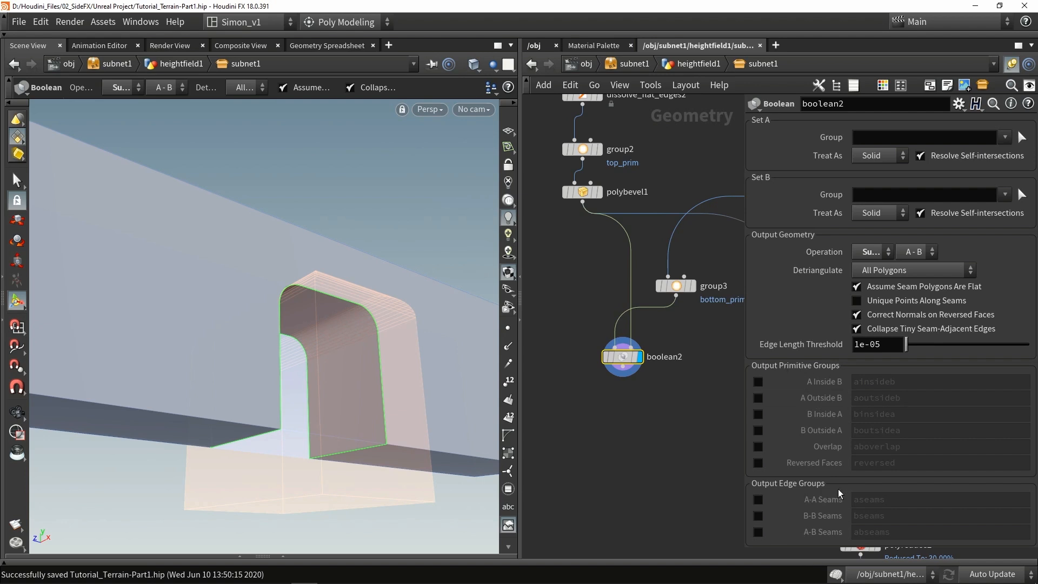
left_click(758, 531)
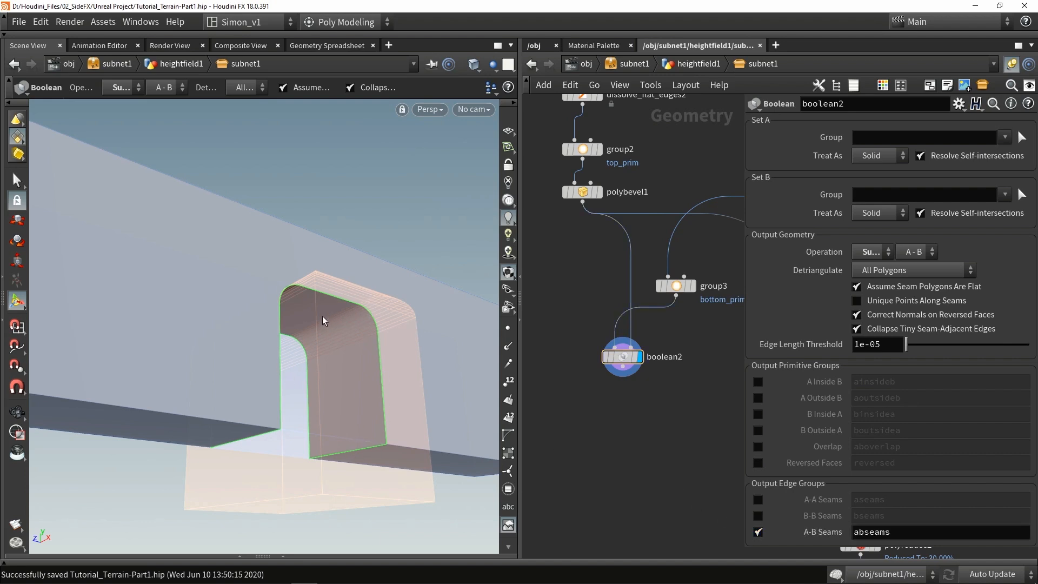
Step: Add a Labs Edge Group To Curve node fed by boolean2 and display it
middle_click_drag(584, 427, 601, 397)
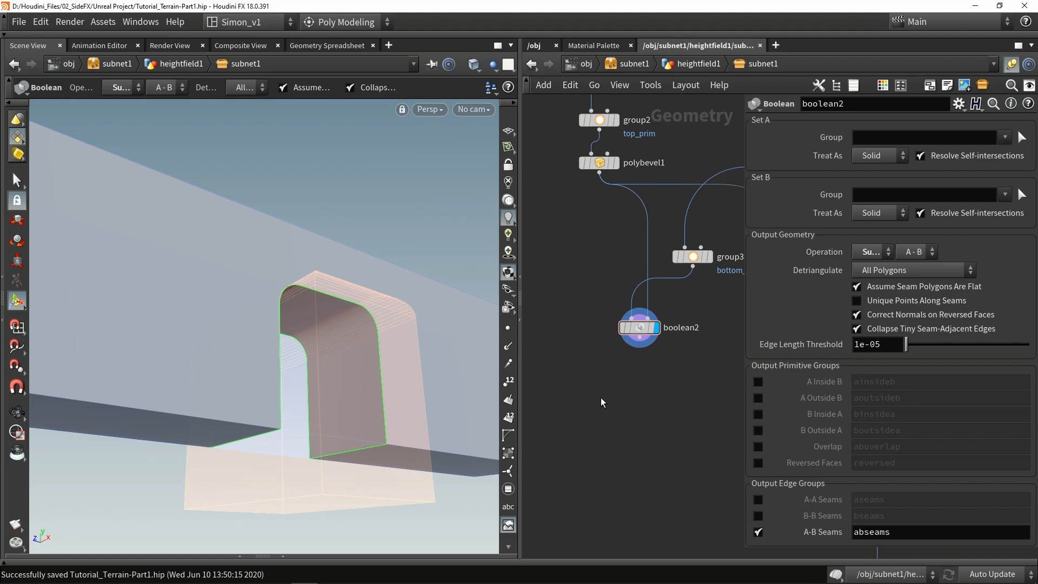
key("Tab")
type("ed")
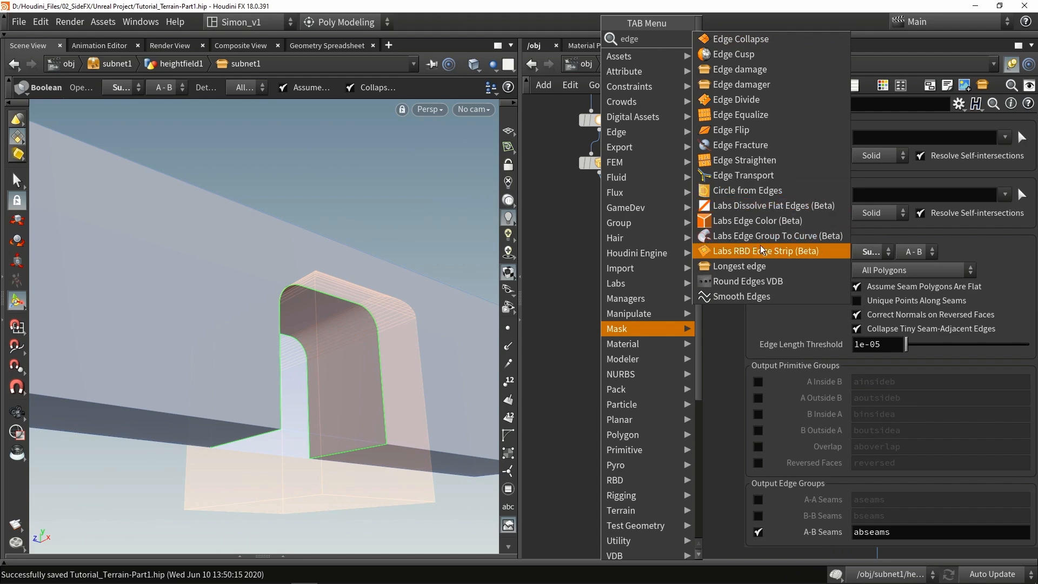
left_click(760, 251)
left_click(607, 386)
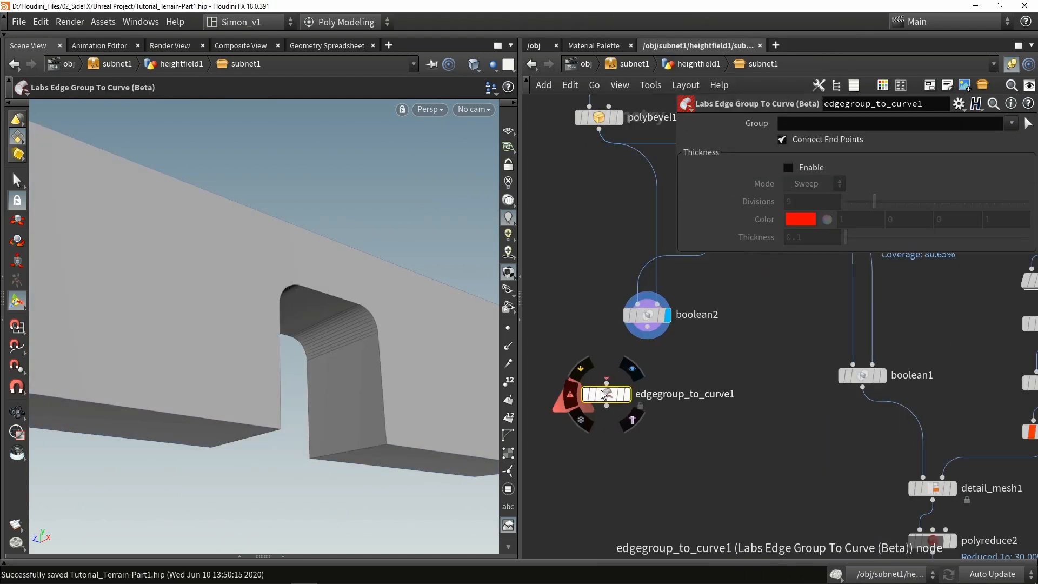
left_click_drag(647, 328, 599, 385)
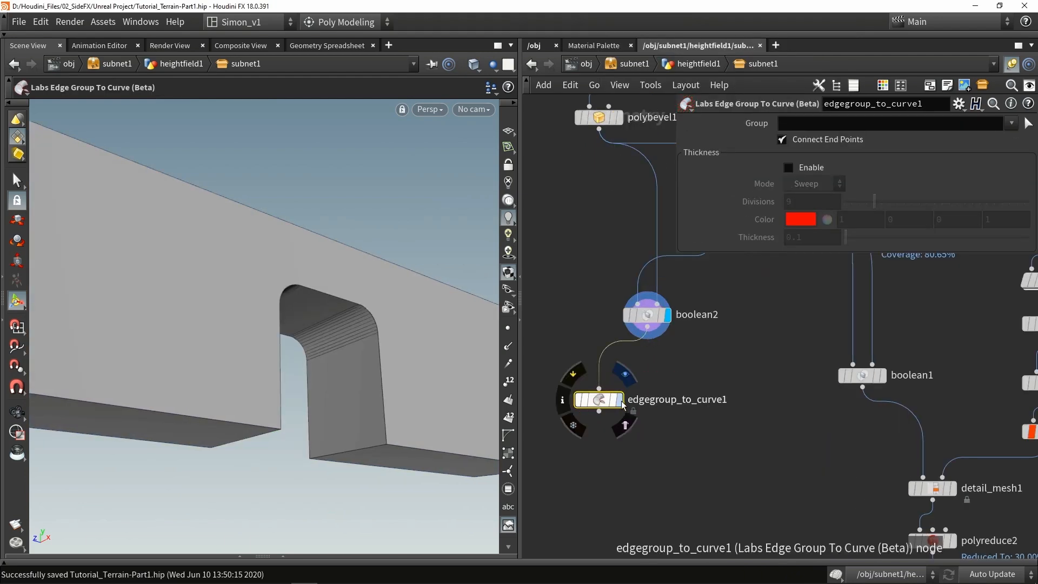
left_click(619, 400)
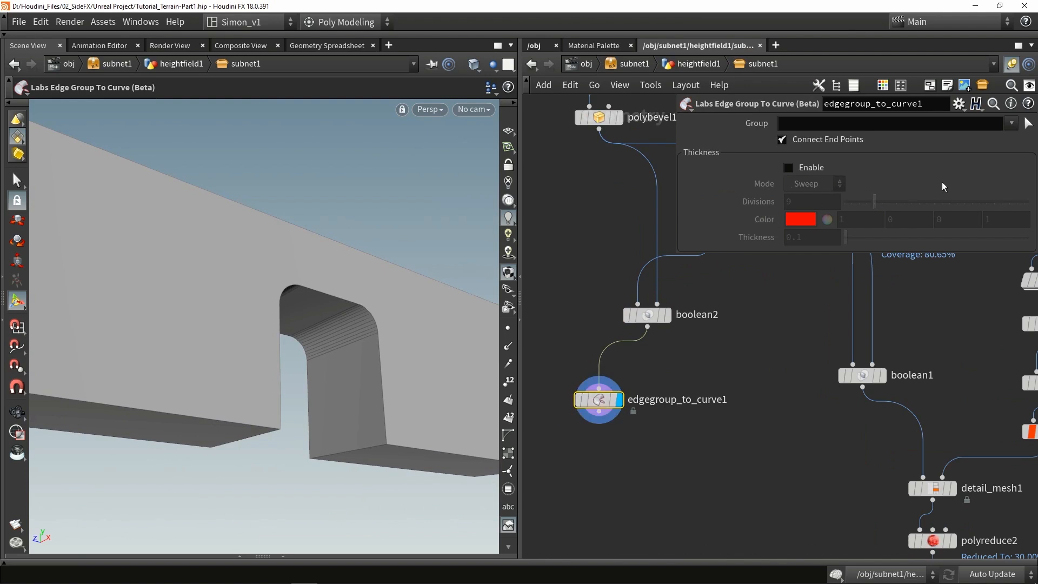
Step: Set edgegroup_to_curve1's group to abseams and check the resulting doorway outline curves
left_click(1012, 125)
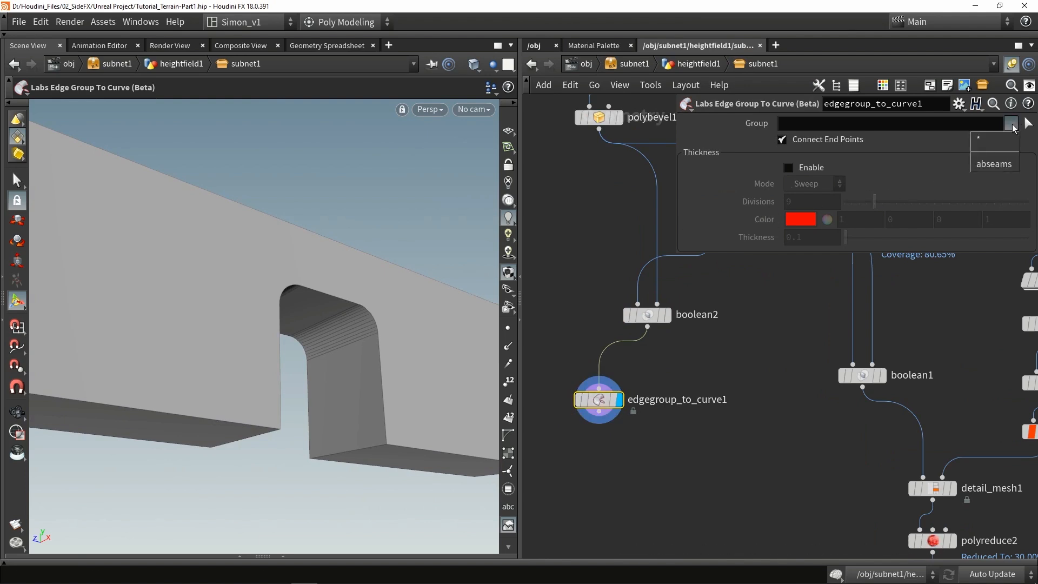
left_click(986, 165)
left_click_drag(308, 330, 346, 381, "alt")
key("Return")
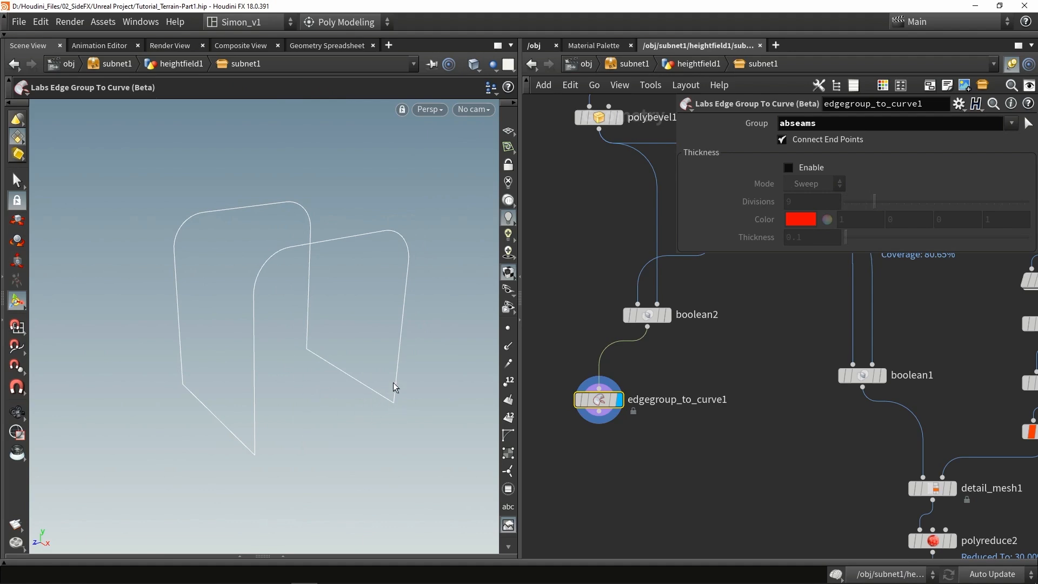
left_click_drag(272, 437, 271, 397, "alt")
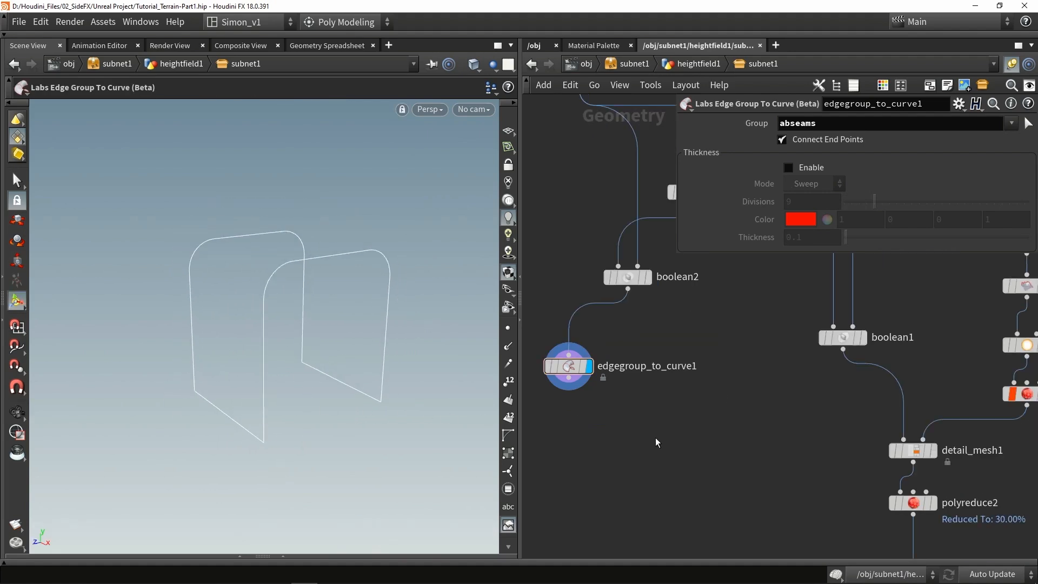
Step: Add a Blast node fed by boolean2 beside edgegroup_to_curve1 and display it
key("Tab")
type("blas")
key("Return")
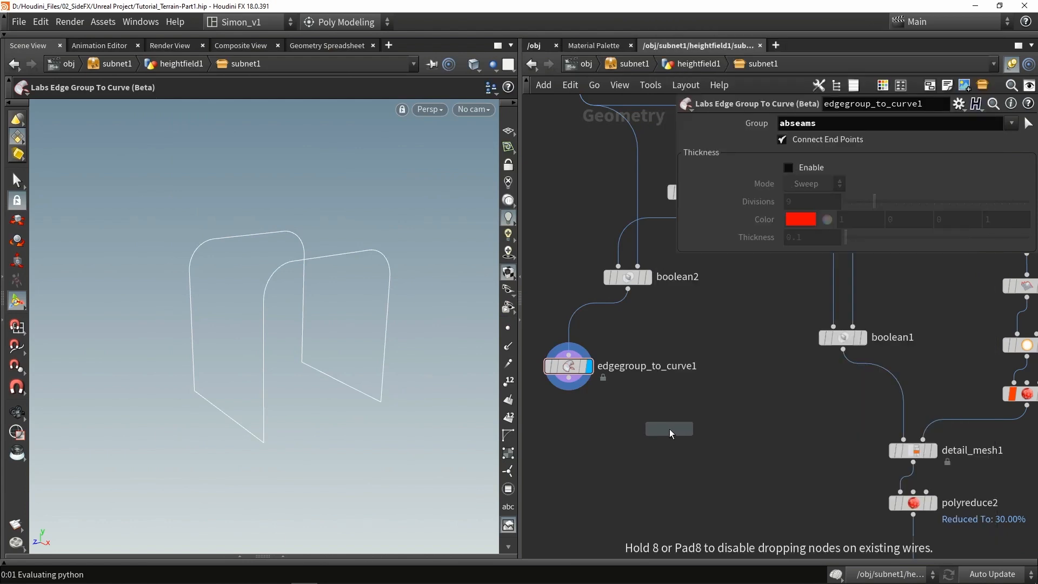
left_click(670, 430)
left_click_drag(628, 290, 725, 370)
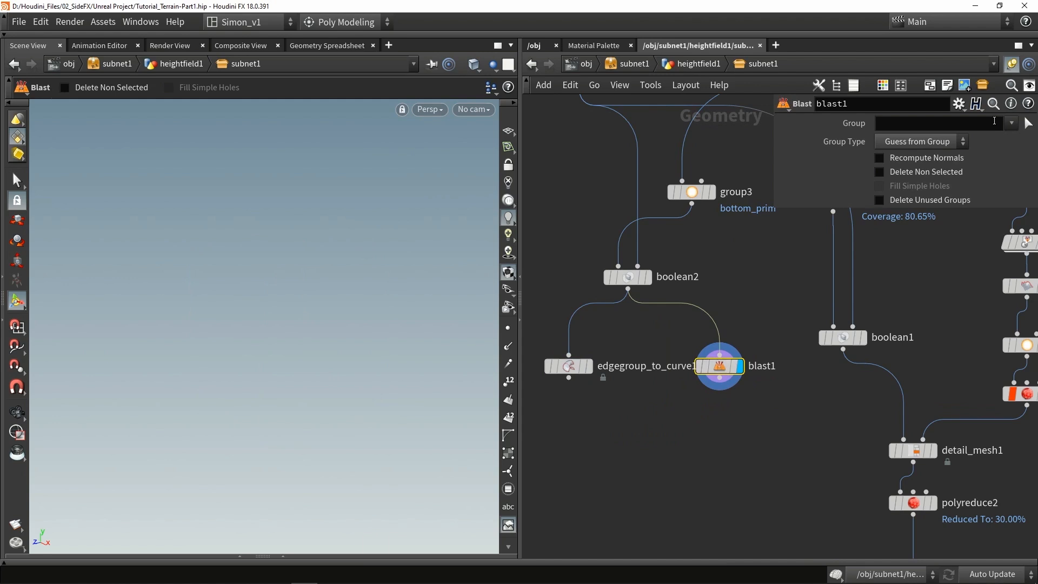
Step: Set blast1's group to bottom_prim and view the opened underside around the doorway
left_click(1012, 124)
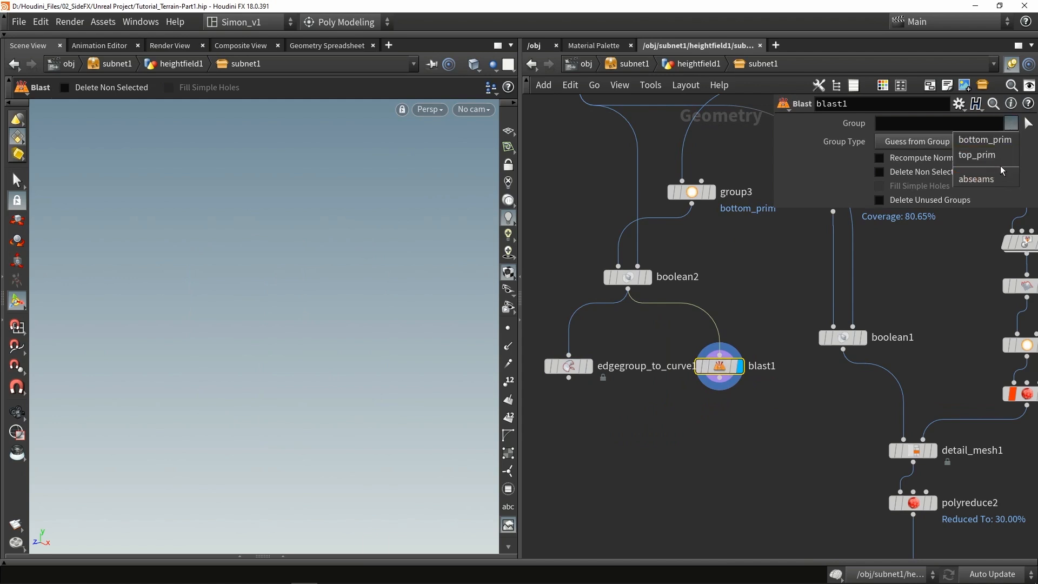
left_click(999, 141)
left_click_drag(359, 330, 352, 269)
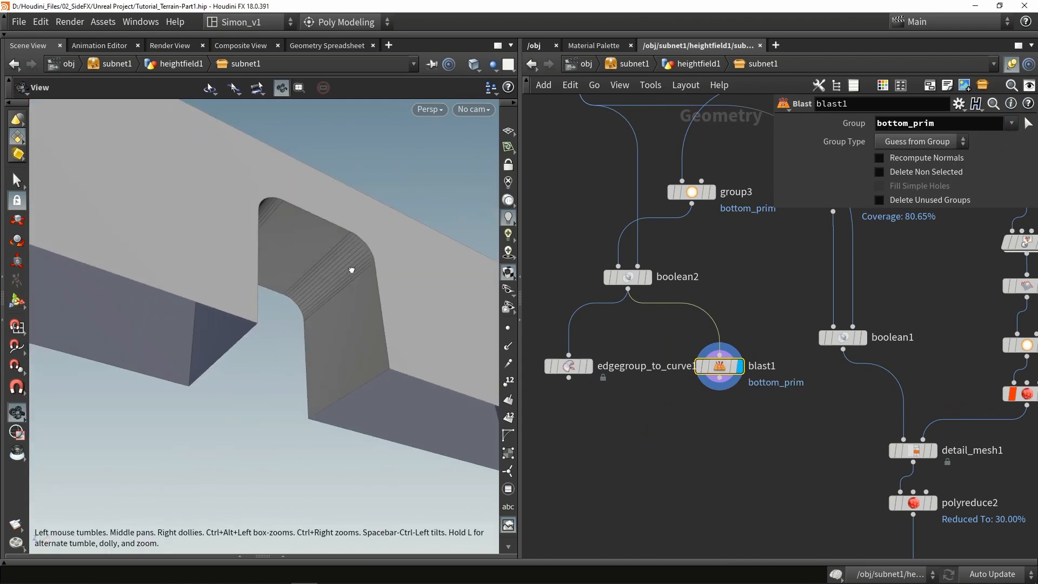
Step: Enable Delete Non Selected on blast1 so only the bottom_prim faces are kept, and view them
left_click(903, 176)
left_click_drag(327, 311, 319, 391, "alt")
left_click_drag(364, 440, 359, 412, "alt")
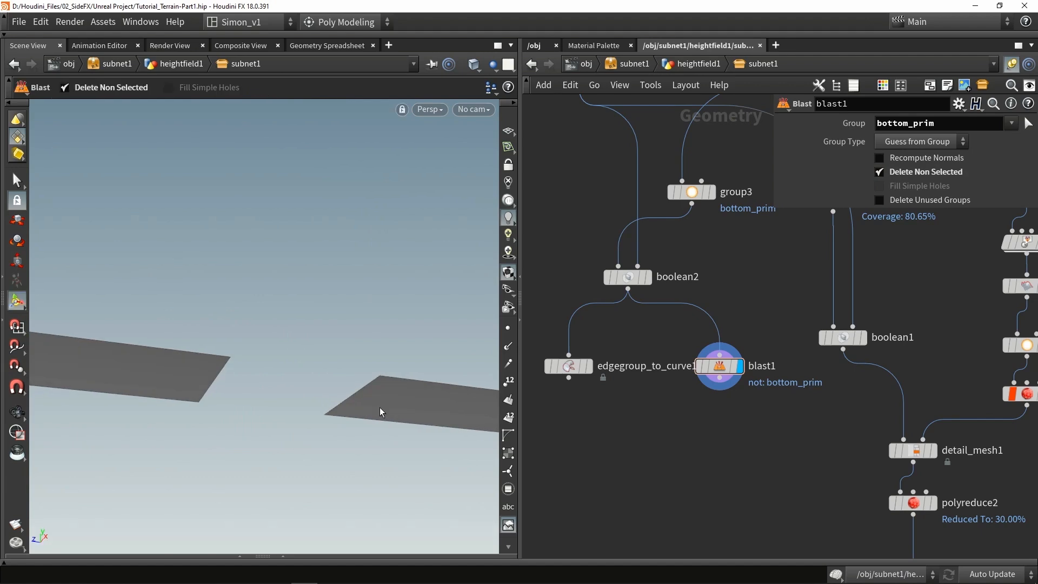
Step: Add a PolyExtrude node fed by blast1, extrude the bottom faces about 0.27, and enable Output Back
key("Tab")
type("extr")
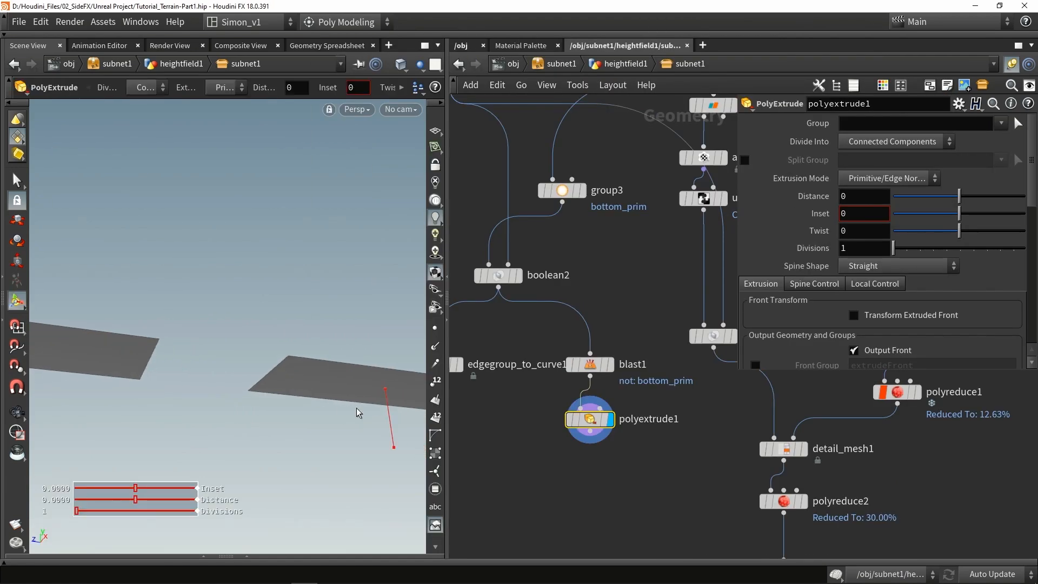
left_click_drag(380, 403, 380, 373)
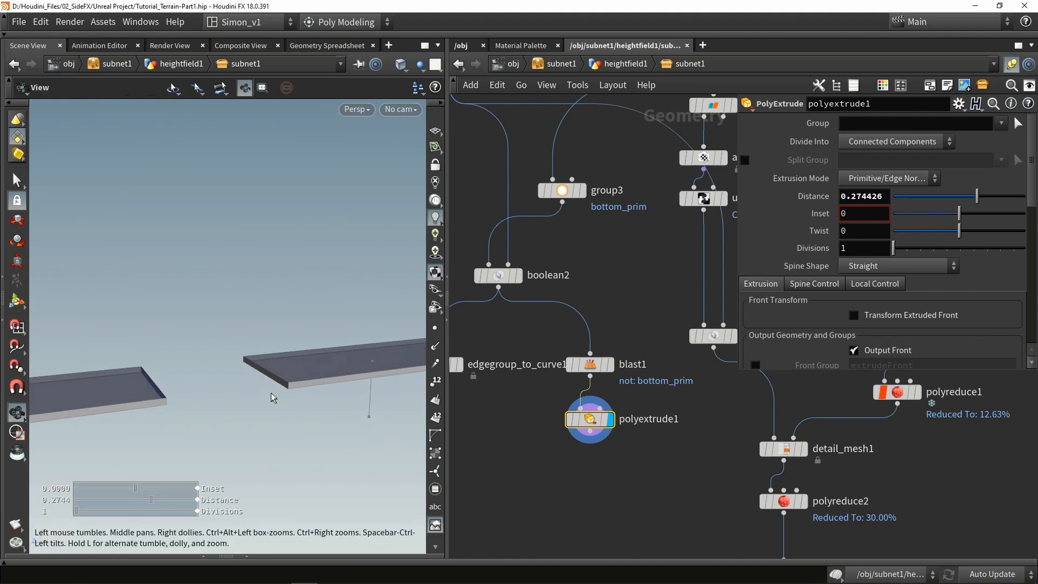
scroll(868, 284, "down", 3)
left_click(878, 260)
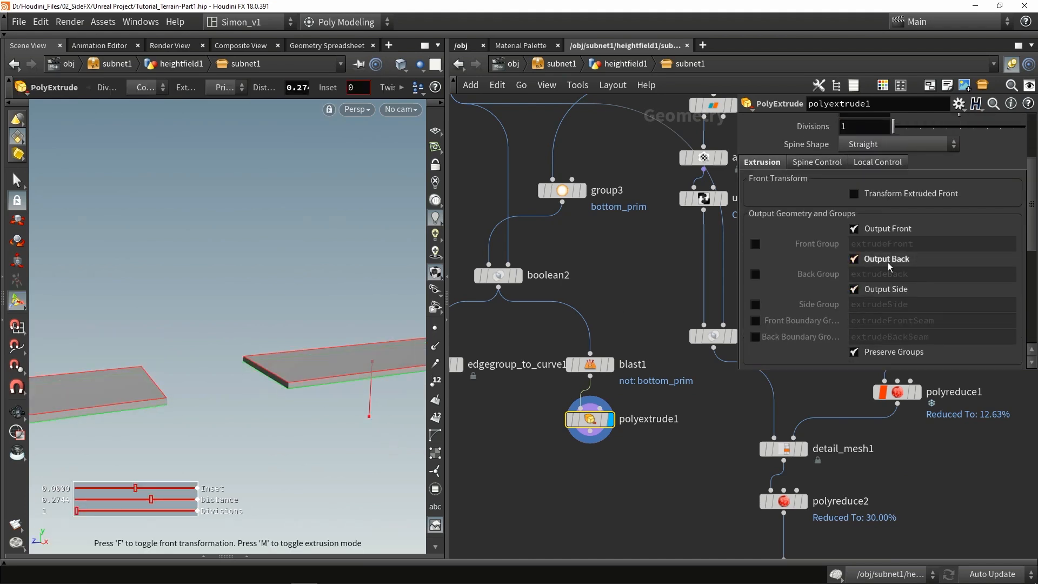
scroll(595, 450, "up", 1)
middle_click_drag(579, 464, 599, 434)
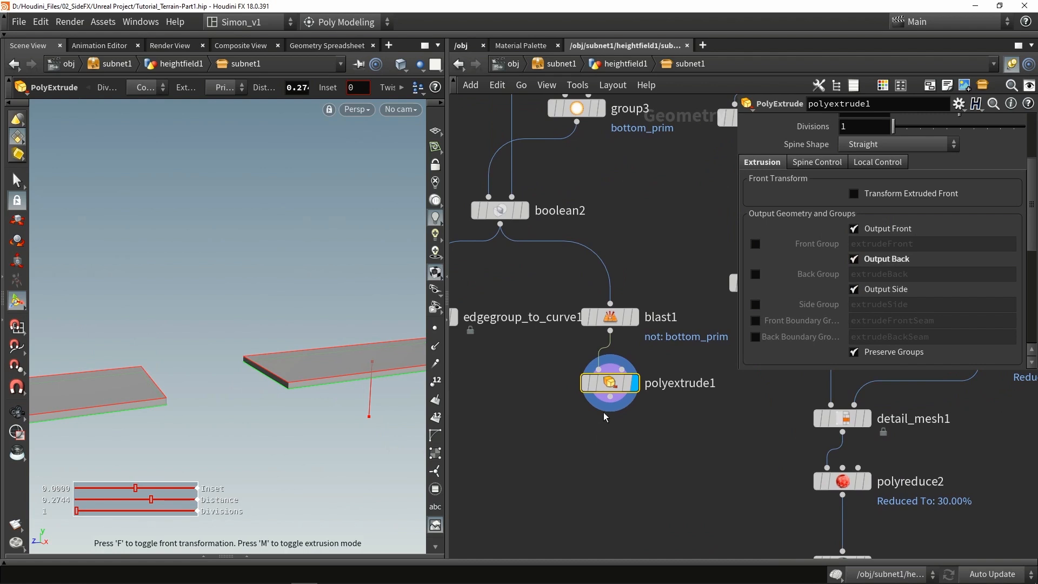
Step: Duplicate polyextrude1, feed the copy from the original, and set its extrusion distance to about 0.54
left_click_drag(616, 378, 599, 445, "alt")
left_click_drag(609, 397, 608, 438)
mouse_move(376, 295)
left_mouse_down()
mouse_move(378, 238)
mouse_move(365, 305)
left_mouse_up()
Step: Template edgegroup_to_curve1 and compare the doorway outline curves with the extruded bottom blocks from several angles
scroll(558, 398, "down", 2)
left_click(533, 319)
left_click_drag(335, 352, 278, 355, "alt")
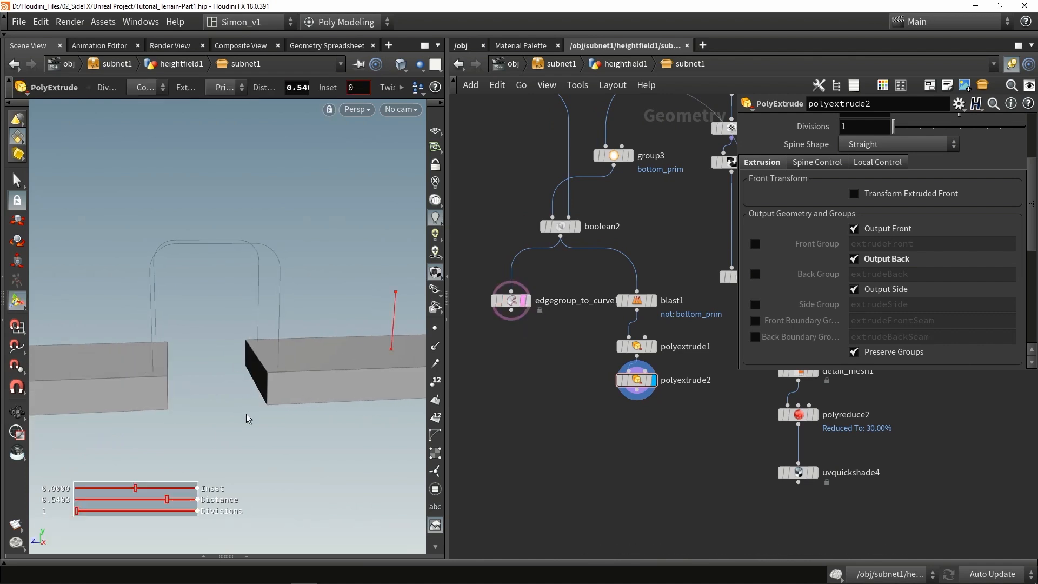
left_click_drag(240, 409, 287, 389, "alt")
left_click_drag(276, 352, 306, 365, "alt")
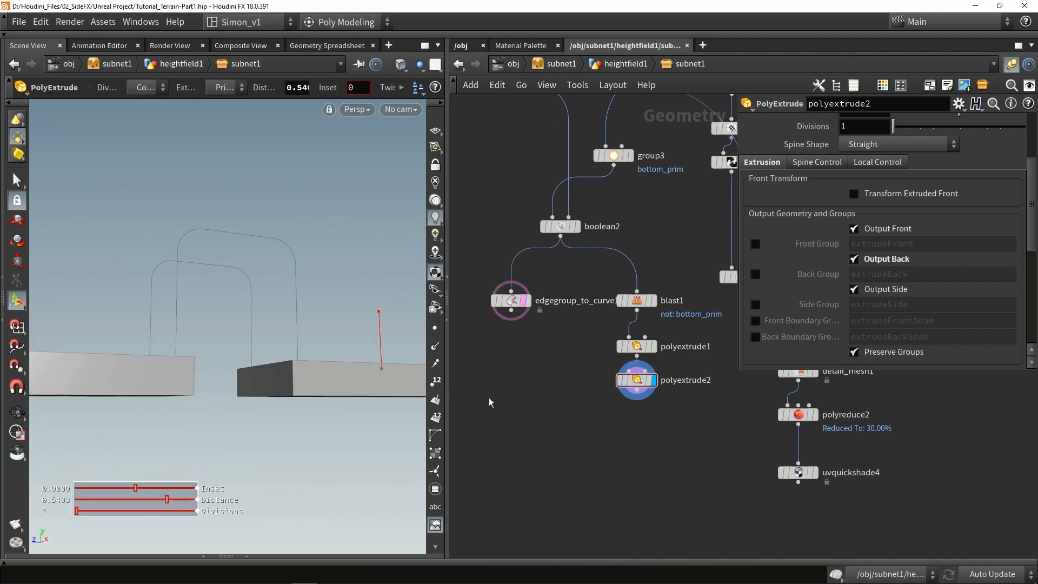
Step: Add a Convert Line node fed by edgegroup_to_curve1 and display it
key("Tab")
type("conv")
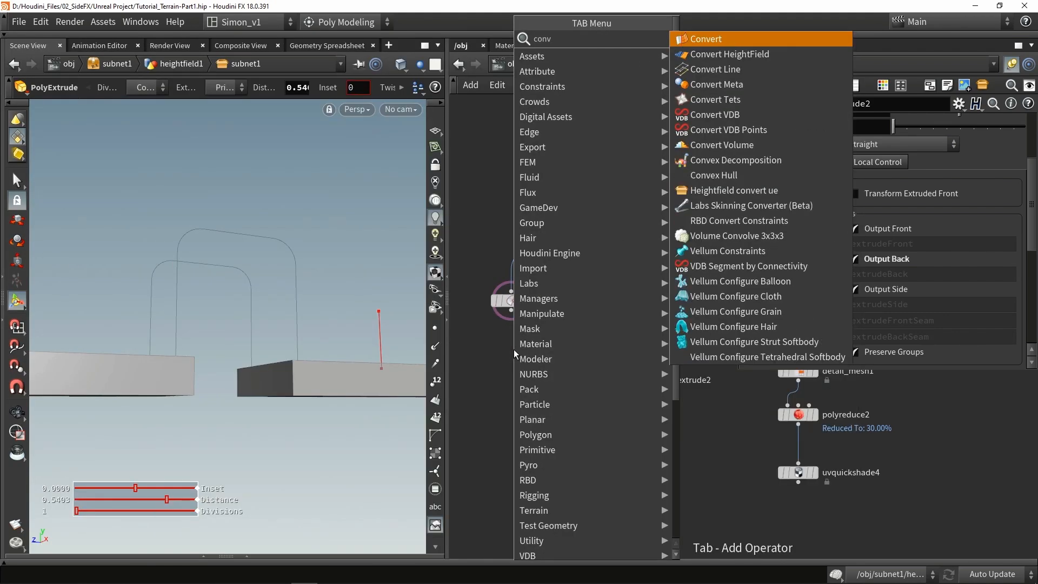
type(" l")
key("Return")
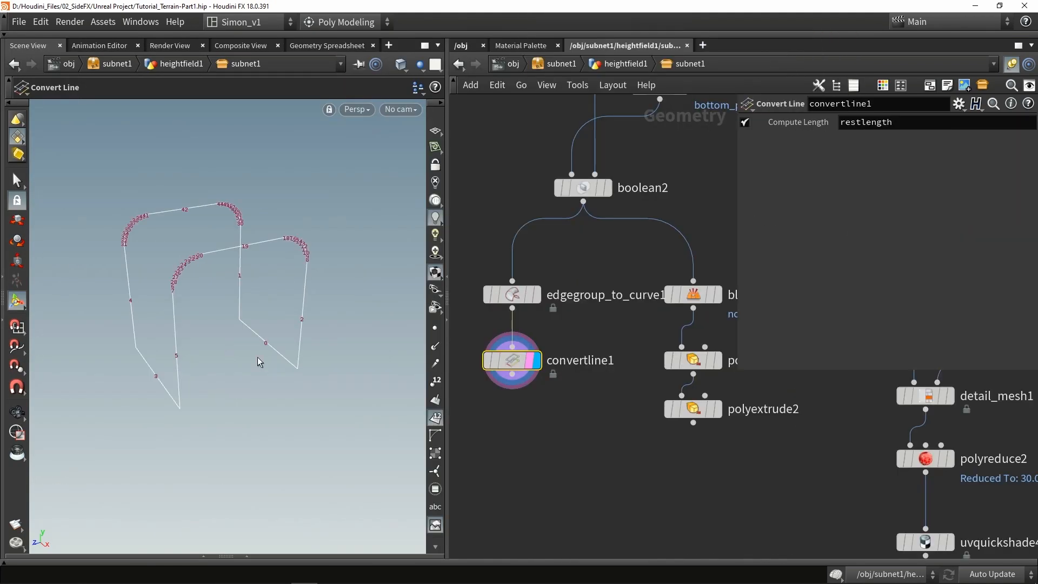
Step: Show points in the viewport and compare the curves of edgegroup_to_curve1 with the split segments of convertline1
left_click(436, 327)
left_click(537, 295)
left_click(520, 295)
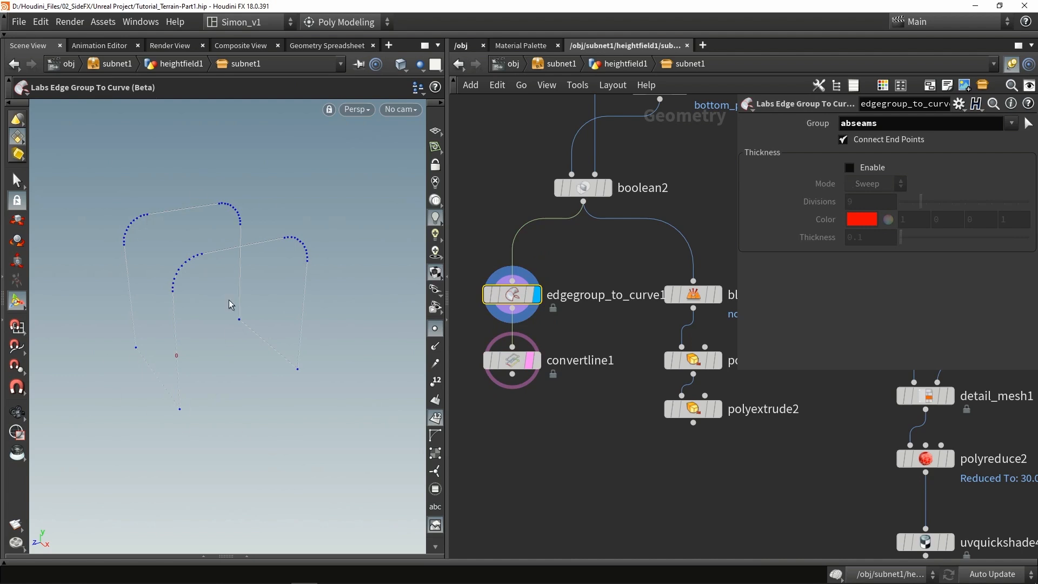
left_click(535, 360)
left_click(524, 364)
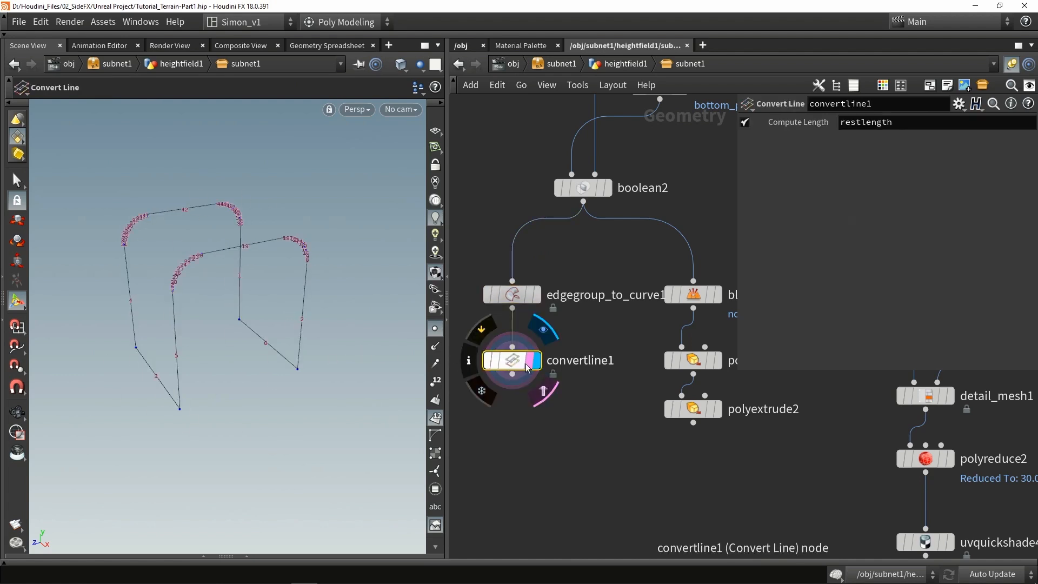
Step: Add a Group Create node with convertline1 as first input and polyextrude2 as second input, and display it
key("Tab")
type("group")
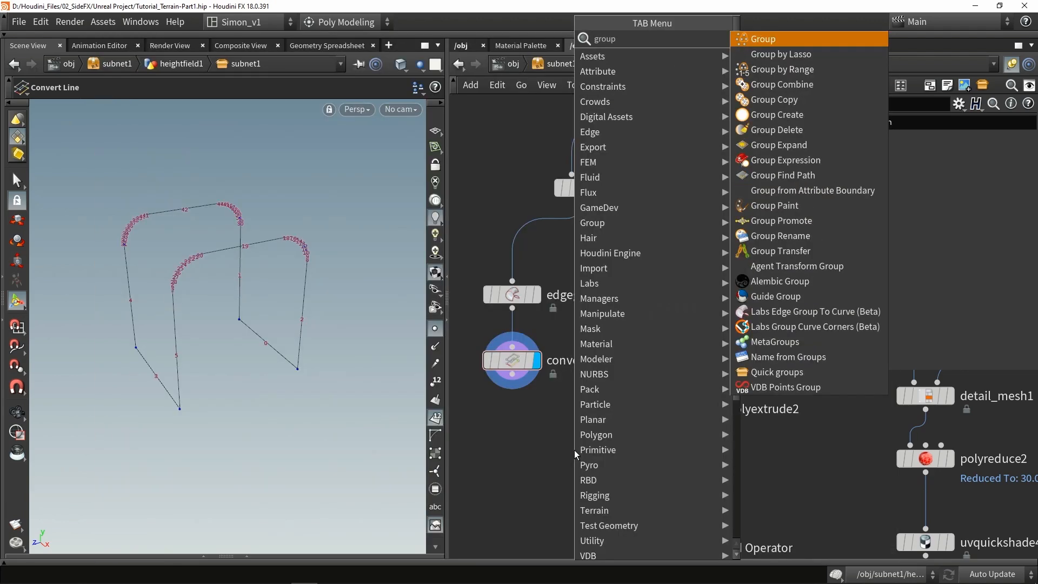
key("Return")
left_click(575, 450)
left_click_drag(513, 379, 594, 460)
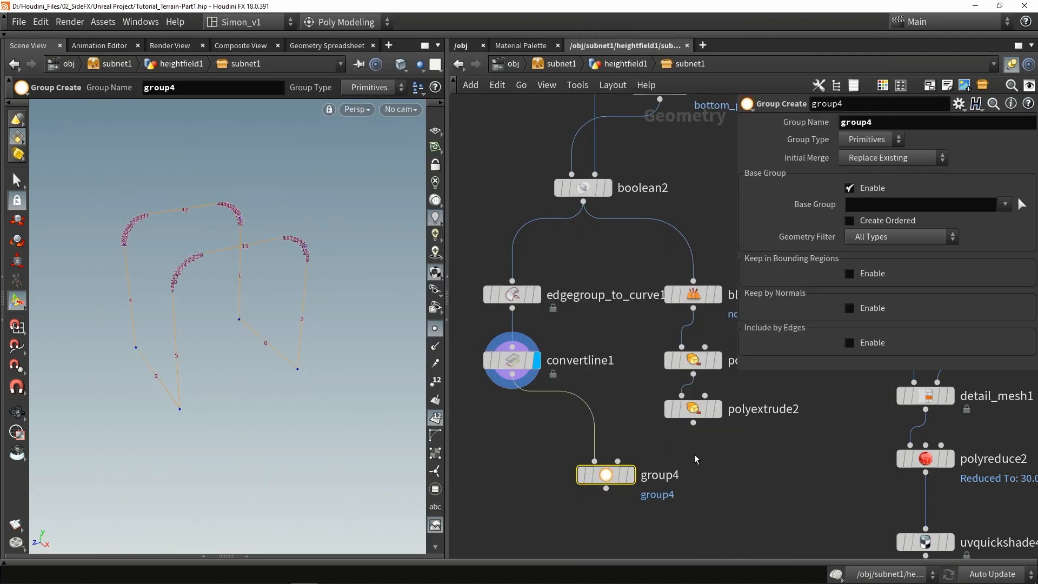
left_click_drag(693, 423, 617, 461)
left_click(632, 476)
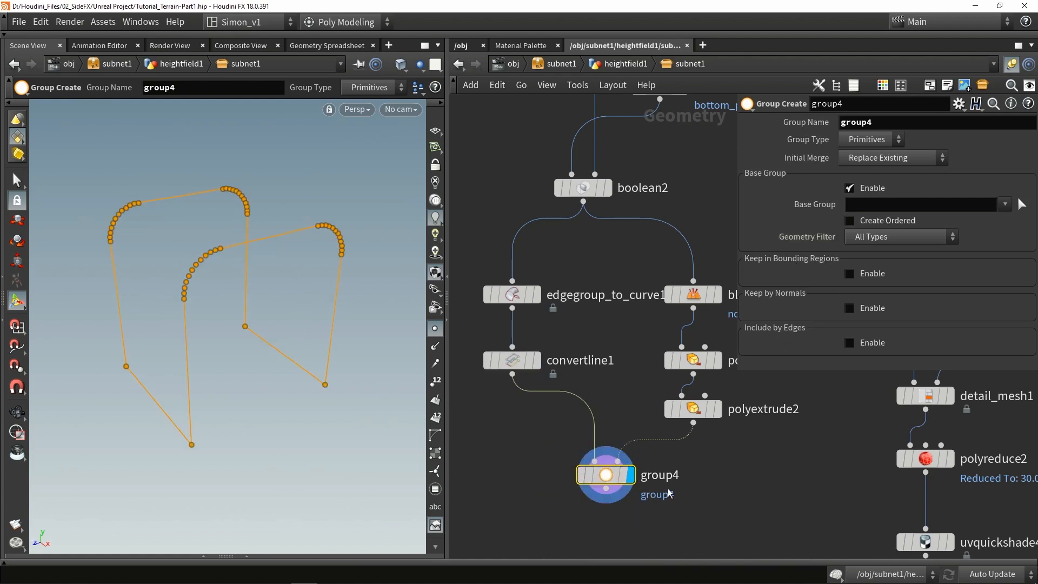
Step: Set group4 to Points, disable its Base Group, and enable Keep in Bounding Regions with the Bounding Object type
left_click(871, 141)
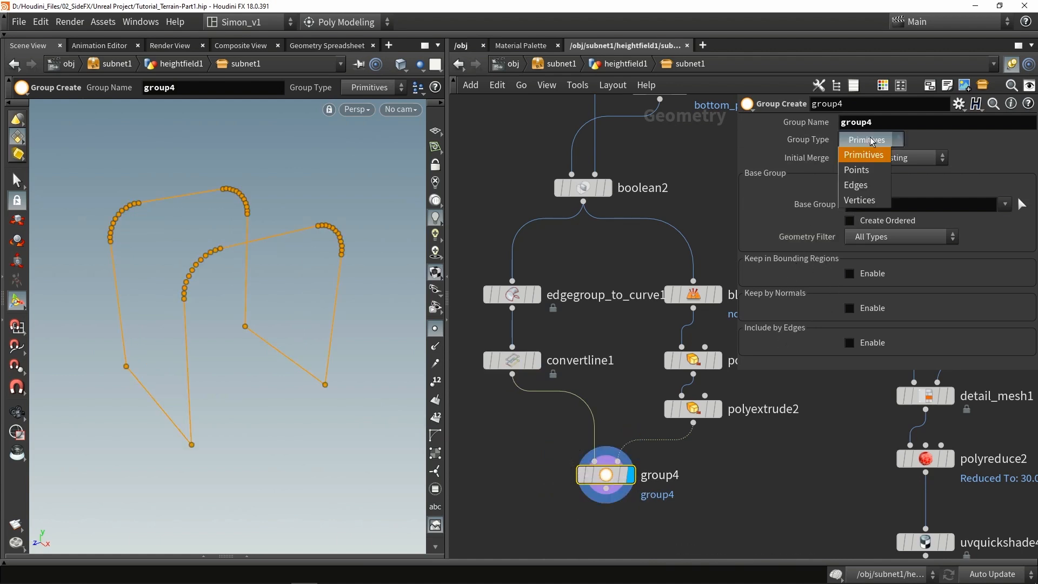
left_click(861, 171)
left_click(850, 187)
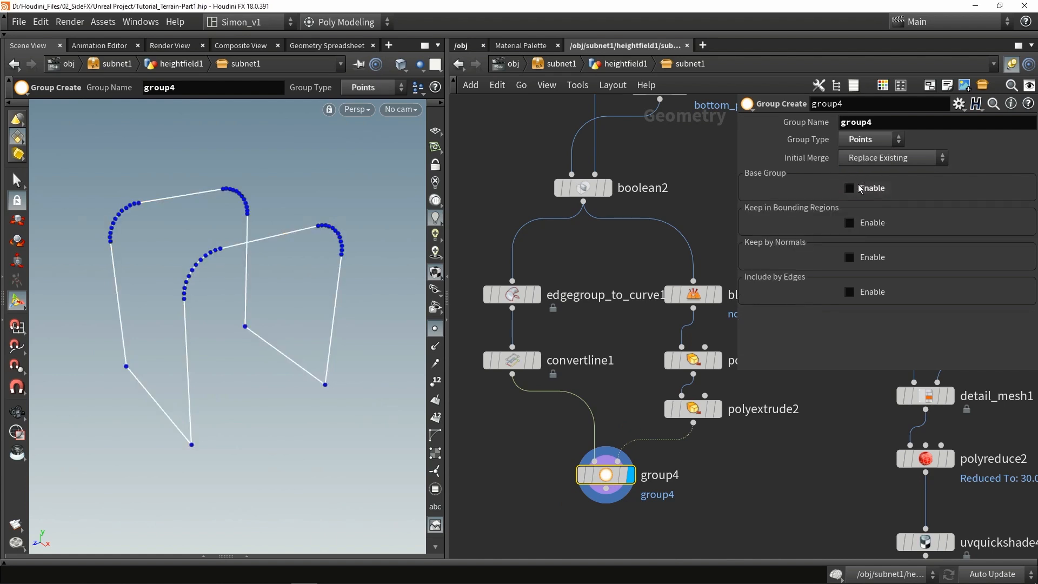
left_click(864, 224)
left_click(877, 241)
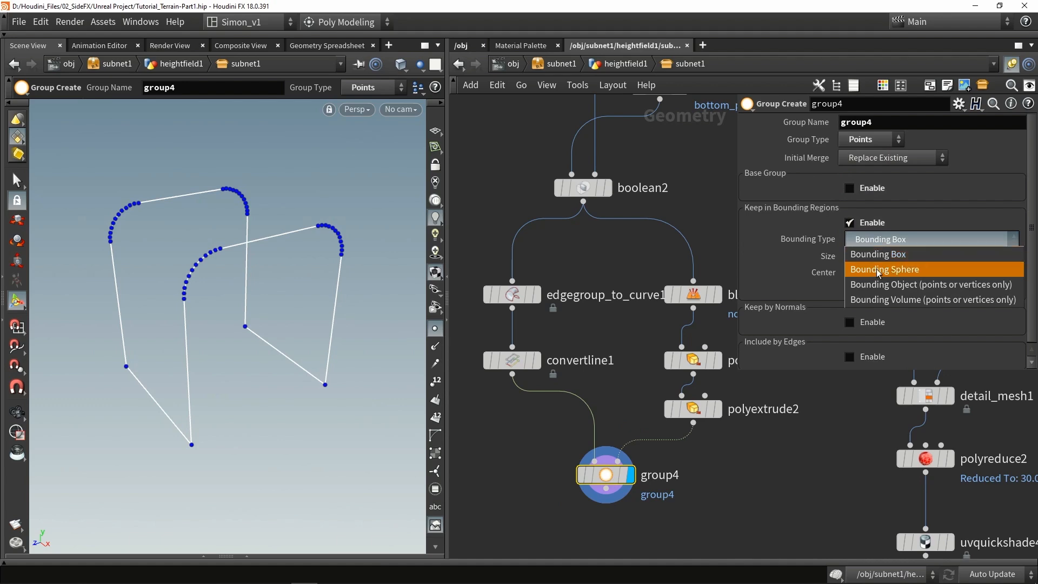
left_click(939, 287)
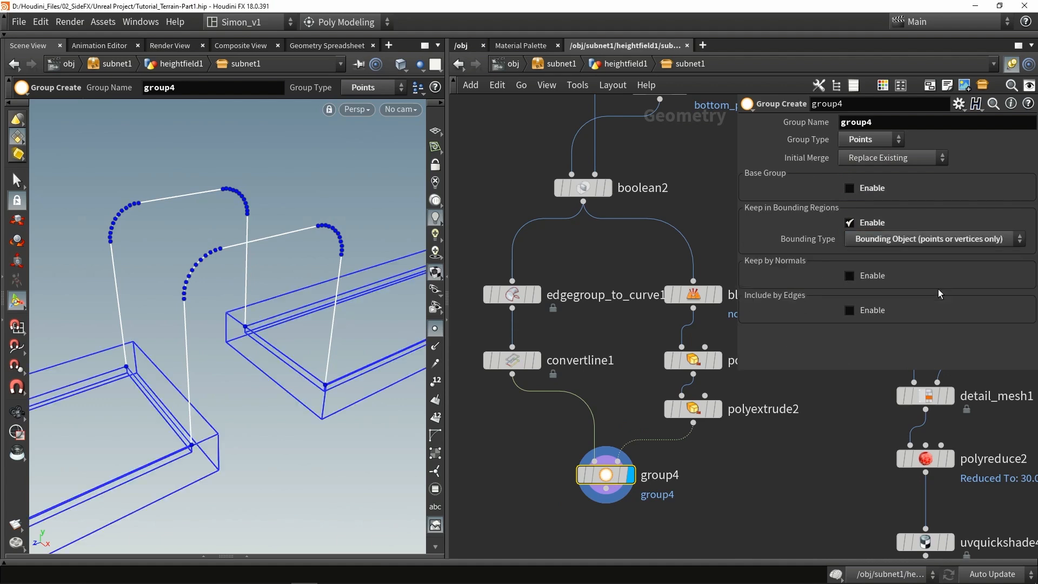
Step: Display polyextrude2 in wireframe to inspect its inner points, and turn off its Output Back option
left_click_drag(357, 336, 307, 387, "alt")
left_click(690, 416)
key("shift+w")
left_click_drag(301, 401, 290, 397, "alt")
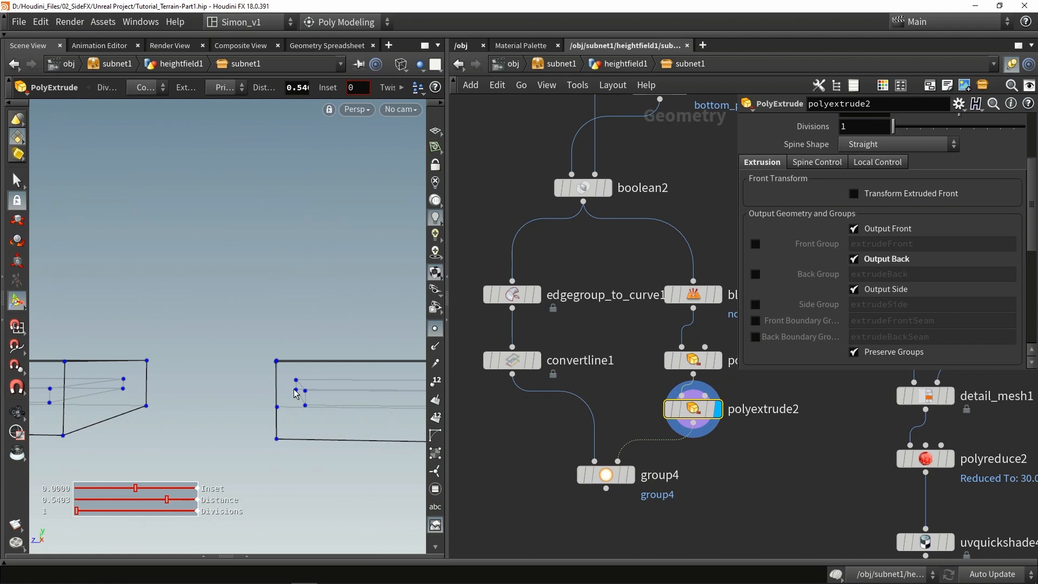
left_click(881, 262)
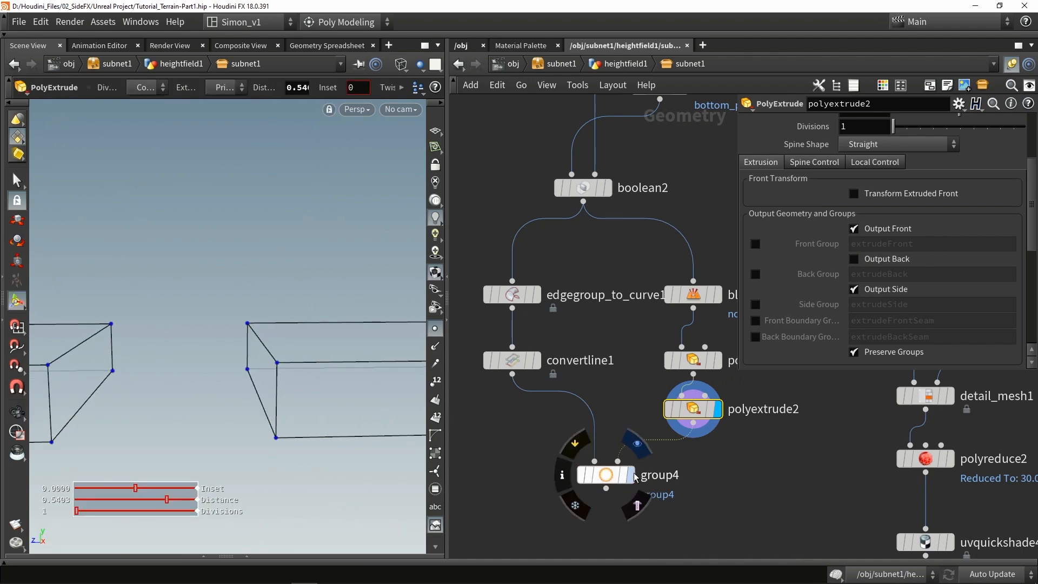
Step: Display group4 again and check which doorway curve points fall inside the bounding blocks
left_click(606, 478)
left_click(606, 480)
left_click_drag(267, 374, 258, 303, "alt")
left_click_drag(213, 373, 316, 388, "alt")
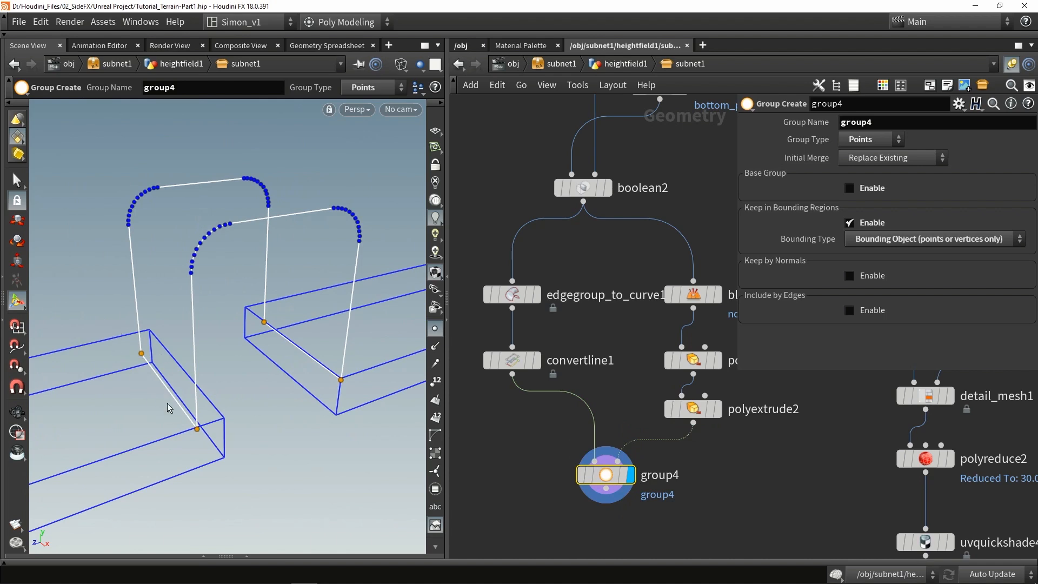
Step: Add a Group Promote node fed by group4 and display it
middle_click_drag(541, 464, 508, 285)
left_click(572, 377)
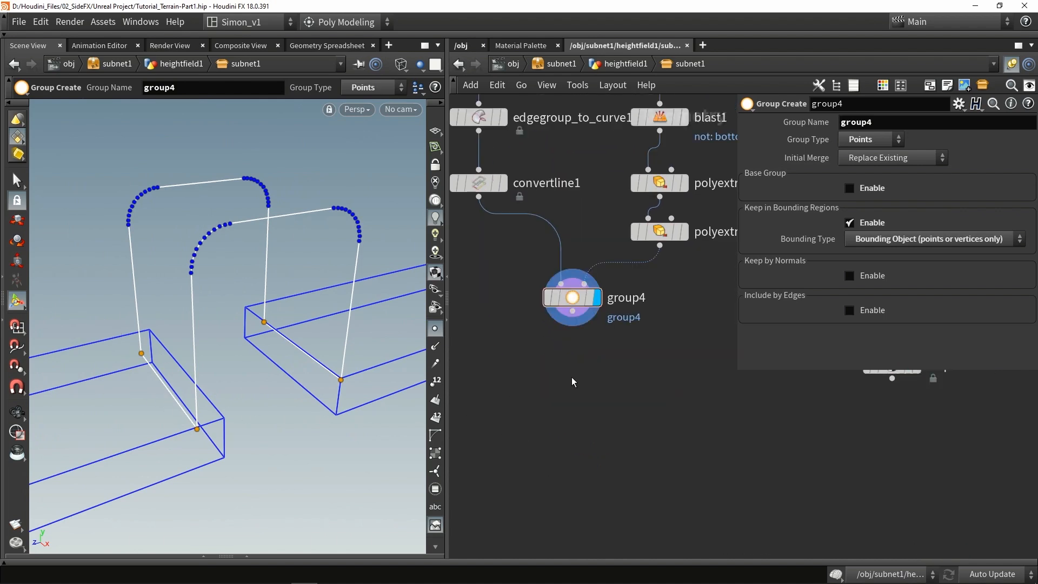
key("Tab")
type("promo")
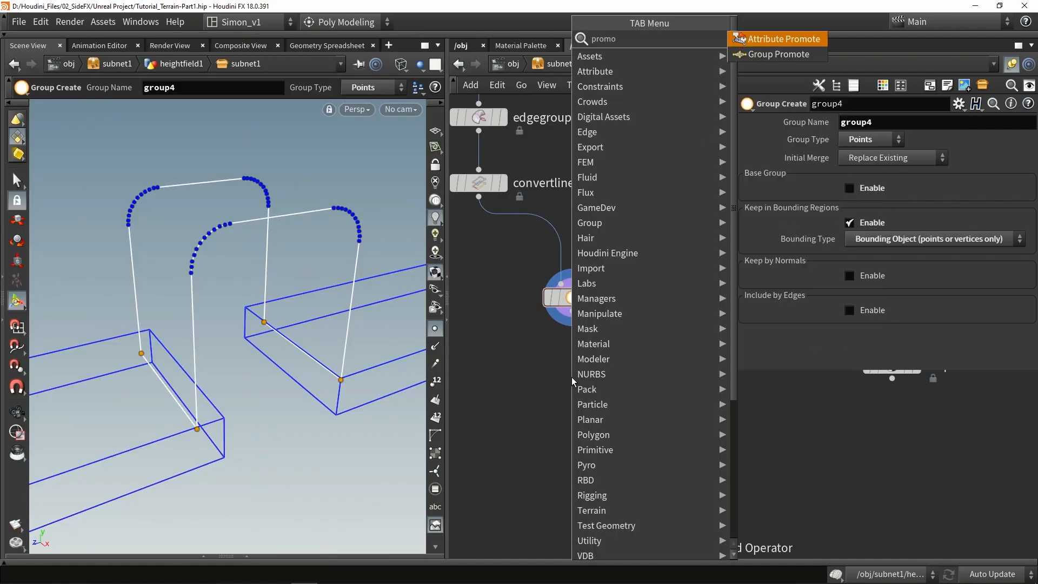
key("Down")
key("Return")
left_click(572, 377)
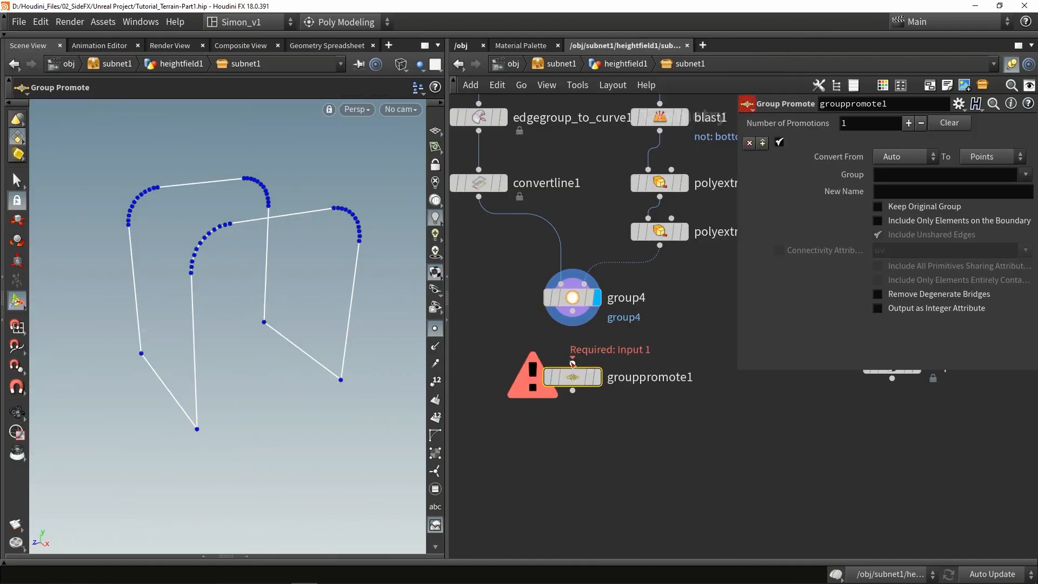
left_click_drag(572, 312, 599, 353)
left_click(598, 377)
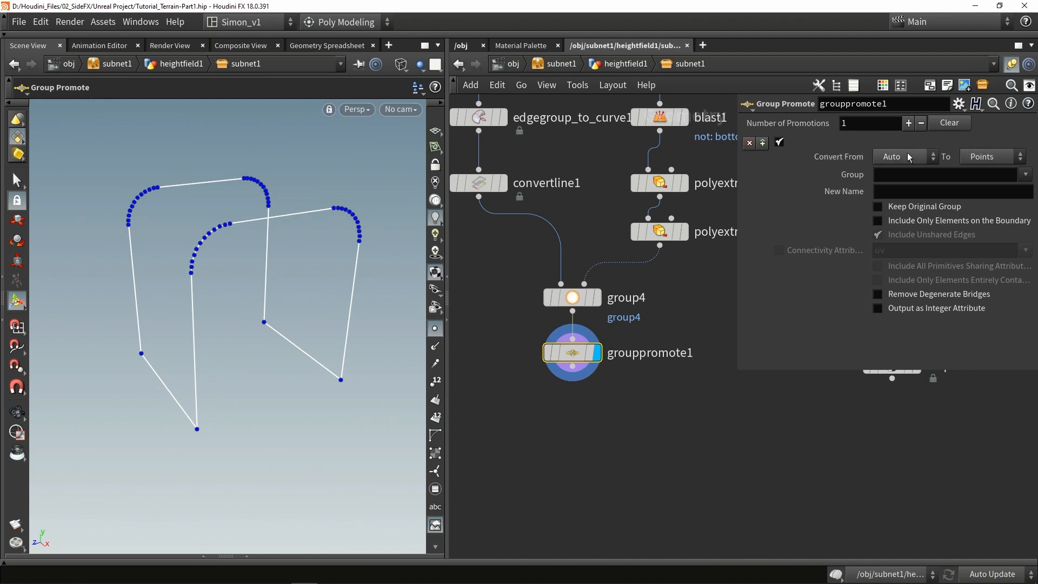
Step: Promote group4 to Primitives in grouppromote1, including only elements entirely contained in the group
left_click(990, 157)
left_click(1010, 167)
left_click(1026, 174)
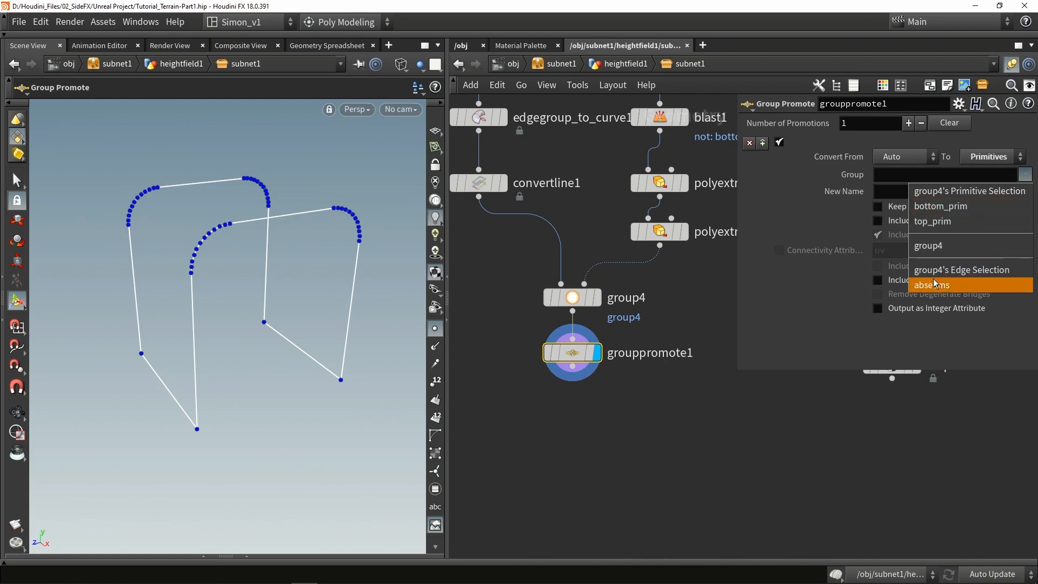
left_click(933, 245)
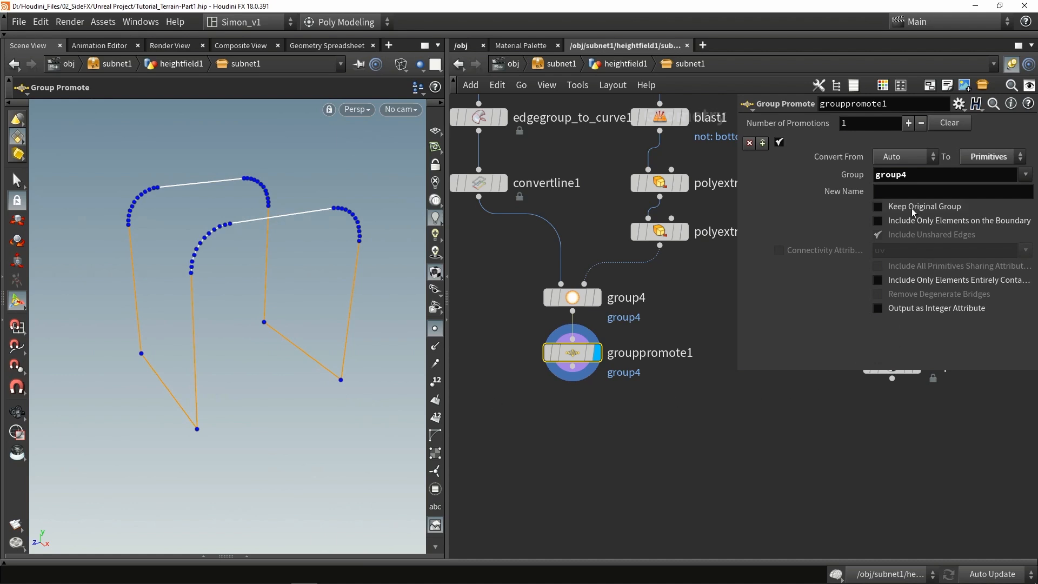
left_click(877, 280)
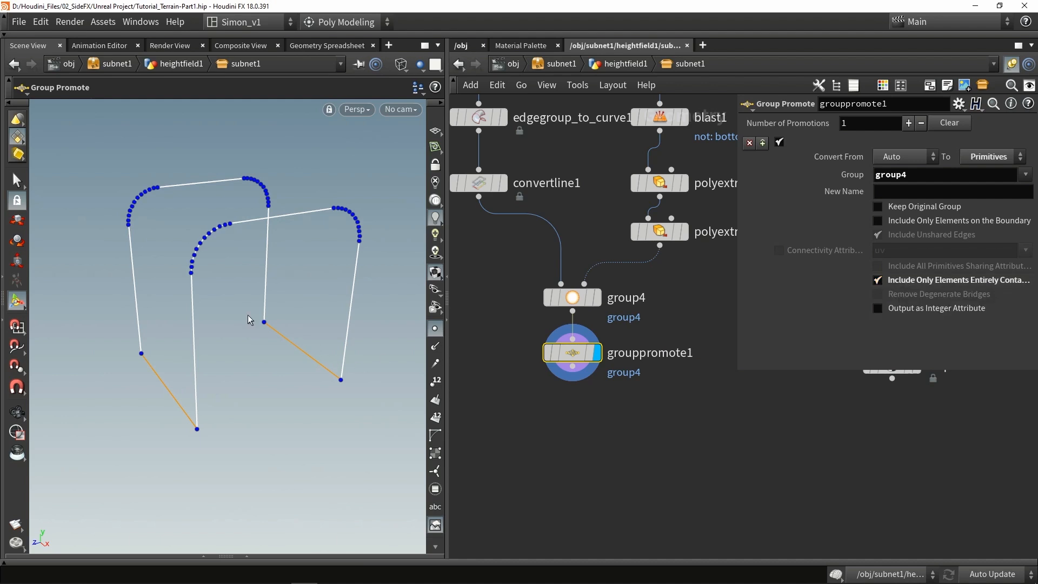
Step: Add a Blast node fed by grouppromote1, display it, and set its group to group4
key("Tab")
type("blast")
key("Return")
left_click(614, 449)
left_click_drag(572, 366, 588, 415)
left_click(1010, 123)
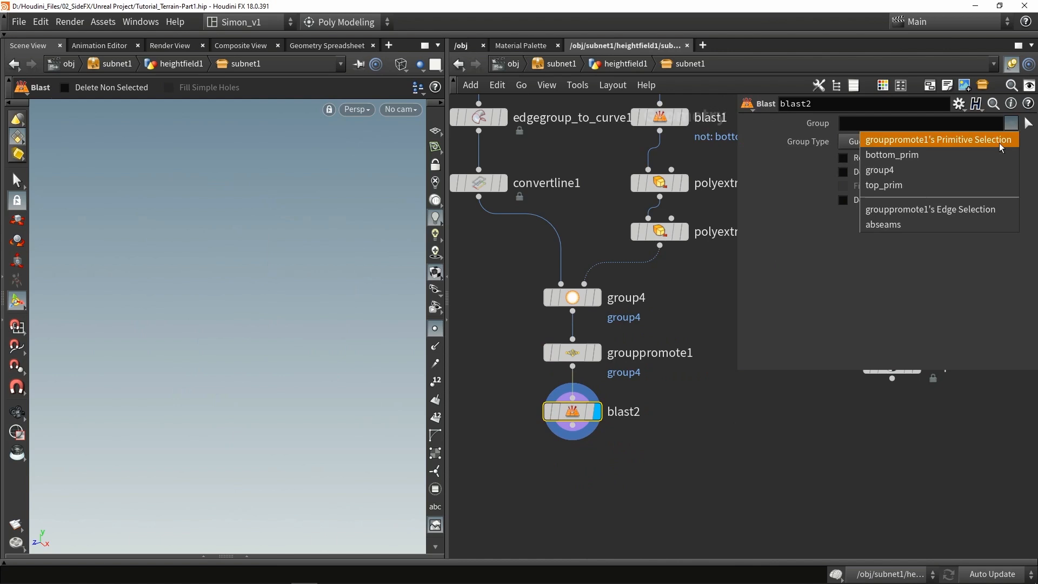
left_click(933, 171)
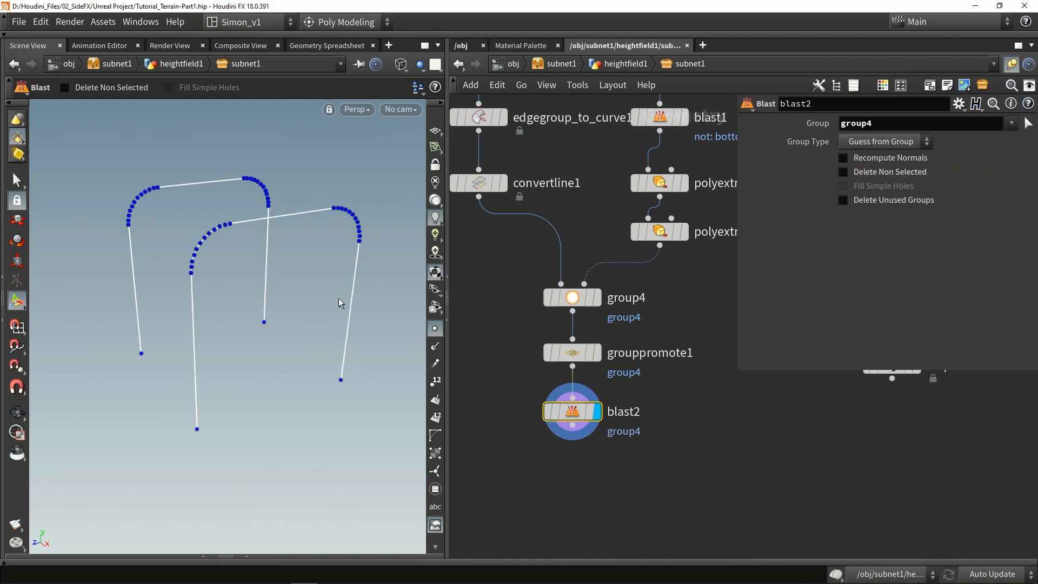
Step: Add a Fuse node fed by blast2 and display it
scroll(491, 368, "down", 3)
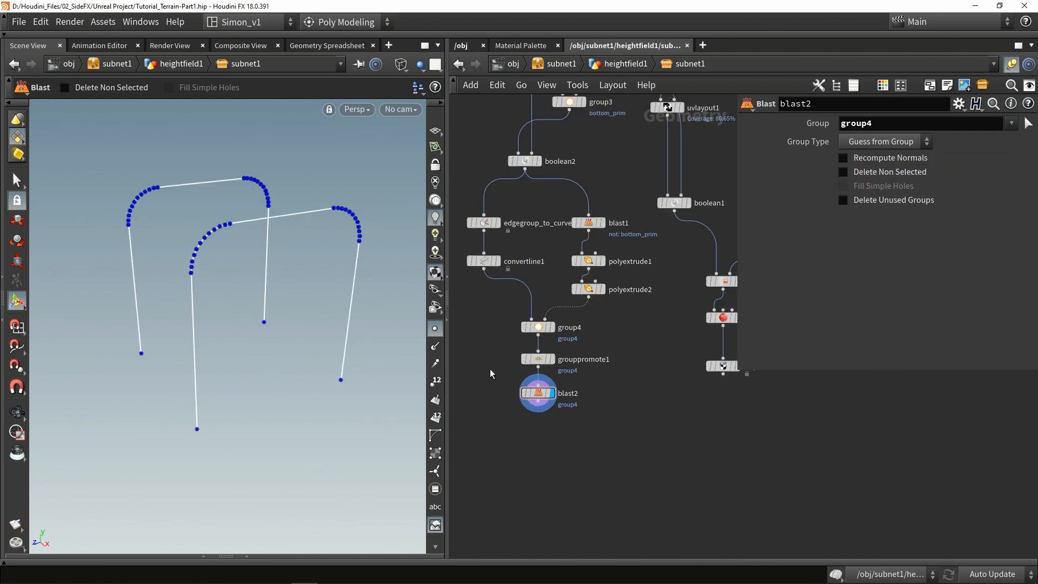
key("Tab")
type("fus")
key("Return")
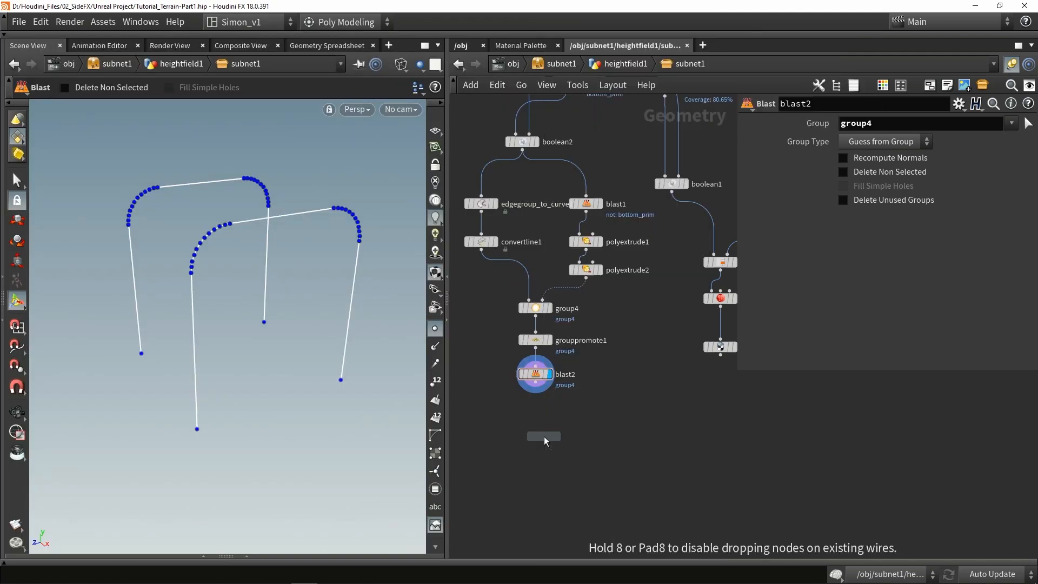
left_click(544, 436)
left_click_drag(533, 373, 533, 405)
Step: Add a PolyPath node fed by fuse1 and display it, with point markers hidden and primitive numbers shown in the viewport
middle_click_drag(584, 460, 582, 396)
key("Tab")
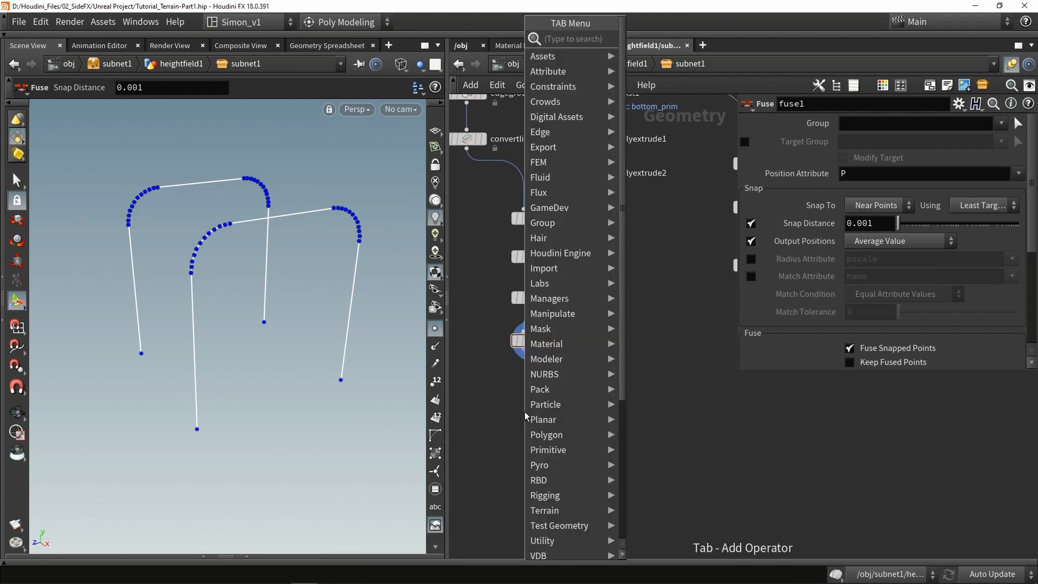
type("polypa")
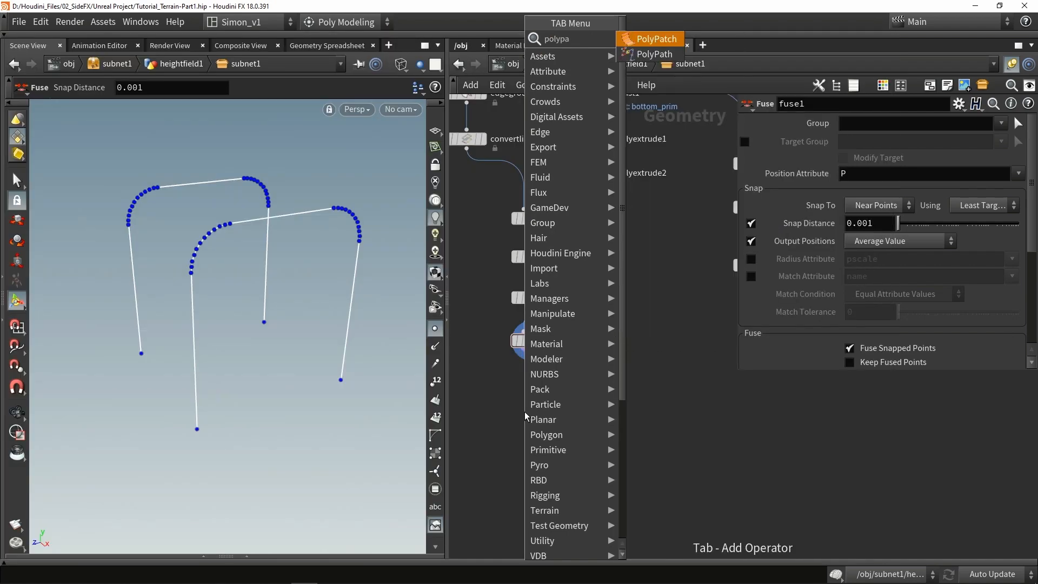
key("Down")
key("Return")
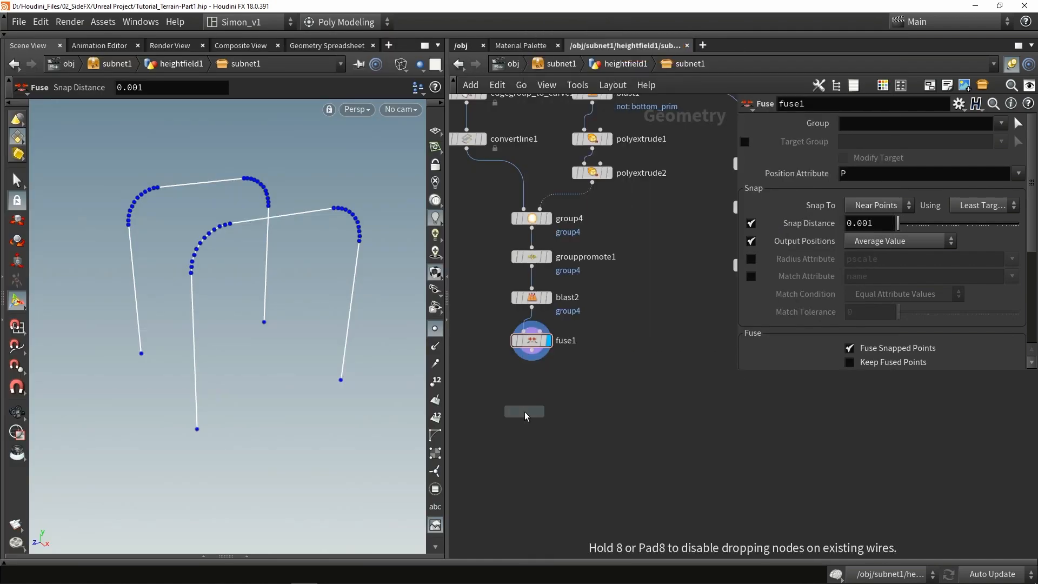
left_click(533, 358)
scroll(533, 358, "up", 3)
left_click_drag(532, 348, 529, 389)
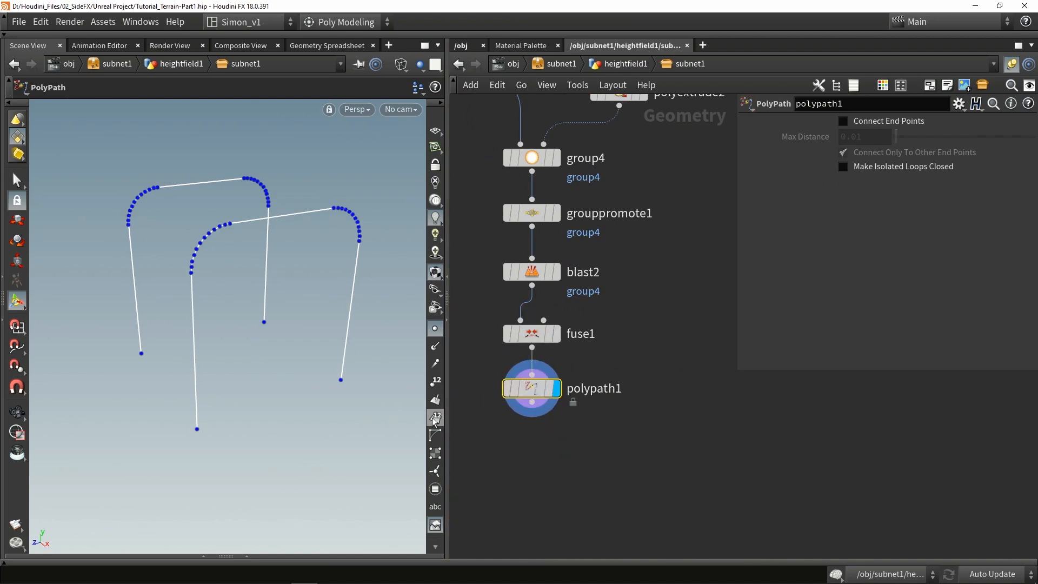
left_click_drag(314, 366, 328, 373, "alt")
left_click(434, 330)
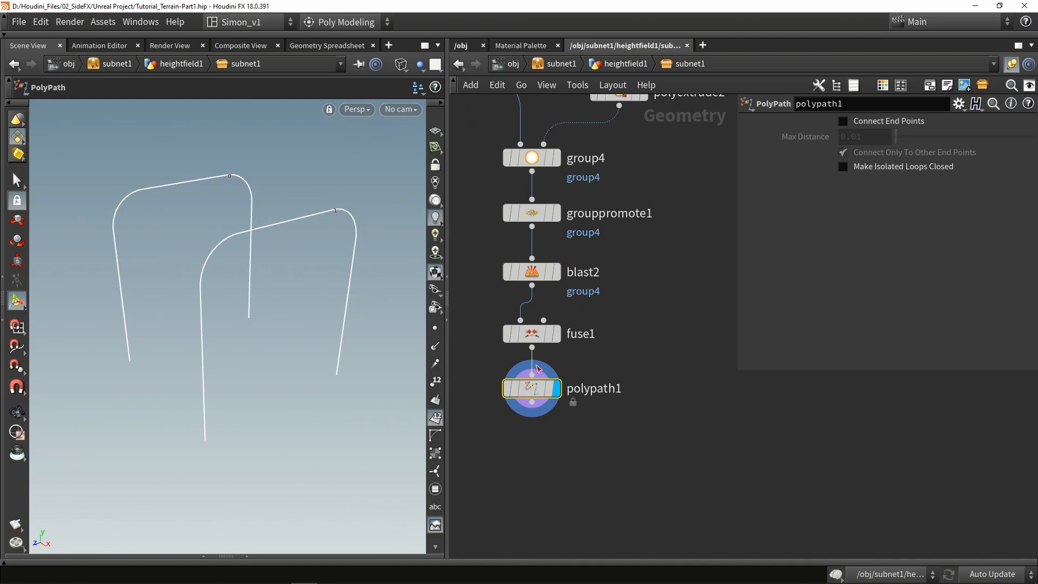
Step: Add a Sweep node fed by polypath1 and display it
key("Tab")
type("swee")
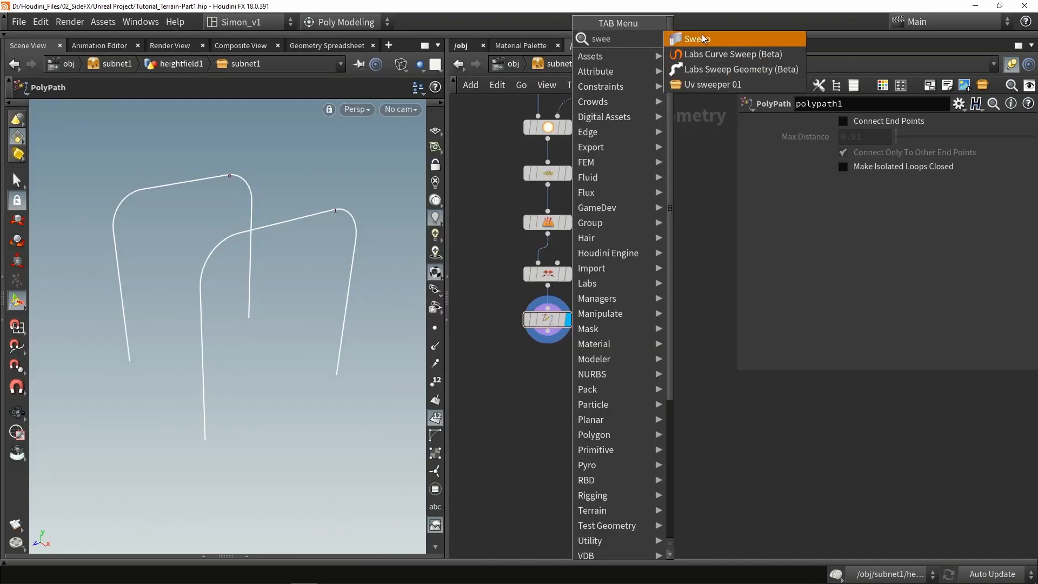
left_click(703, 38)
left_click(548, 396)
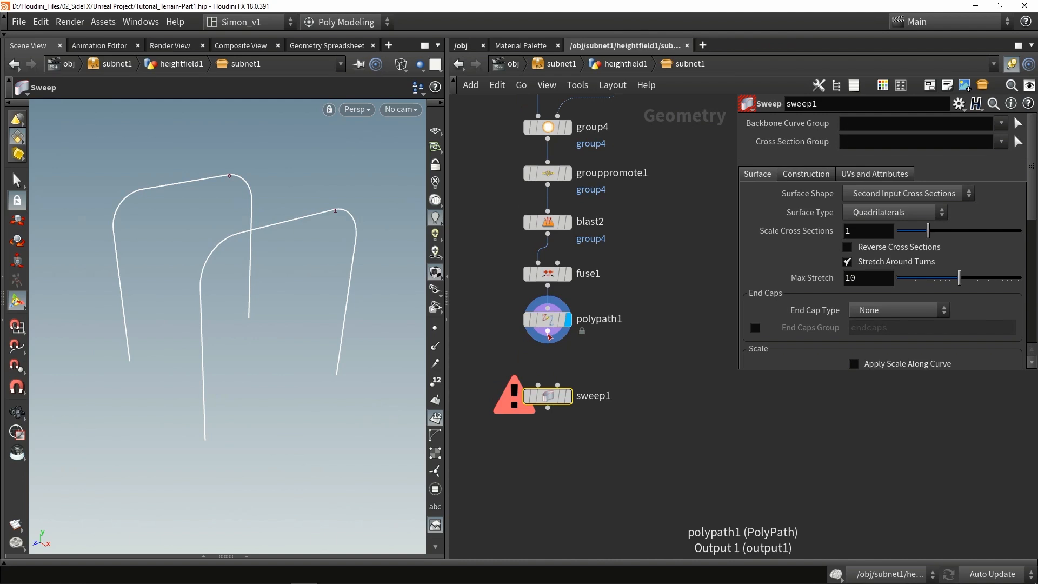
left_click_drag(548, 332, 549, 382)
left_click(567, 382)
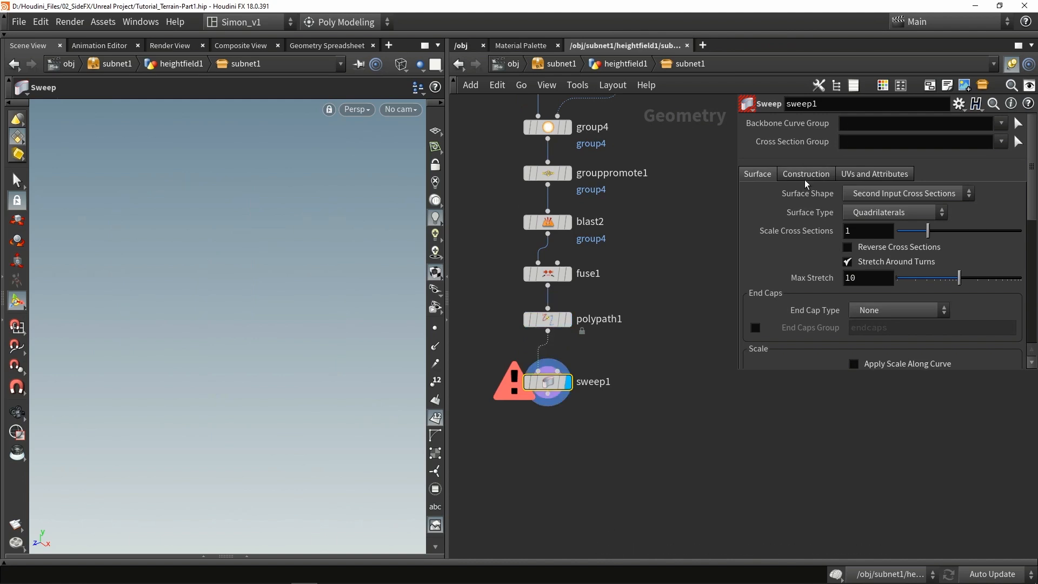
Step: Set sweep1's surface shape to Square Tube, reduce its columns, and increase its width for thicker, simpler arches
left_click(923, 196)
left_click(899, 236)
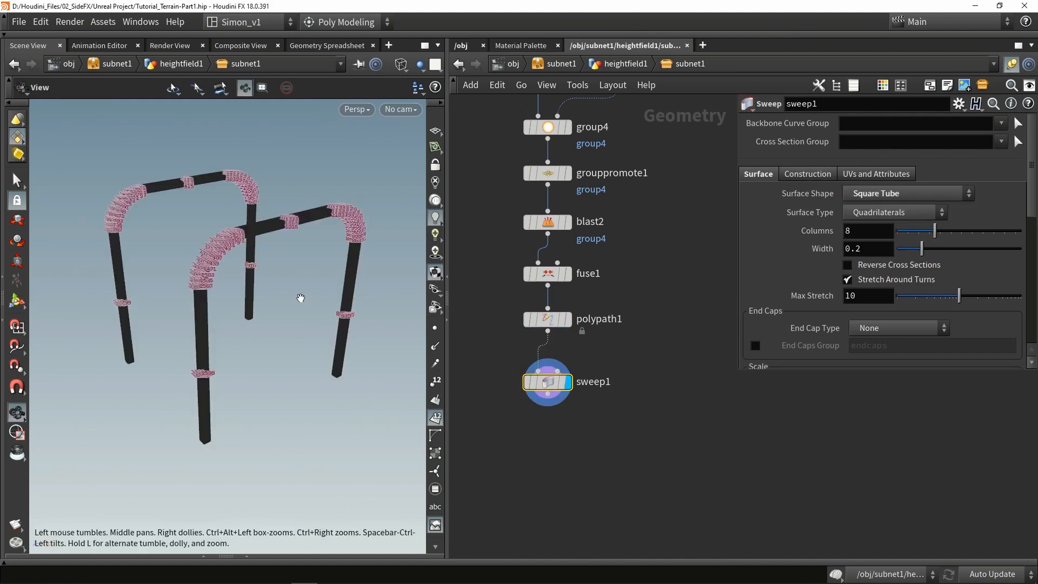
left_click_drag(419, 341, 240, 231)
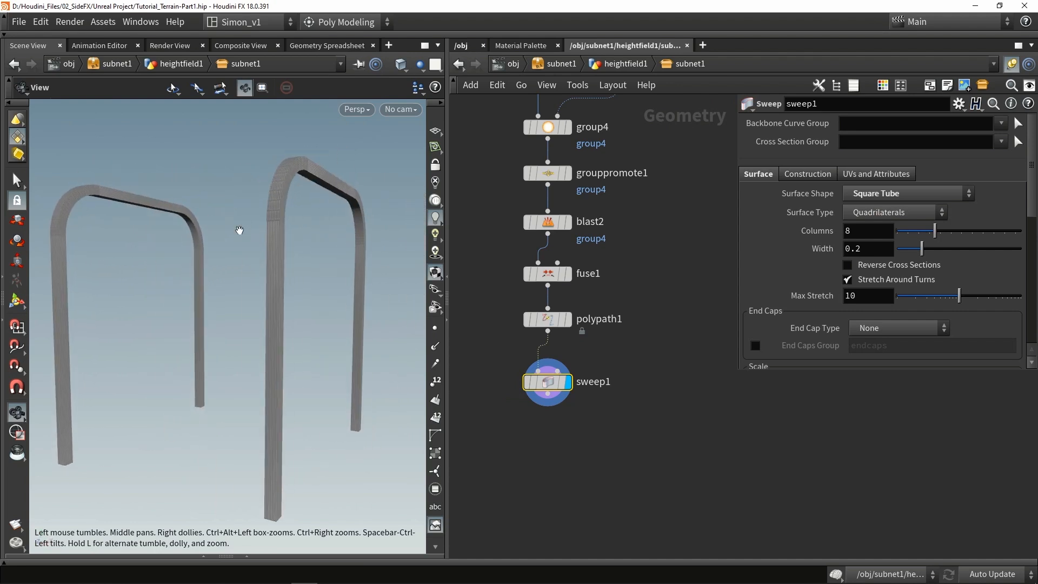
key("Return")
left_click_drag(936, 233, 950, 257)
left_click(548, 391)
Step: Enable Compute UVs and Override Any Existing UVs on sweep1
left_click(875, 174)
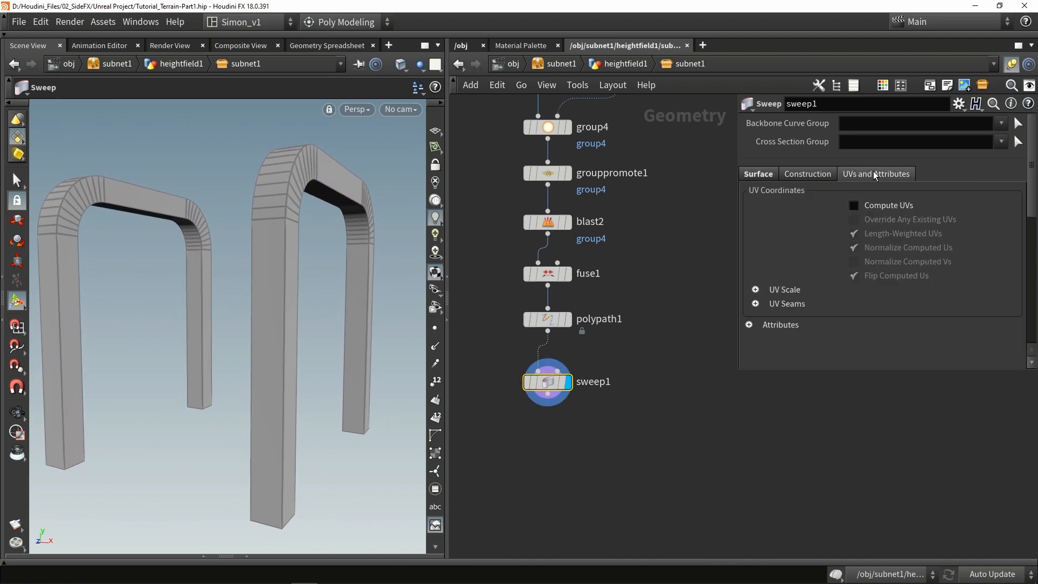
left_click(885, 204)
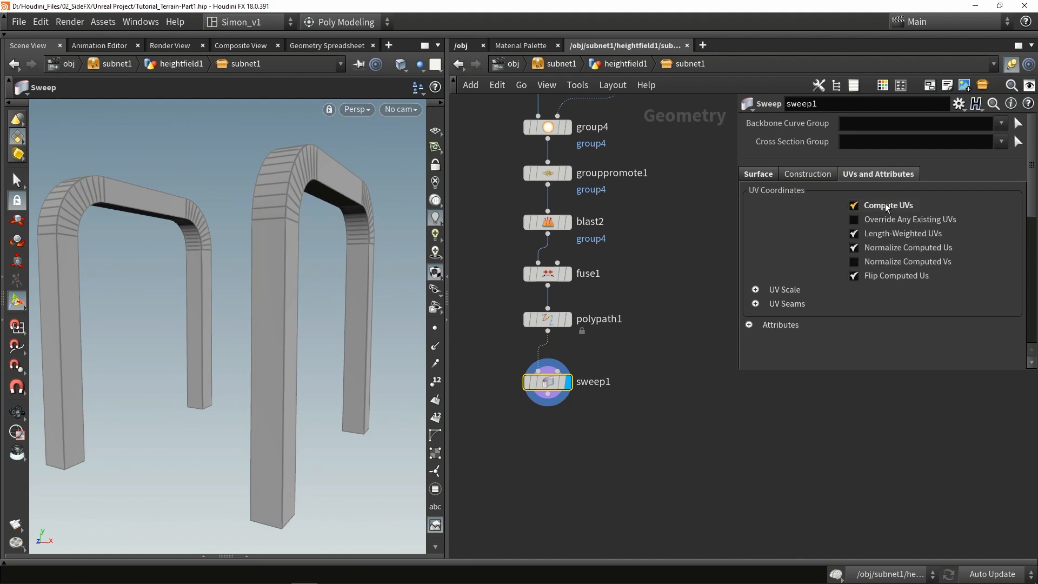
left_click(886, 219)
key("Escape")
Step: Examine the swept arches and their UV layout in the UV view, and return to the perspective view
left_click_drag(307, 322, 286, 331)
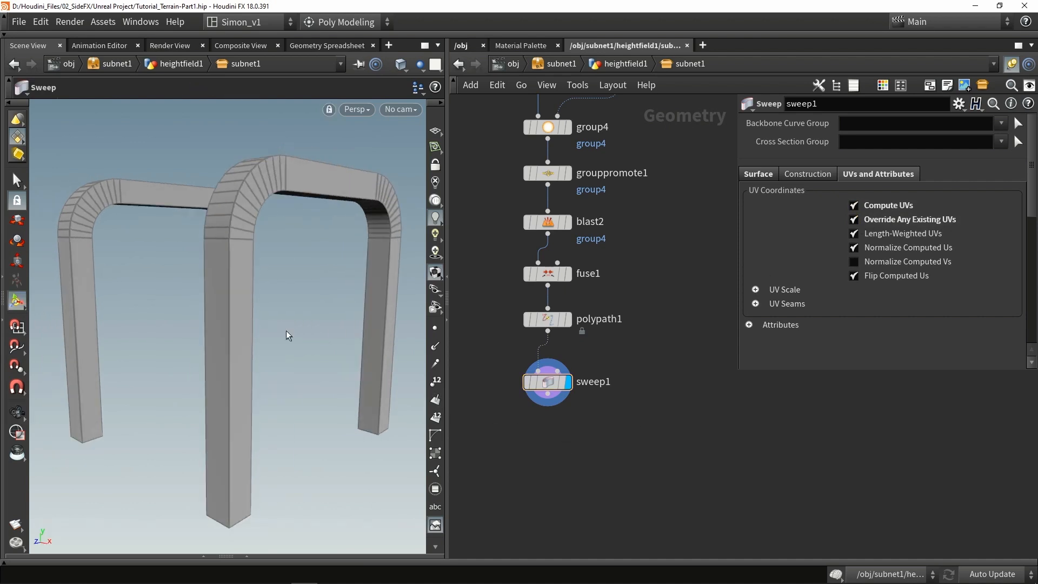
key("space+5")
scroll(286, 329, "down", 1)
scroll(212, 538, "up", 4)
scroll(217, 473, "up", 3)
scroll(218, 473, "down", 5)
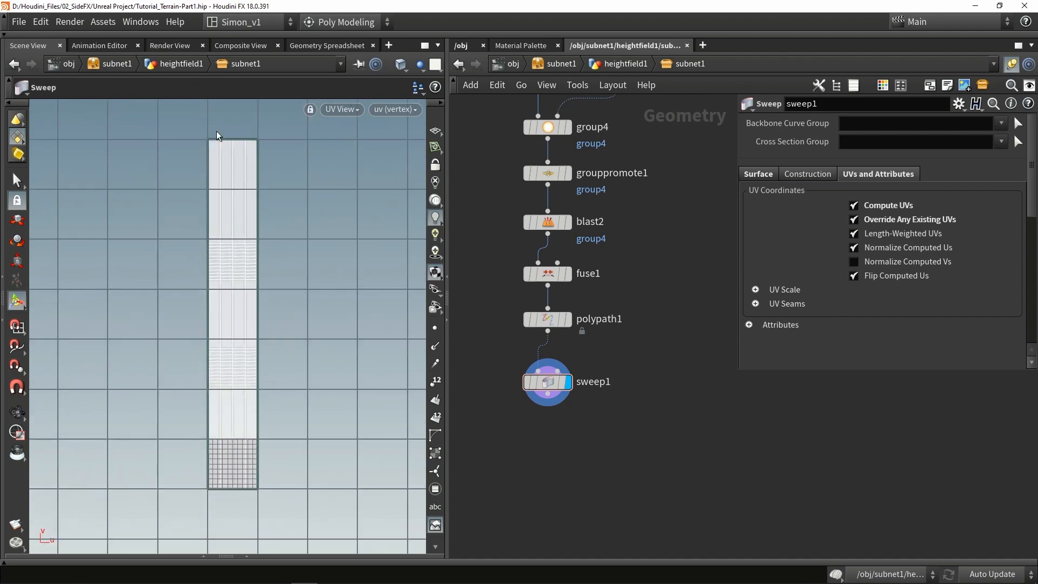
key("space+1")
Step: Add a Labs Detail Mesh node and wire sweep1 into its first input
middle_click_drag(574, 432, 572, 382)
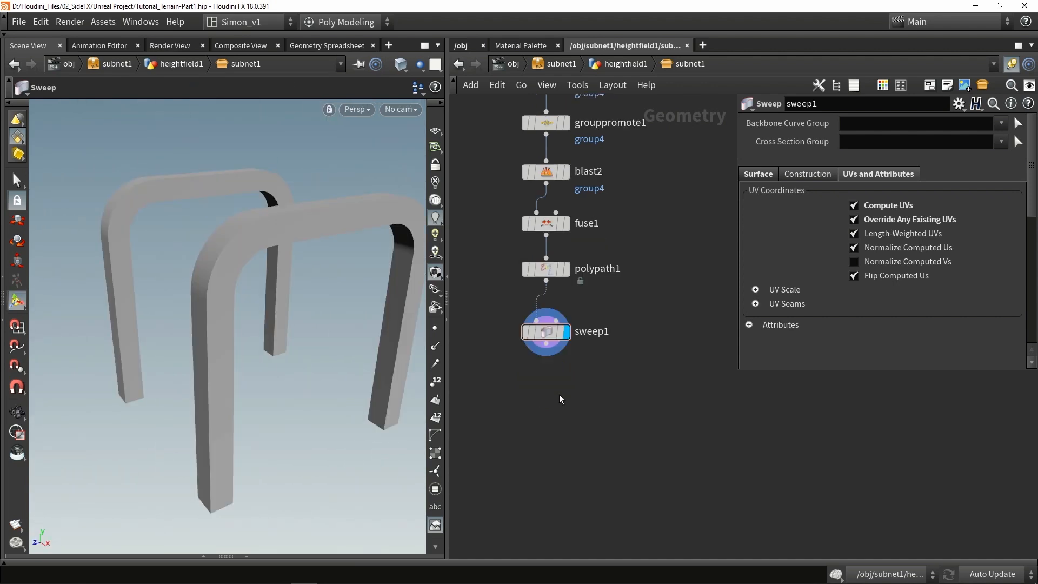
key("Tab")
type("det")
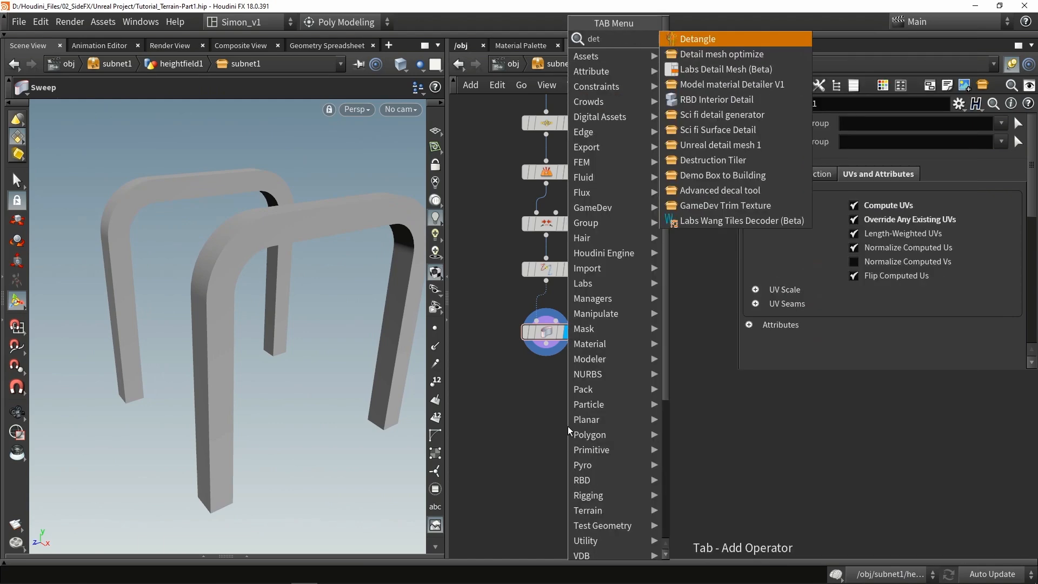
left_click(703, 69)
left_click(620, 400)
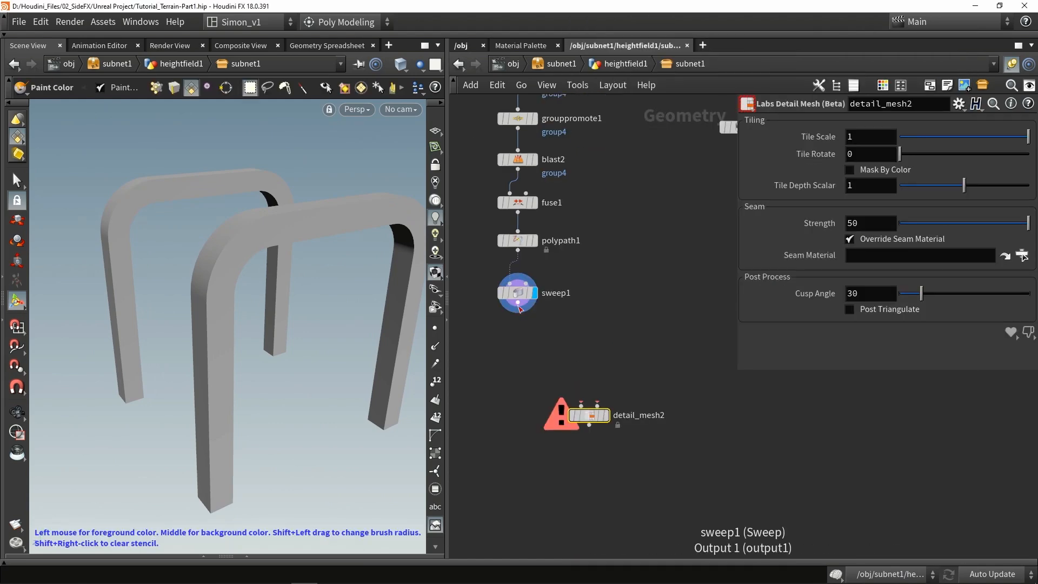
left_click_drag(518, 303, 542, 332)
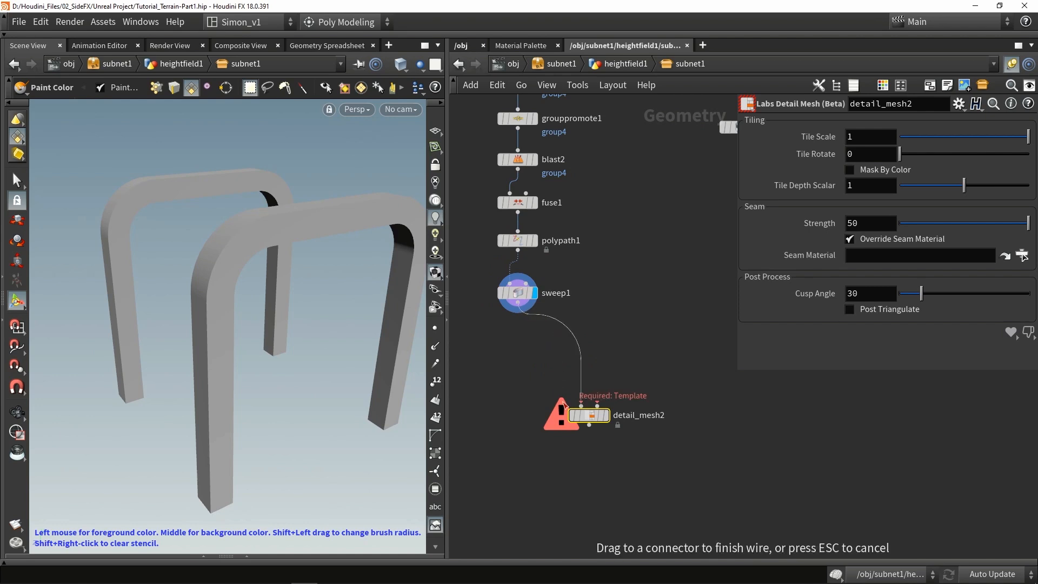
left_click_drag(564, 403, 582, 405)
Step: Wire the polyreduce node that feeds detail_mesh1 into detail_mesh2's second input and display detail_mesh2
scroll(591, 351, "down", 2)
left_click_drag(545, 439, 559, 446)
left_click_drag(711, 142, 559, 433)
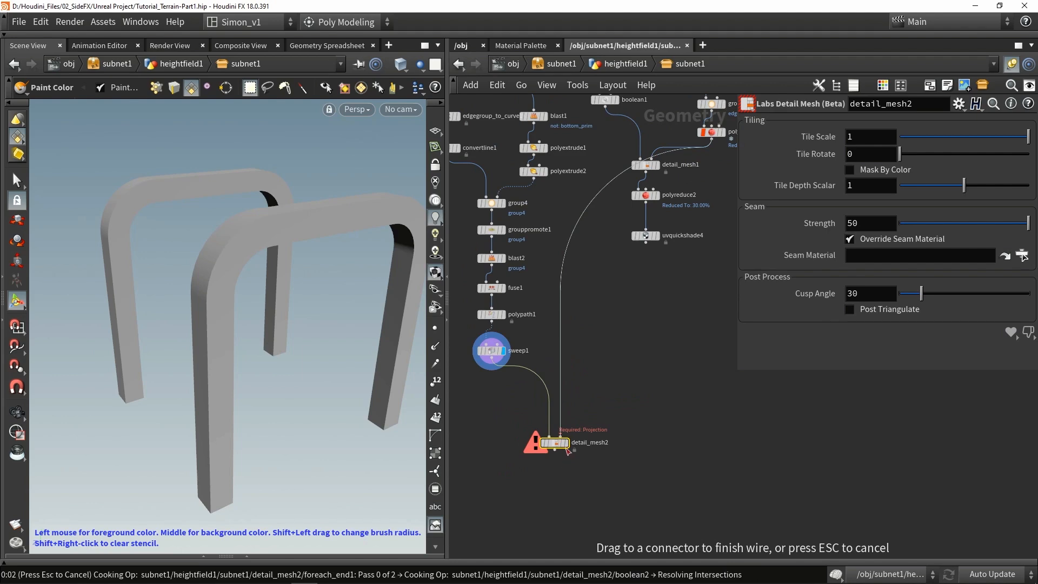
Step: Examine the stone detail on the arches up close, especially around the outer edges and curved corners
left_click_drag(250, 328, 271, 336)
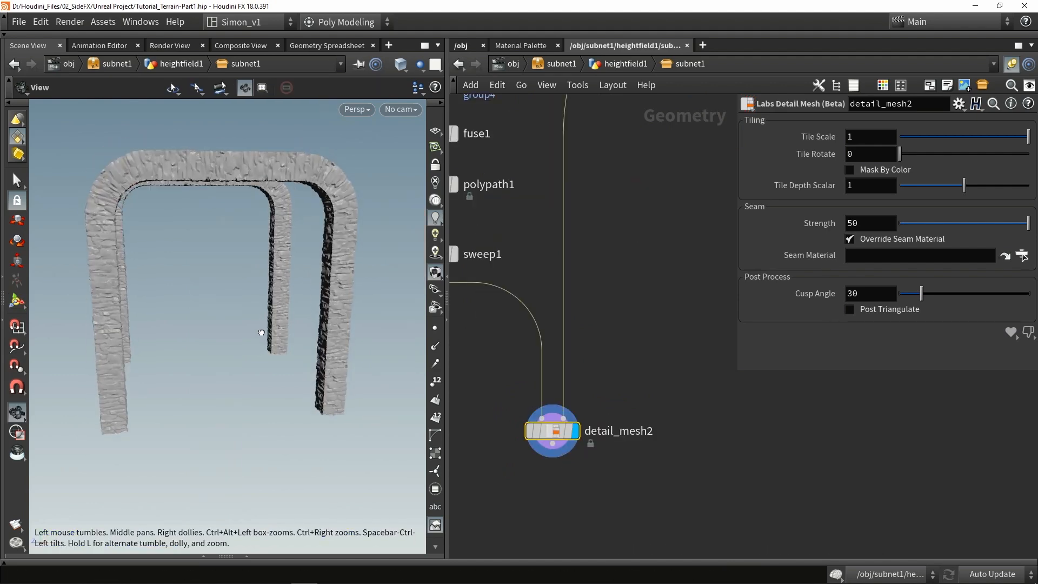
right_click_drag(120, 235, 139, 235)
mouse_move(139, 234)
left_mouse_down()
mouse_move(181, 262)
mouse_move(282, 384)
mouse_move(280, 343)
mouse_move(257, 329)
mouse_move(143, 339)
mouse_move(244, 383)
mouse_move(291, 339)
mouse_move(229, 322)
mouse_move(139, 394)
mouse_move(253, 320)
mouse_move(207, 334)
left_mouse_up()
scroll(239, 364, "up", 5)
scroll(239, 362, "down", 5)
Step: Add a PolyBevel node to the network
key("h")
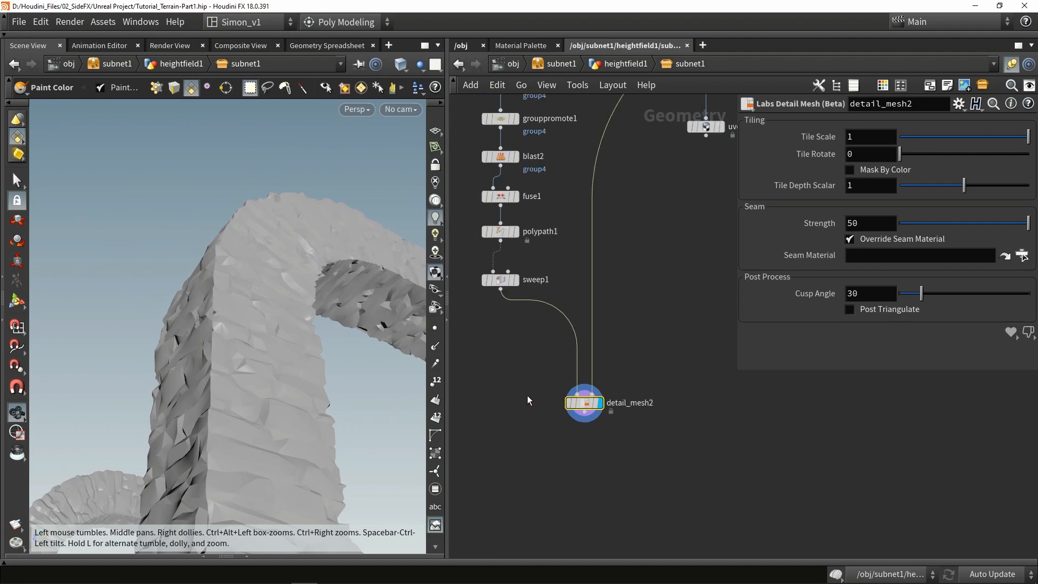
key("Tab")
type("bev")
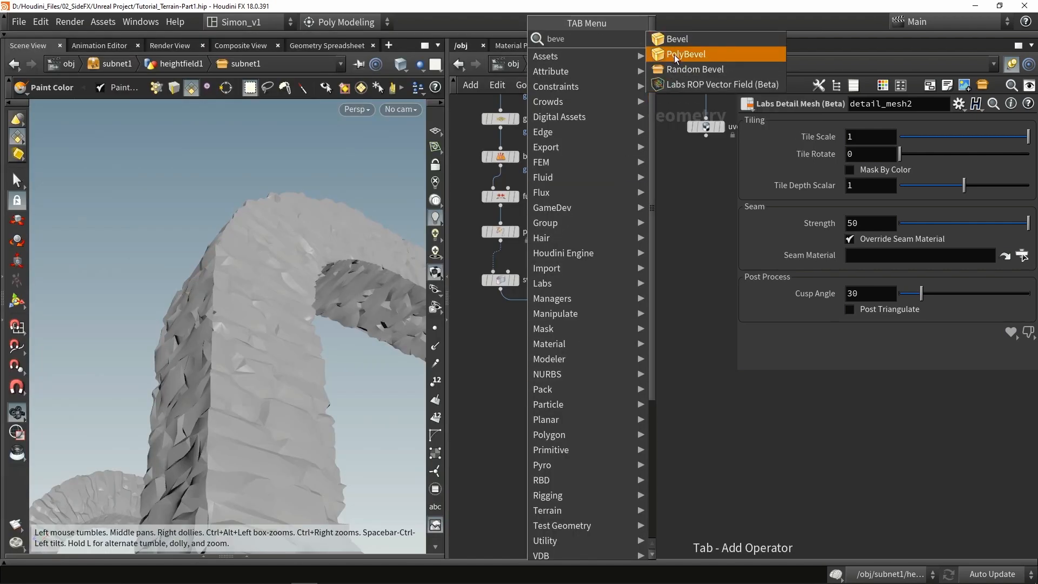
Step: Add a PolyBevel node fed by sweep1, display it, and set its bevel distance to 0.08
left_click(685, 54)
left_click(521, 332)
left_click_drag(501, 289, 513, 324)
left_click(537, 333)
mouse_move(890, 189)
left_mouse_down()
mouse_move(907, 193)
mouse_move(894, 193)
left_mouse_up()
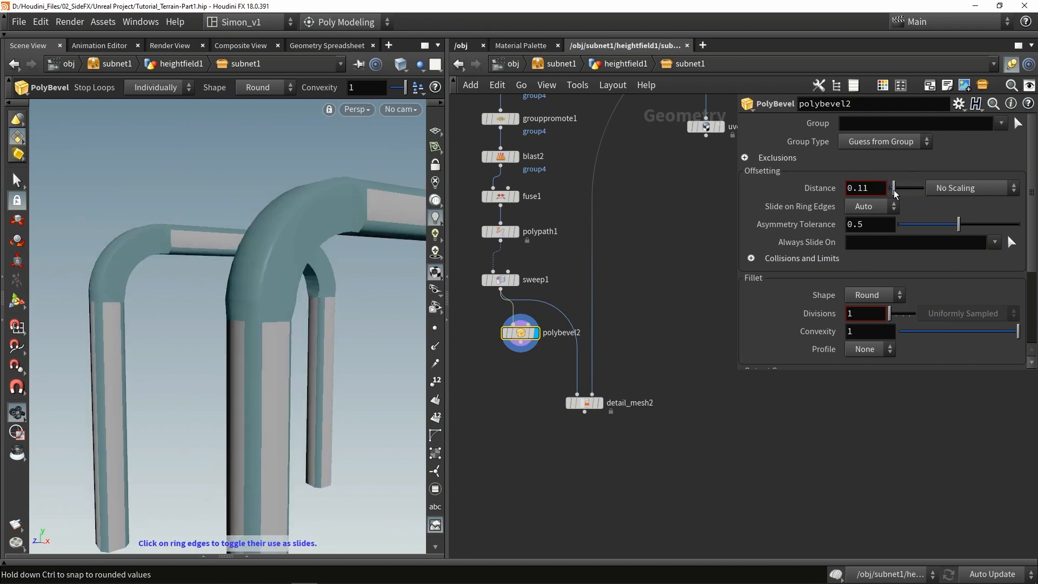
Step: Make the bevel ignore flat edges with a maximum normal angle of 57.4, and set its fillet divisions to 3
left_click(771, 160)
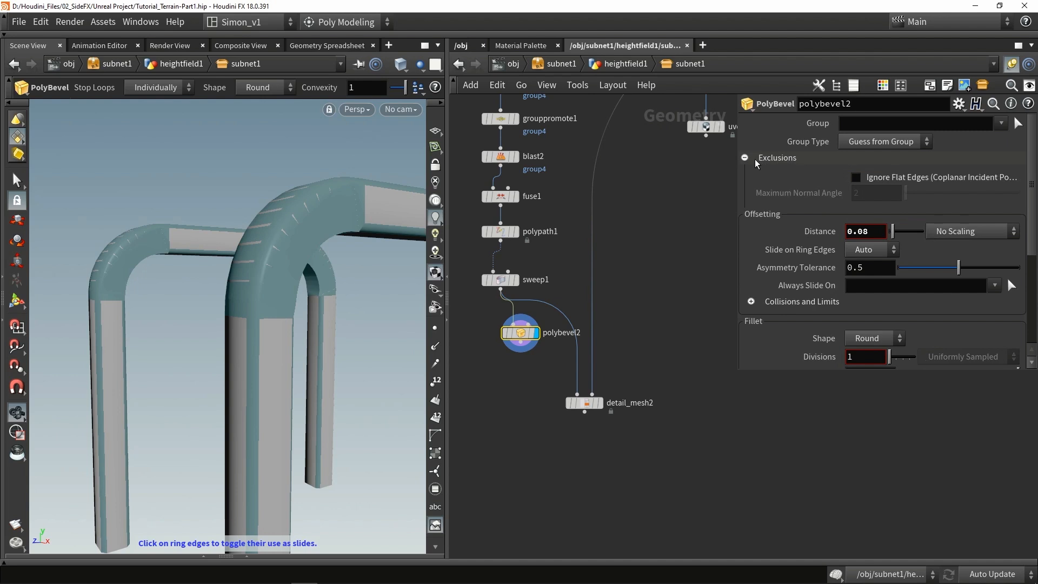
left_click(860, 177)
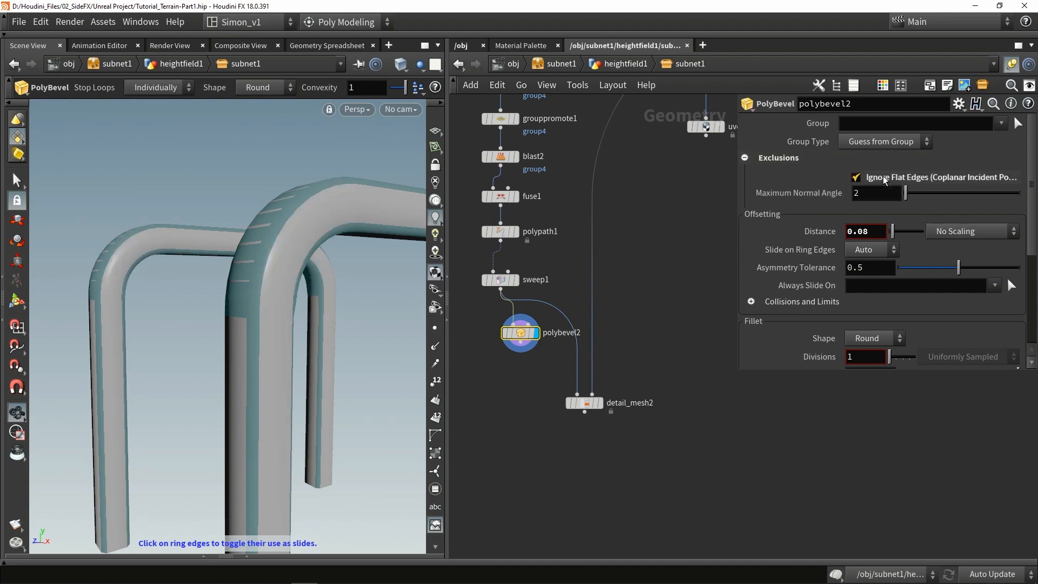
left_click_drag(913, 194, 942, 193)
left_click_drag(366, 269, 330, 266, "alt")
left_click_drag(262, 272, 274, 278, "alt")
scroll(273, 278, "up", 2)
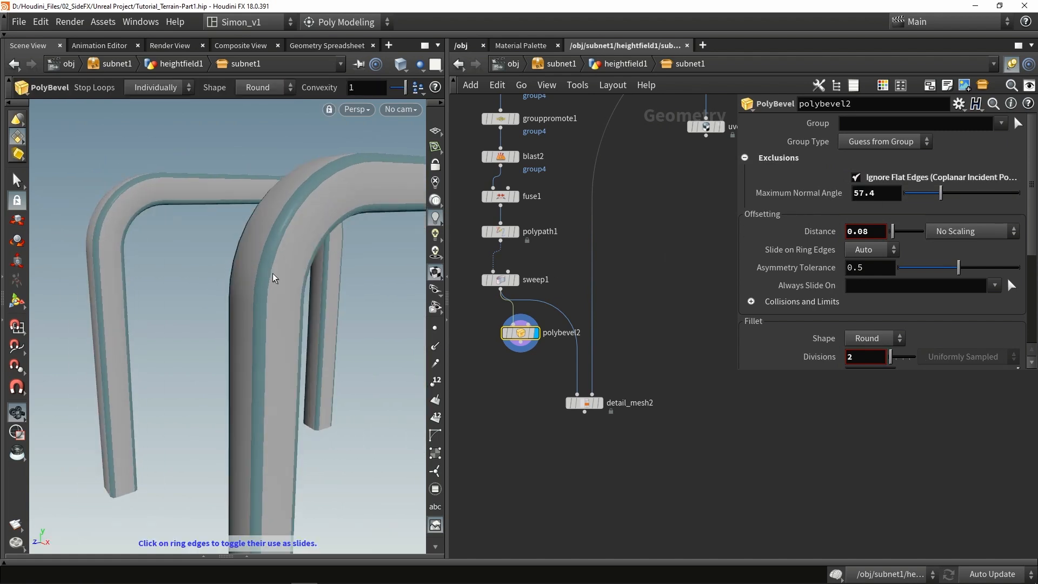
key("w")
key("w")
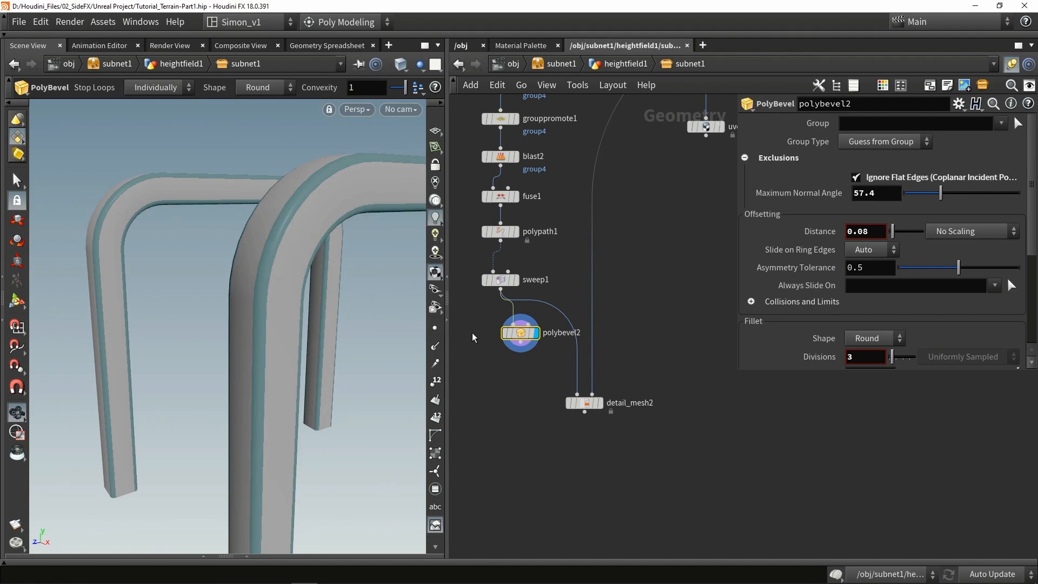
Step: Wire polybevel2 into the first input of detail_mesh2, display detail_mesh2, and align the bevel node under sweep1
mouse_move(520, 352)
left_mouse_down()
mouse_move(554, 383)
mouse_move(603, 404)
left_mouse_up()
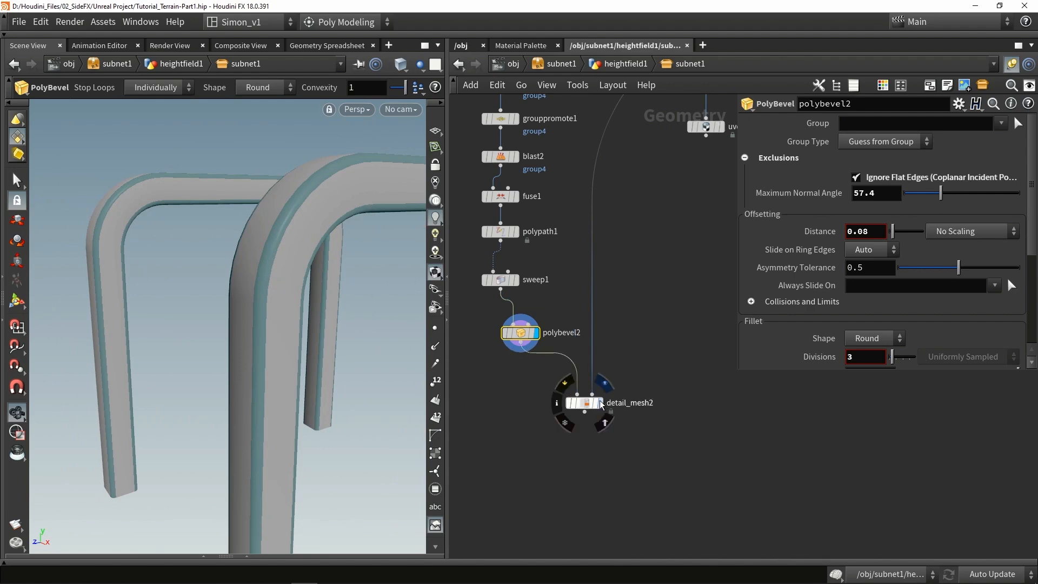
left_click(583, 408)
left_click_drag(266, 326, 208, 382, "alt")
mouse_move(359, 362)
left_mouse_down()
mouse_move(305, 356)
mouse_move(399, 359)
mouse_move(335, 368)
mouse_move(389, 379)
mouse_move(301, 382)
mouse_move(259, 363)
mouse_move(256, 349)
mouse_move(270, 351)
left_mouse_up()
mouse_move(584, 406)
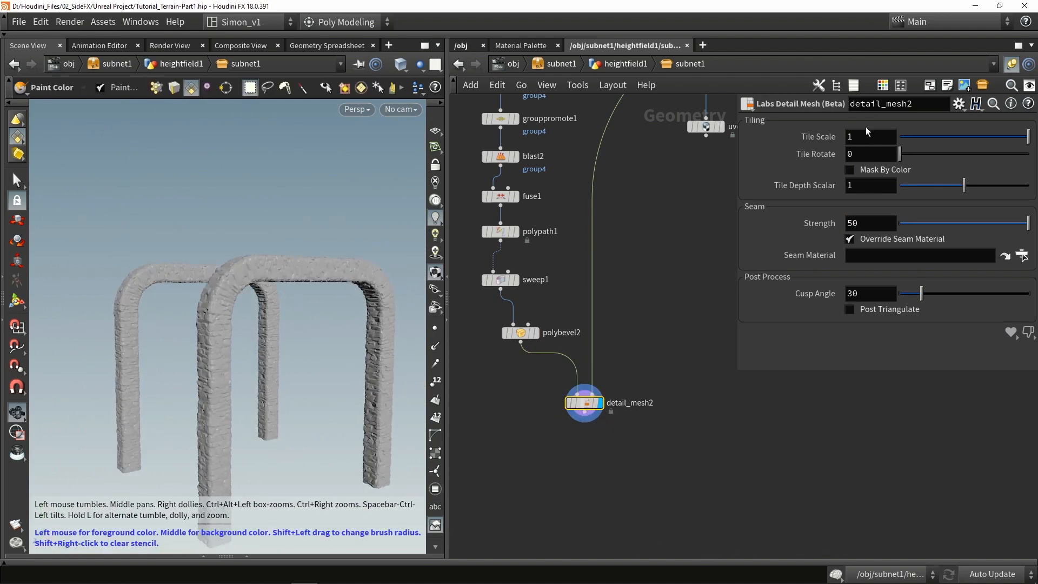
left_click(644, 313)
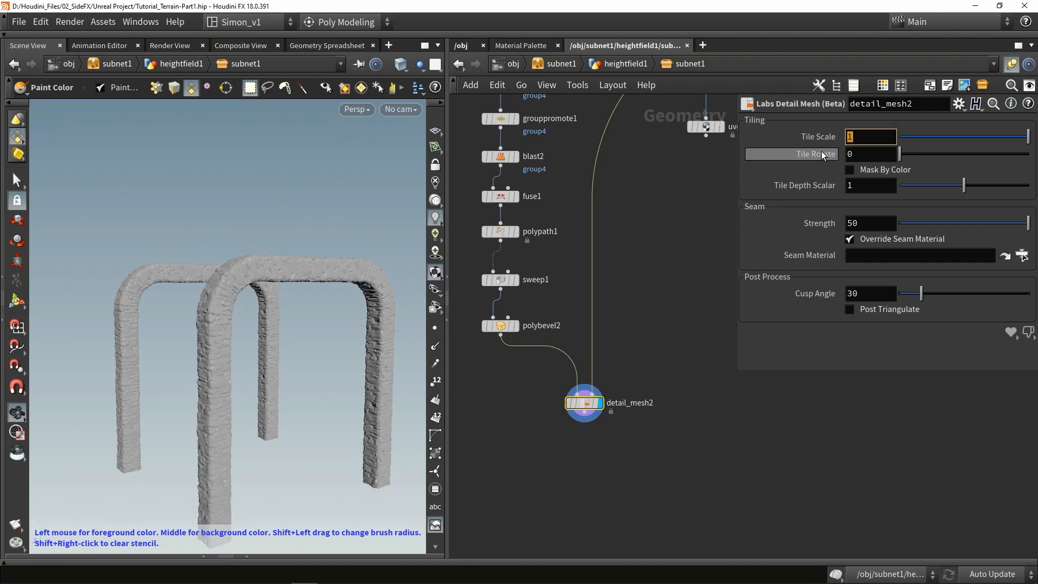
Step: Set the UV scale of sweep1 to 0.2 in both directions
left_click(504, 281)
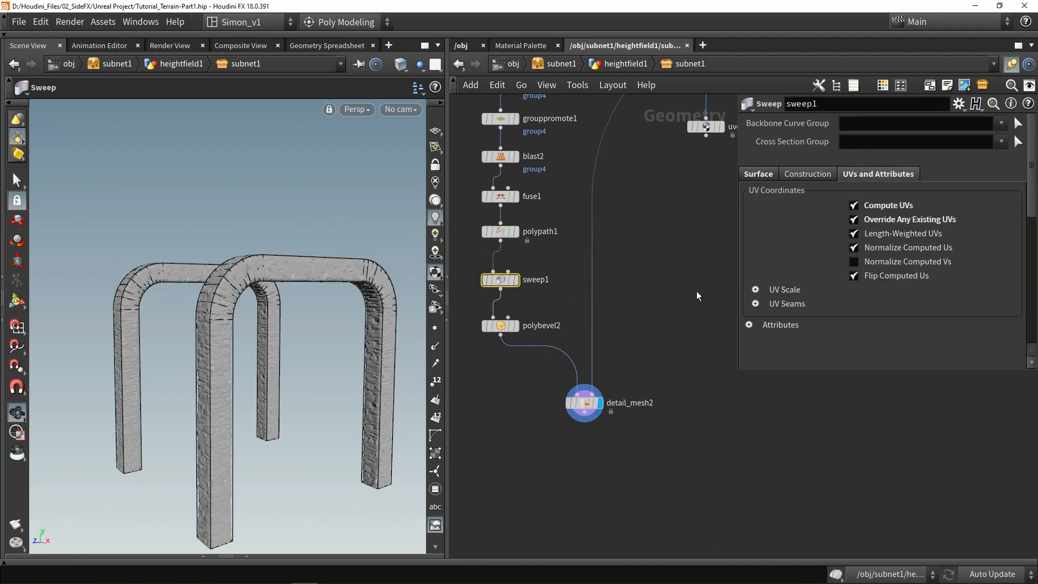
left_click(791, 290)
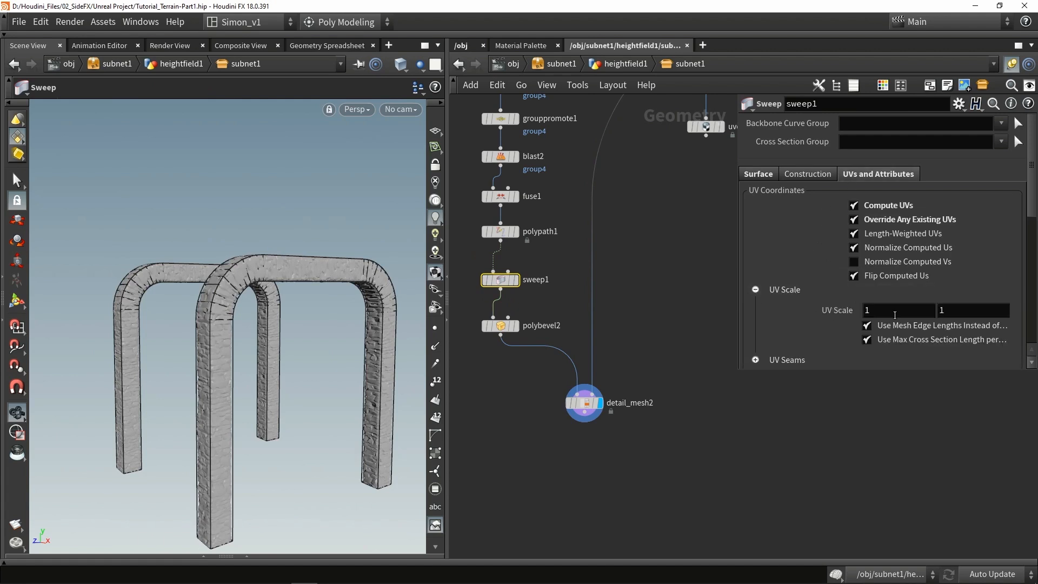
left_click(790, 360)
left_click_drag(876, 238, 784, 240)
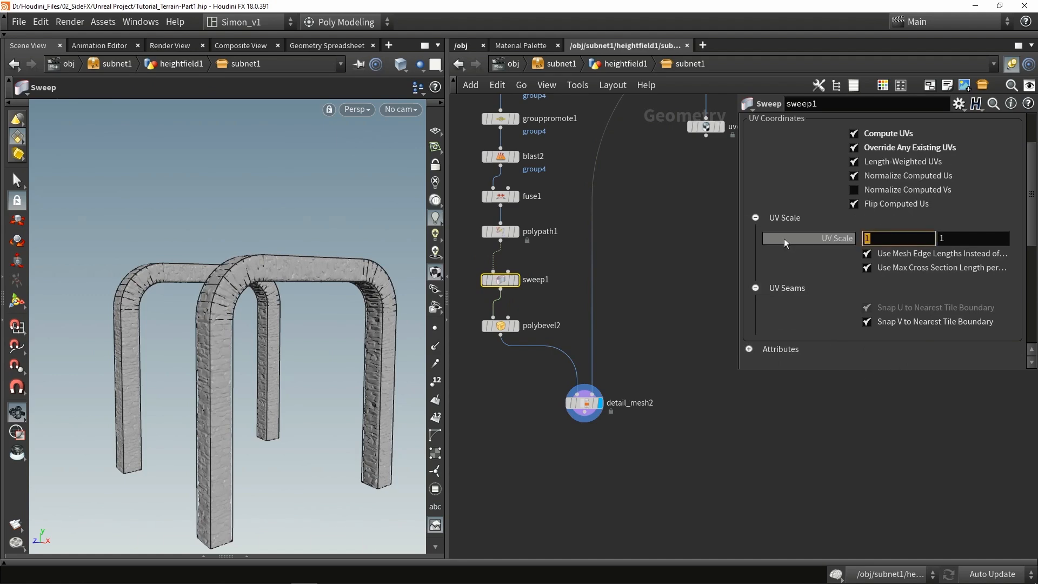
type("0.2")
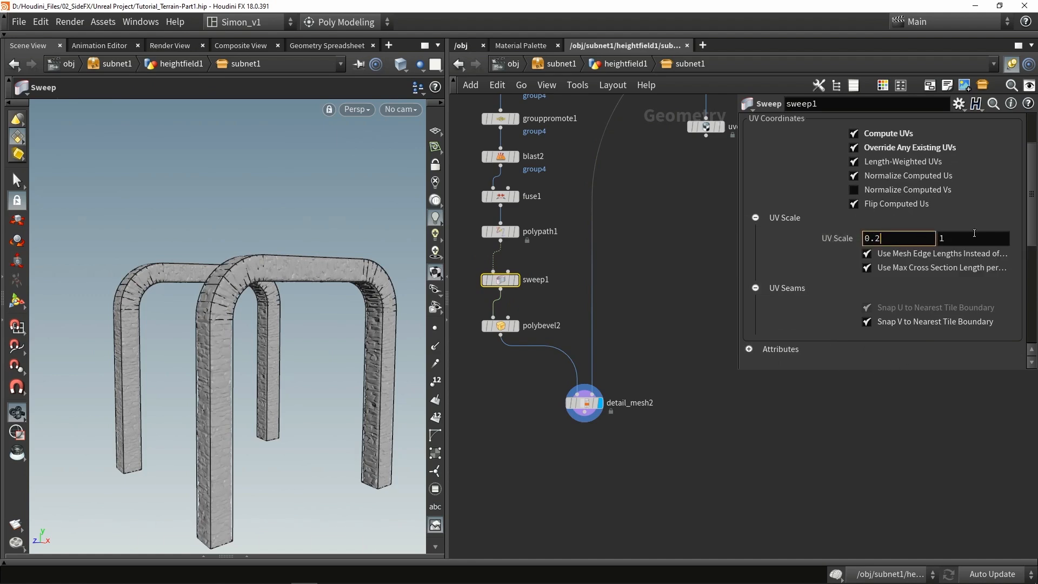
Step: Set the Tile Scale of detail_mesh2 to 2 and check the stone detail around the arches
left_click(585, 403)
mouse_move(359, 375)
left_mouse_down("alt")
mouse_move(281, 371)
mouse_move(359, 368)
mouse_move(255, 387)
mouse_move(292, 404)
mouse_move(262, 397)
left_mouse_up("alt")
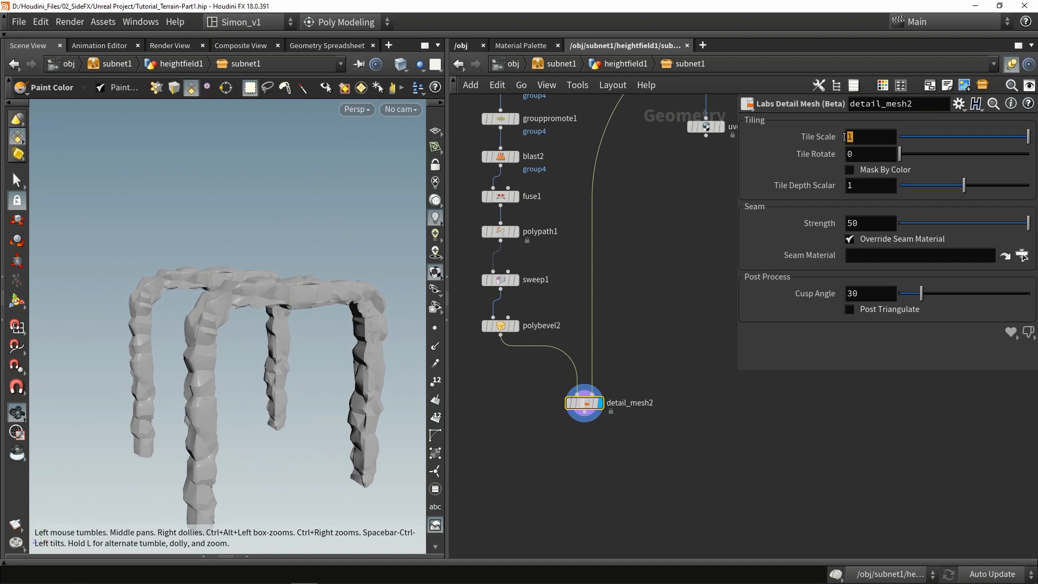
type("2")
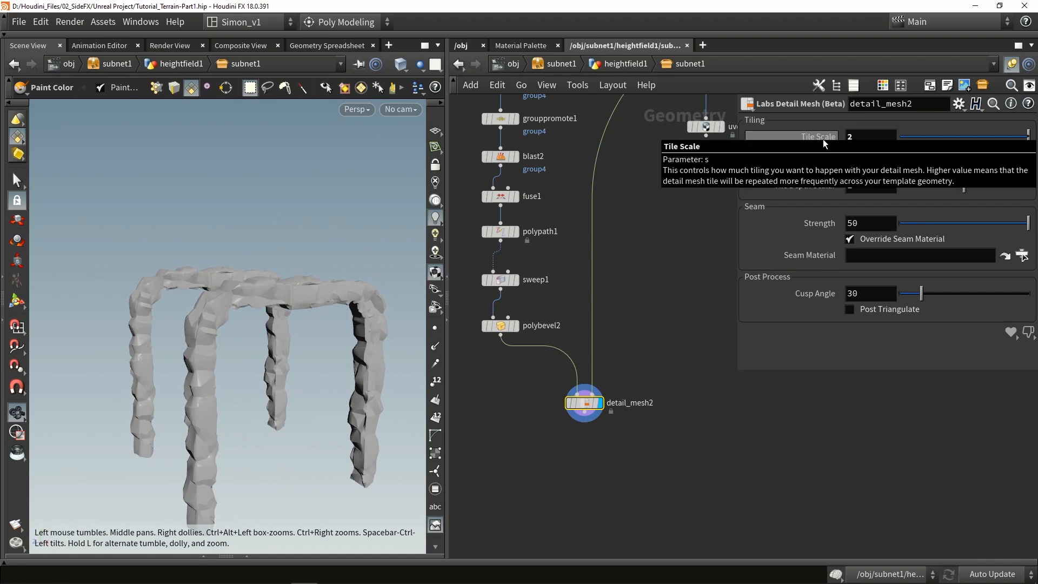
key("Return")
mouse_move(365, 297)
left_mouse_down("alt")
mouse_move(286, 297)
mouse_move(372, 310)
mouse_move(319, 280)
left_mouse_up("alt")
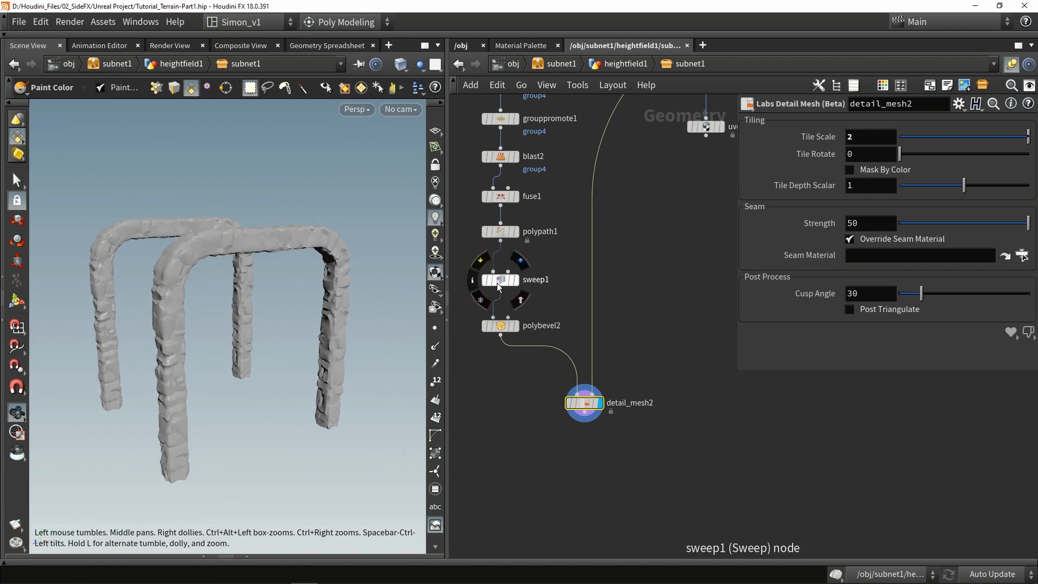
left_click_drag(383, 300, 364, 292, "alt")
right_click_drag(364, 292, 347, 323, "alt")
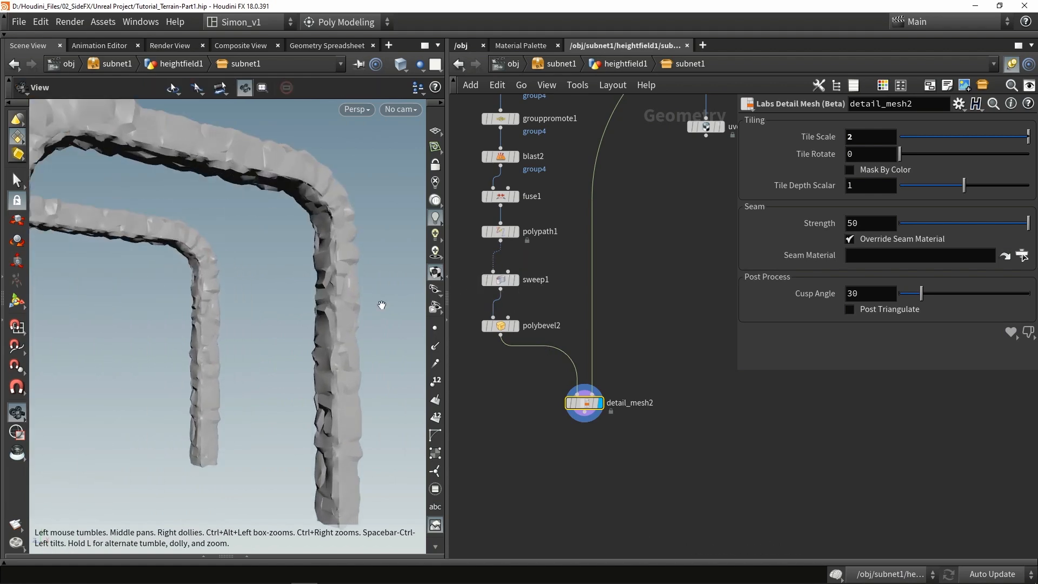
Step: Set the Roll rotation of sweep1's square tube to 39
left_click(501, 284)
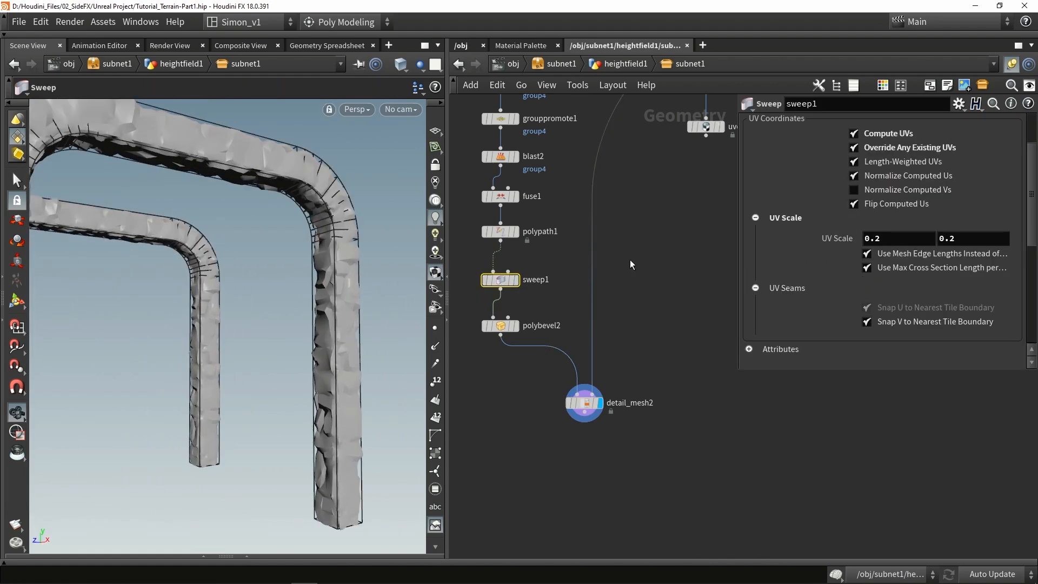
scroll(865, 246, "up", 5)
left_click(758, 173)
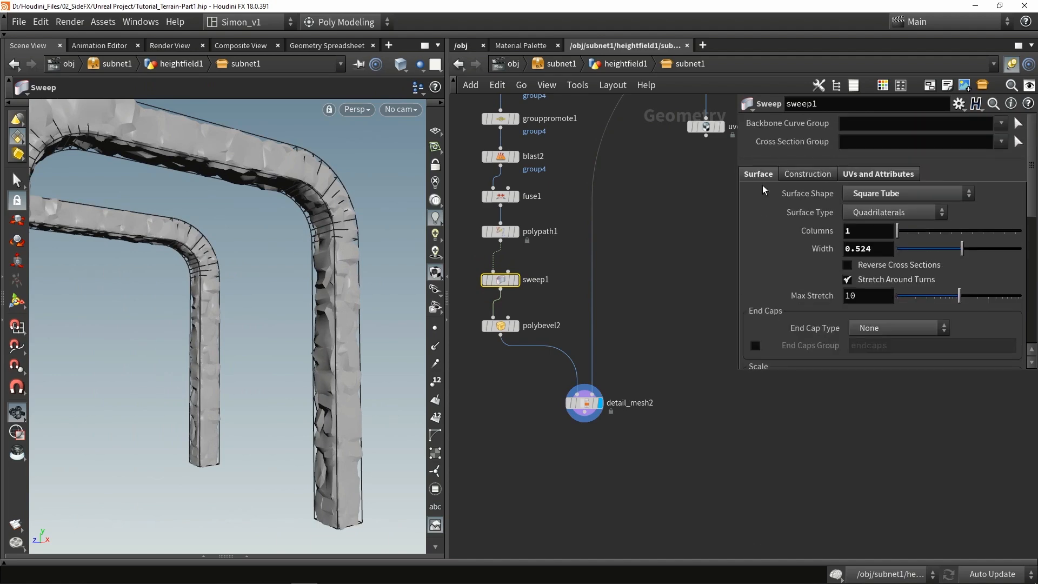
scroll(770, 230, "down", 10)
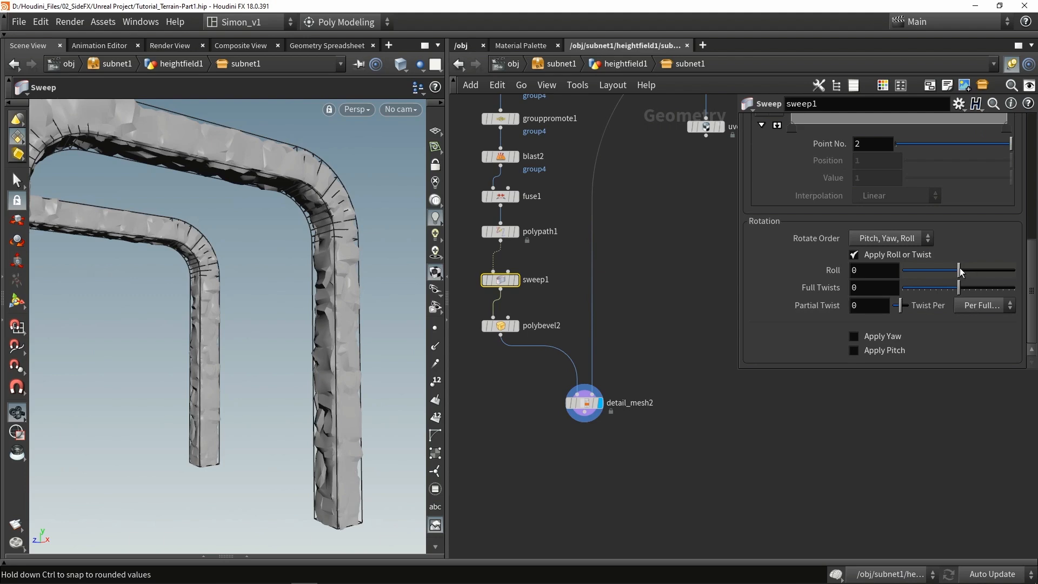
left_click_drag(969, 269, 971, 268)
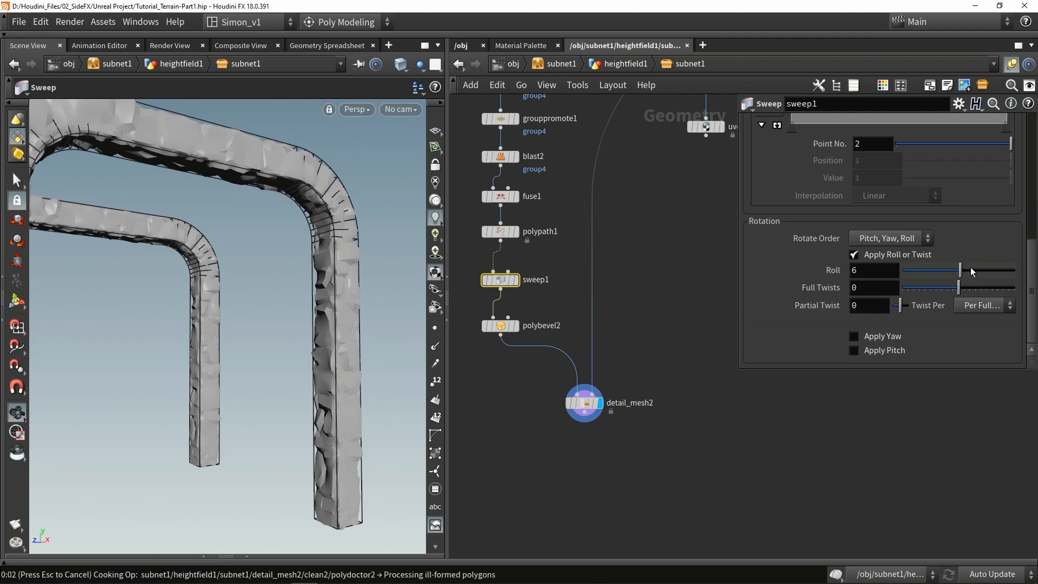
left_click_drag(305, 277, 225, 232, "alt")
Step: Move detail_mesh1 with its polyreduce2 and uvquickshade4 nodes down beside detail_mesh2 in the network
middle_click_drag(684, 385, 595, 406)
scroll(596, 403, "down", 2)
scroll(602, 364, "down", 3)
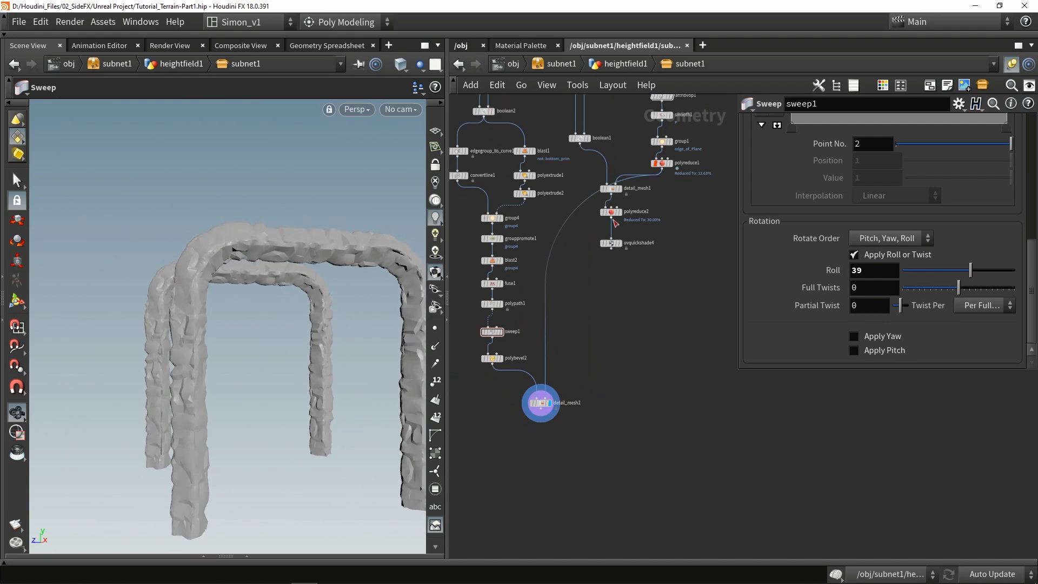
left_click_drag(611, 187, 611, 185)
left_click_drag(613, 190, 608, 405)
middle_click_drag(568, 429, 562, 371)
scroll(560, 373, "up", 2)
Step: Add a Merge node between the two branches and connect detail_mesh2 and detail_mesh1 to it
left_click(556, 378)
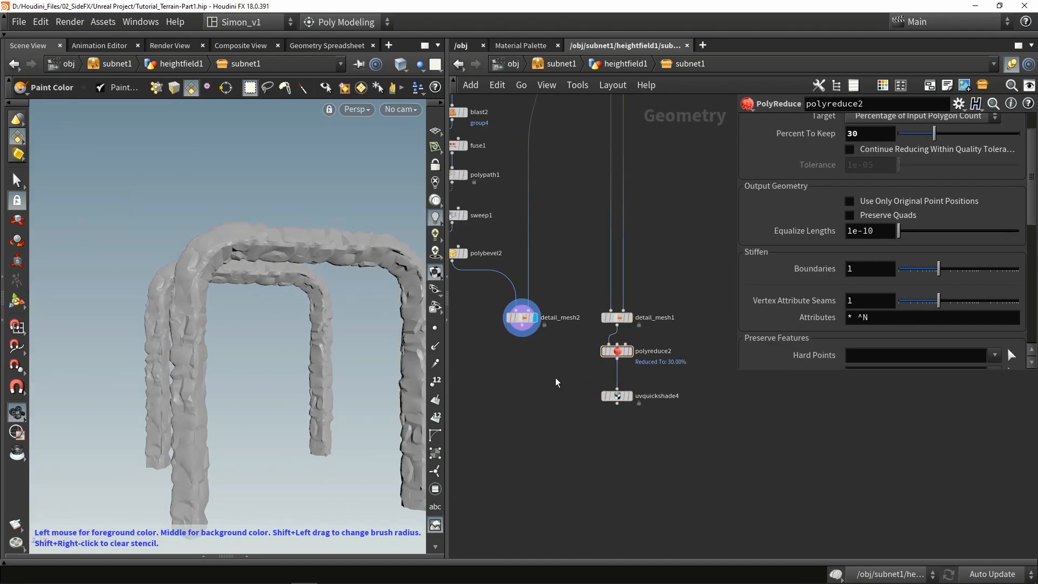
key("Tab")
type("merge")
key("Return")
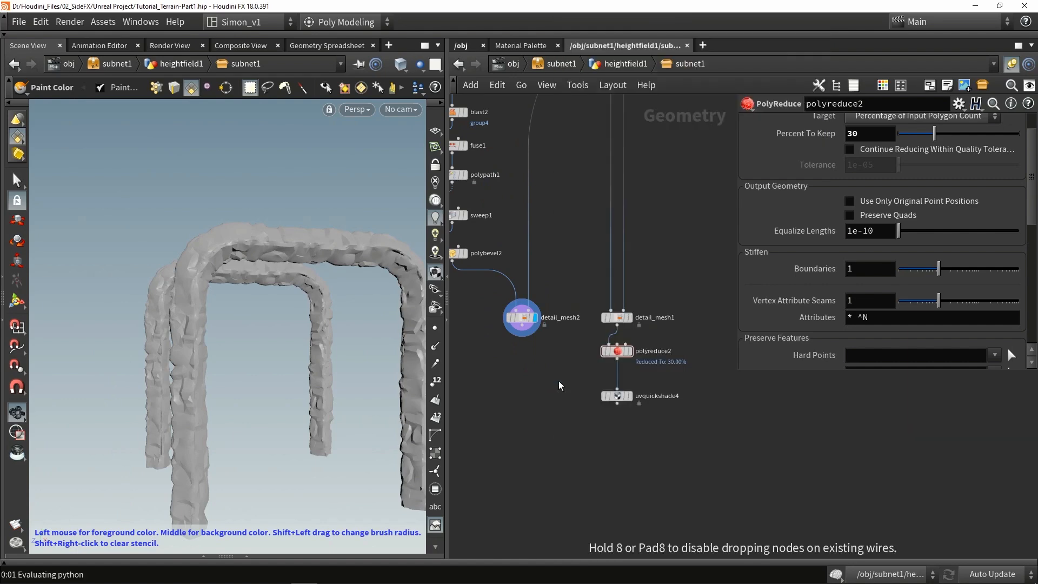
left_click(559, 380)
scroll(559, 380, "up", 3)
left_click_drag(499, 286, 559, 364)
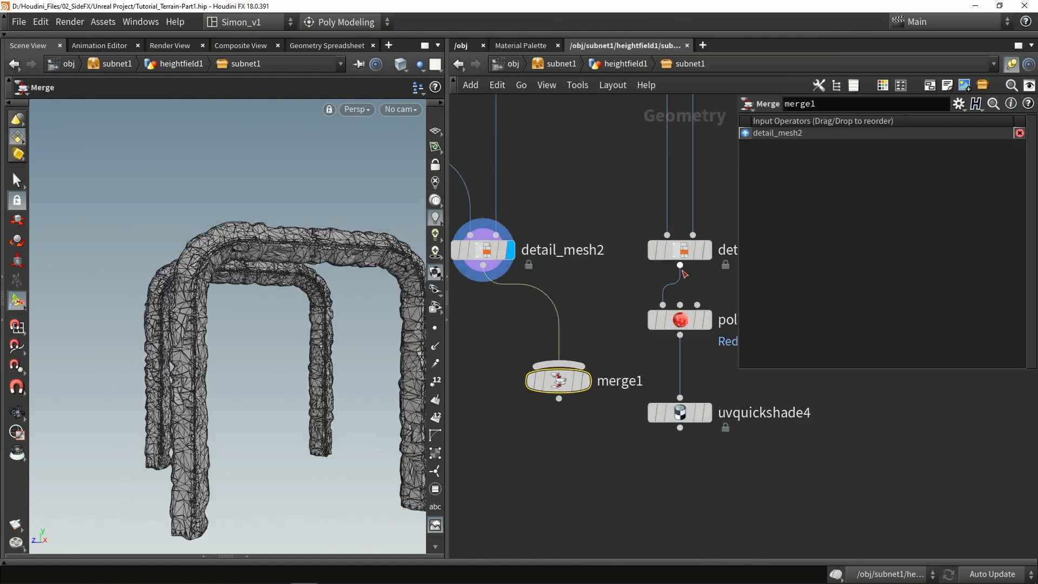
left_click_drag(679, 265, 568, 363)
Step: Feed polyreduce2 from merge1, tidy it and uvquickshade4 under the merge, and display uvquickshade4
left_click_drag(714, 488, 663, 461)
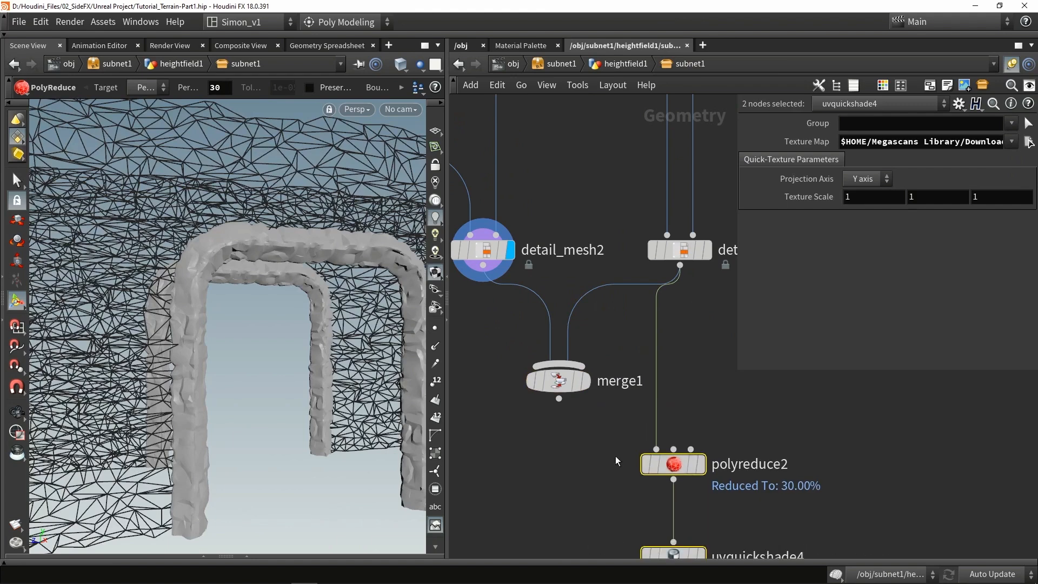
middle_click_drag(618, 443, 532, 340)
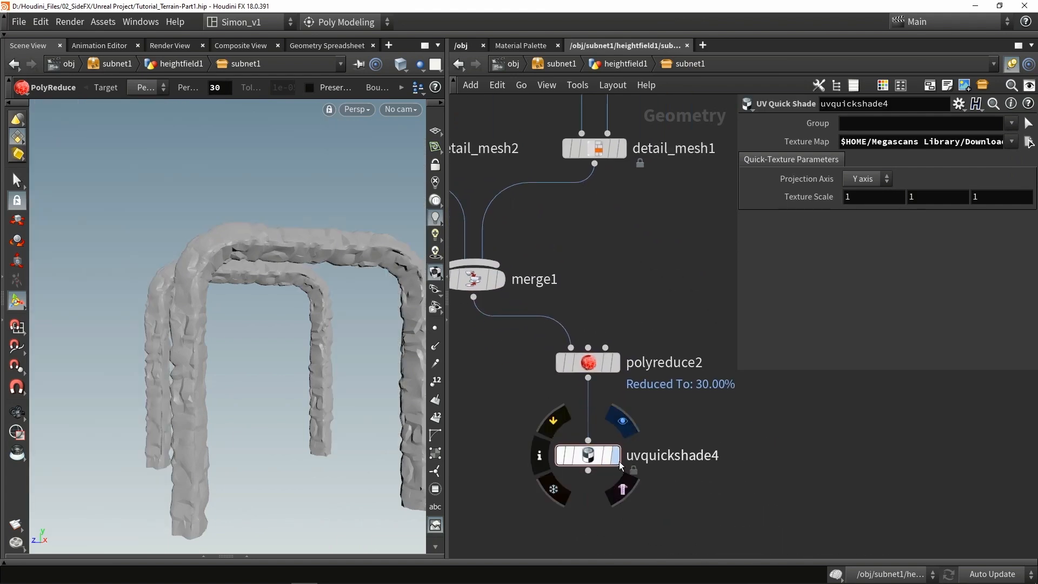
left_click(589, 460)
left_click_drag(713, 517, 571, 330)
left_click_drag(596, 364, 481, 347)
left_click(621, 315)
Step: Examine the textured stone trim around the archway and how it meets the wall
left_click_drag(275, 318, 294, 301, "alt")
left_click_drag(271, 353, 213, 261, "alt")
scroll(258, 296, "up", 4)
scroll(211, 258, "up", 3)
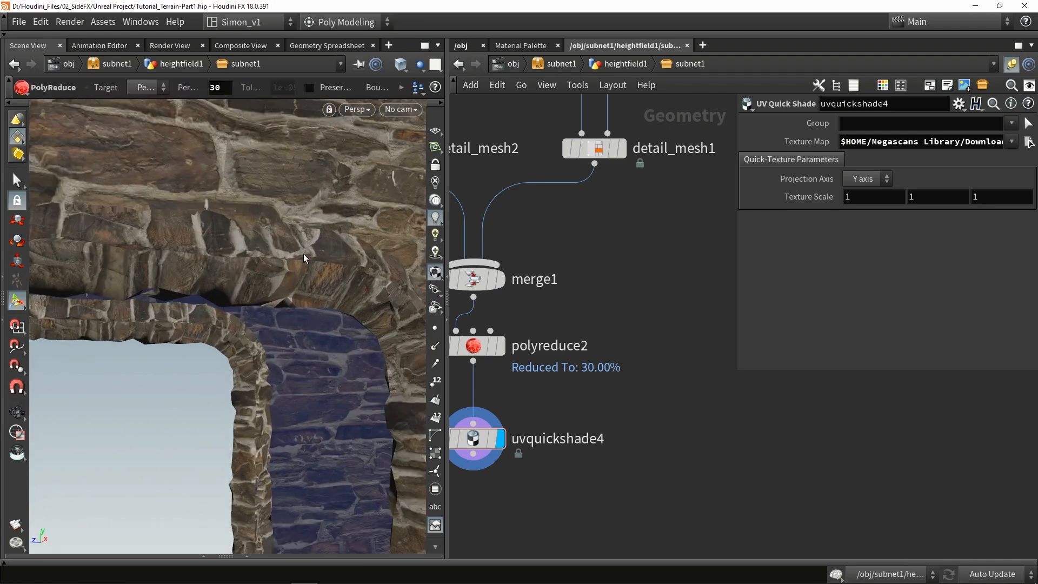
left_click_drag(281, 264, 250, 283, "alt")
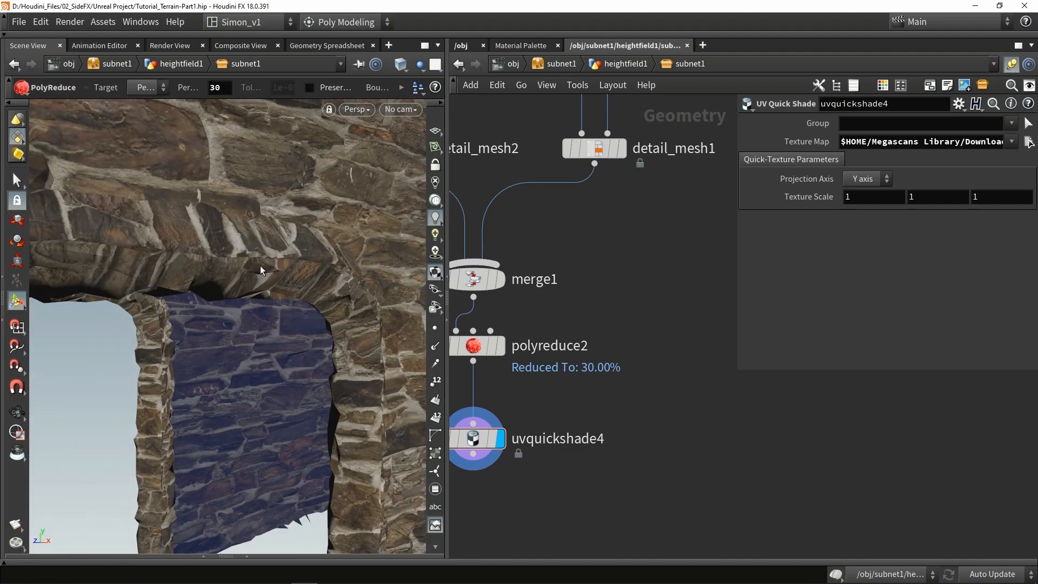
middle_click_drag(591, 310, 745, 341)
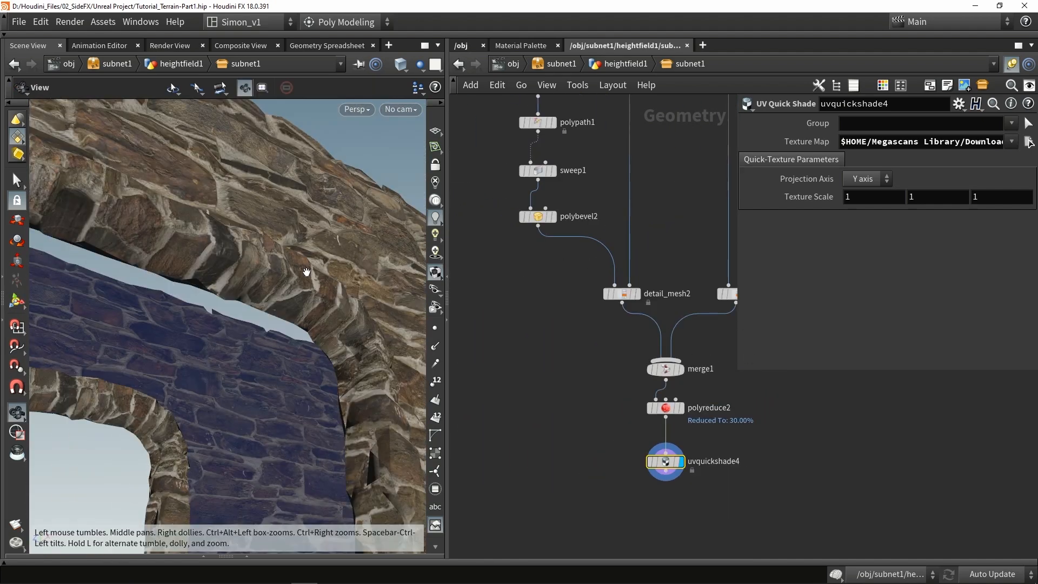
left_click_drag(306, 270, 189, 215, "alt")
left_click_drag(308, 277, 303, 336, "alt")
scroll(528, 431, "down", 5)
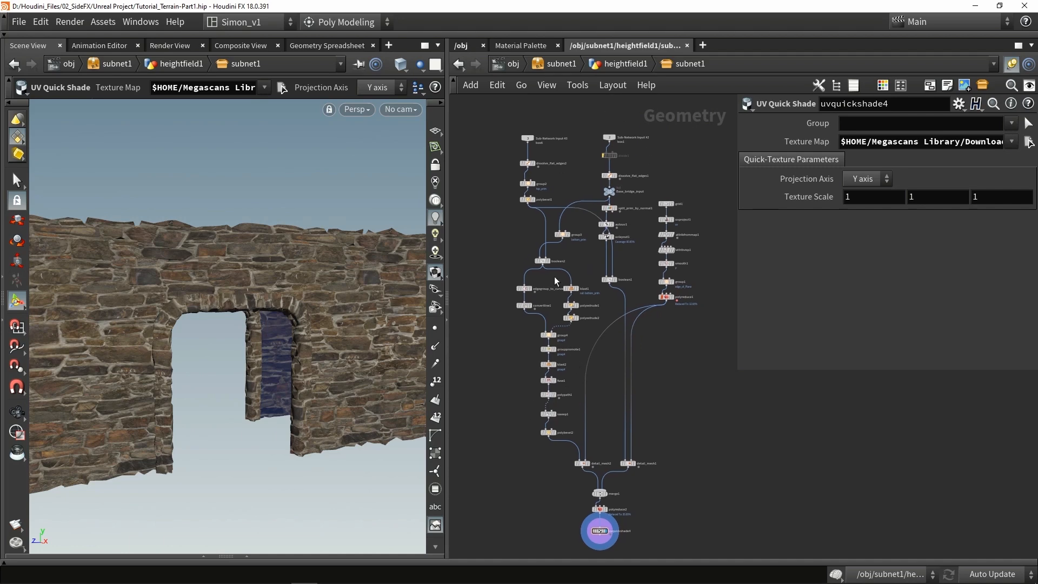
Step: Display boolean2 and have it output the B Inside A primitive group named binsidea
scroll(556, 195, "up", 4)
left_click(537, 252)
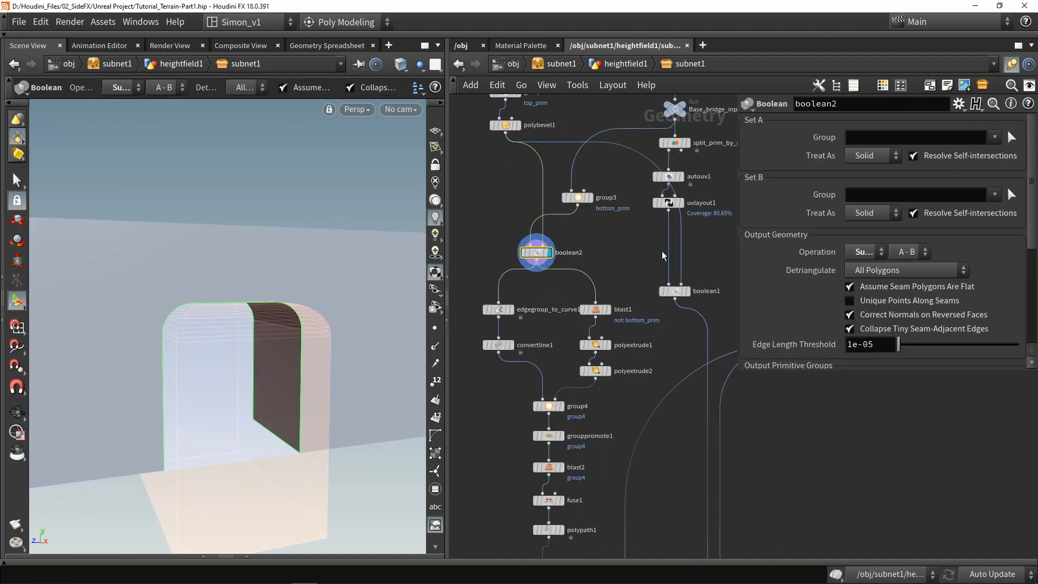
scroll(819, 243, "down", 5)
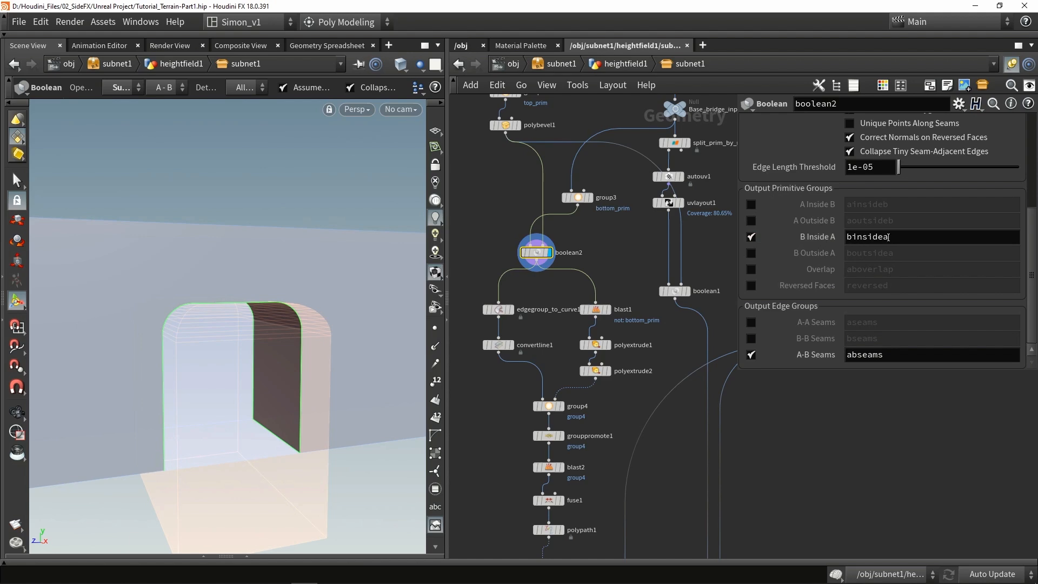
Step: Add a Blast node fed by boolean2, display it, and set its group to binsidea
key("Tab")
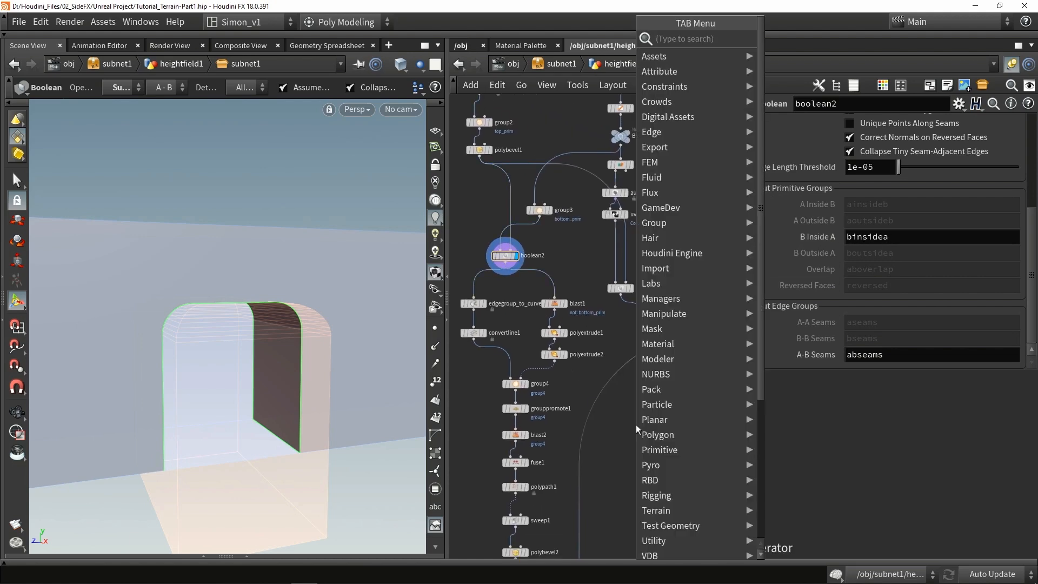
type("bl")
type("ast")
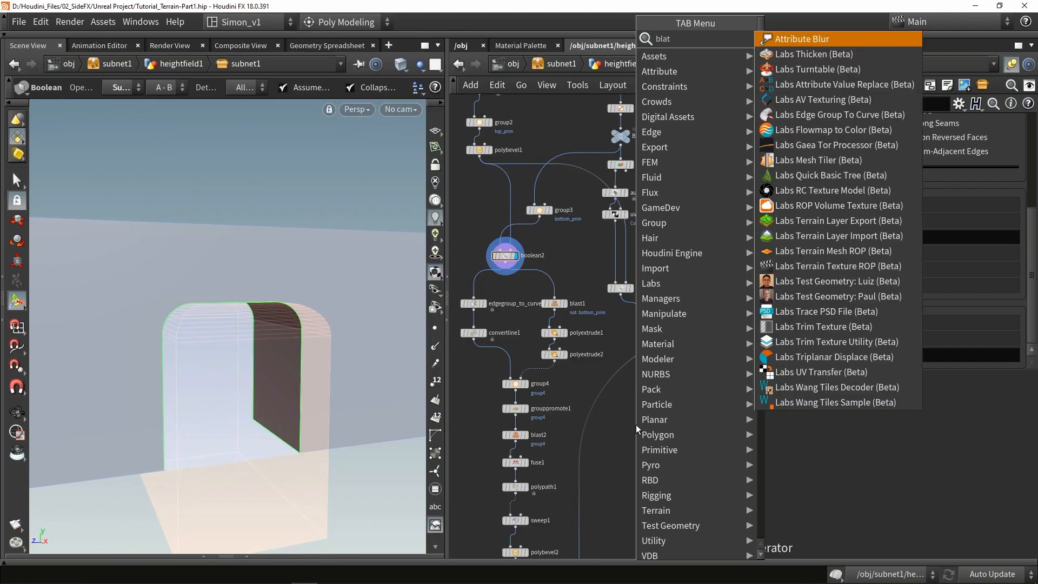
key("Return")
left_click(1007, 142)
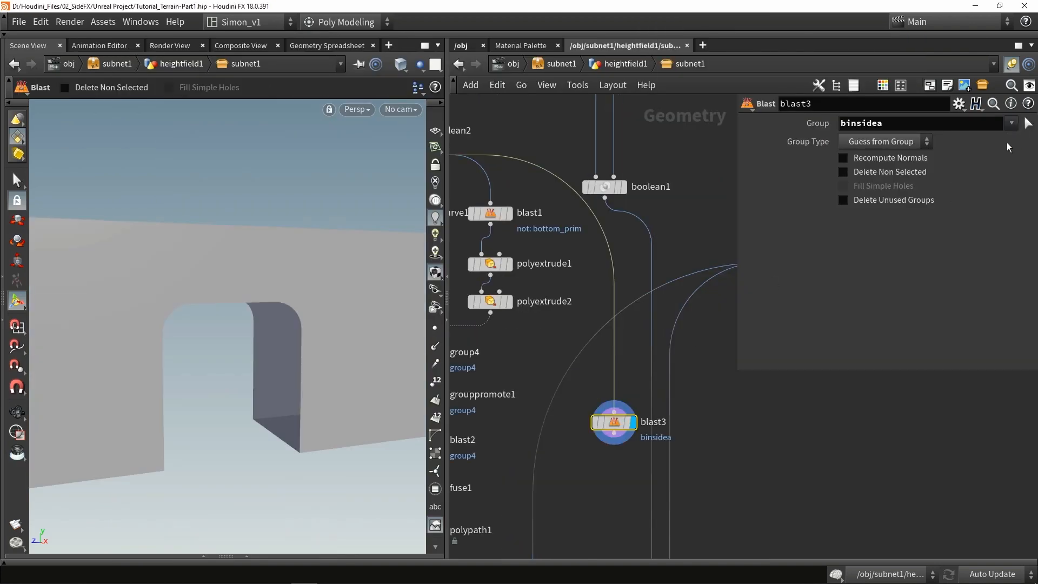
Step: Make blast3 delete the non-selected geometry so only the binsidea faces remain, and check the archway's isolated inner surface
left_click(891, 172)
key("Escape")
left_click_drag(295, 395, 319, 378)
key("Return")
middle_click_drag(589, 460, 595, 281)
left_click_drag(229, 402, 239, 373, "alt")
middle_click_drag(623, 239, 623, 181)
middle_click_drag(597, 222, 595, 285)
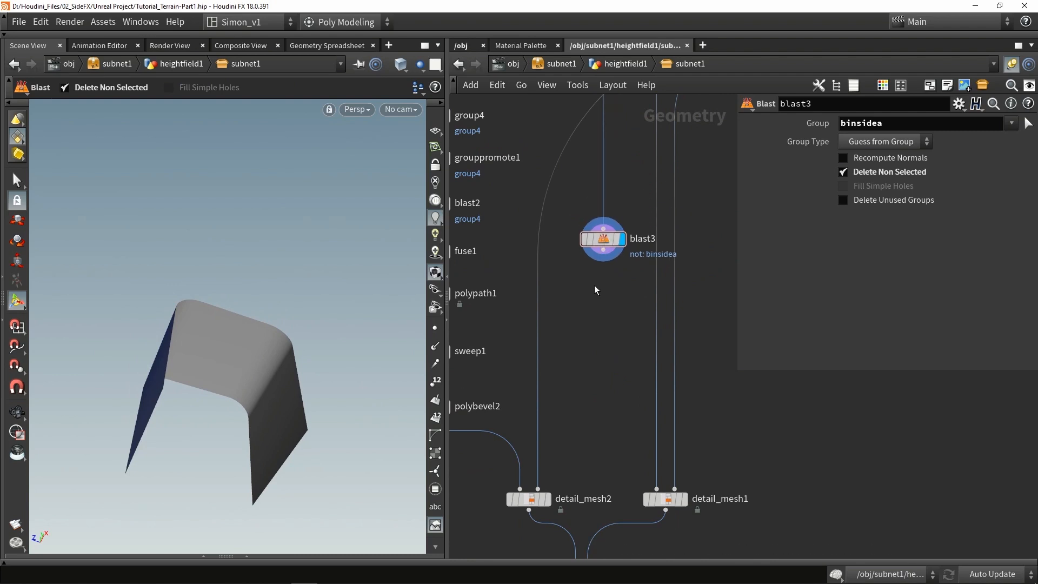
scroll(598, 290, "up", 2)
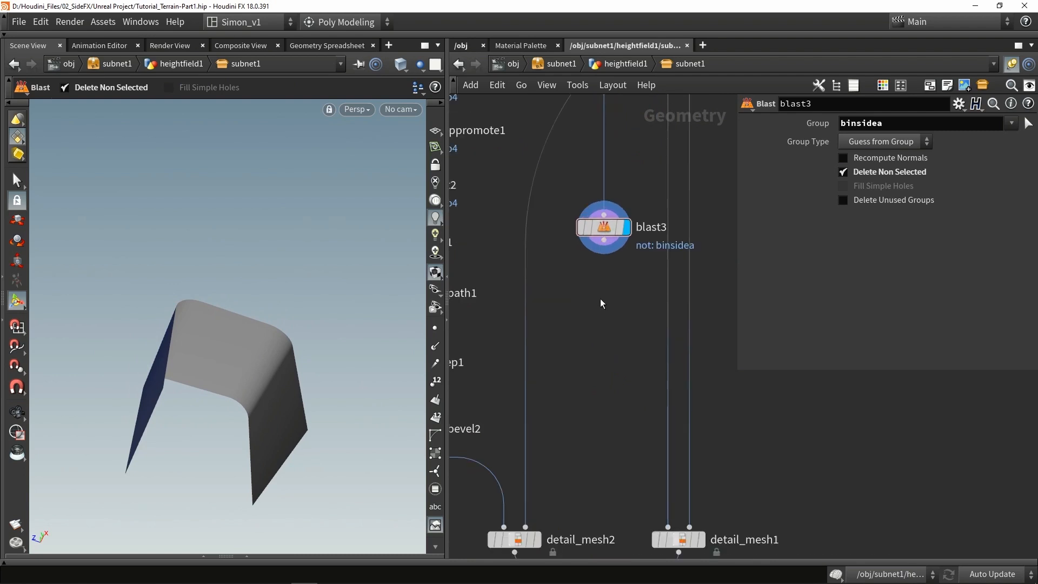
Step: Add a UV Flatten node fed by blast3, display it, and inspect its layout in the UV view
key("Escape")
left_click_drag(294, 359, 265, 378)
key("Tab")
type("fla")
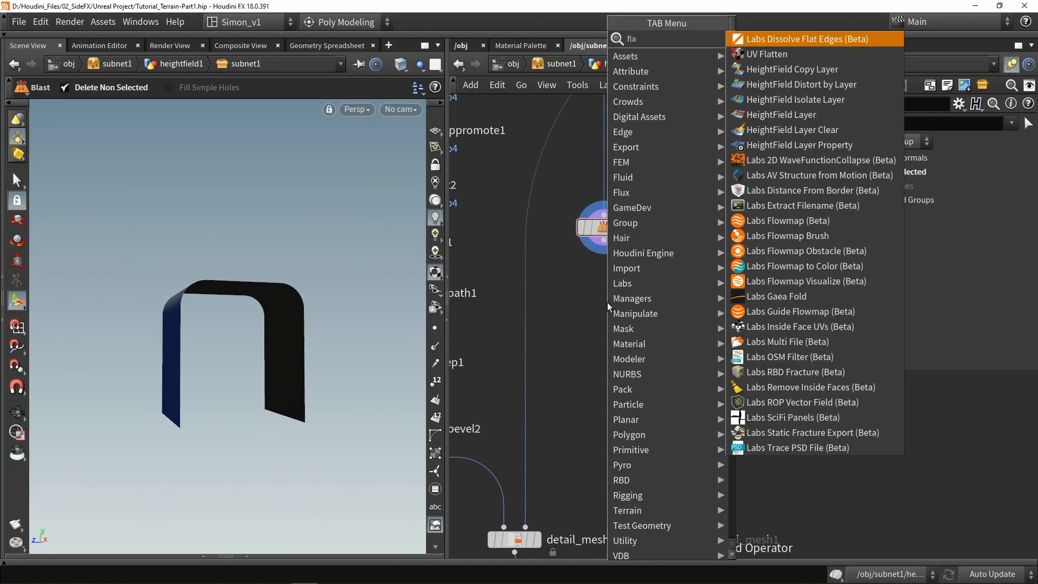
left_click(767, 54)
left_click(605, 313)
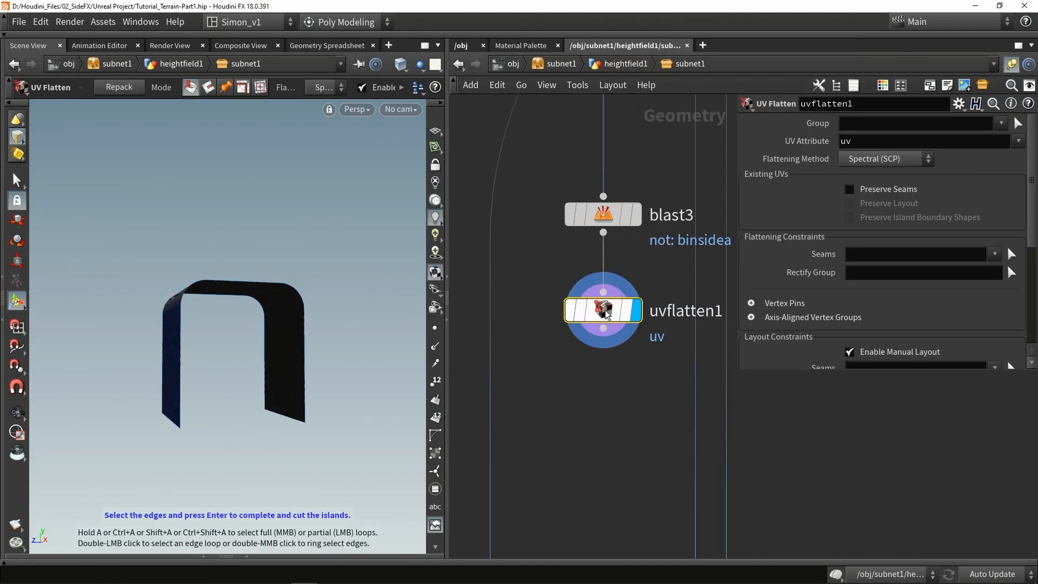
key("space+5")
scroll(228, 450, "up", 6)
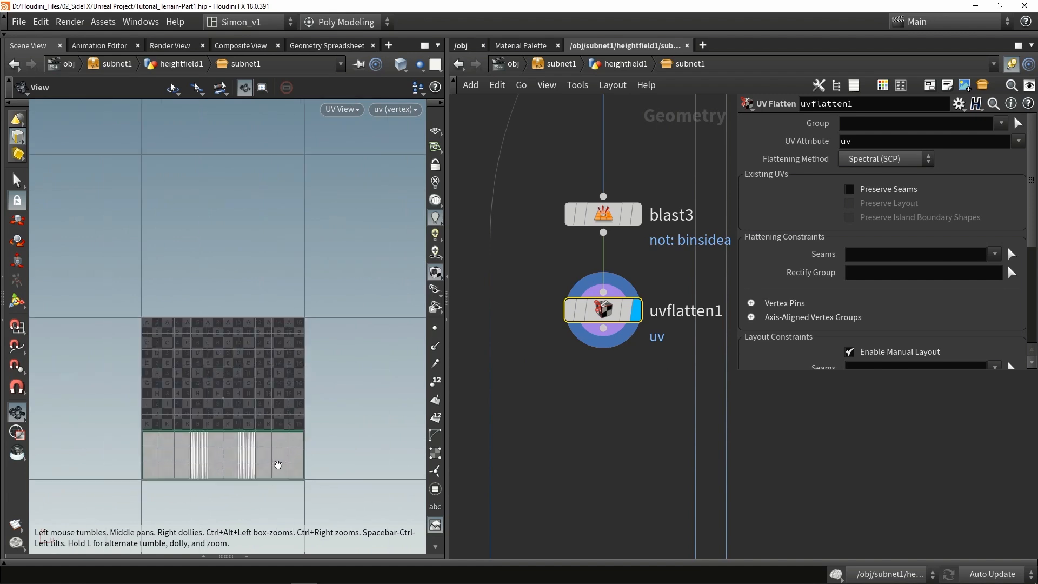
middle_click_drag(227, 450, 290, 320)
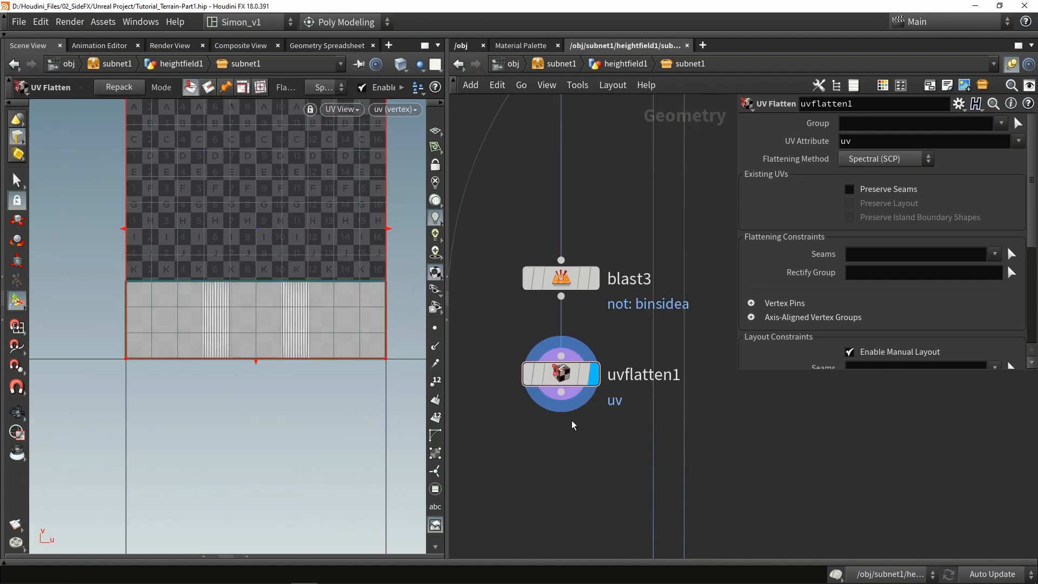
Step: Add a UV Layout node fed by uvflatten1 and display it
scroll(573, 424, "down", 5)
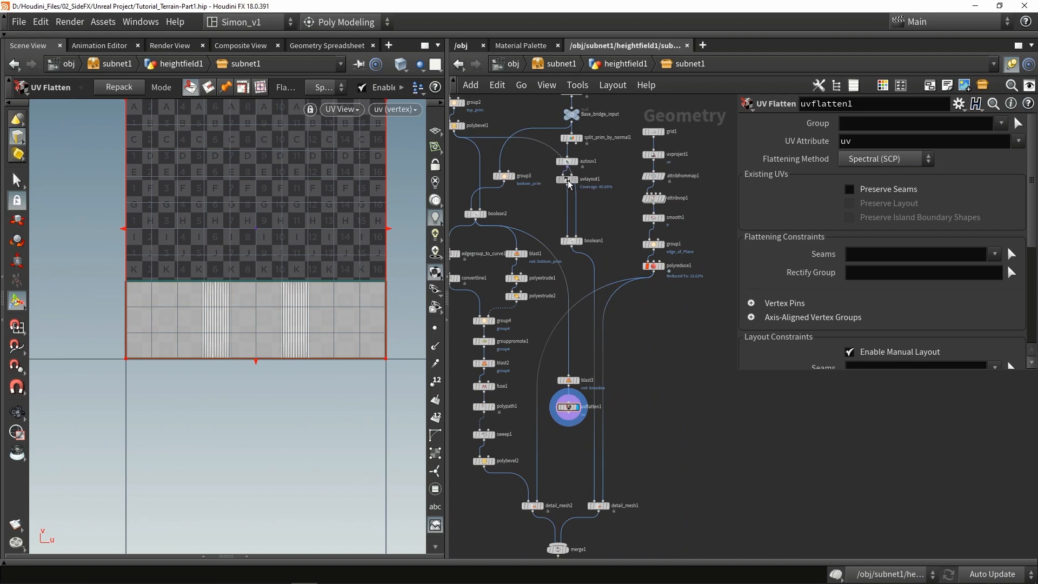
left_click(568, 447)
scroll(566, 436, "up", 3)
left_click_drag(575, 386, 574, 431)
left_click(588, 461)
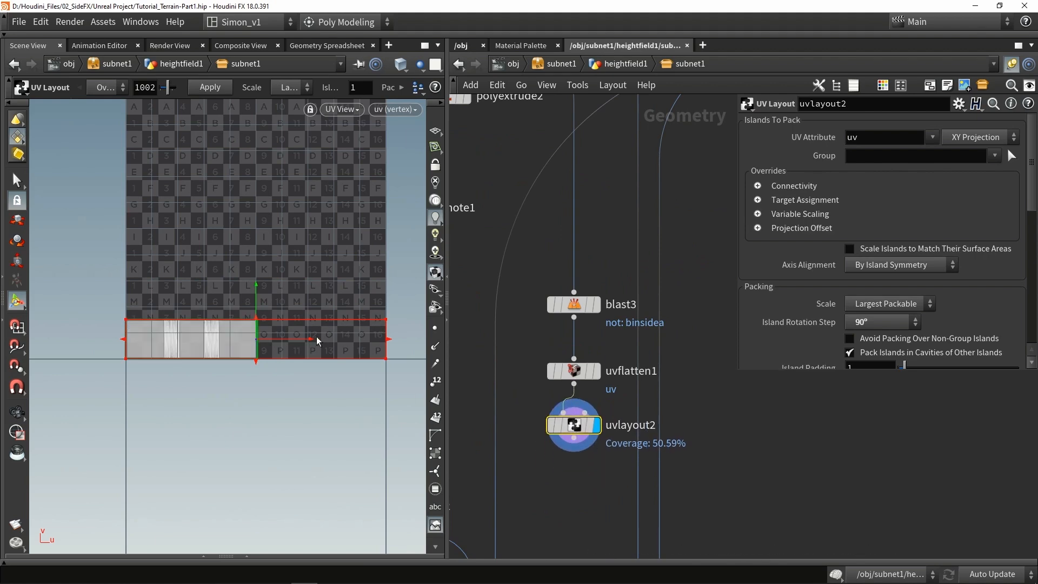
Step: Merge polyreduce2 and uvlayout2 in a new Merge node, feed it into uvquickshade4, and display the textured bridge in the perspective view
middle_click_drag(537, 501, 540, 359)
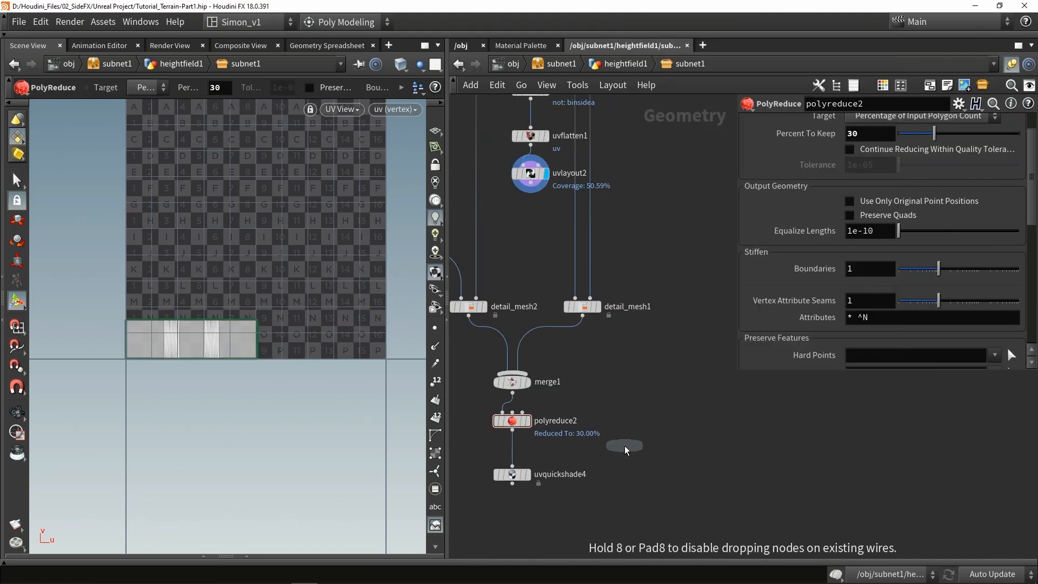
left_click(620, 447)
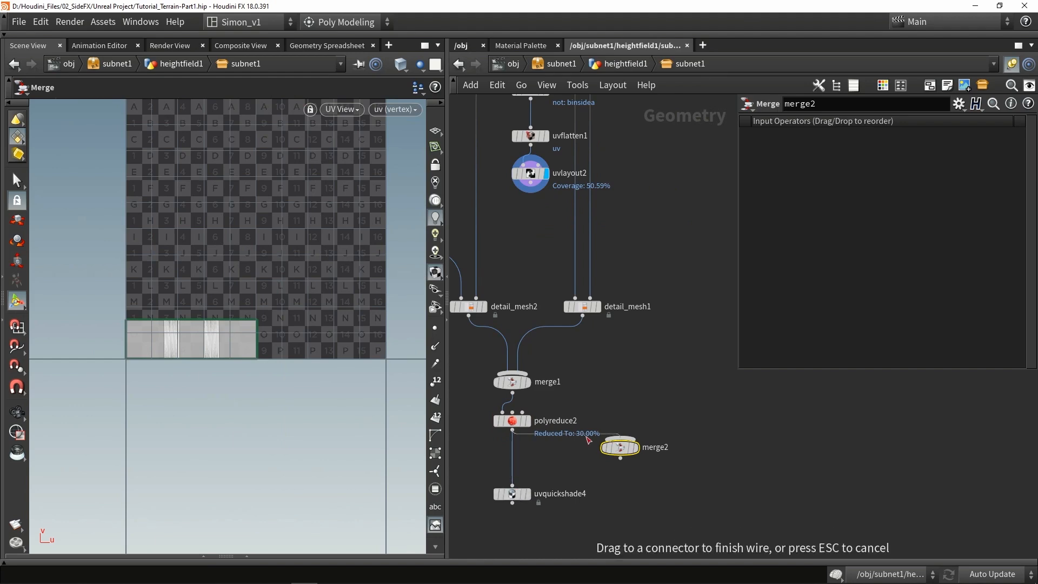
left_click(620, 440)
left_click_drag(624, 452, 566, 470)
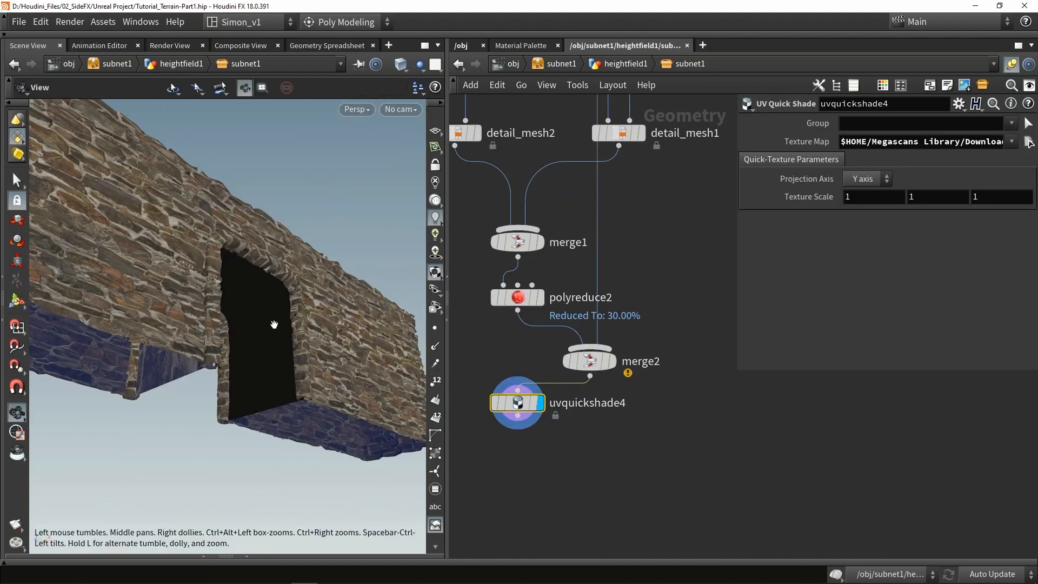
left_click_drag(274, 324, 233, 277)
key("Return")
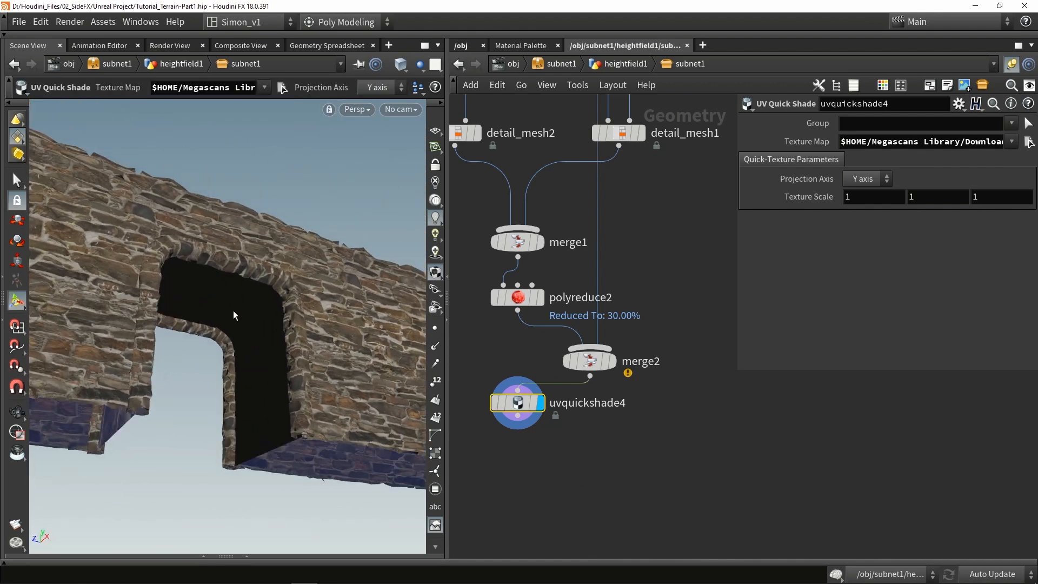
Step: Insert a Normal node between uvlayout2 and merge2 and check the shading of the archway's inner surface
middle_click_drag(658, 227, 647, 307)
key("Tab")
type("nor")
key("Return")
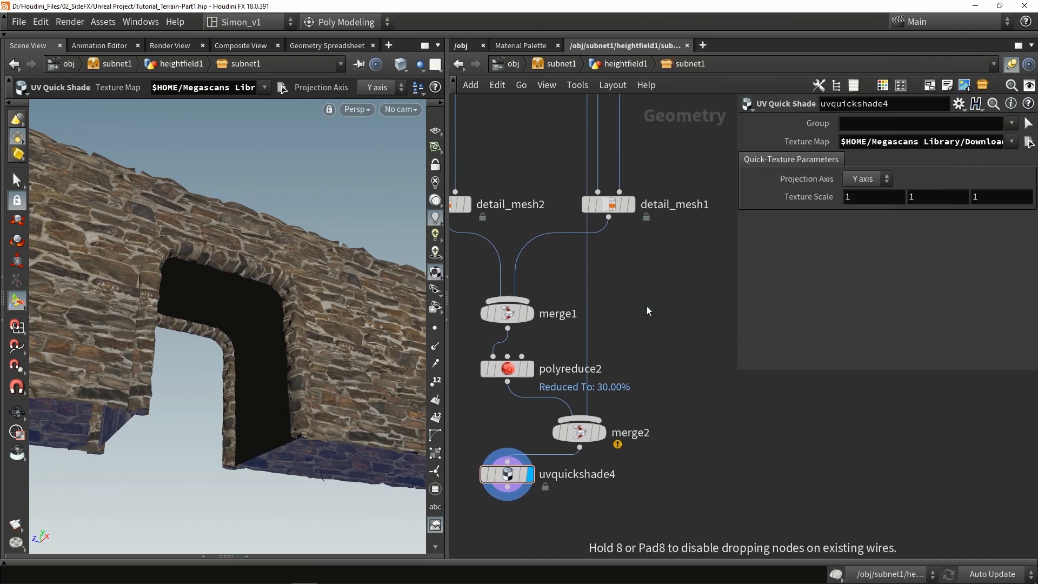
scroll(646, 307, "up", 1)
left_click_drag(647, 307, 603, 319)
left_click_drag(346, 313, 220, 307, "alt")
right_click_drag(220, 306, 236, 334, "alt")
mouse_move(236, 335)
left_mouse_down("alt")
mouse_move(255, 308)
mouse_move(227, 331)
left_mouse_up("alt")
Step: Insert a UV Transform node between uvlayout2 and normal1
middle_click_drag(681, 264, 657, 375)
scroll(657, 375, "down", 1)
left_click(658, 374)
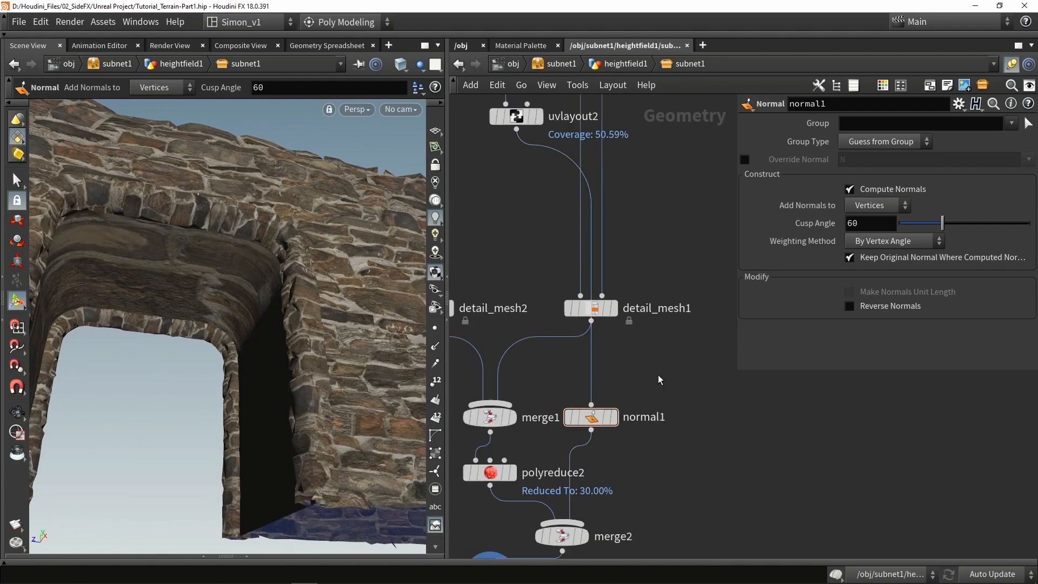
key("Tab")
type("uv tr")
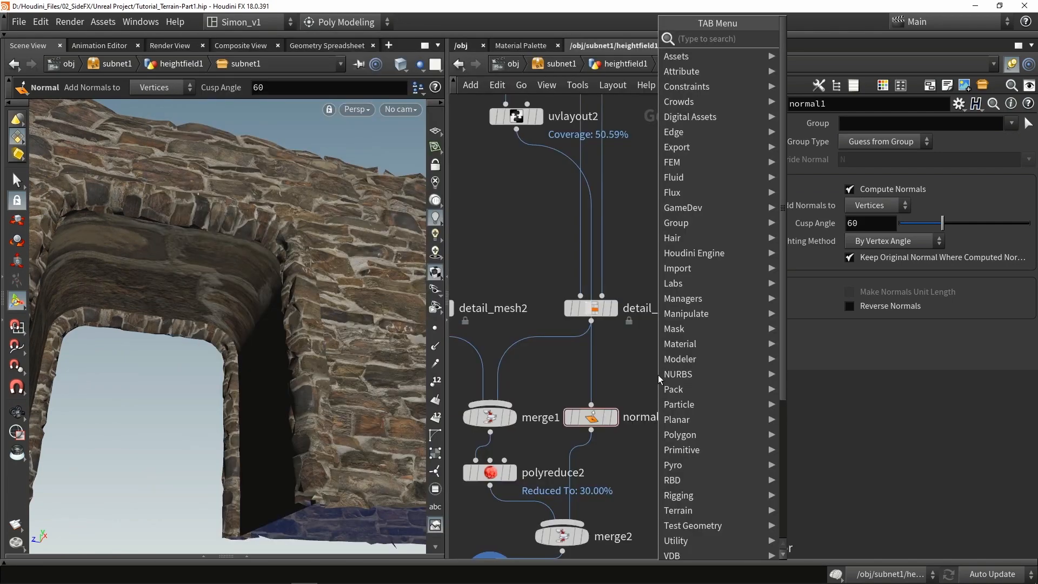
key("Return")
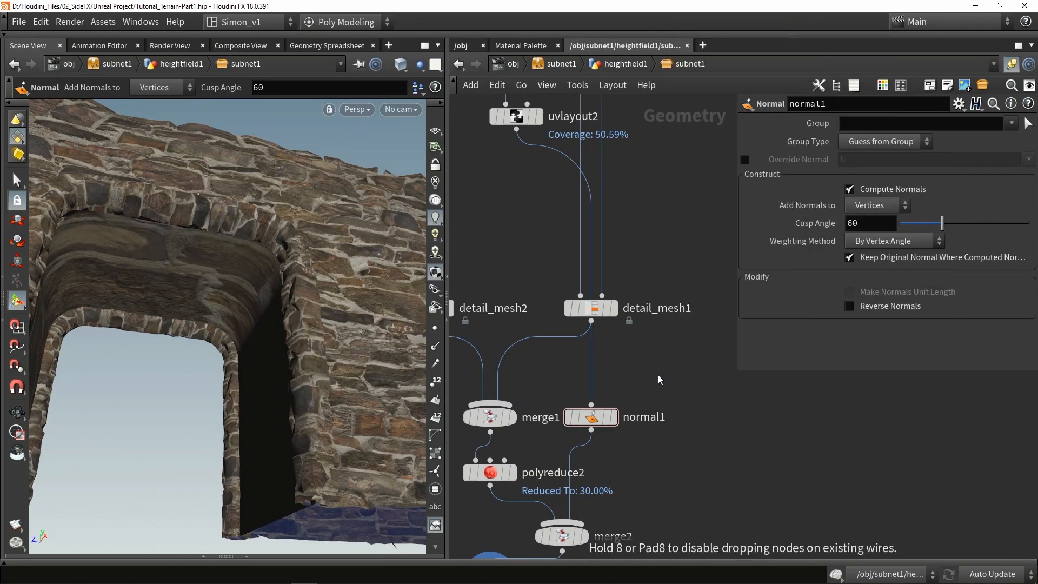
left_click(657, 374)
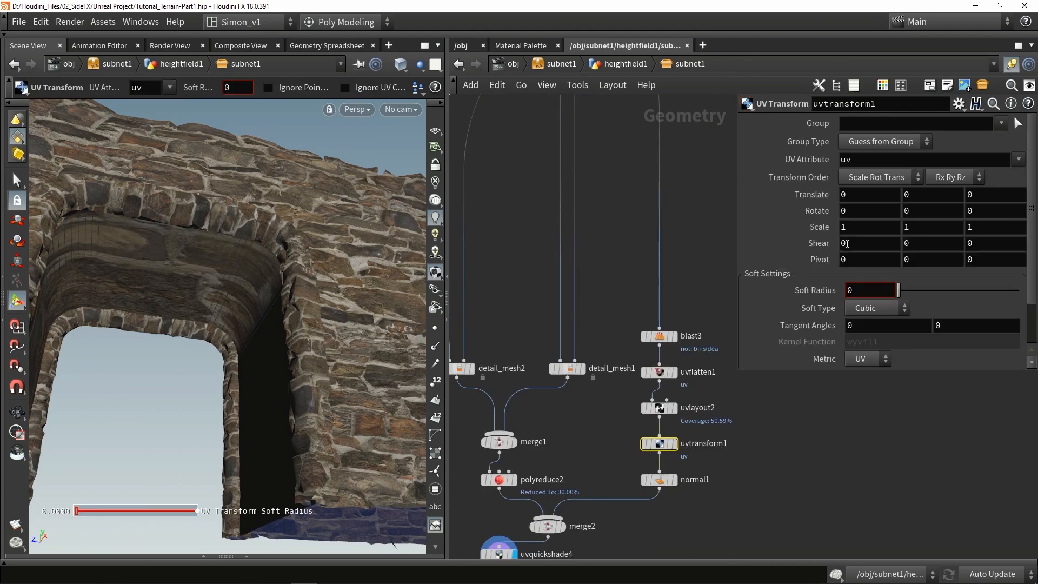
Step: Scale the archway's inner UVs uniformly to 3.2 and rotate them 90 degrees about Z in uvtransform1
mouse_move(824, 230)
middle_mouse_down()
mouse_move(841, 230)
mouse_move(824, 230)
middle_mouse_up()
left_click_drag(247, 301, 218, 360, "alt")
key("ctrl+z")
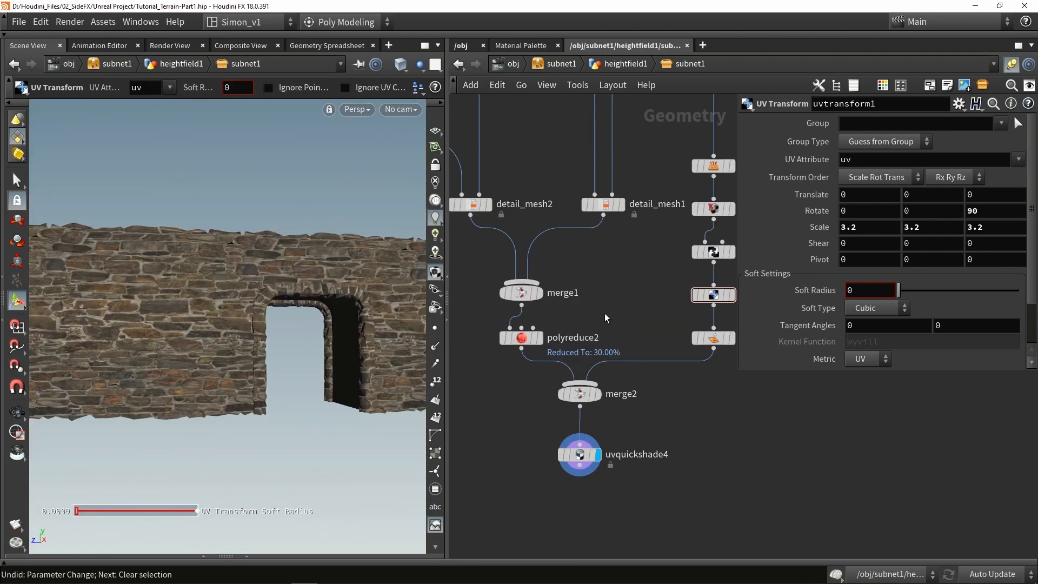
Step: Move the terrain Sub-Network Input node down beside the lower end of the bridge network
scroll(605, 318, "down", 4)
middle_click_drag(524, 336, 556, 372)
left_click_drag(243, 348, 225, 351, "alt")
mouse_move(225, 351)
right_mouse_down("alt")
mouse_move(193, 339)
mouse_move(207, 352)
right_mouse_up("alt")
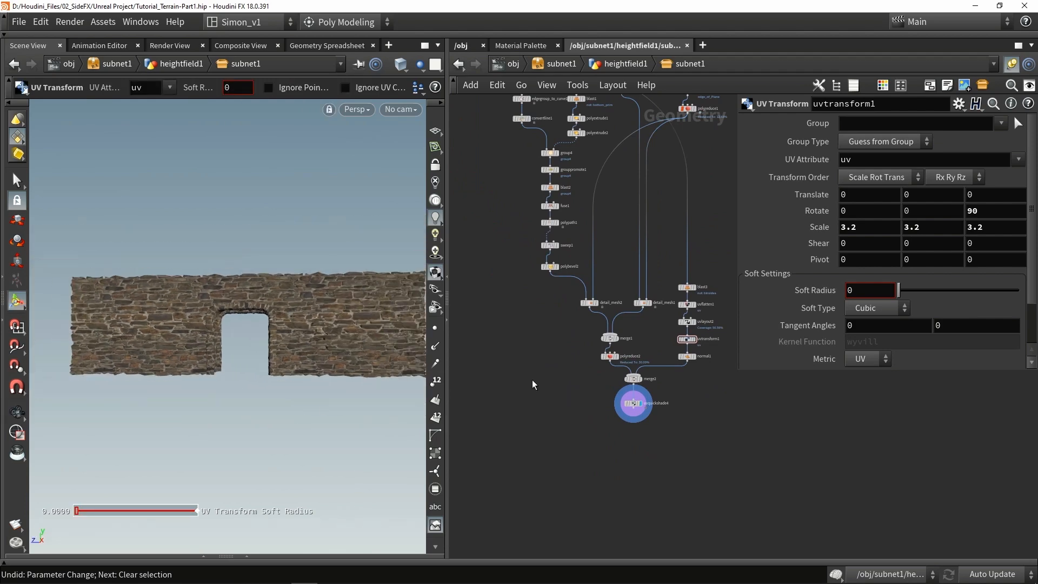
scroll(551, 369, "down", 3)
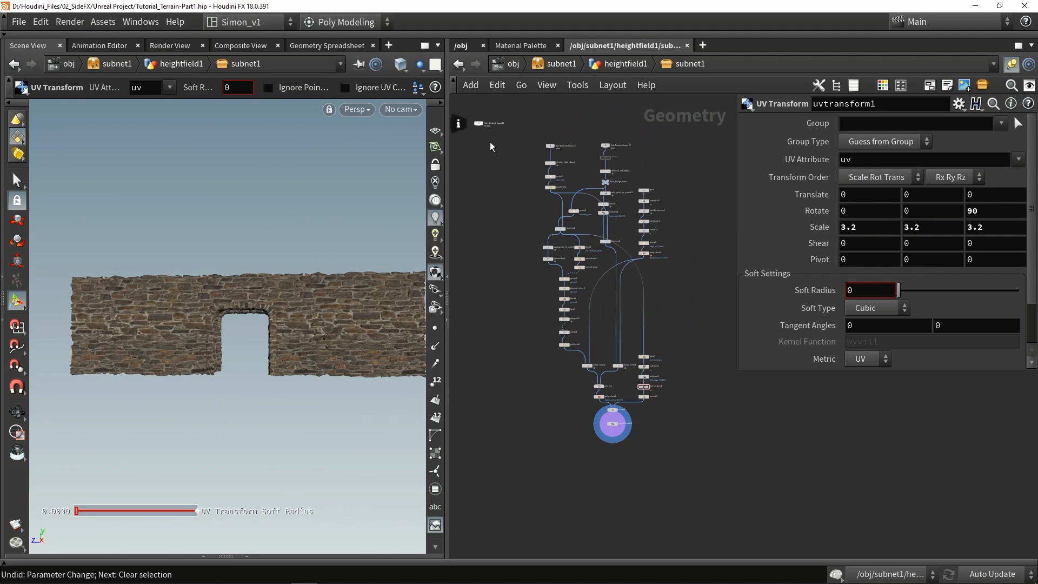
scroll(502, 138, "up", 5)
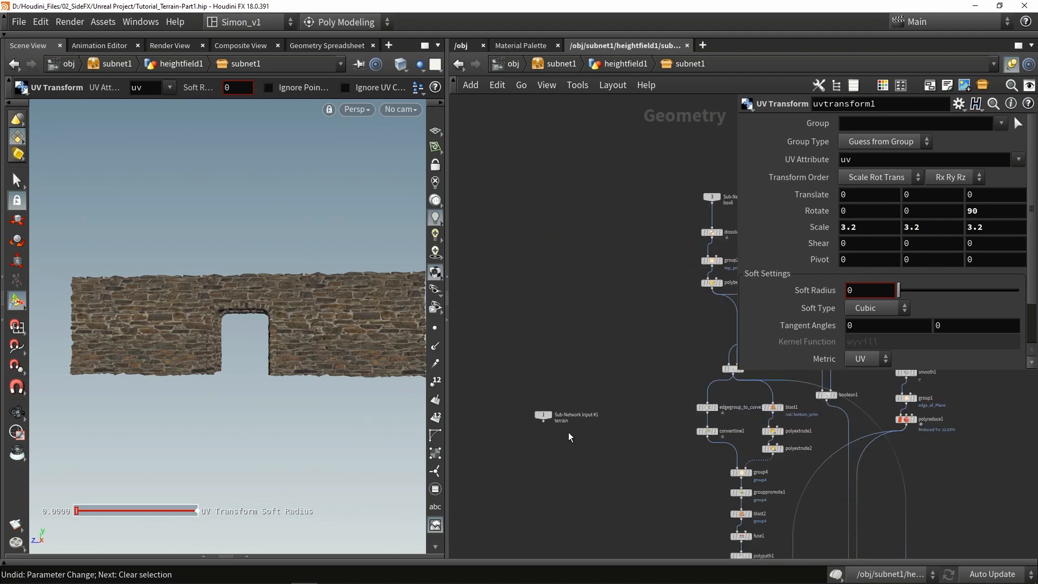
middle_click_drag(569, 430, 561, 242)
scroll(559, 231, "down", 4)
left_click_drag(548, 232, 554, 353)
scroll(552, 362, "up", 5)
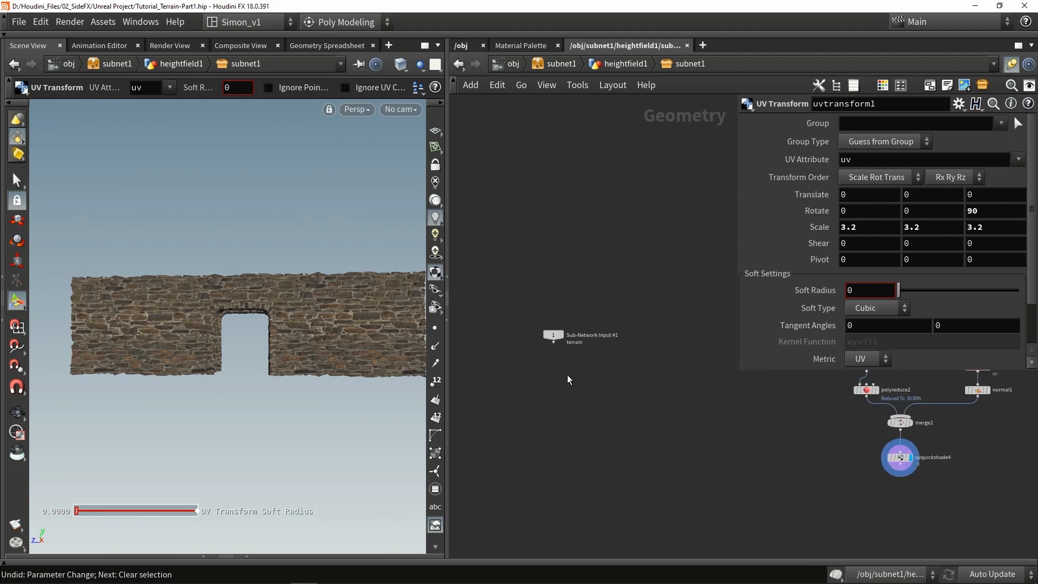
Step: Add a Convert HeightField node fed by the terrain Sub-Network Input
key("Tab")
type("con")
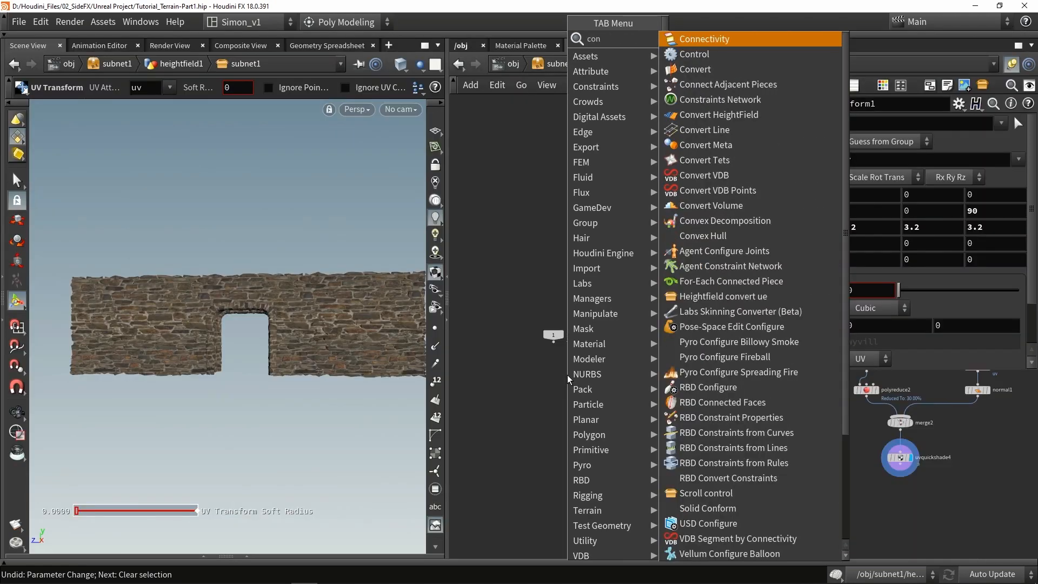
type("v")
left_click(719, 54)
left_click(640, 429)
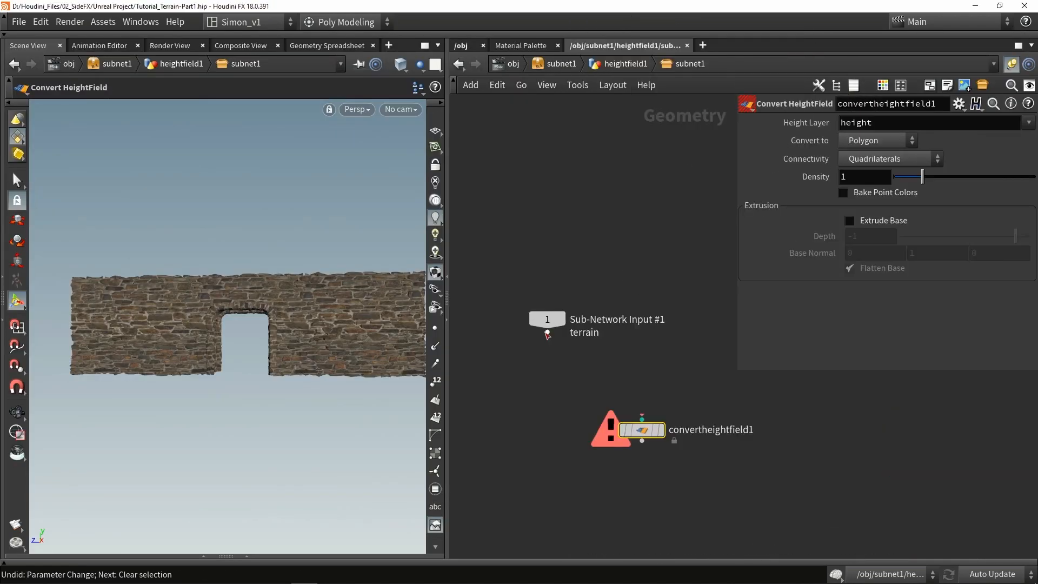
left_click_drag(547, 332, 642, 418)
Step: Display convertheightfield1 and check the converted terrain mesh in wireframe
left_click(660, 429)
key("shift+w")
mouse_move(251, 399)
left_mouse_down("alt")
mouse_move(252, 390)
mouse_move(257, 413)
left_mouse_up("alt")
key("shift+w")
middle_click_drag(706, 395, 574, 323)
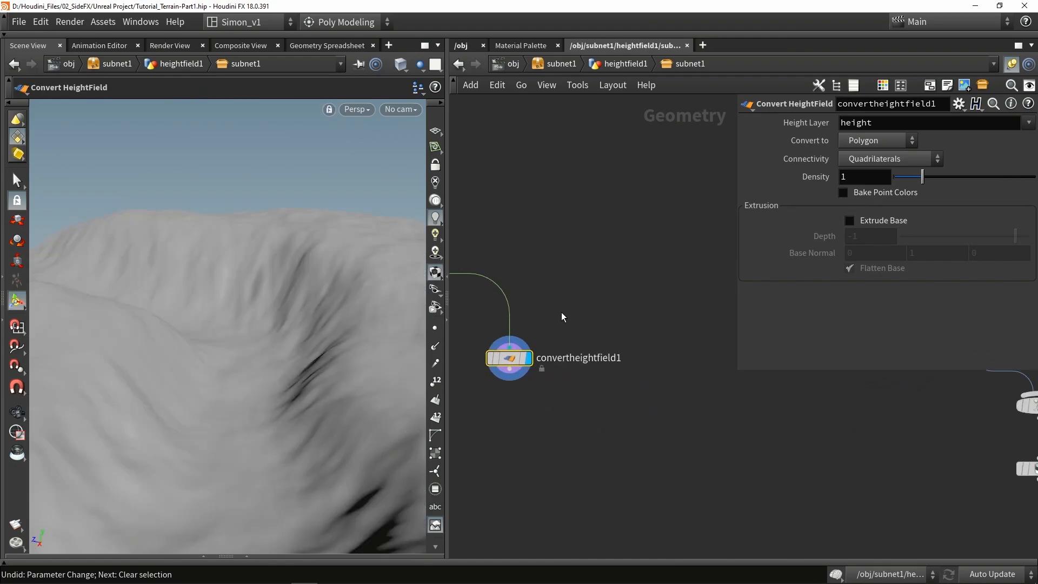
Step: Add a Boolean node with merge2 as the first input and convertheightfield1 as the second, display it, and inspect the cut bridge
scroll(574, 327, "down", 3)
middle_click_drag(685, 349, 554, 311)
key("Tab")
type("box")
key("Return")
left_click(553, 393)
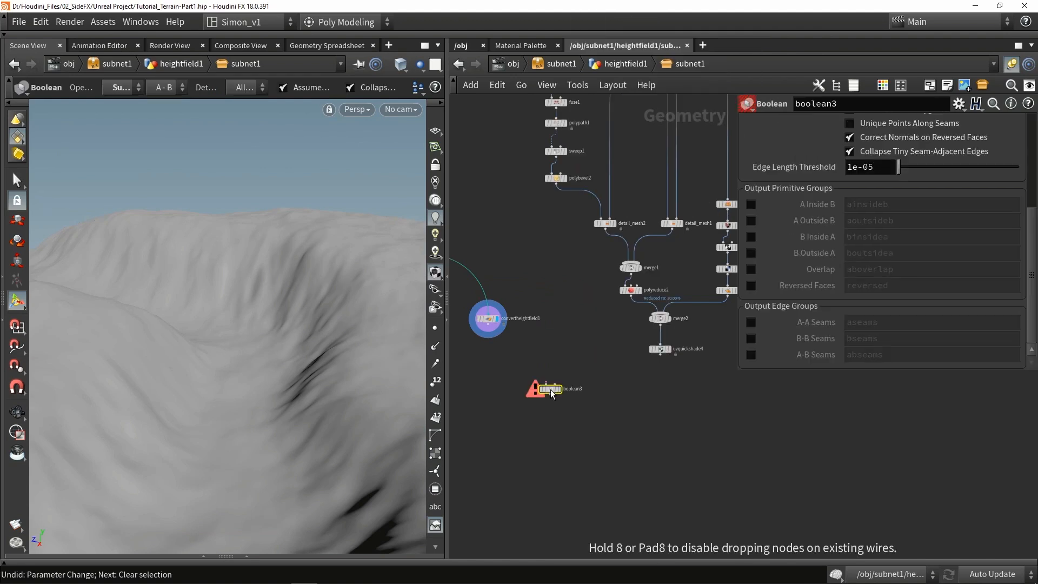
scroll(485, 363, "up", 1)
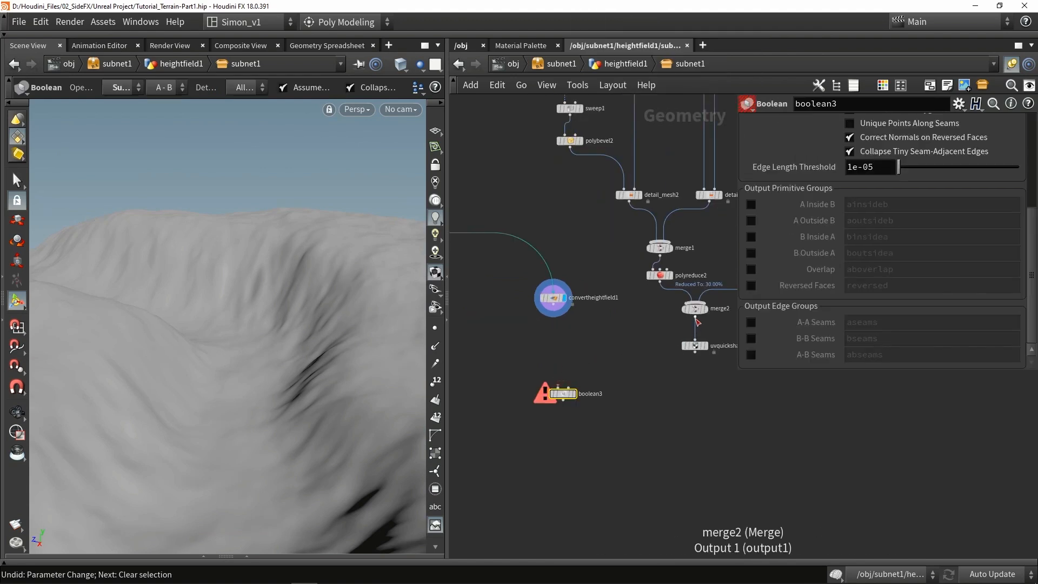
left_click(539, 372)
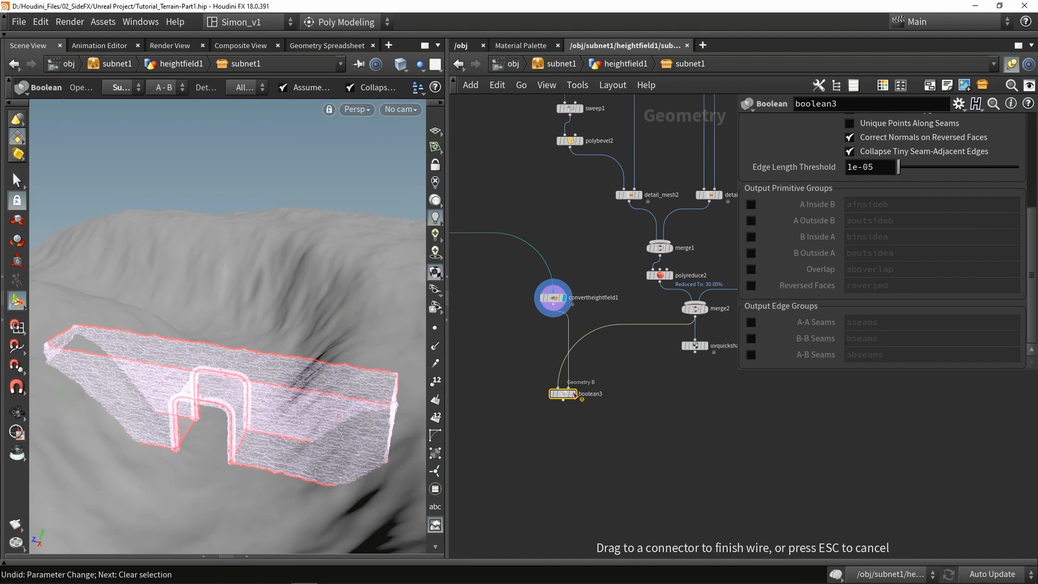
left_click(574, 393)
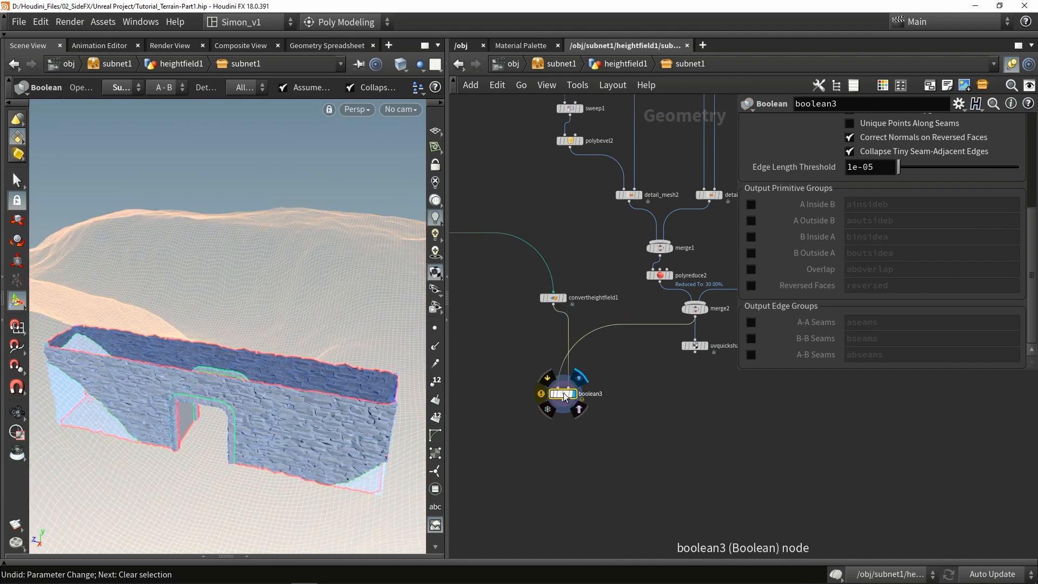
key("Escape")
left_click_drag(271, 410, 328, 391)
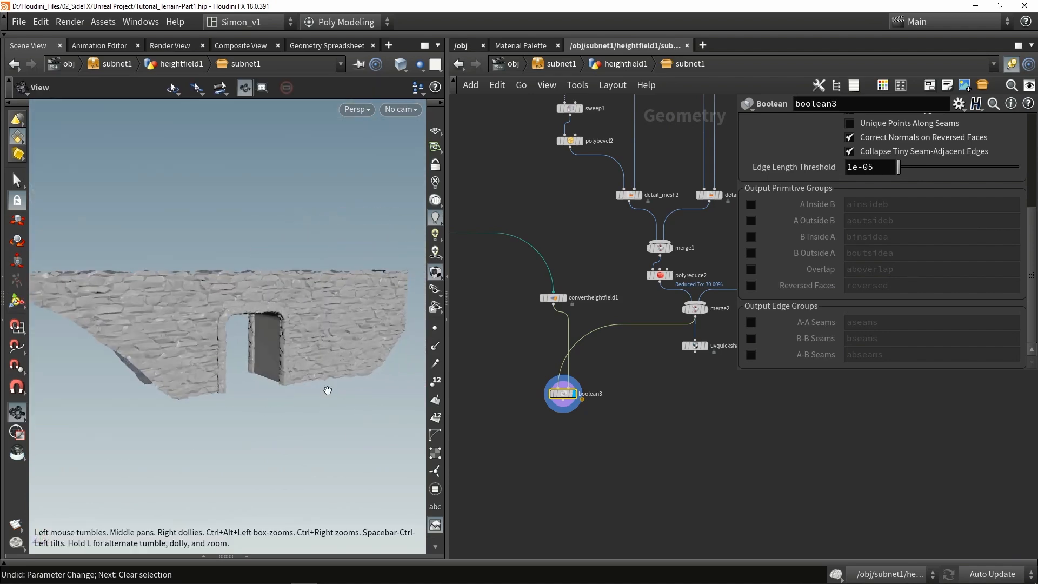
key("Return")
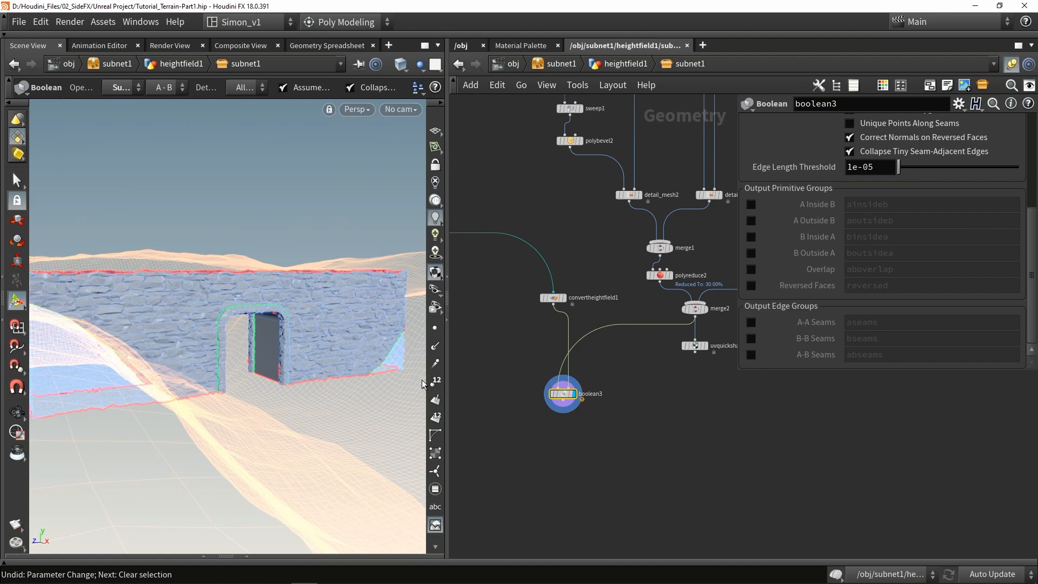
Step: Feed polyreduce2 into boolean3's first input instead of merge2, connect boolean3 to uvquickshade4, and display the textured cut bridge
scroll(882, 267, "up", 5)
left_click(864, 156)
left_click(865, 186)
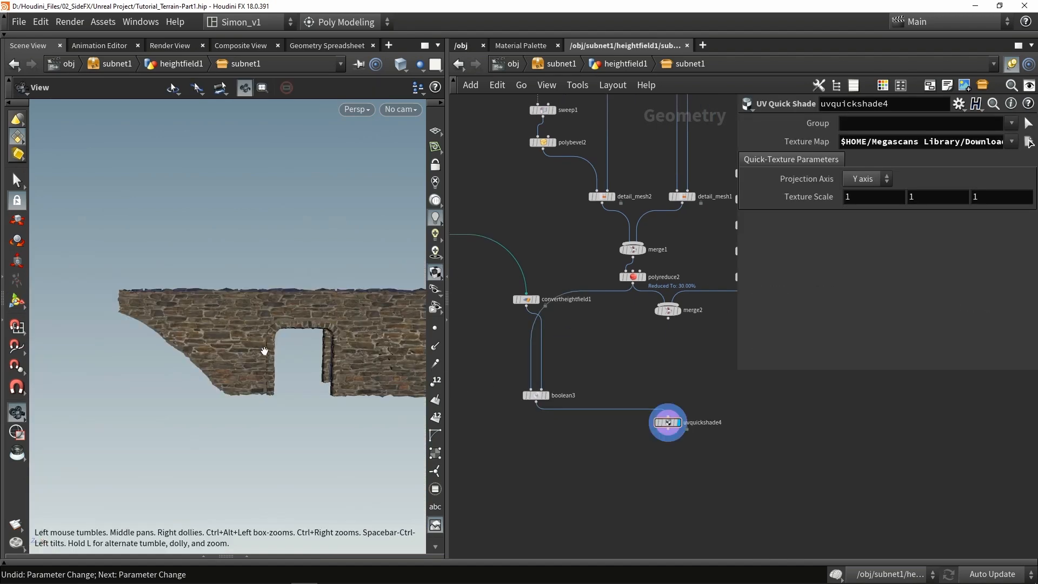
left_click_drag(264, 351, 226, 347)
middle_click_drag(632, 356, 585, 349)
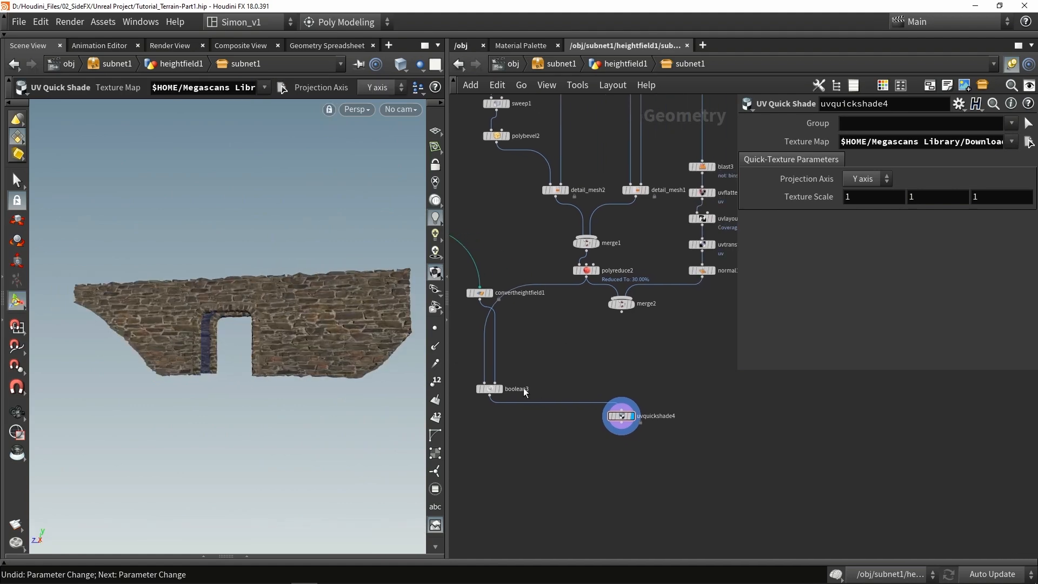
Step: Place boolean3 between polyreduce2 and merge2, feed merge2 into uvquickshade4, and inspect the trimmed bridge with its archway lining
left_click_drag(490, 388, 551, 331)
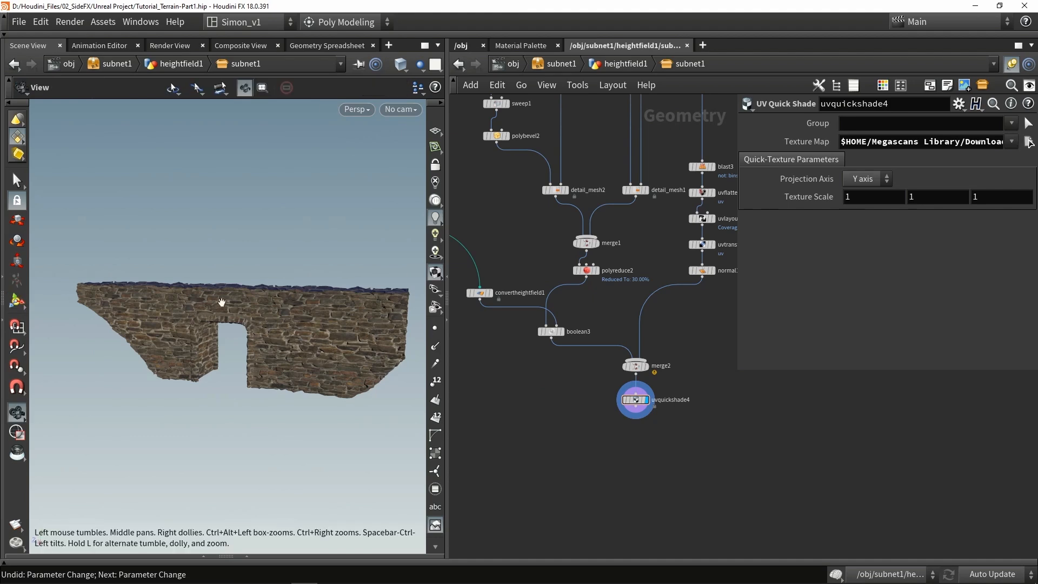
left_click_drag(222, 301, 253, 339)
left_click_drag(281, 243, 101, 258)
left_click_drag(297, 324, 360, 320)
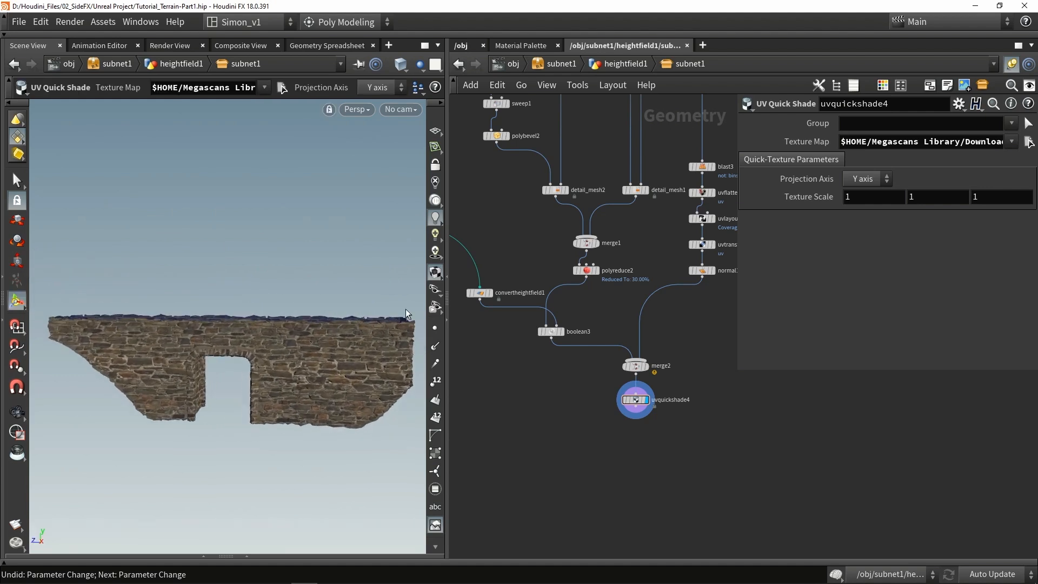
Step: Switch to the Megascans library and examine the mossy stone floor scan in 3D from several angles
left_click_drag(46, 319, 189, 380)
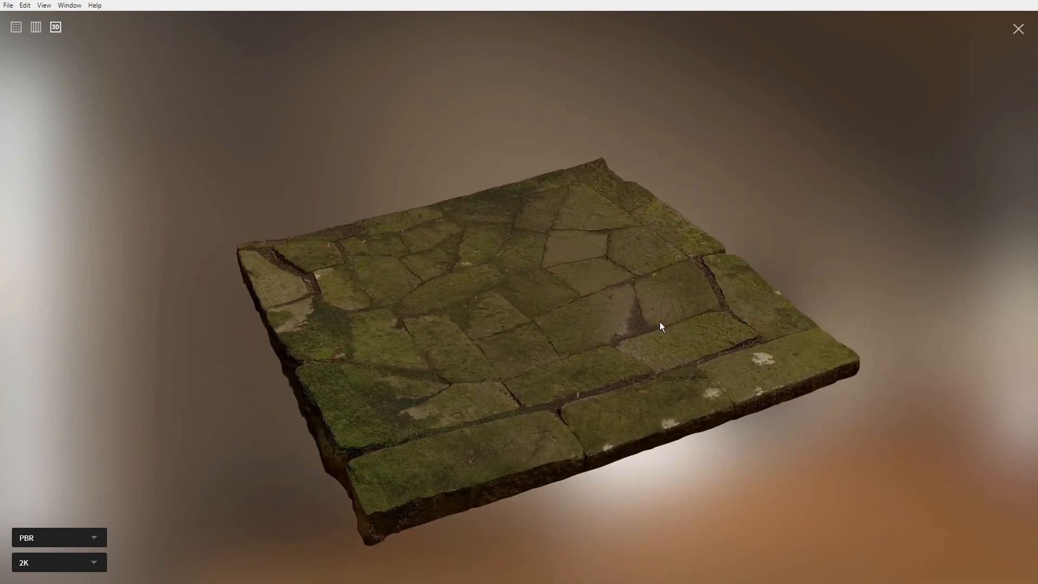
scroll(561, 316, "down", 2)
left_click_drag(562, 316, 776, 253)
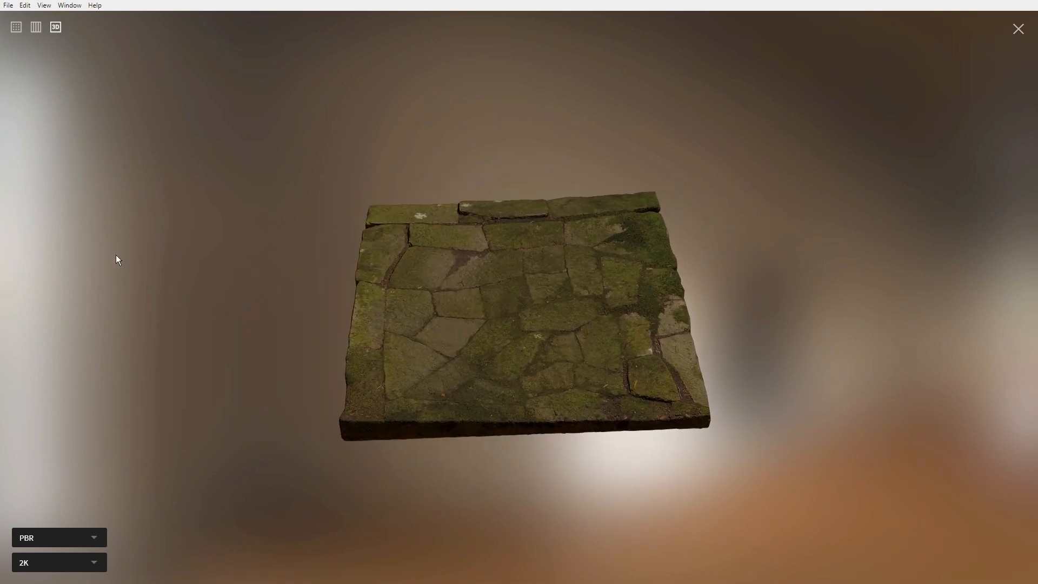
left_click_drag(628, 289, 862, 146)
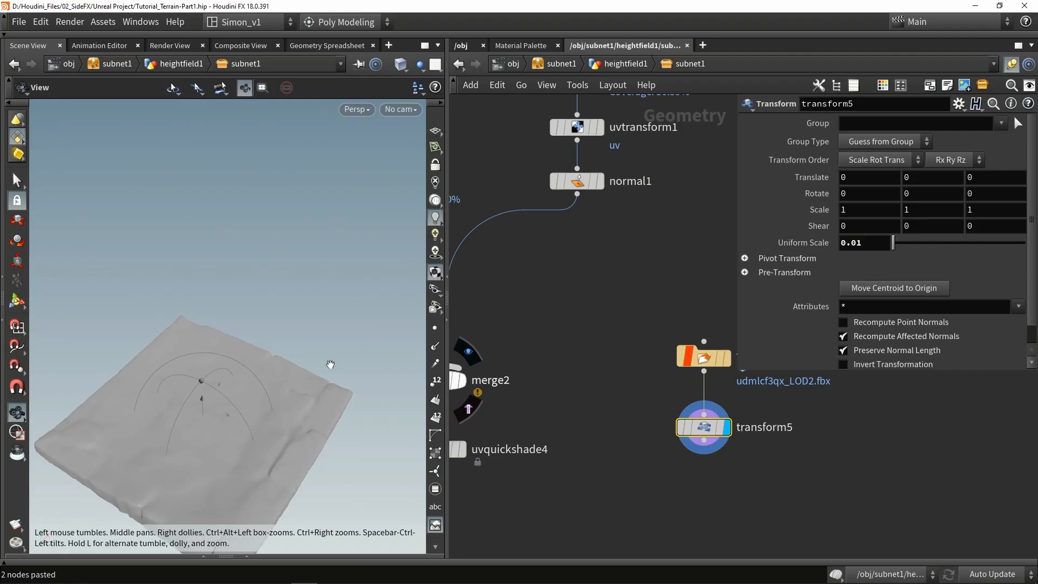
Step: Inspect the imported stone slab mesh and move the file2 and transform5 nodes into empty space away from the main network
middle_click_drag(679, 320, 562, 258)
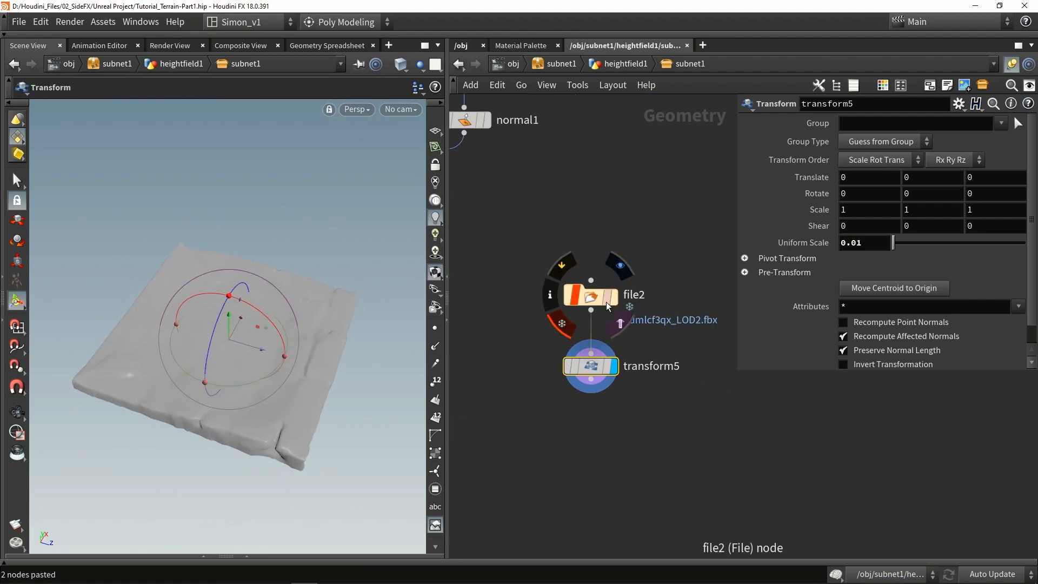
key("Escape")
left_click_drag(290, 341, 357, 318)
scroll(356, 318, "up", 4)
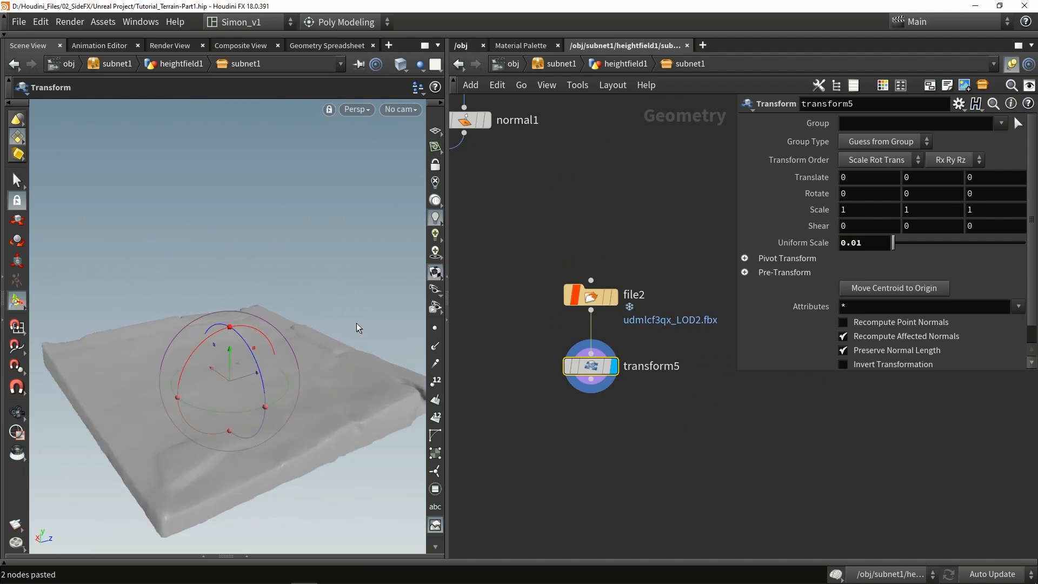
left_click_drag(538, 277, 649, 394)
left_click_drag(591, 366, 788, 373)
scroll(586, 325, "down", 5)
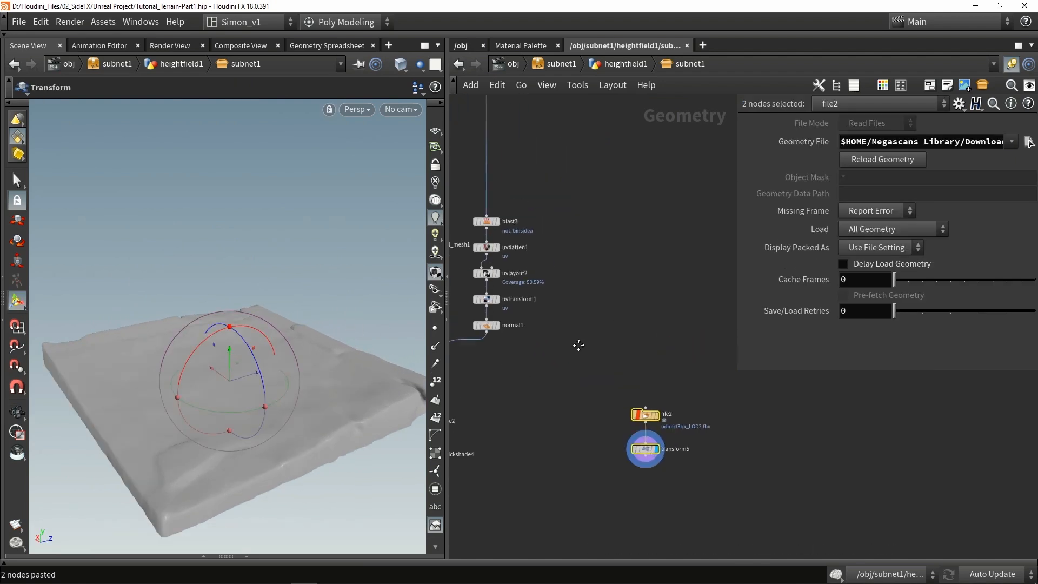
Step: Branch a Labs Split Primitives by Normal node off Base_bridge_input, set its direction to +Y and display the result
middle_click_drag(578, 192, 624, 366)
scroll(624, 366, "down", 1)
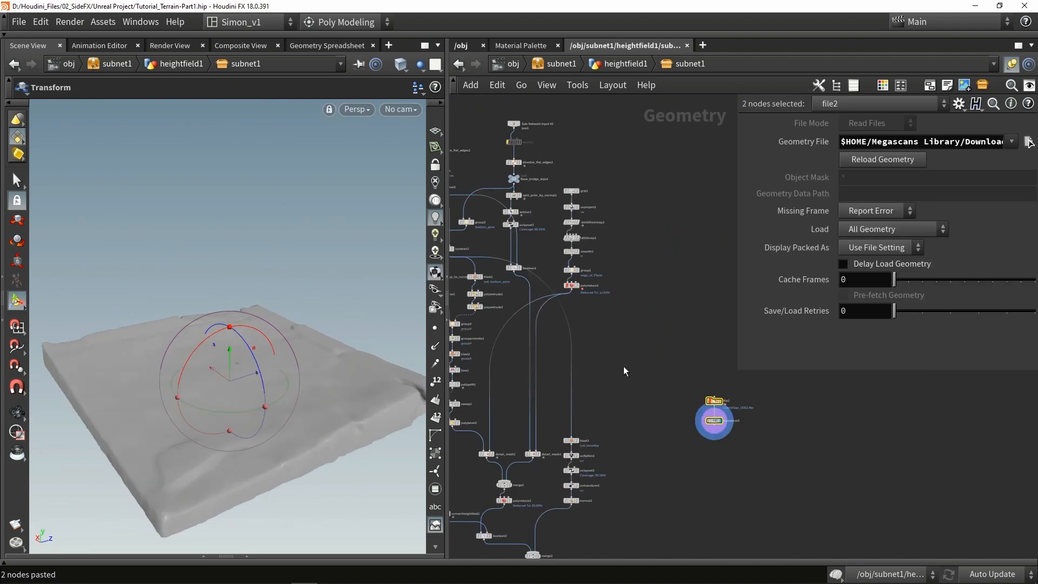
left_click(624, 366)
scroll(530, 189, "up", 3)
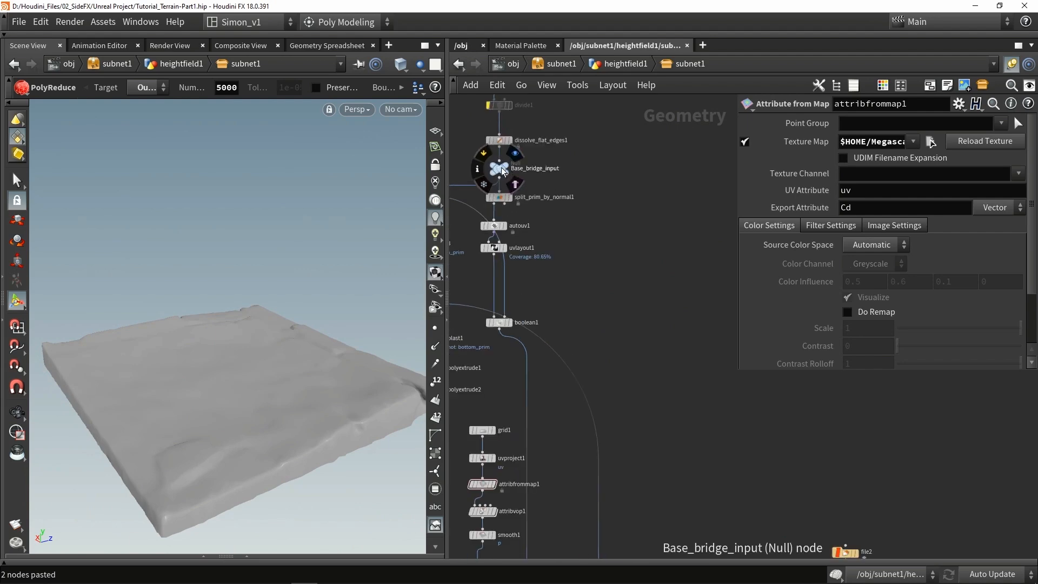
key("Tab")
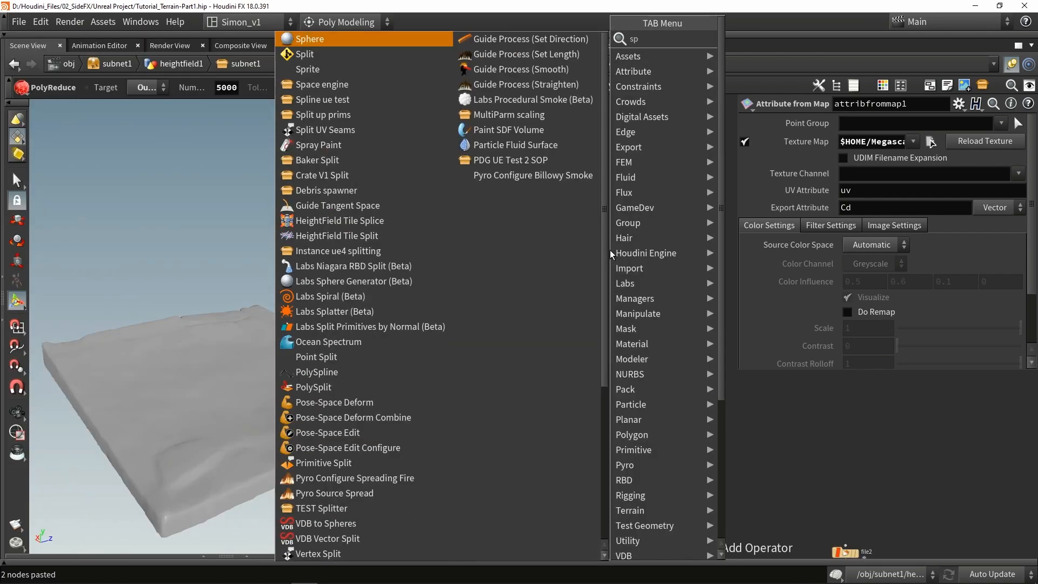
type("spl")
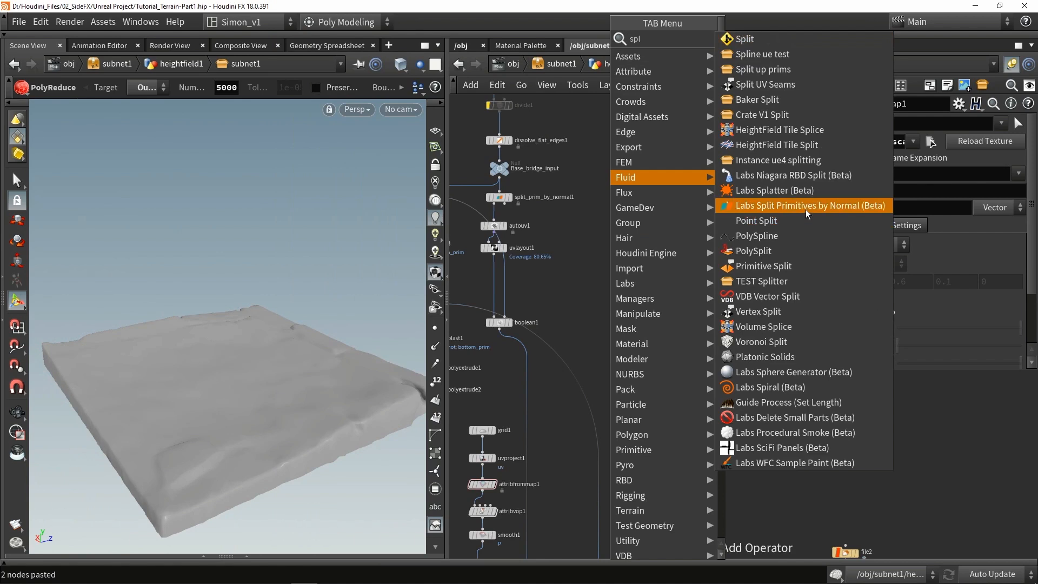
left_click(773, 205)
left_click(628, 215)
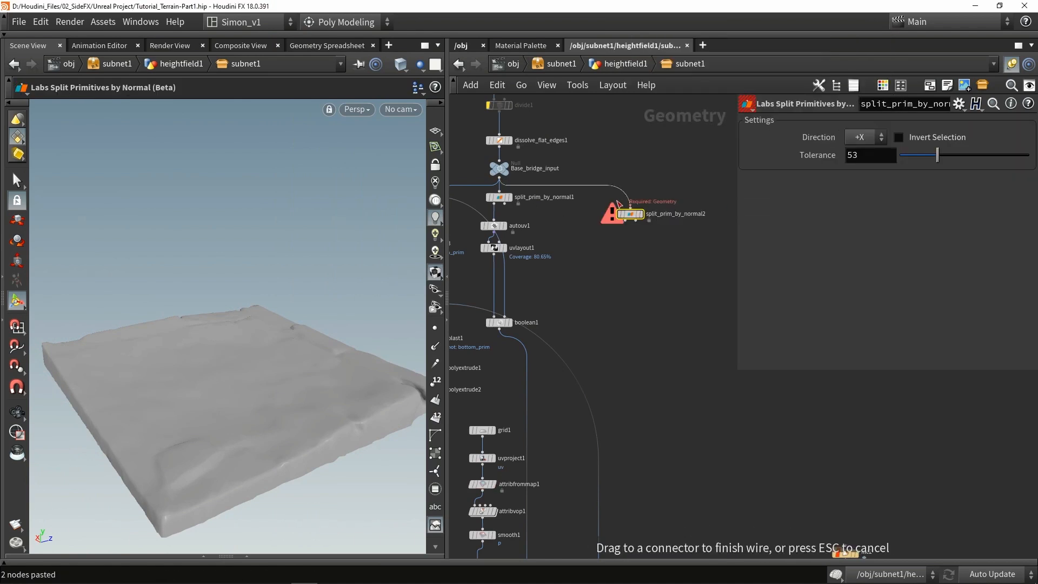
left_click(640, 215)
key("space+h")
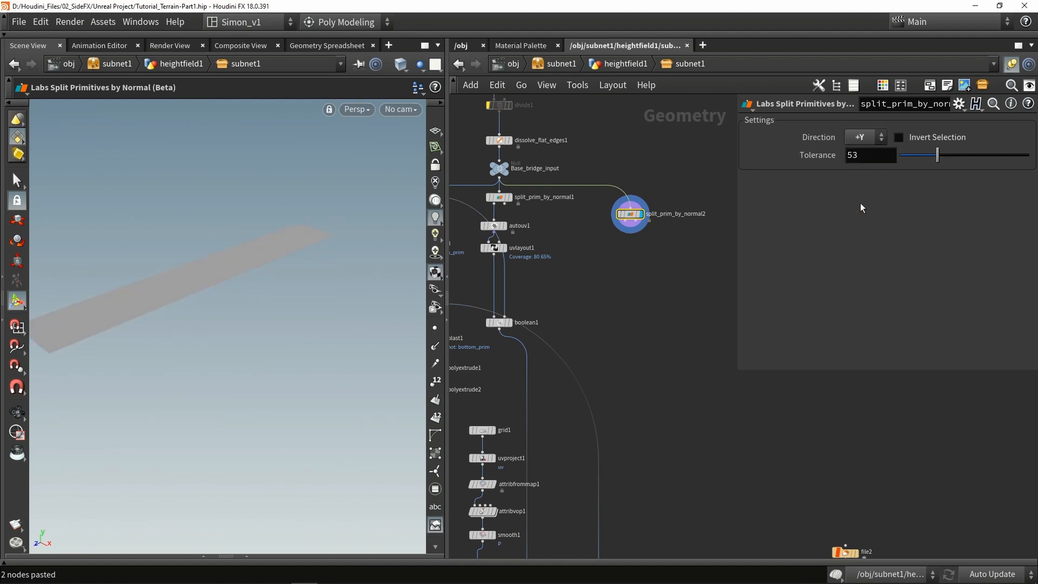
Step: Check the isolated top surface of the bridge and move split_prim_by_normal2 further down in the network
left_click_drag(311, 266, 294, 273, "alt")
scroll(294, 273, "down", 2)
middle_click_drag(636, 245, 583, 188)
scroll(583, 187, "down", 1)
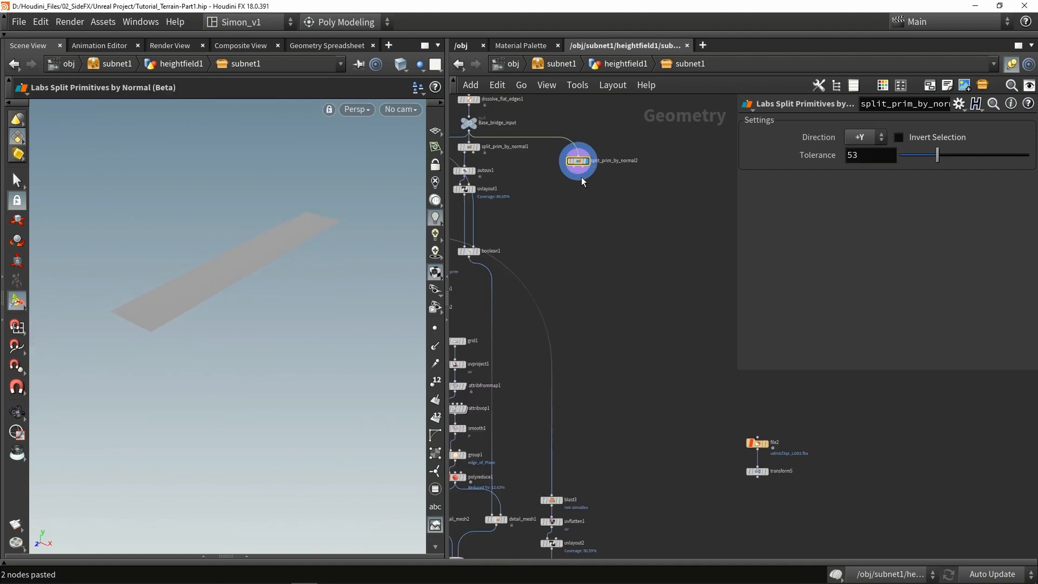
left_click_drag(580, 165, 643, 275)
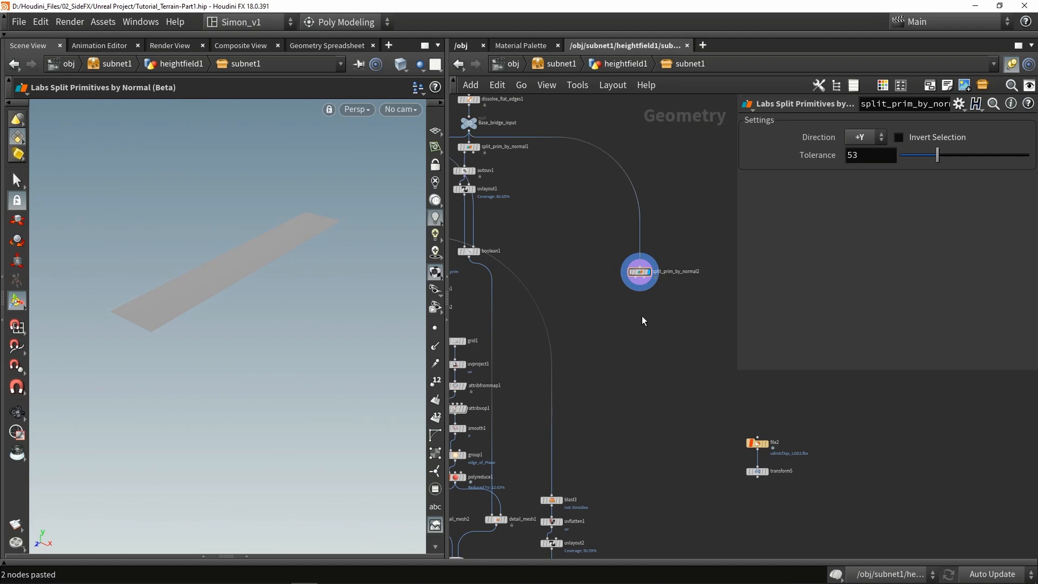
Step: Add a Fuse node fed by the first output of split_prim_by_normal2 and display it
key("Tab")
type("fuse")
key("Return")
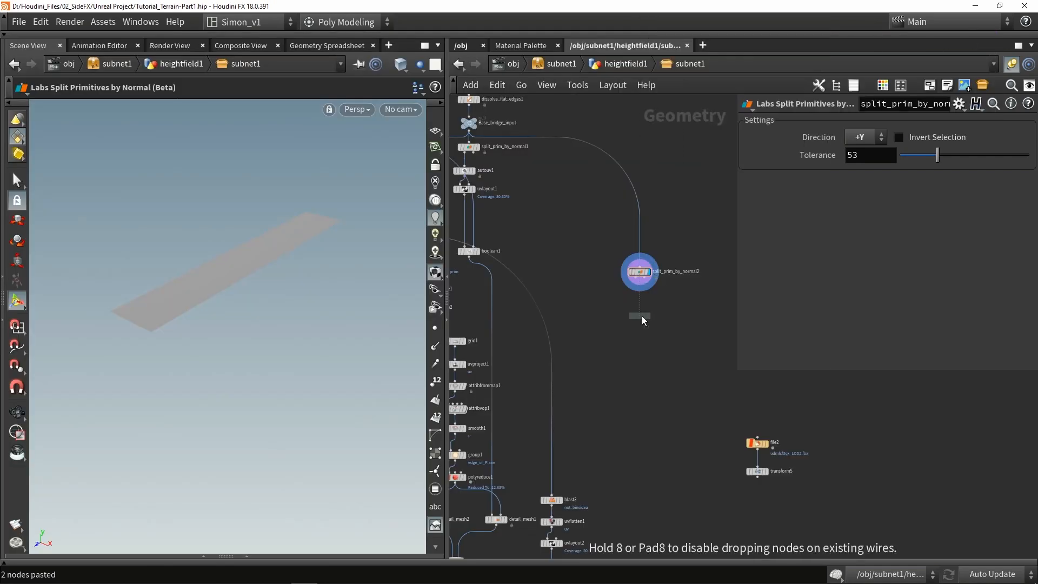
left_click(642, 317)
scroll(642, 317, "up", 3)
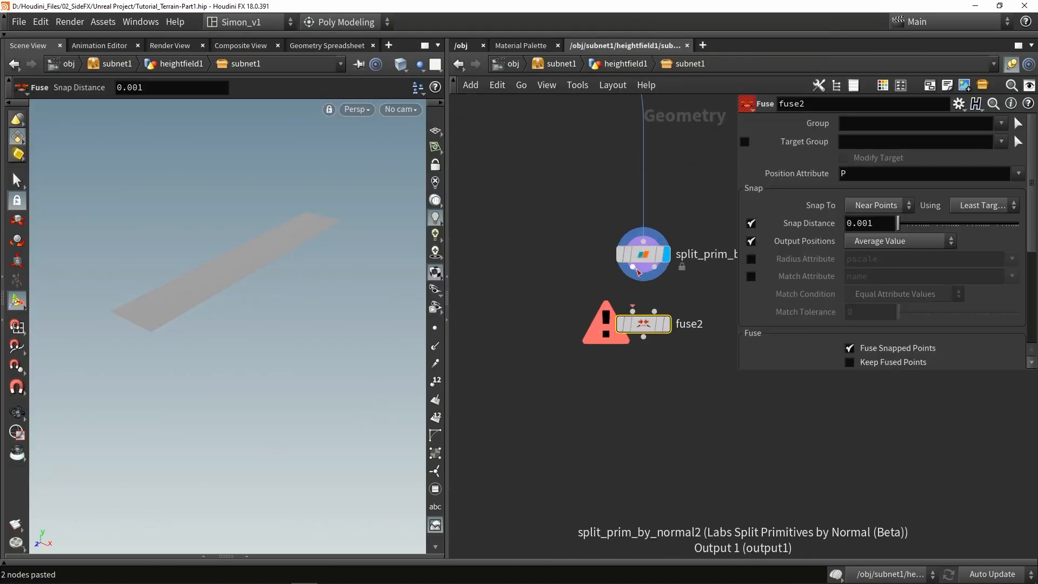
left_click(667, 326)
left_click_drag(651, 325, 641, 326)
left_click_drag(277, 268, 279, 285, "alt")
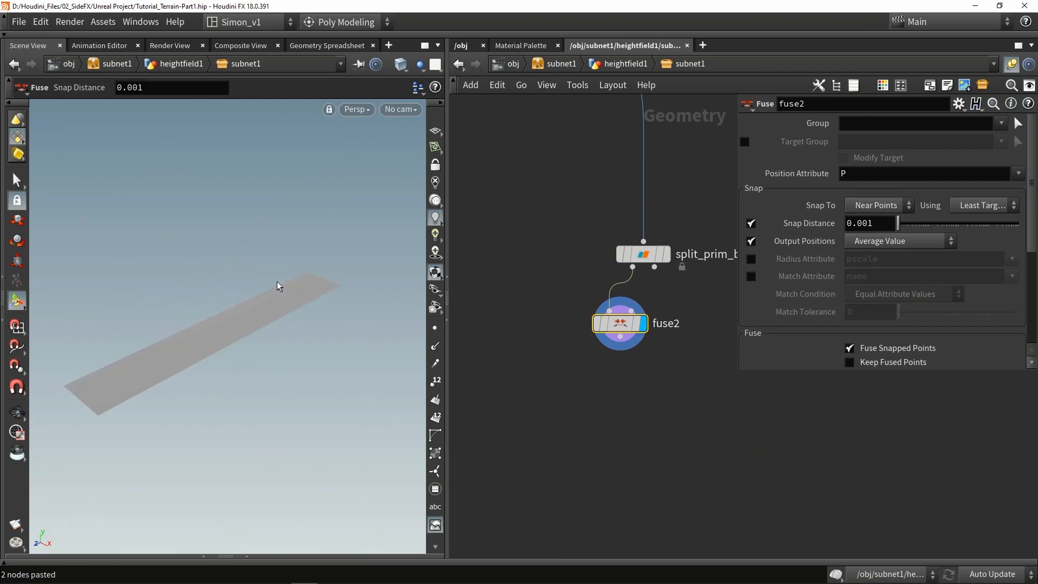
Step: Raise fuse2's snap distance to 9.59361, turn off removal of repeated vertices and degenerates, and inspect the centreline in wireframe
key("space+g")
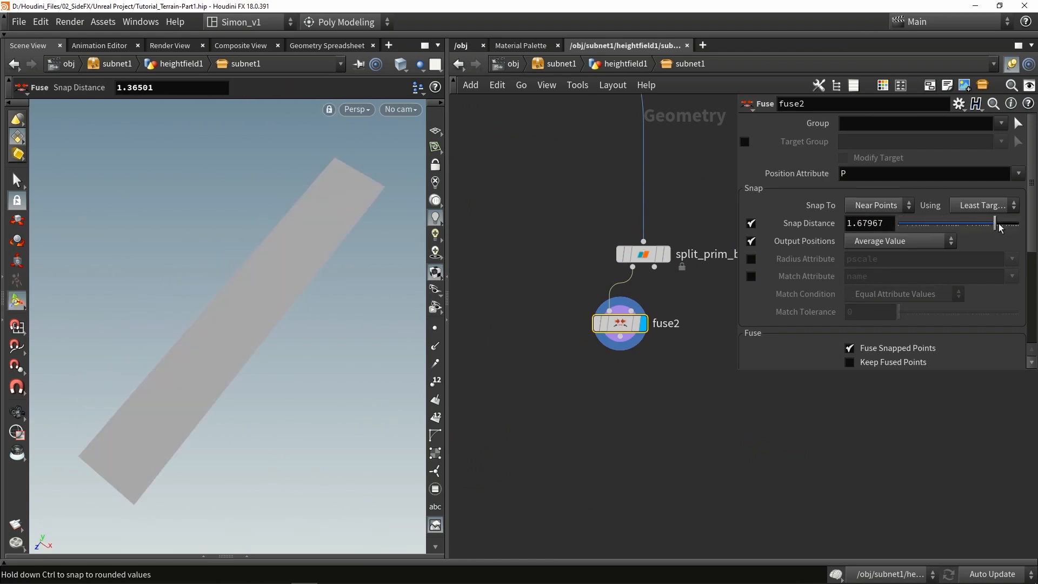
left_click_drag(993, 226, 1018, 228)
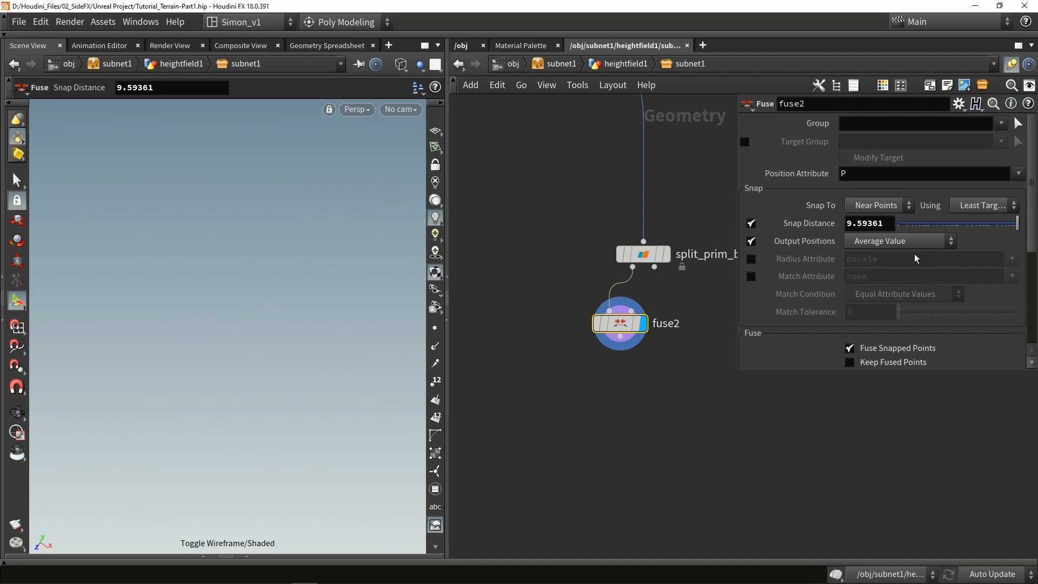
scroll(904, 262, "down", 3)
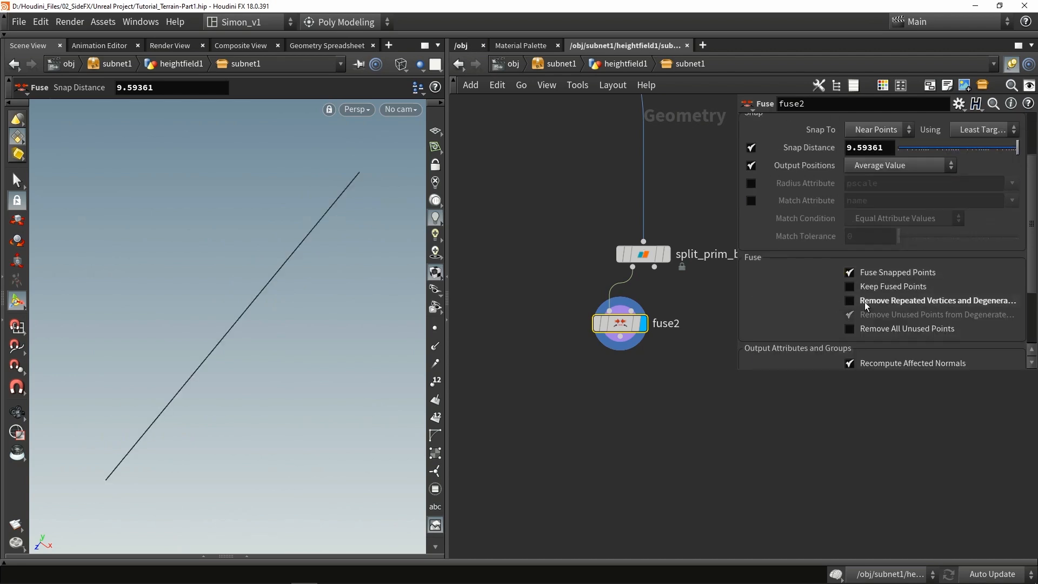
scroll(891, 302, "down", 3)
key("Escape")
left_click_drag(336, 271, 330, 236)
key("Return")
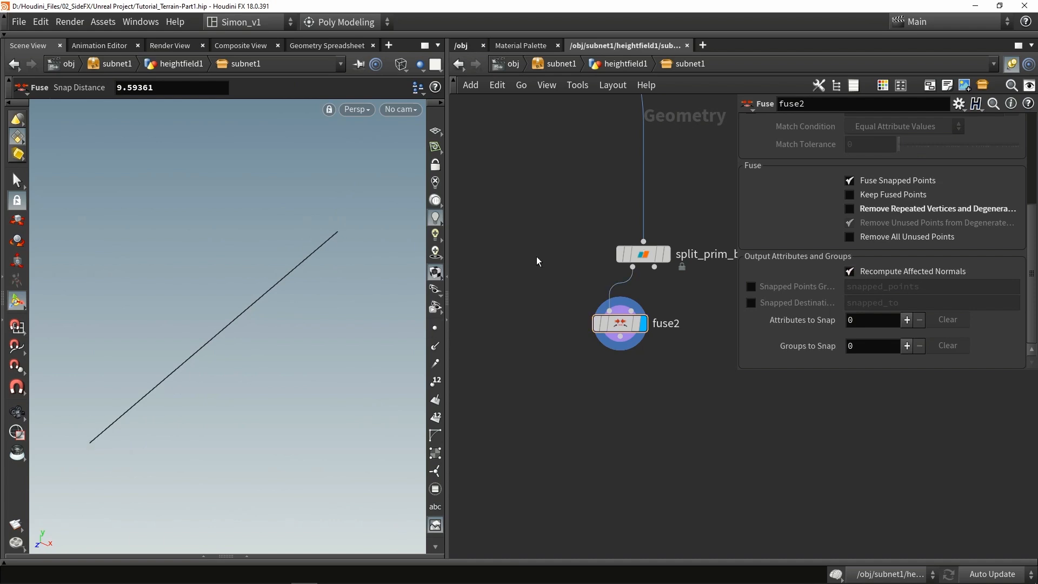
Step: Template split_prim_by_normal2 for comparison, feed it into a Labs Straight Skeleton 2D node and display that node
left_click(661, 255)
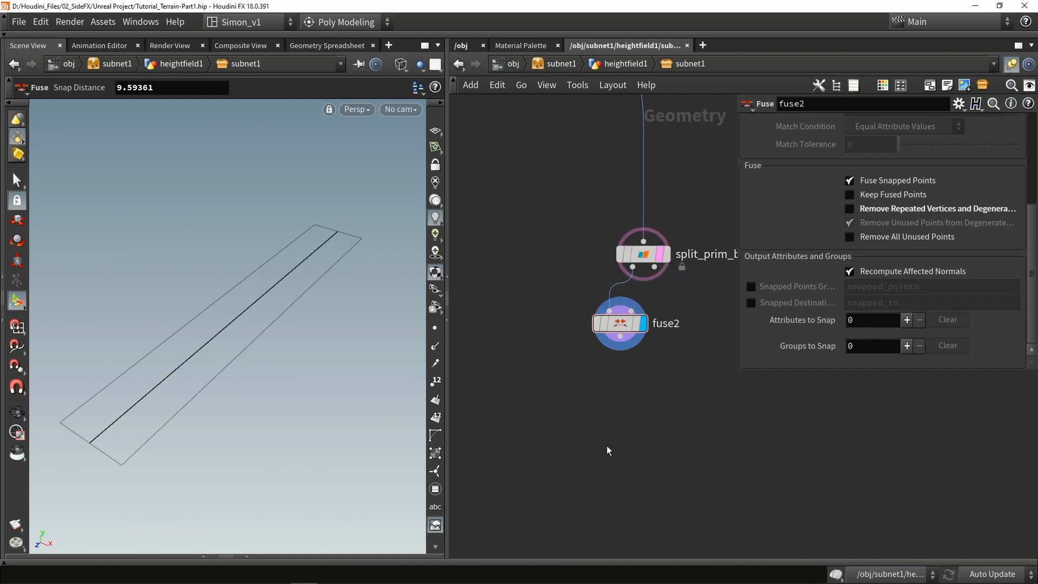
key("Tab")
type("skel")
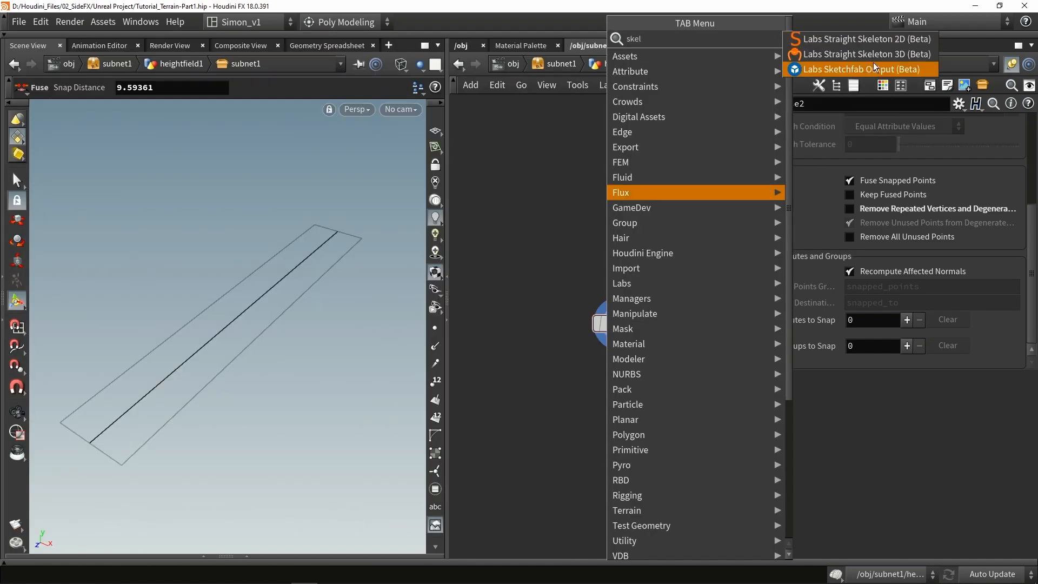
left_click(879, 40)
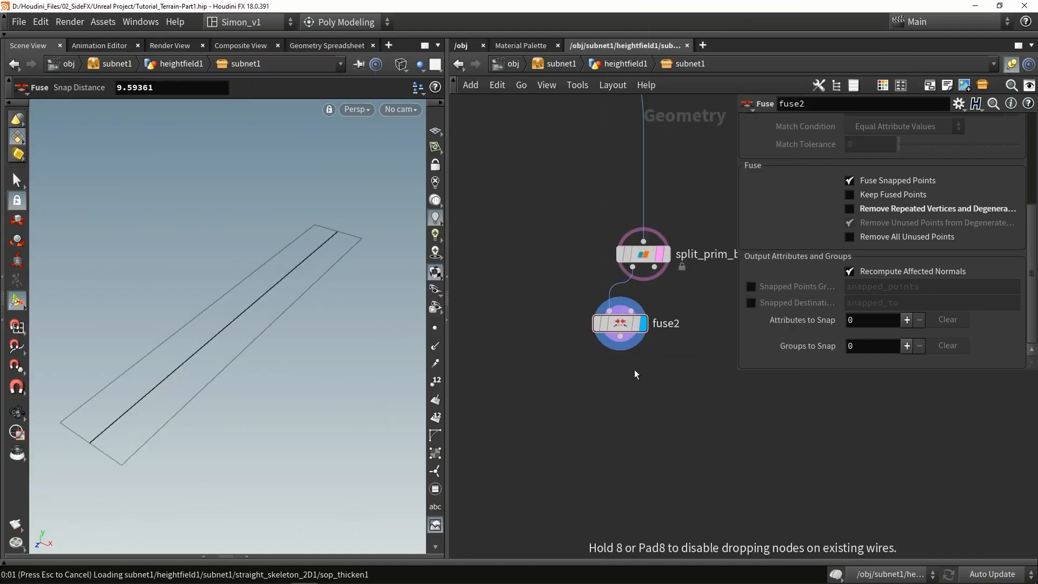
left_click(632, 437)
left_click_drag(620, 337, 641, 416)
left_click(658, 431)
left_click_drag(274, 312, 263, 349, "alt")
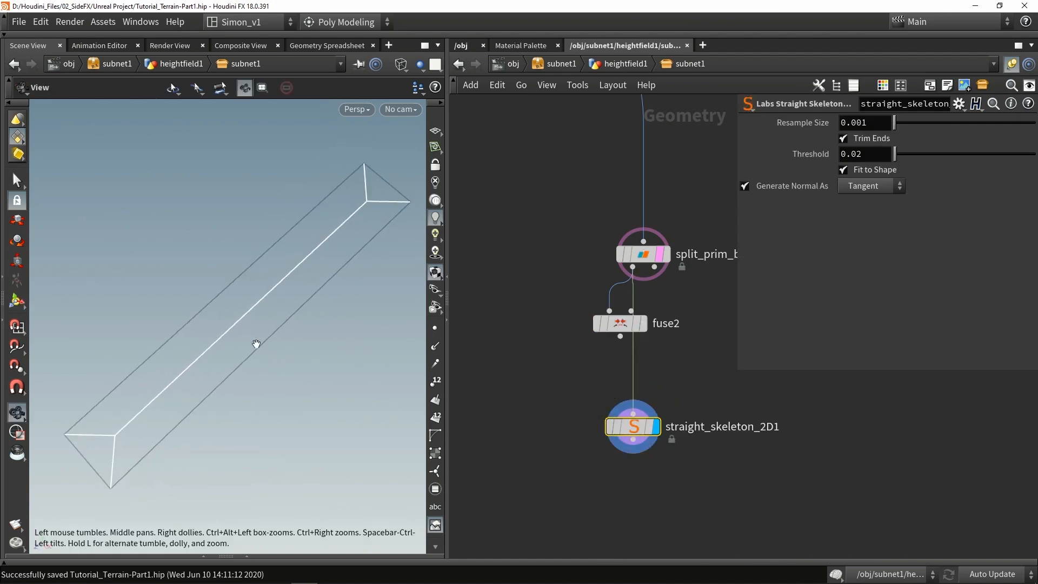
Step: Set the straight skeleton's Resample Size to 0.25 and Threshold to 0.38
key("Return")
left_click_drag(896, 123, 899, 154)
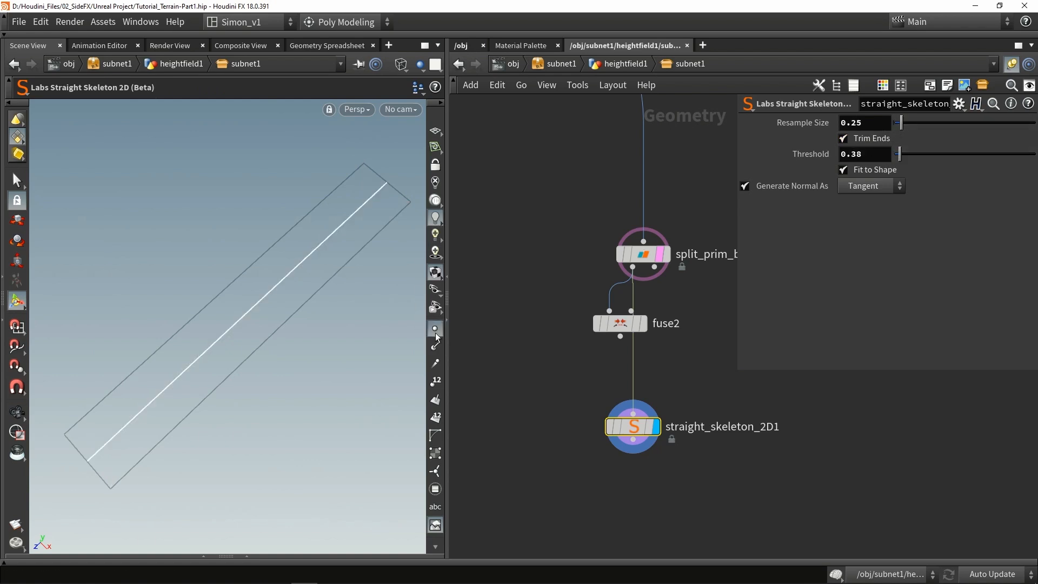
left_click_drag(409, 341, 368, 357, "alt")
Step: Move straight_skeleton_2D1 aside, display fuse2 instead, and compare the two centrelines
left_click_drag(637, 434, 485, 316)
left_click(644, 327)
left_click_drag(620, 324, 614, 351)
left_click_drag(603, 338, 632, 267)
left_click_drag(613, 356, 583, 361)
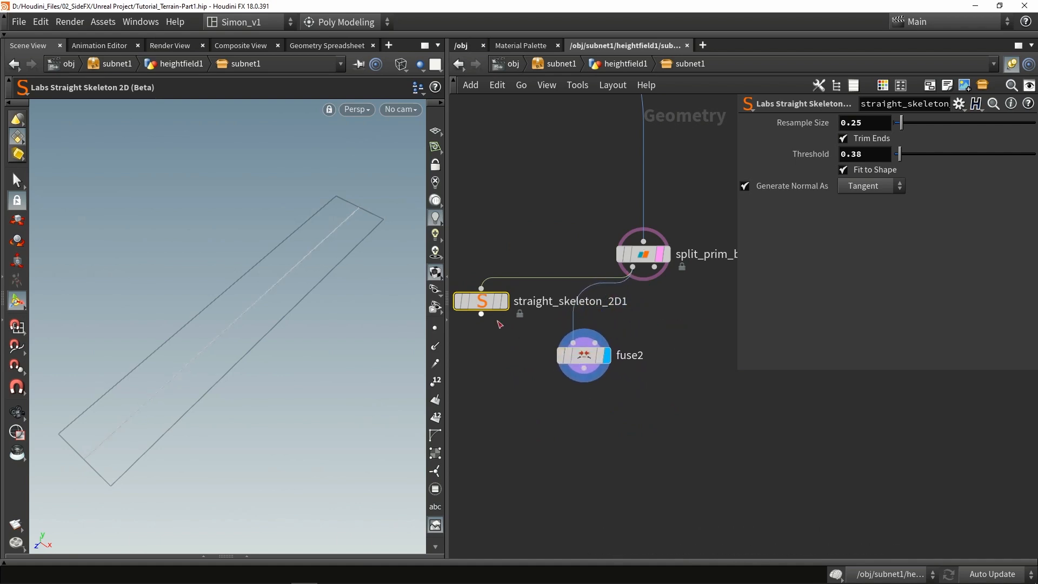
left_click(500, 302)
left_click_drag(488, 307, 514, 302)
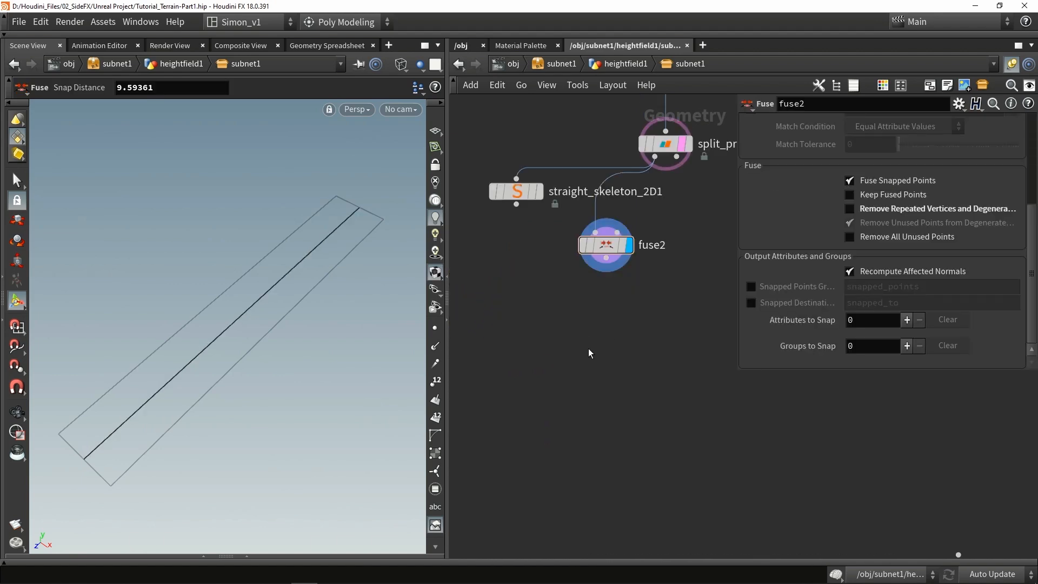
Step: Add a Resample node after fuse2, align it below and display it without the top surface template
key("Tab")
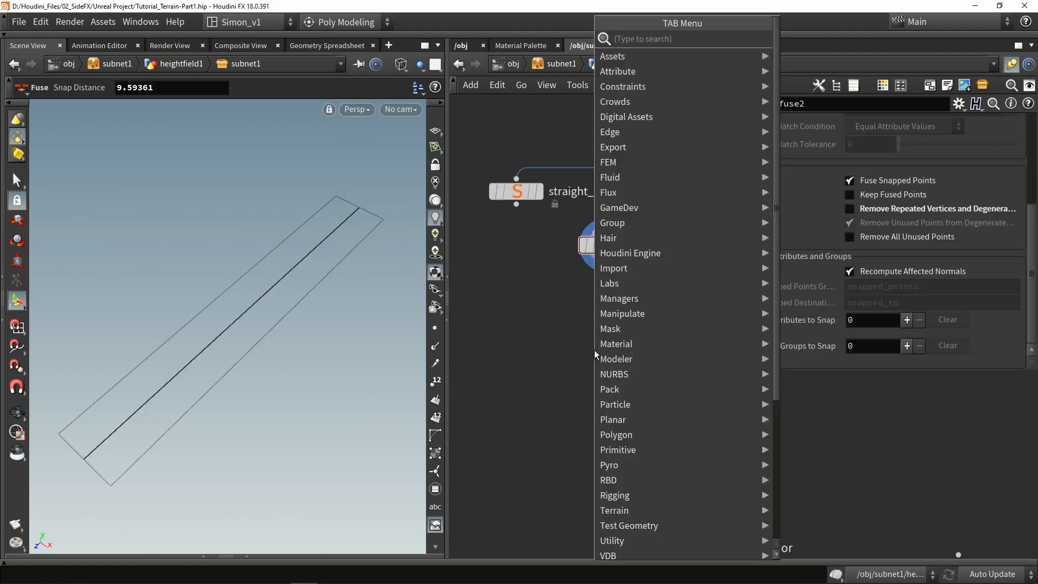
type("res")
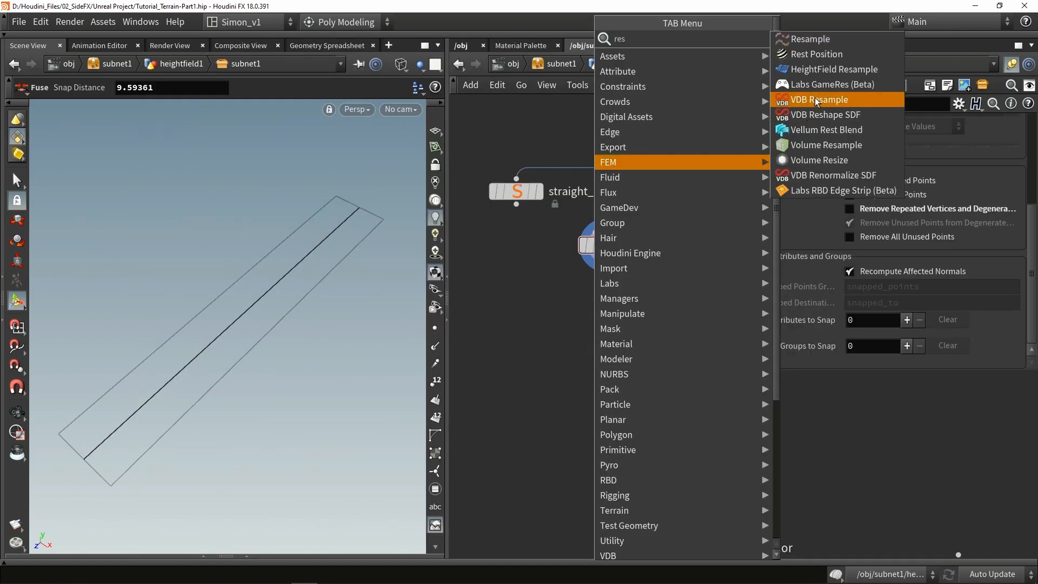
left_click(810, 39)
left_click(625, 322)
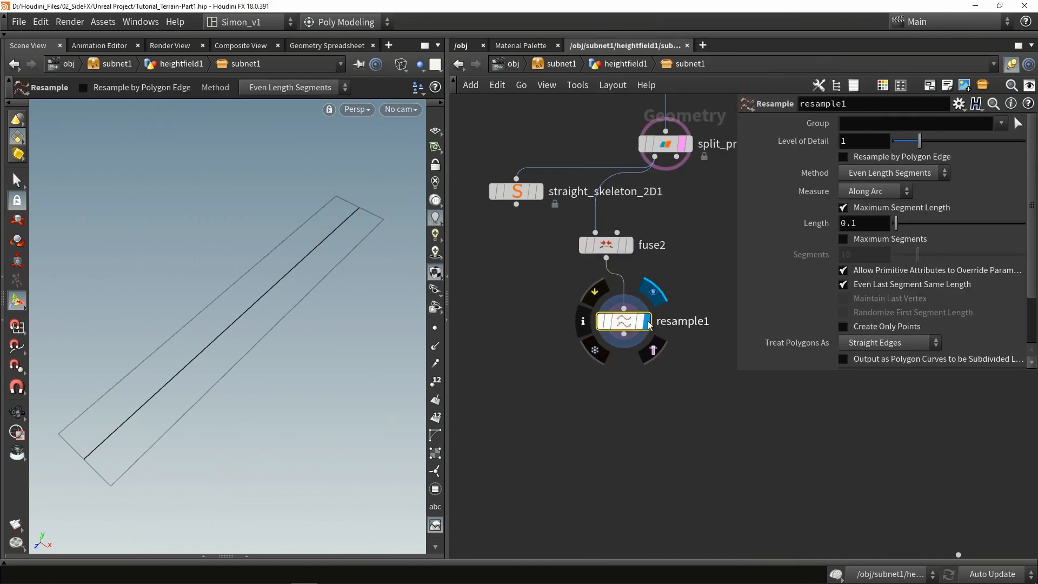
left_click(618, 328)
left_click_drag(619, 326, 611, 327)
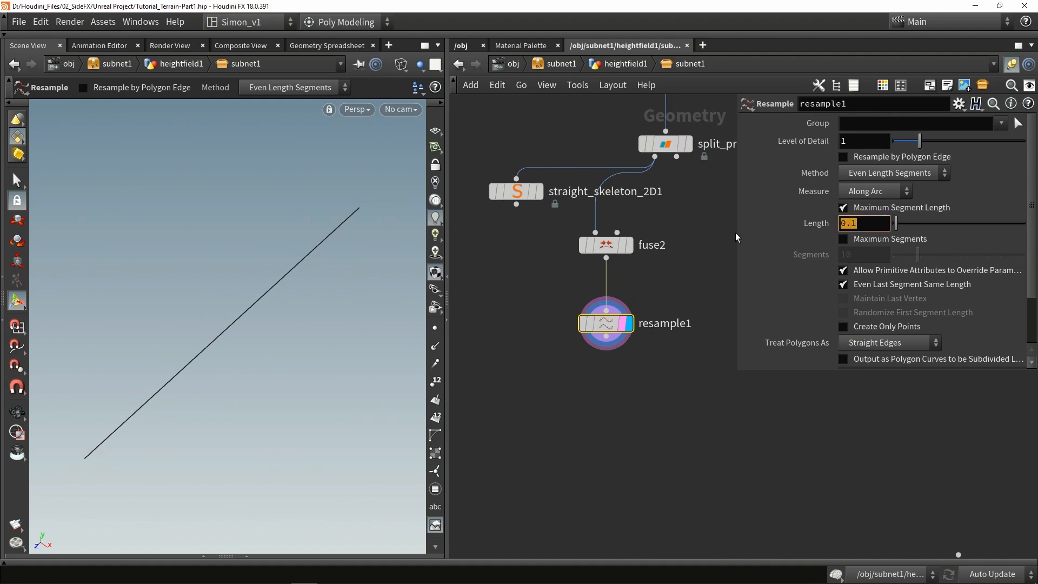
Step: Set the Resample node's maximum segment length to 2.5
type("2.5")
key("Return")
left_click(545, 369)
middle_click_drag(545, 369, 513, 311)
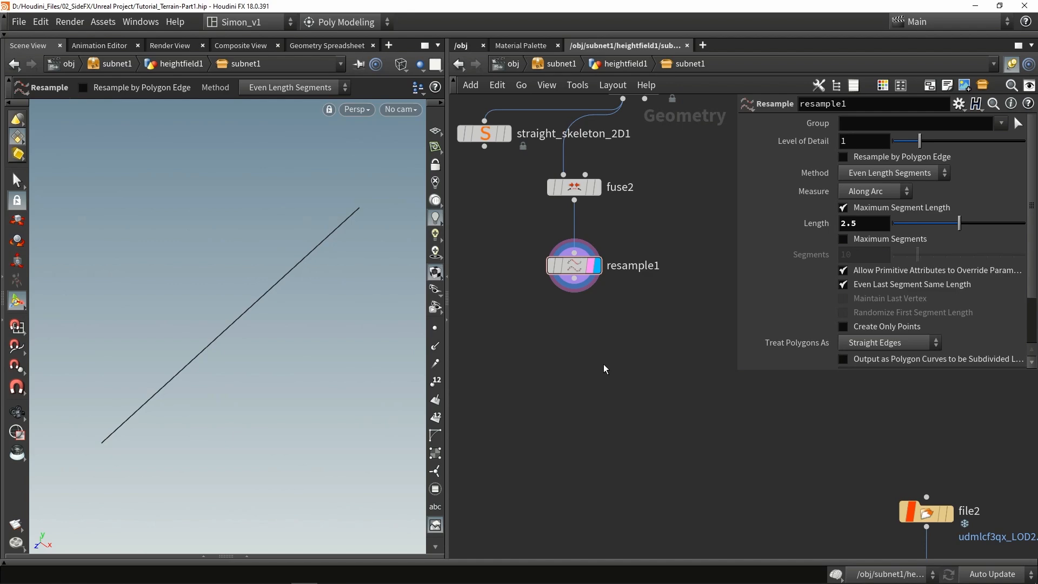
Step: Add a PolyFrame node after resample1, align it below and display it
key("Tab")
type("pol")
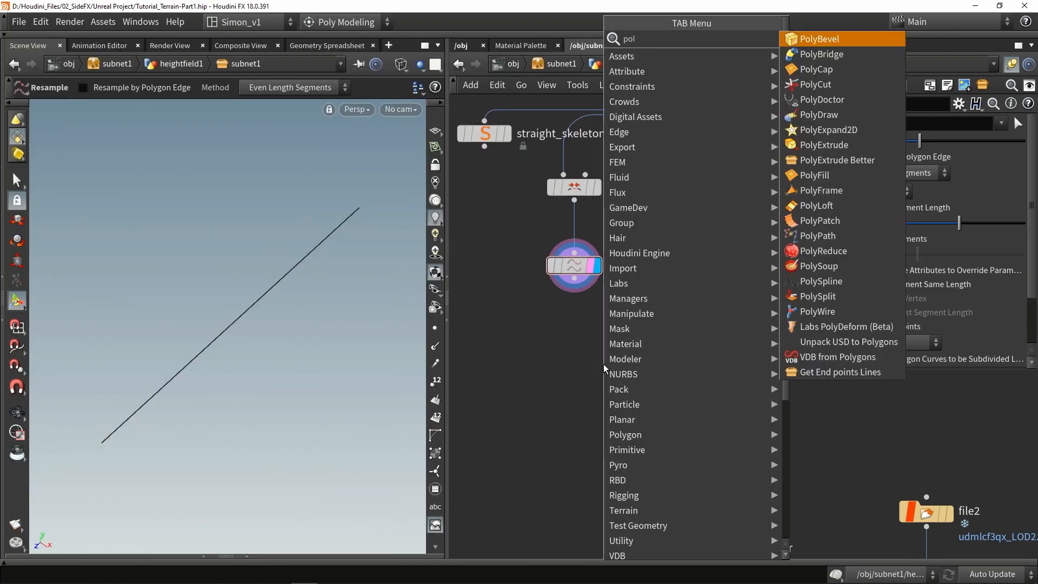
type("yfr")
key("Return")
left_click(582, 339)
left_click_drag(581, 339, 575, 331)
left_click(597, 330)
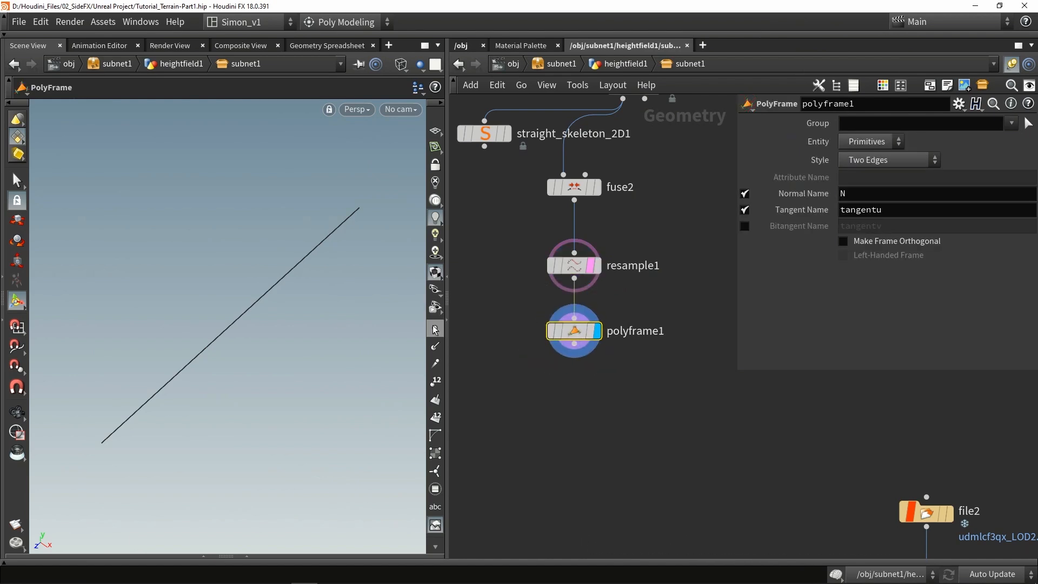
Step: Turn off polyframe1's normal output and name its tangent attribute N
left_click(745, 194)
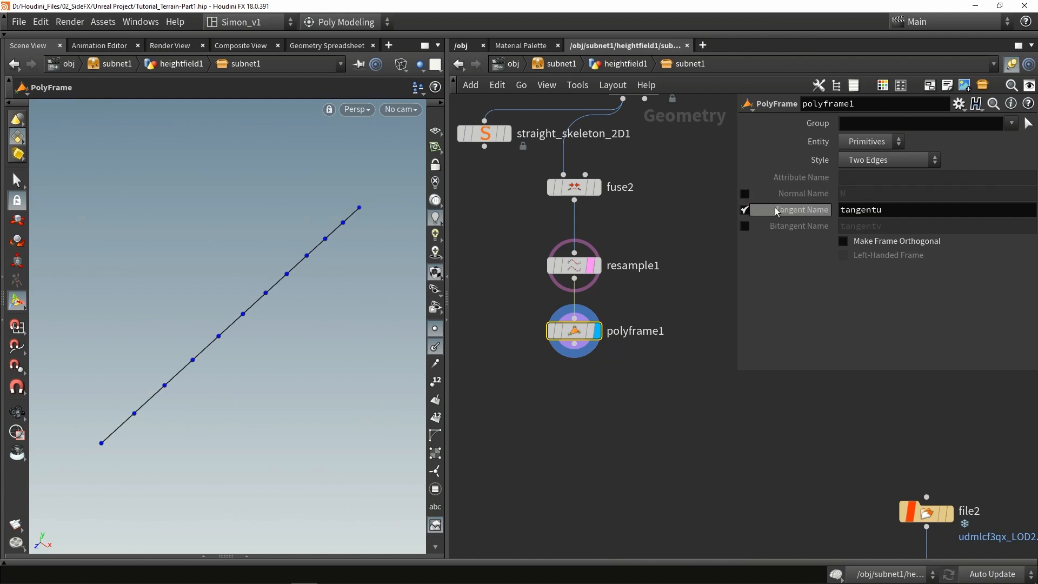
double_click(871, 211)
type("N")
key("Return")
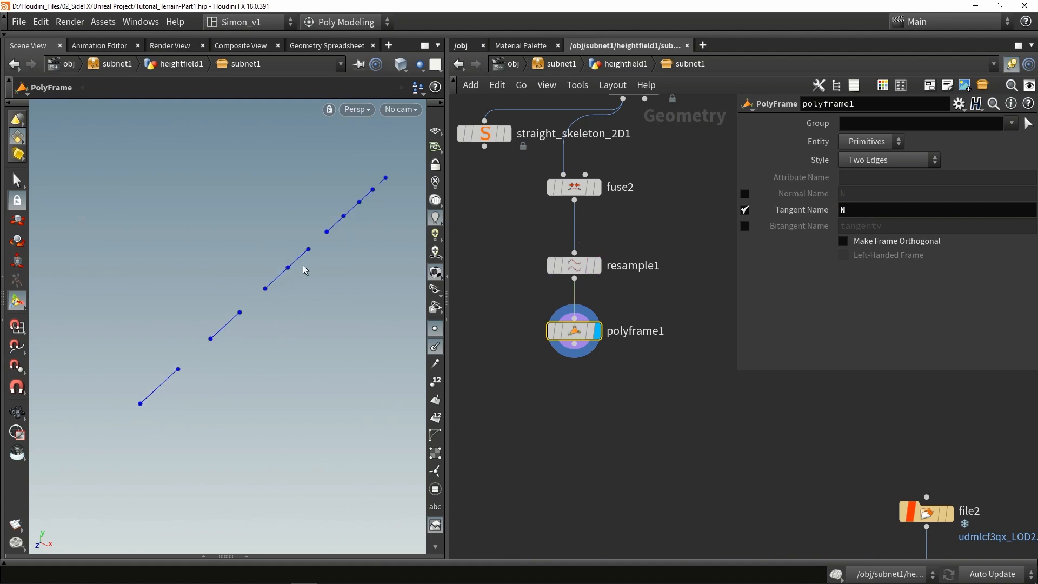
Step: Set the PolyFrame style to First Edge and display point numbers to inspect the points along the line
left_click(885, 161)
left_click(875, 174)
key("Escape")
left_click_drag(362, 305, 282, 314)
key("Return")
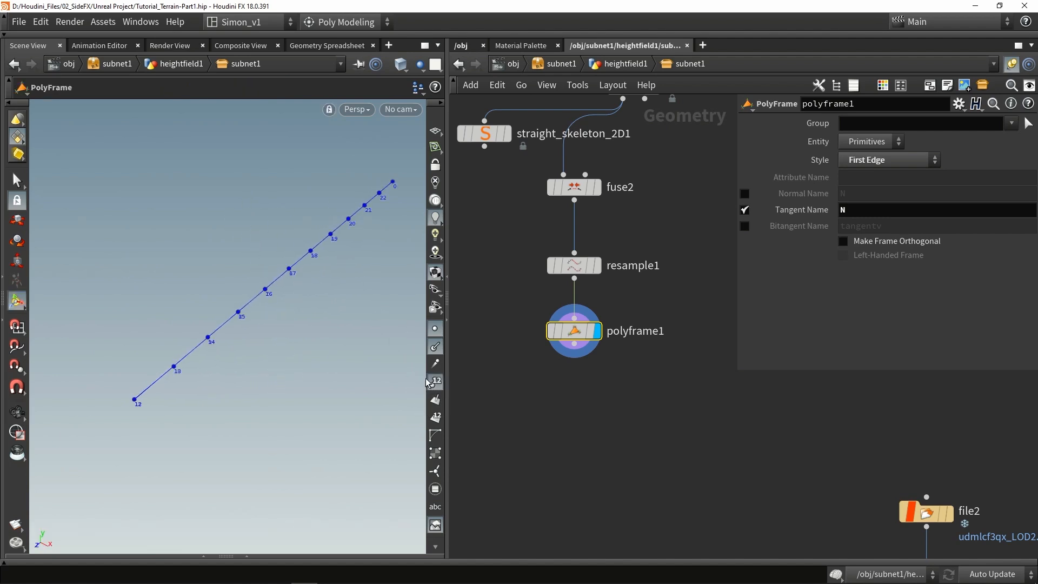
key("space")
scroll(219, 334, "up", 5)
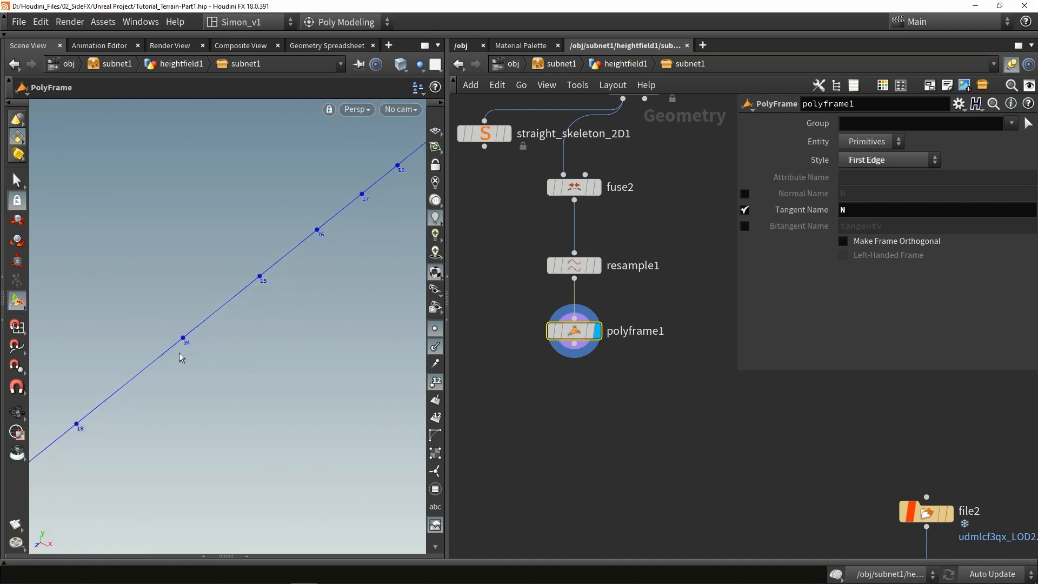
scroll(255, 284, "down", 5)
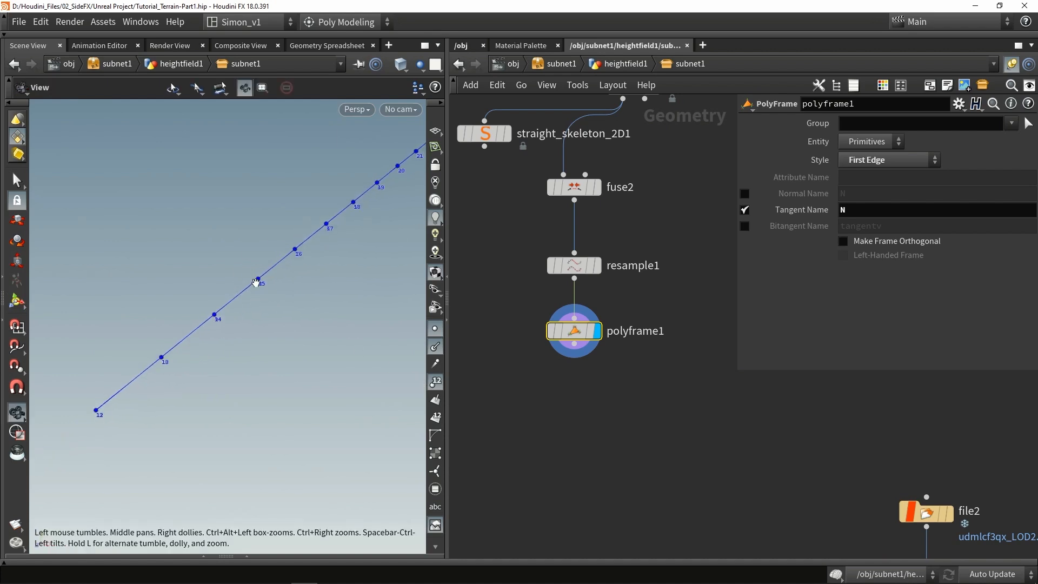
left_click_drag(384, 285, 288, 294, "alt")
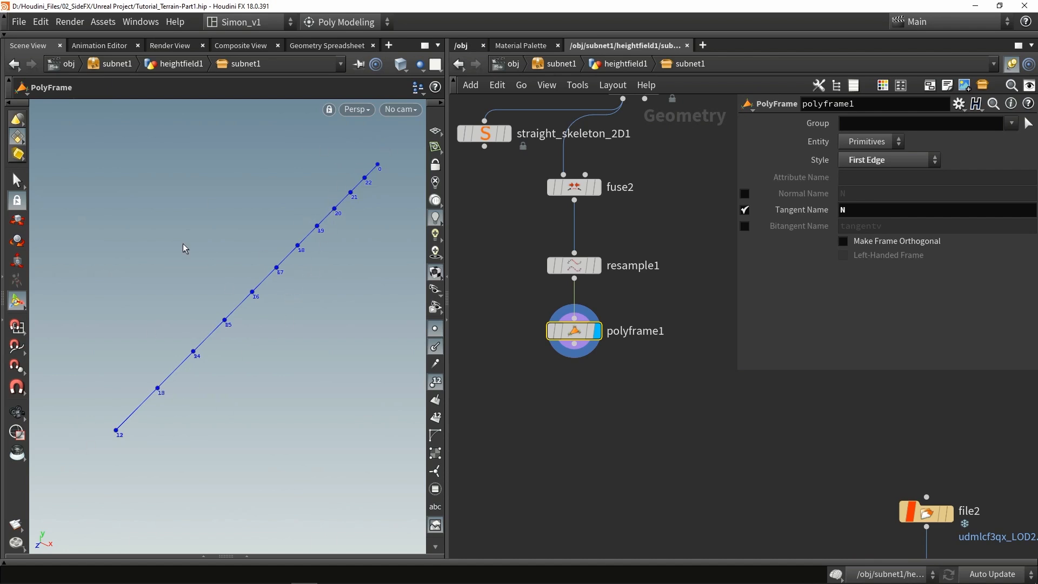
Step: Insert a Fuse node between resample1 and polyframe1
key("Tab")
type("fuse")
key("Return")
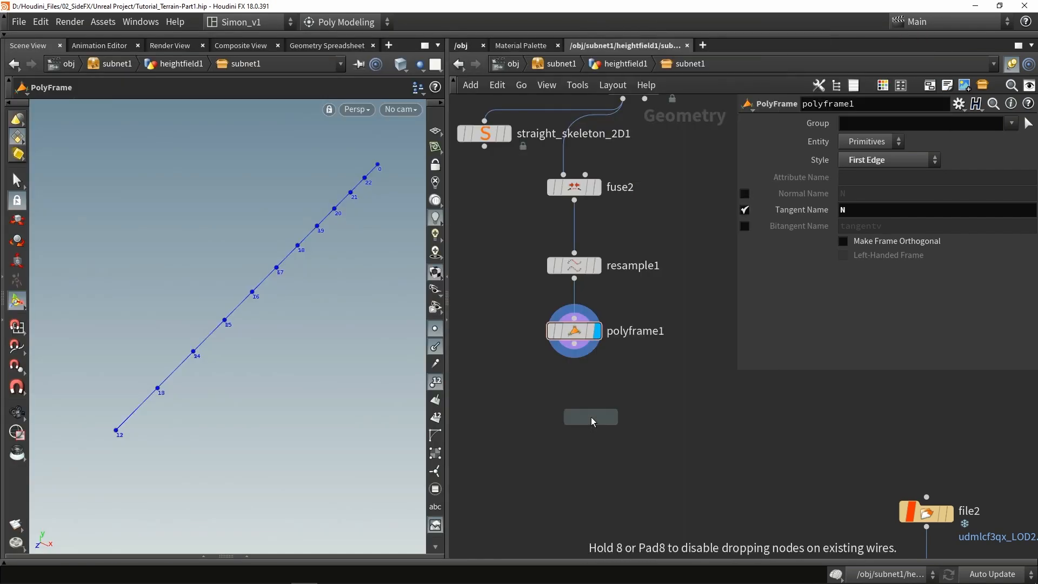
left_click(579, 323)
scroll(621, 310, "up", 3)
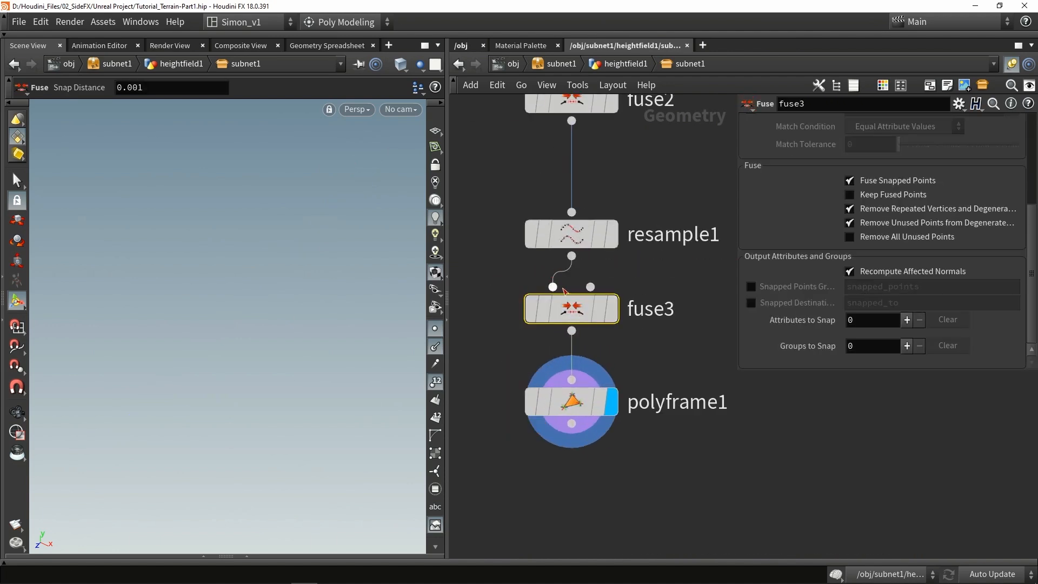
Step: Disable Remove Repeated Vertices and Degenerate Primitives on fuse3, and display polyframe1 to check the point normals
left_click(615, 308)
left_click(877, 213)
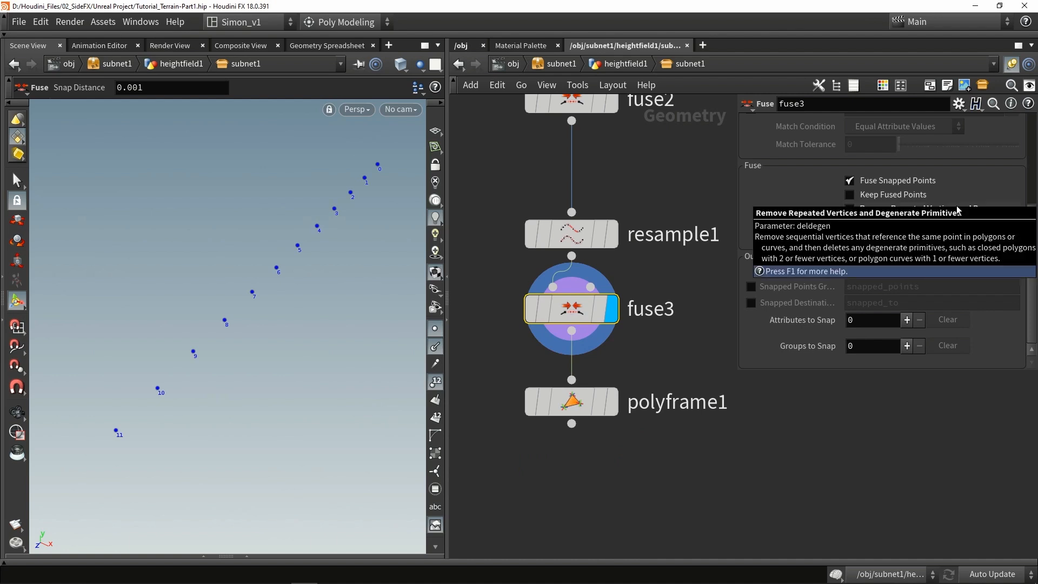
left_click(615, 405)
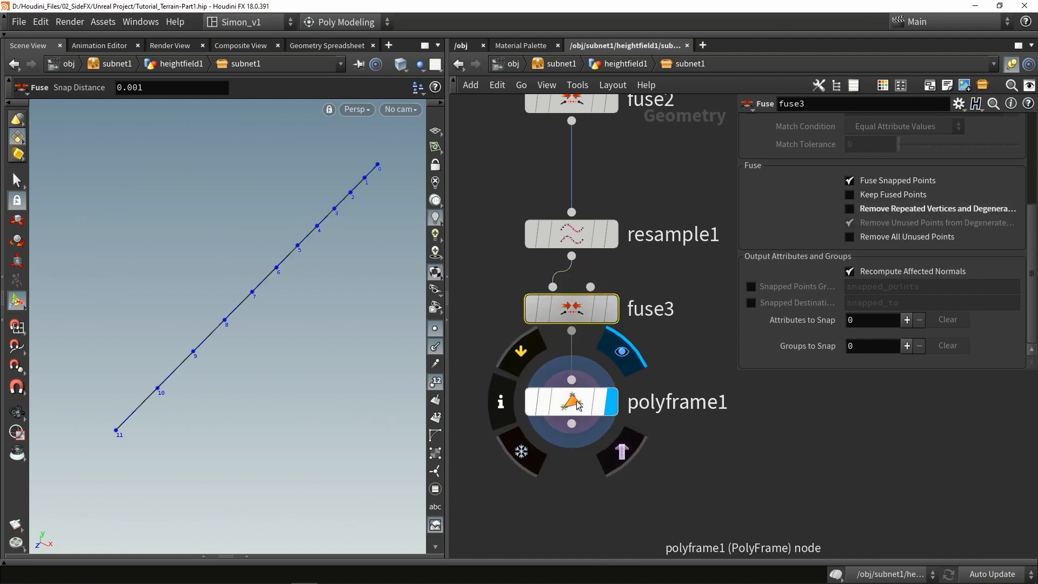
left_click(581, 405)
left_click_drag(283, 305, 295, 348)
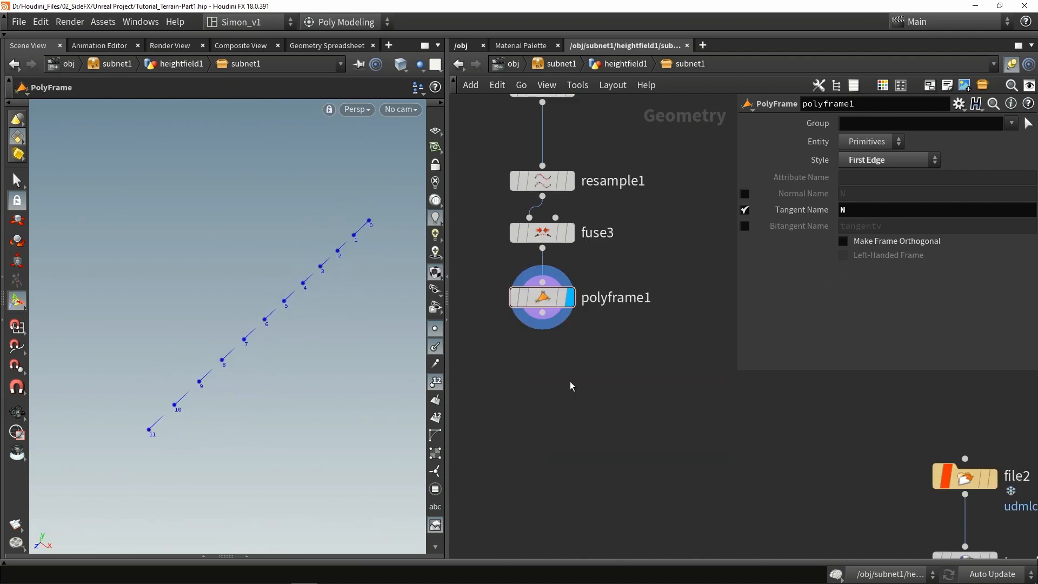
Step: Add an Attribute Create node below polyframe1
key("Tab")
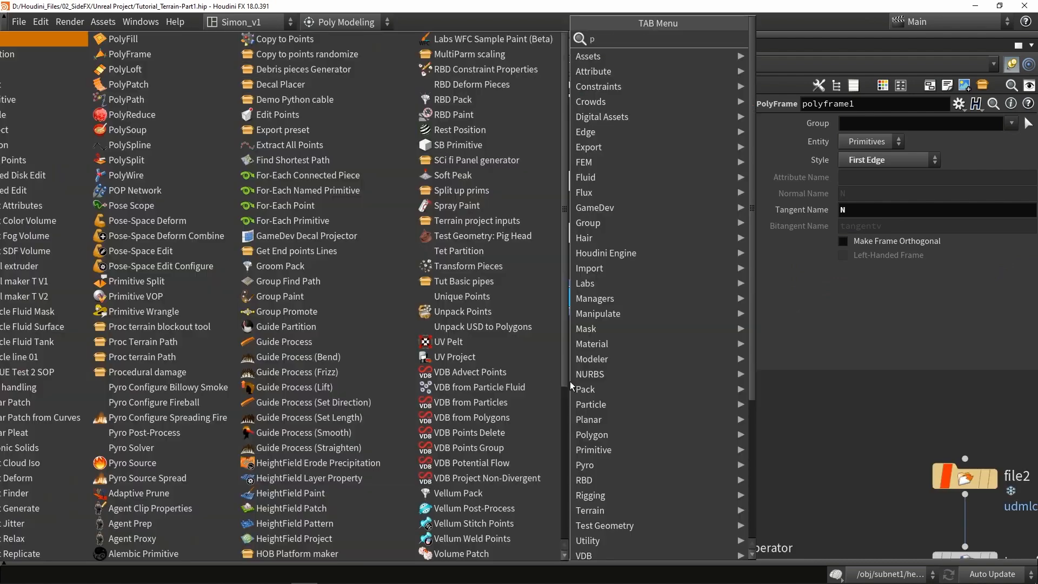
type("create")
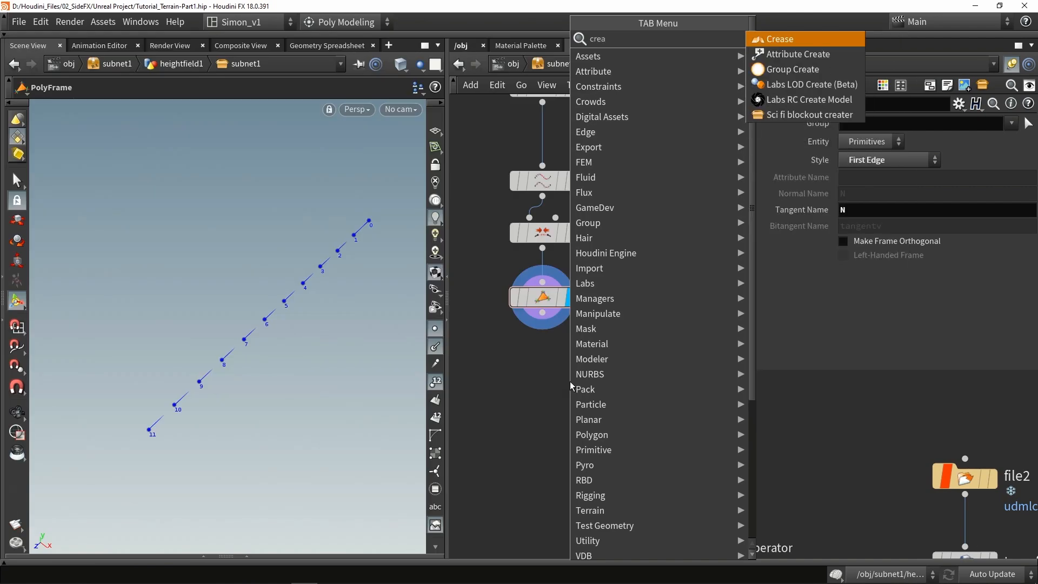
key("Return")
left_click(559, 368)
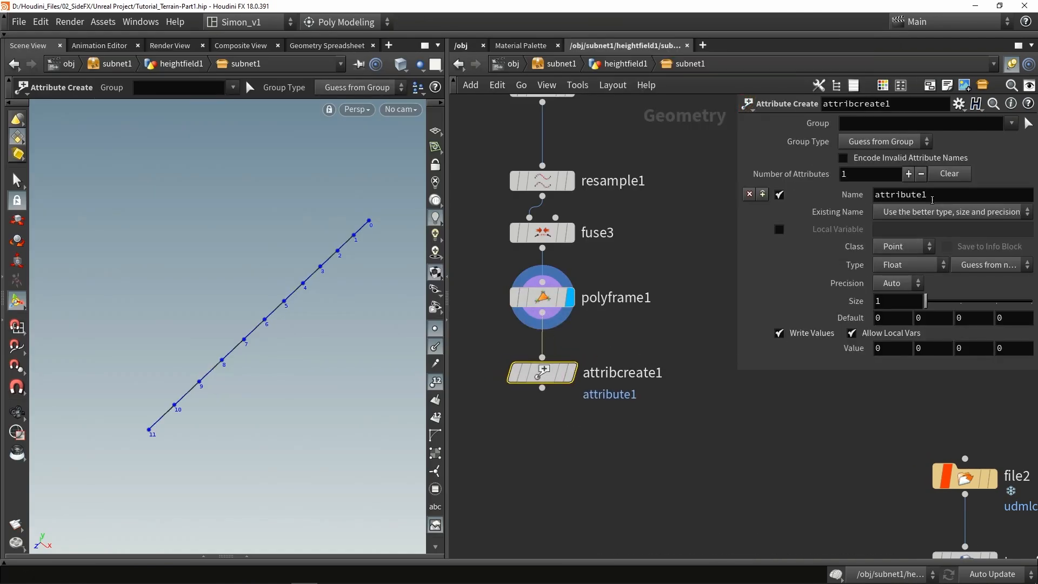
Step: Name the new attribute up, set its size to 3 and value to 0, 1, 0, and display the node
left_click_drag(932, 197, 724, 244)
type("up")
key("Return")
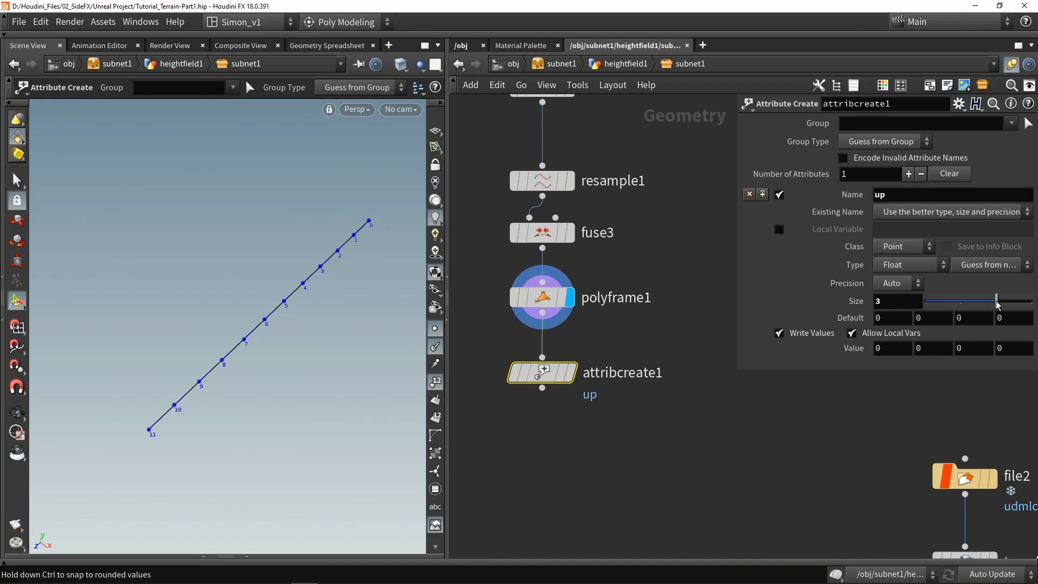
left_click(571, 372)
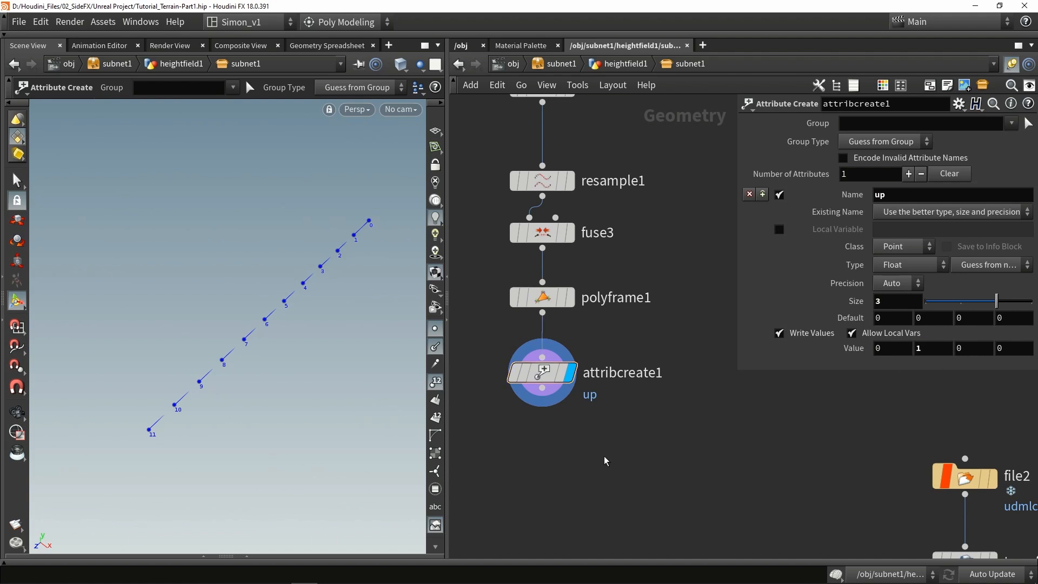
Step: Add a second Attribute Create node below attribcreate1 and display it
middle_click_drag(556, 448, 553, 388)
key("Tab")
type("create")
key("Return")
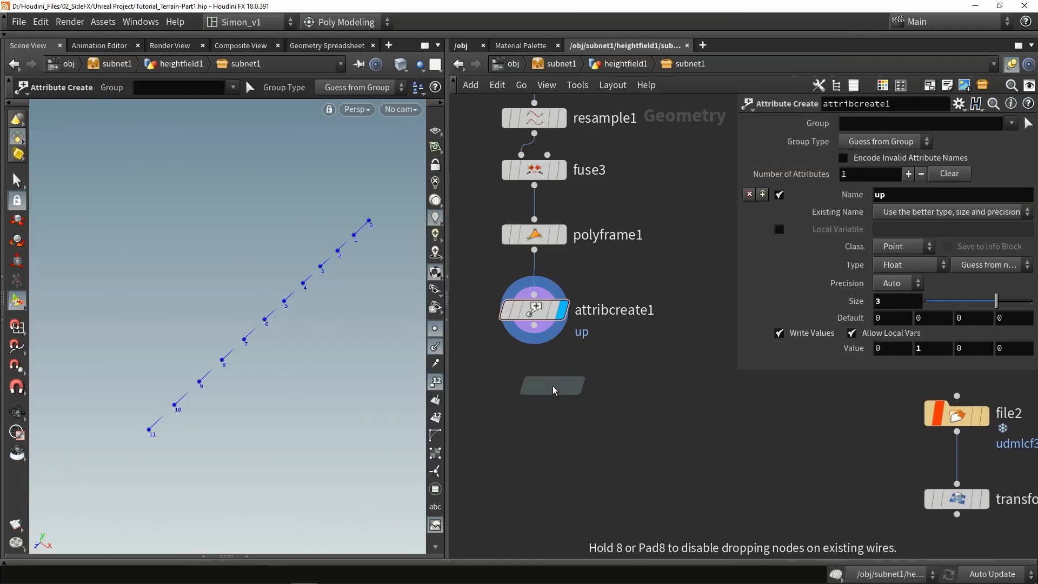
left_click(553, 389)
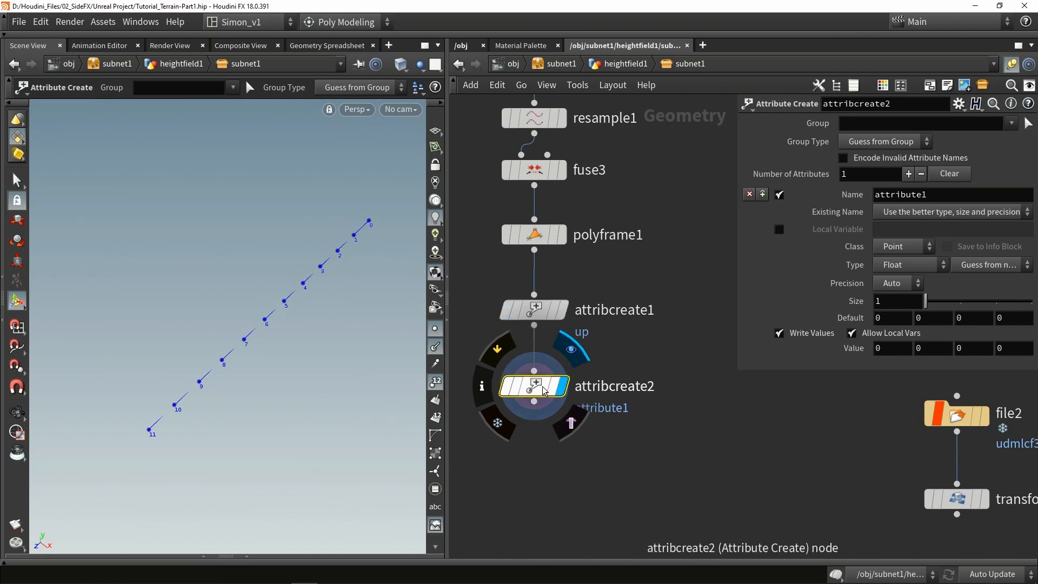
Step: Name the second node's attribute pscale and set its value to 1
double_click(939, 195)
type("pscale")
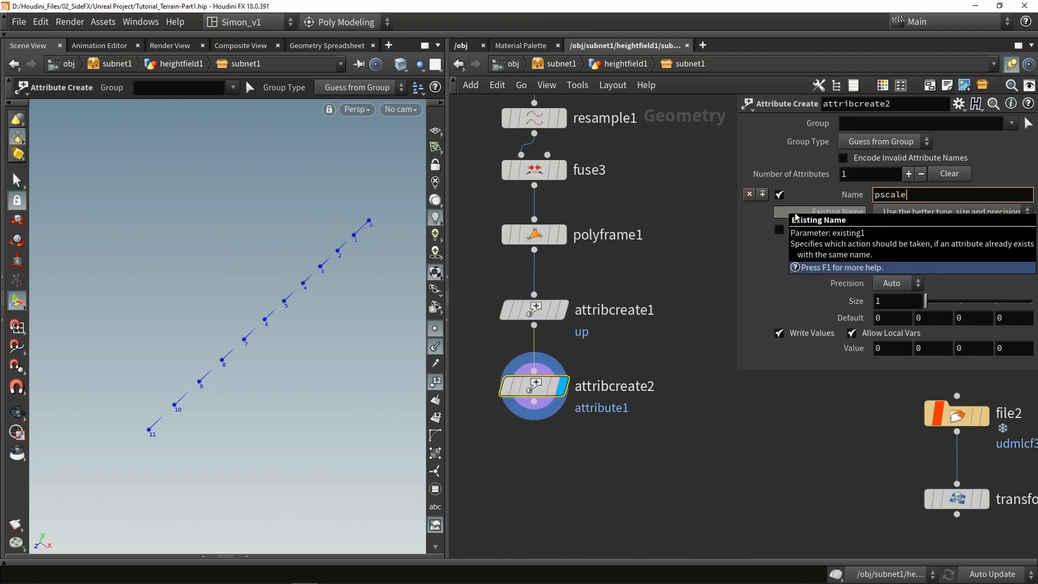
key("Return")
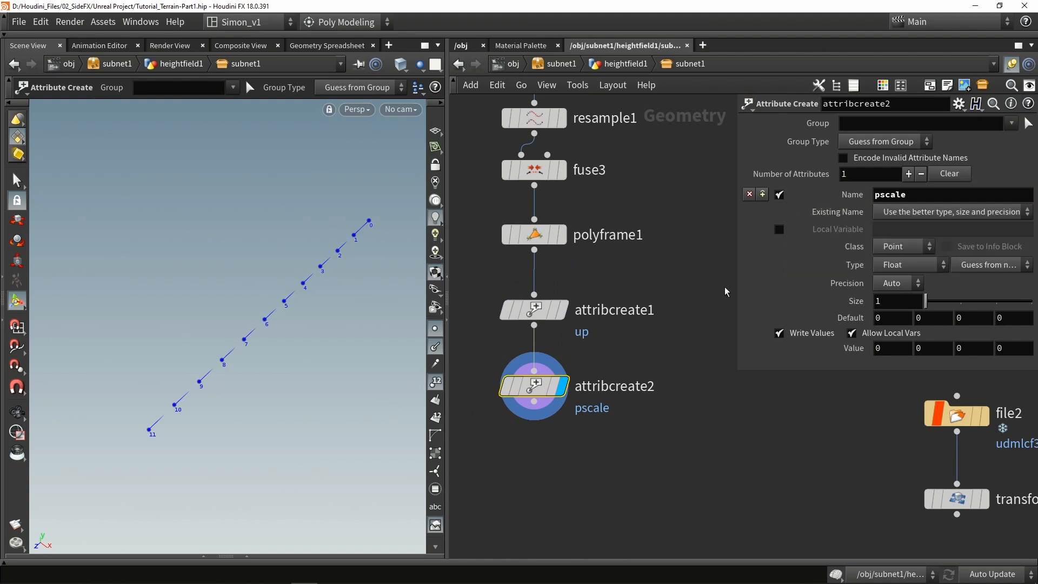
middle_click_drag(666, 468, 649, 419)
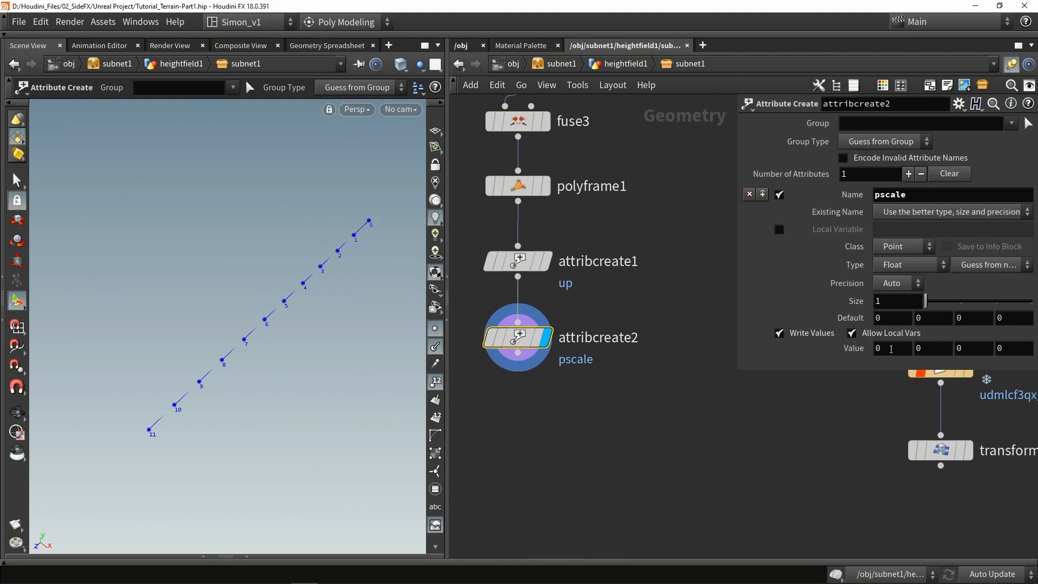
type("1")
key("Return")
Step: Move file2 and transform5 beside attribcreate2, and copy the slab onto the centreline points with a displayed Copy to Points node
middle_click_drag(647, 443, 613, 437)
scroll(612, 440, "down", 4)
left_click_drag(655, 366, 667, 390)
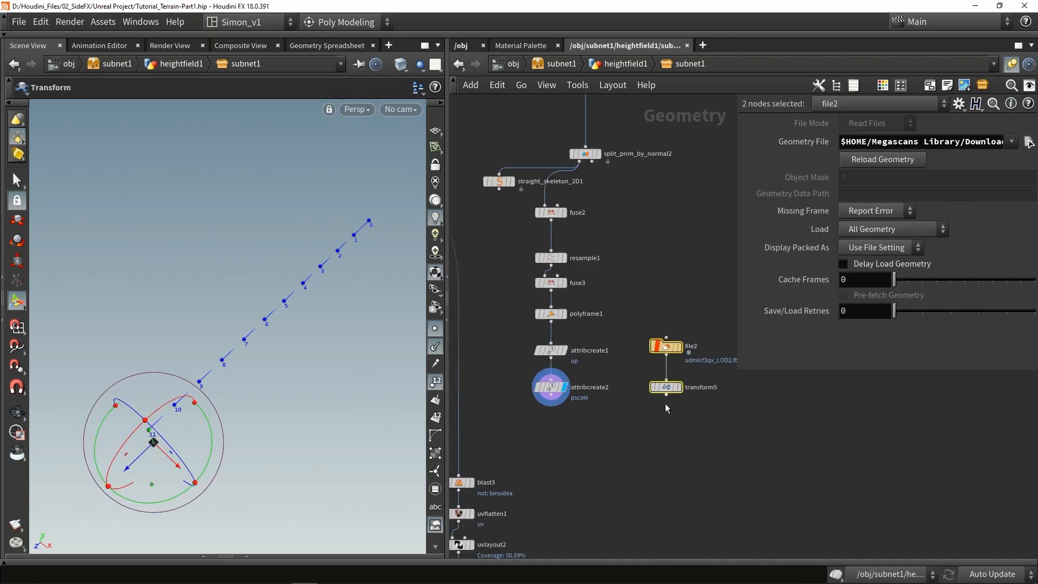
key("Tab")
type("copy")
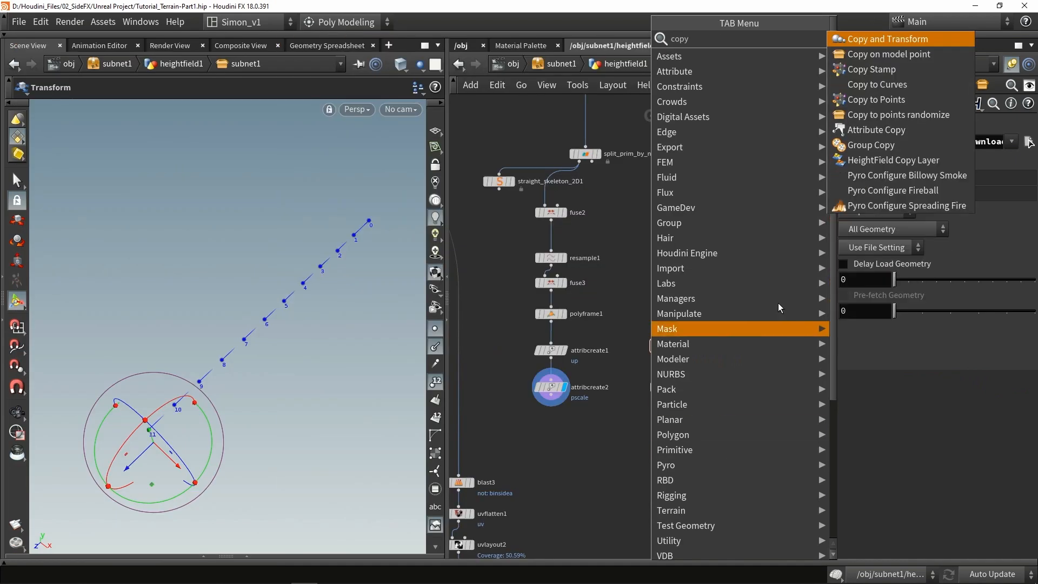
left_click(871, 100)
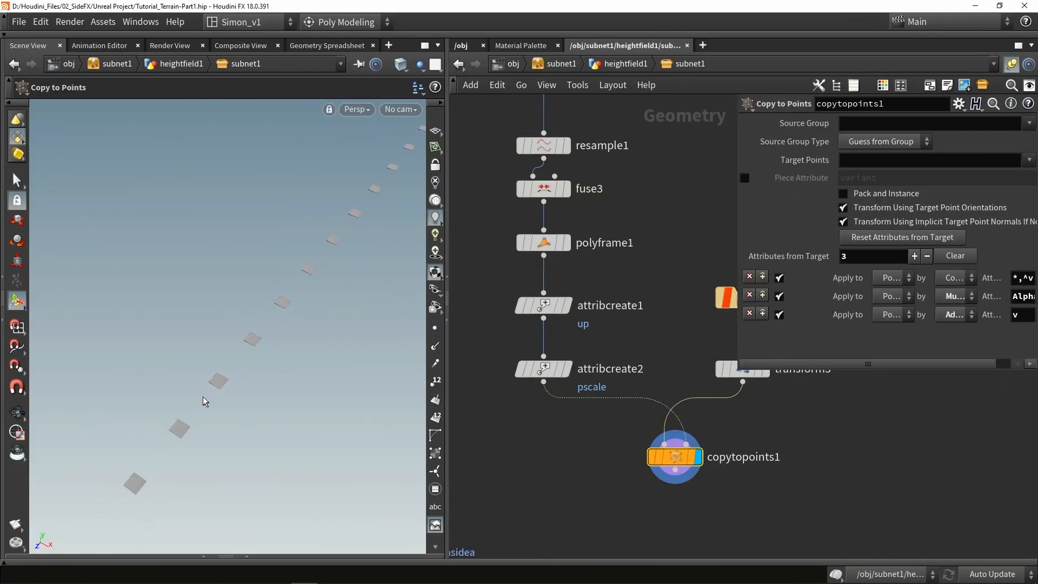
left_click_drag(201, 415, 213, 386, "alt")
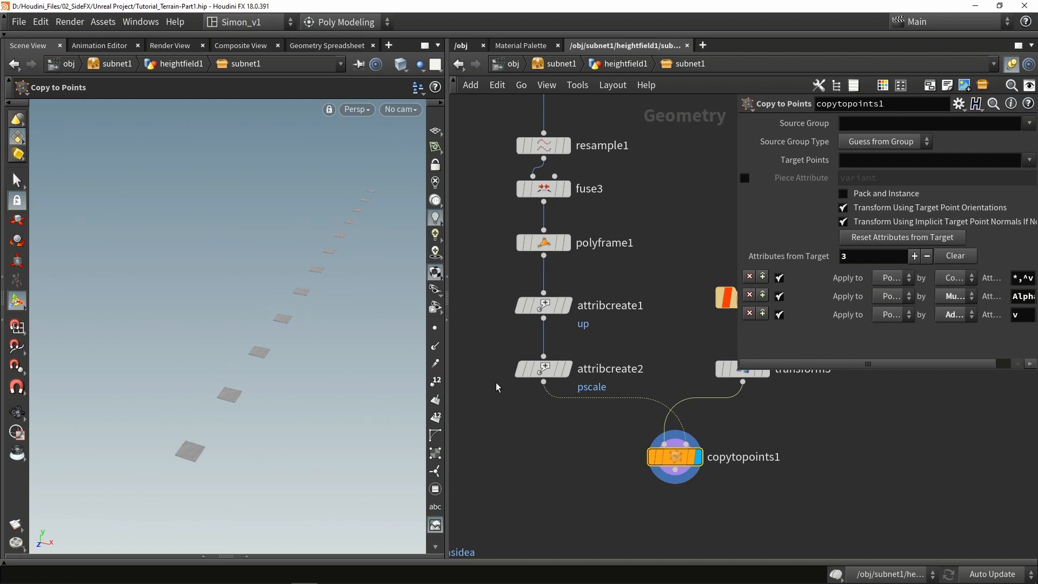
Step: Set the pscale value in attribcreate2 to 4.5 to enlarge the copied slabs
left_click(543, 369)
double_click(891, 347)
type("4")
key("Return")
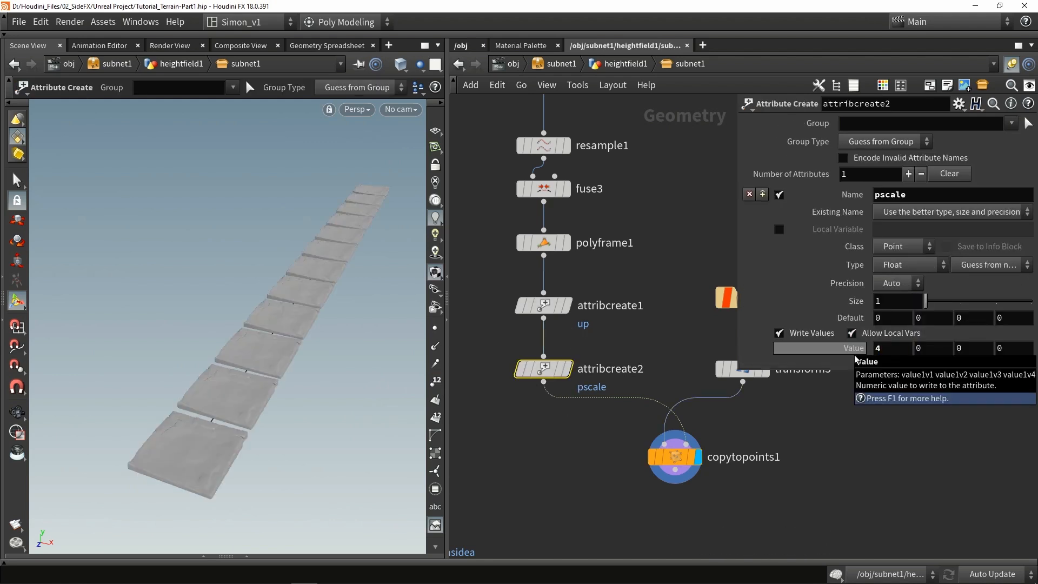
left_click(884, 348)
type(".5")
key("Return")
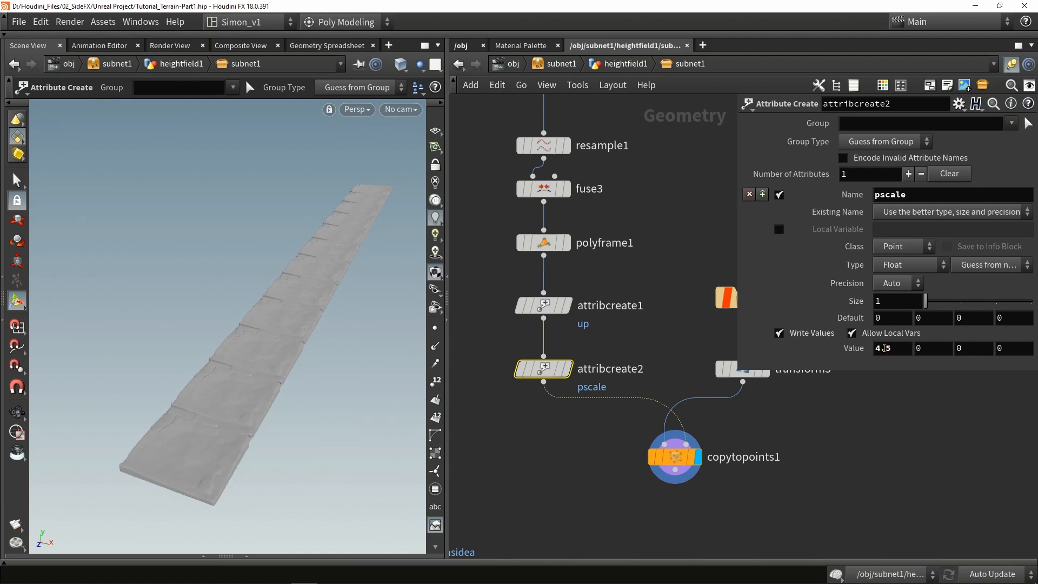
key("Escape")
left_click_drag(400, 400, 215, 324)
Step: Add a Merge node combining uvquickshade4 and copytopoints1, and display it
scroll(588, 377, "down", 2)
middle_click_drag(588, 376, 608, 303)
scroll(606, 505, "down", 1)
middle_click_drag(606, 506, 619, 434)
key("Tab")
type("merge")
key("Return")
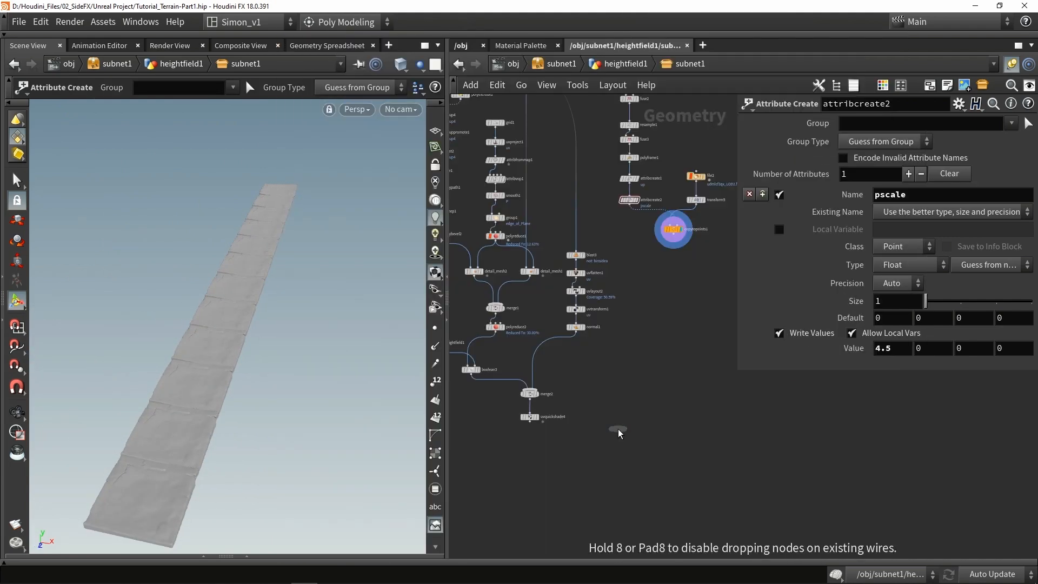
left_click(577, 444)
scroll(534, 420, "up", 3)
left_click_drag(527, 422, 534, 429)
left_click_drag(533, 429, 605, 452)
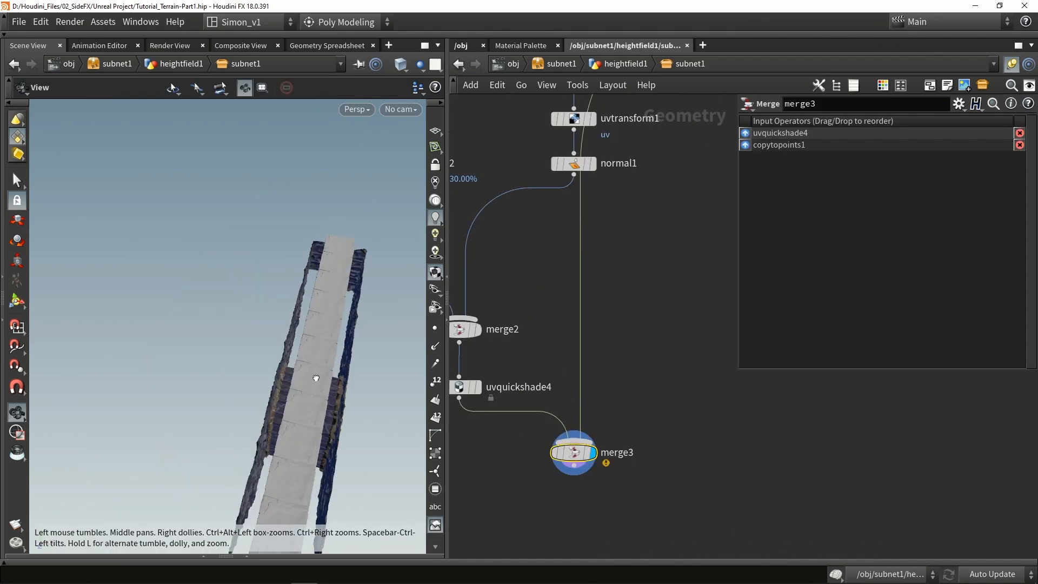
Step: Examine from several angles how the stone slabs cover the top of the bridge
left_click_drag(318, 378, 267, 228)
key("Return")
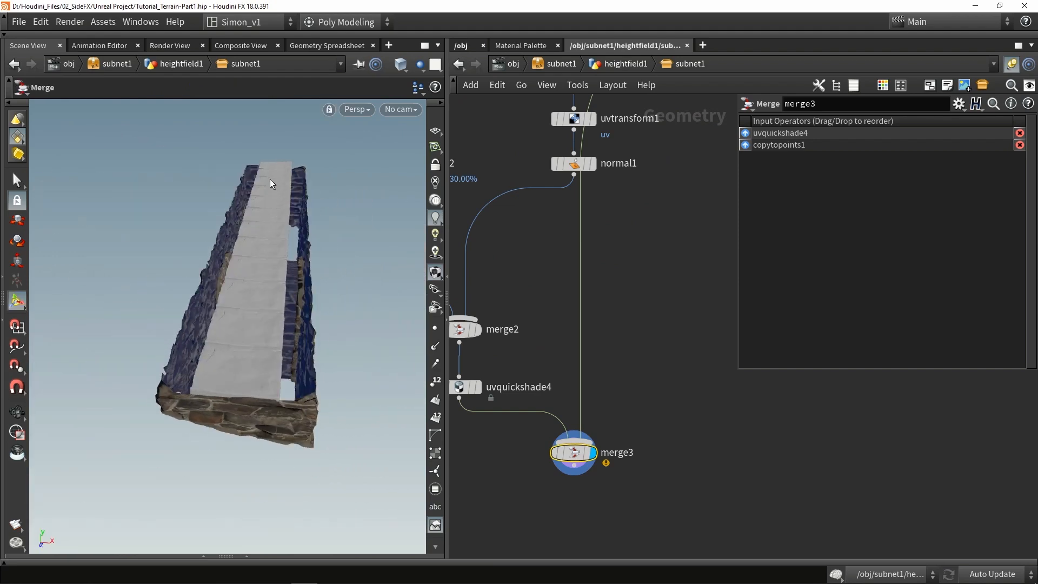
key("Escape")
left_click_drag(276, 147, 294, 281)
right_click_drag(294, 281, 260, 288)
left_click_drag(260, 288, 263, 246)
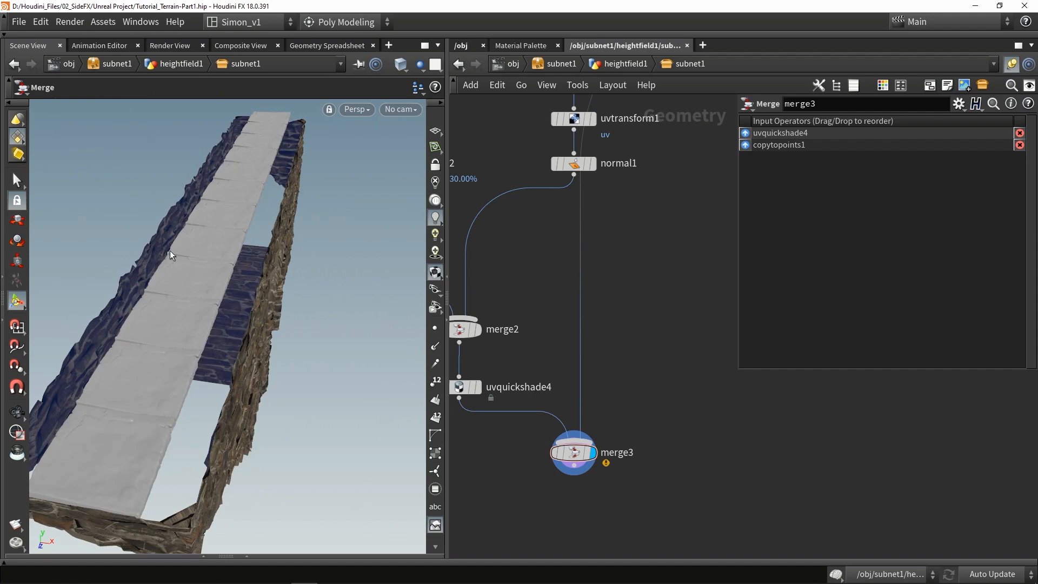
Step: Return to the heightfield1 network and select box1 so its handles appear around the bridge
key("u")
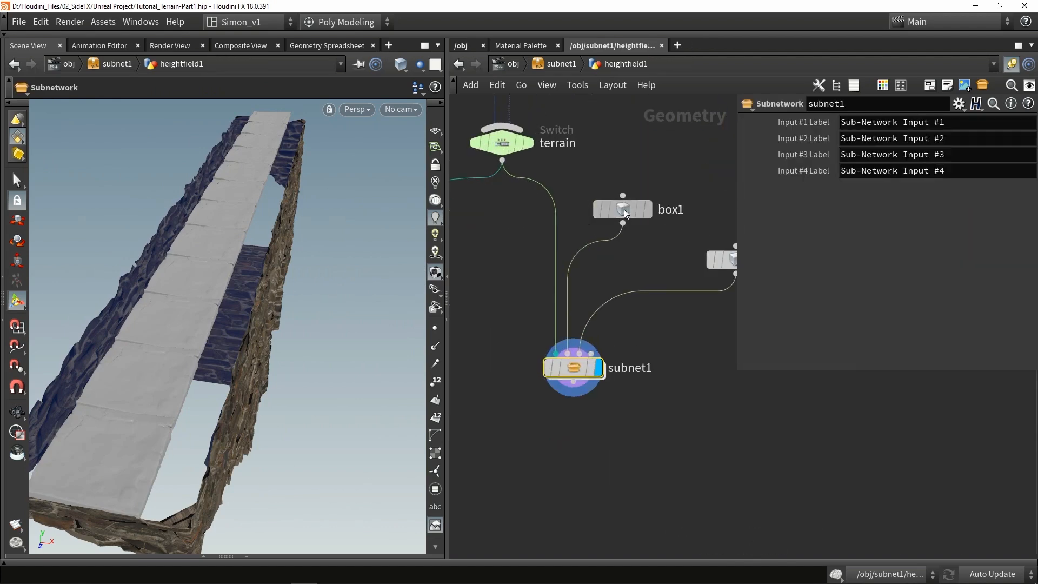
left_click(622, 209)
left_click_drag(306, 241, 282, 225)
left_click_drag(281, 210, 243, 203)
key("Return")
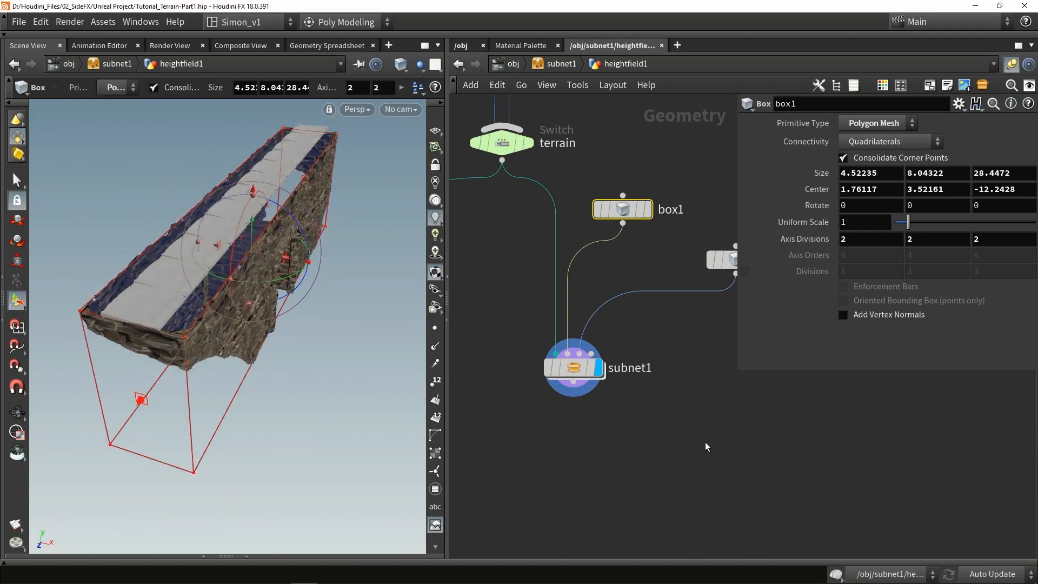
Step: Switch the update mode to Manual and narrow box1 to about 2.55 in X
left_click(986, 575)
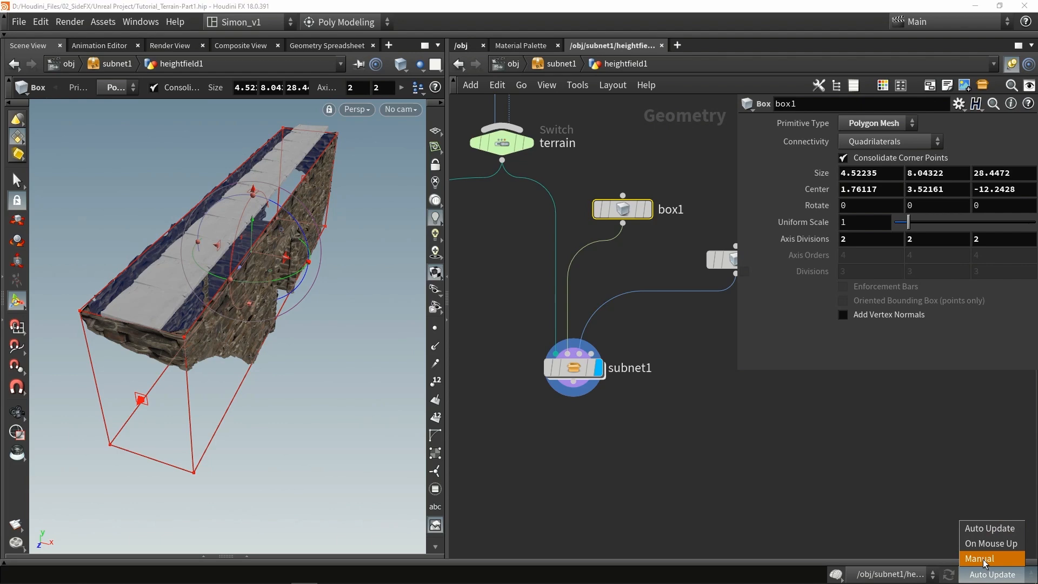
left_click(984, 562)
left_click_drag(344, 273, 272, 257)
mouse_move(273, 258)
left_mouse_down("alt")
mouse_move(279, 205)
mouse_move(276, 254)
mouse_move(261, 264)
left_mouse_up("alt")
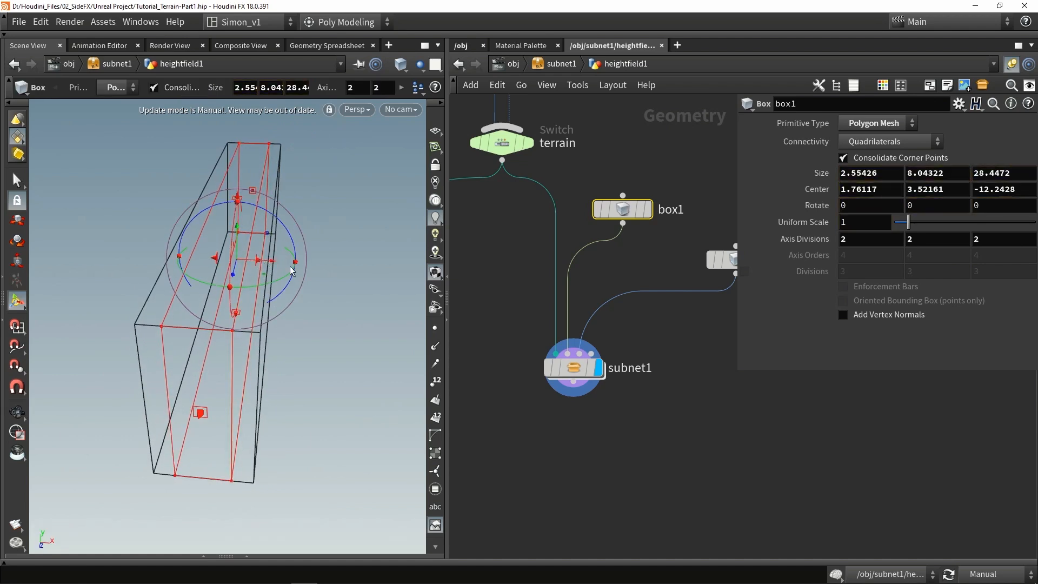
Step: Switch the update mode back to Auto Update and view the narrowed bridge from the side inside subnet1
left_click(973, 578)
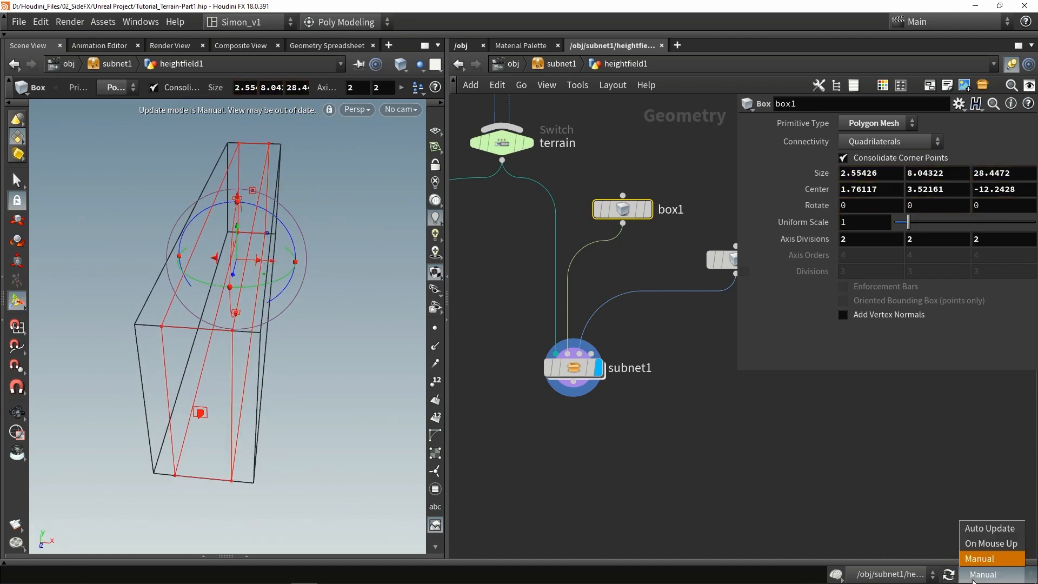
left_click(974, 529)
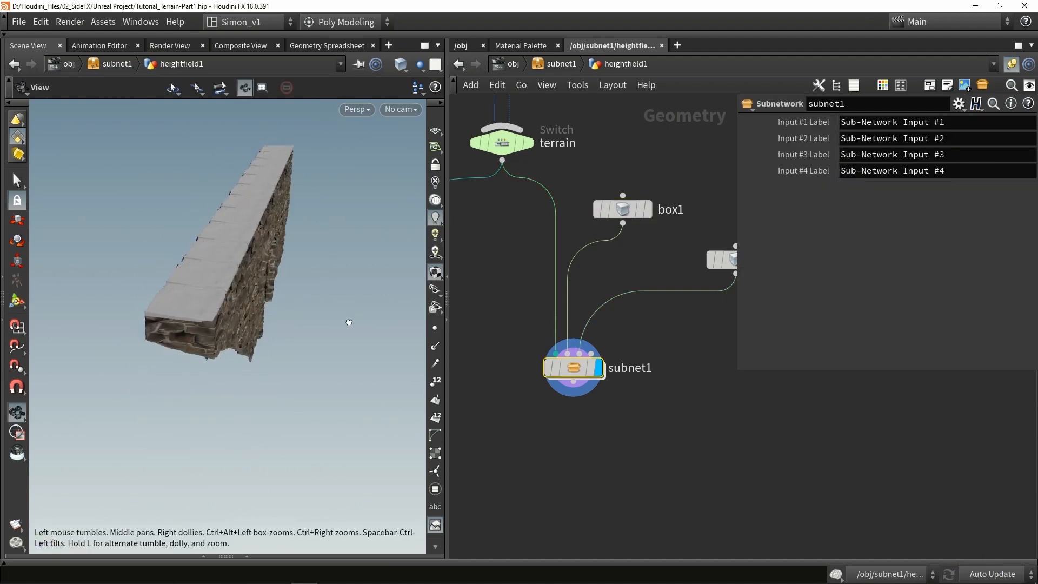
left_click_drag(346, 322, 204, 301)
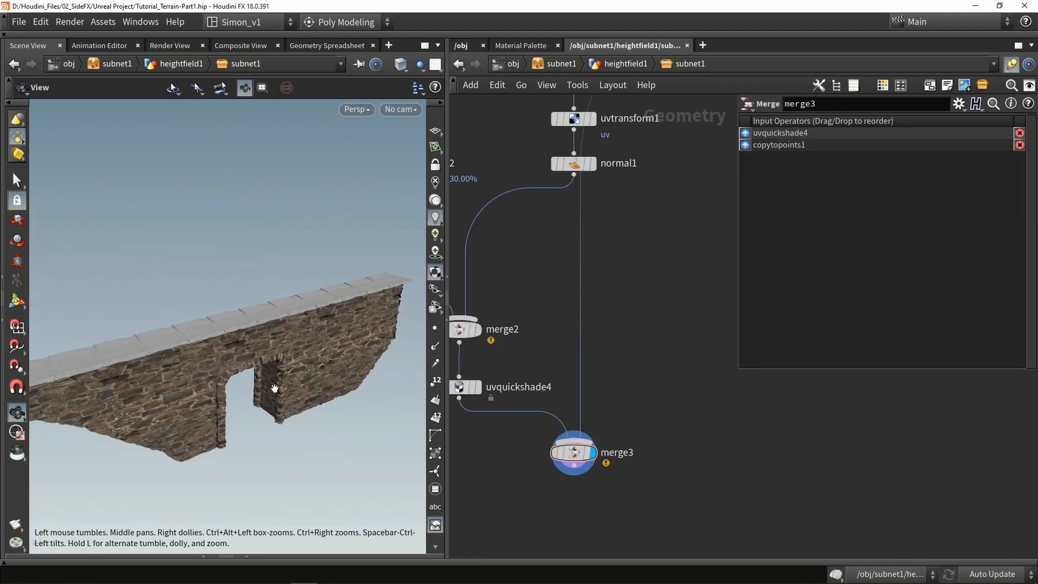
left_click_drag(303, 357, 257, 401)
key("Return")
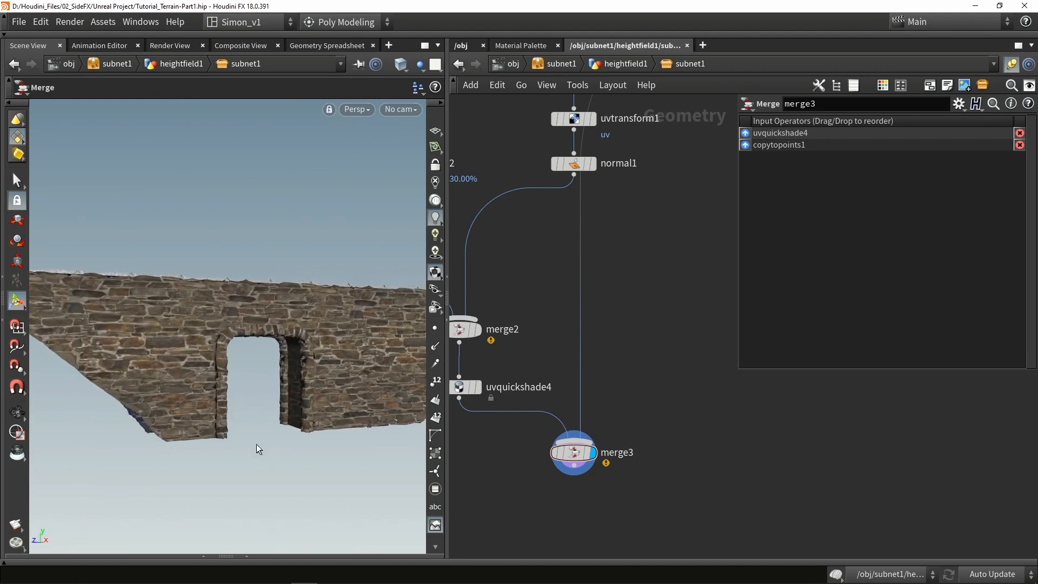
left_click_drag(200, 313, 384, 280)
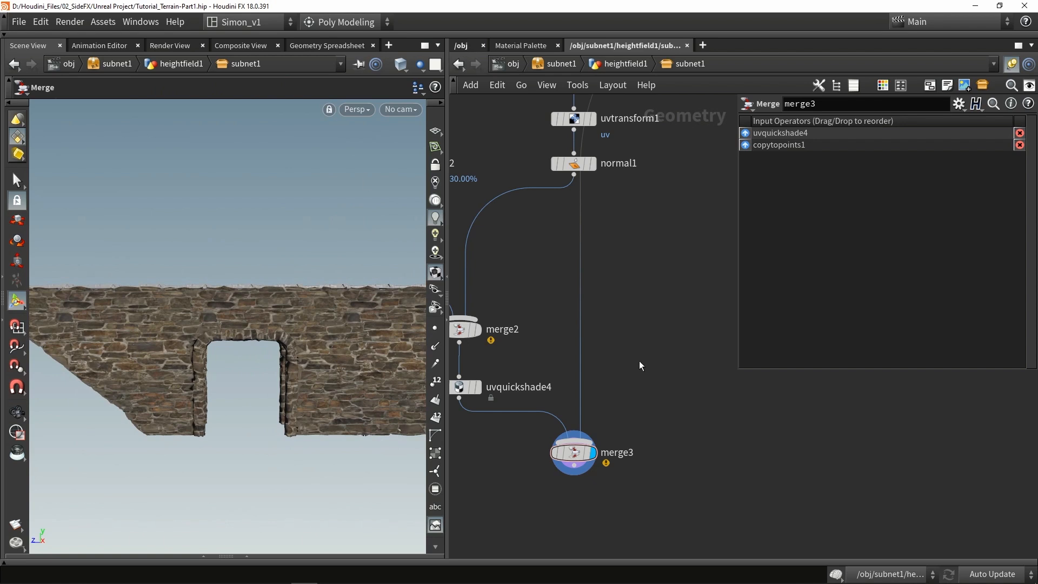
Step: Add a Labs Color Gradient node to the bridge network near merge3
scroll(639, 361, "down", 5)
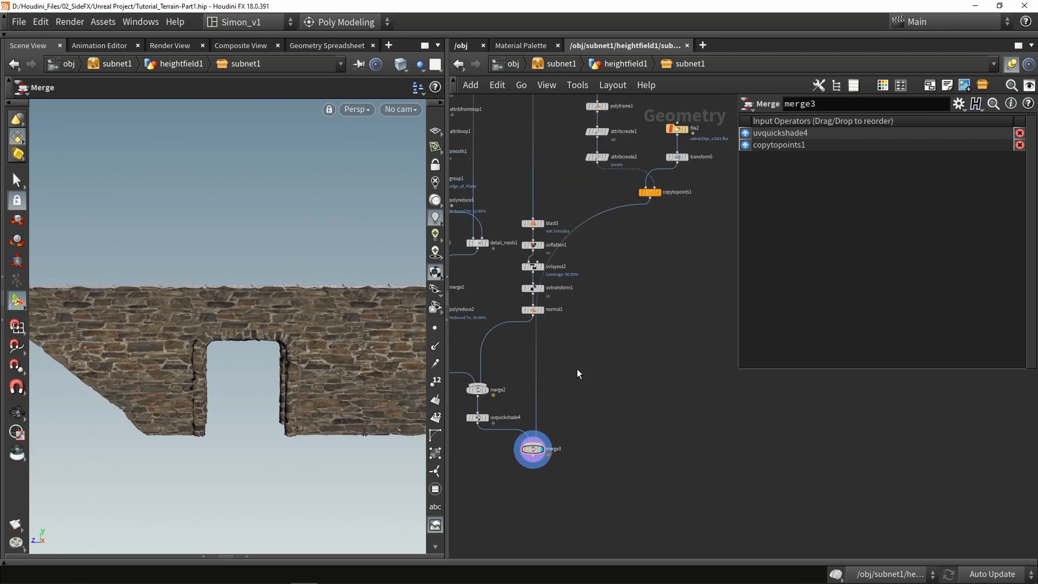
key("Tab")
type("gr")
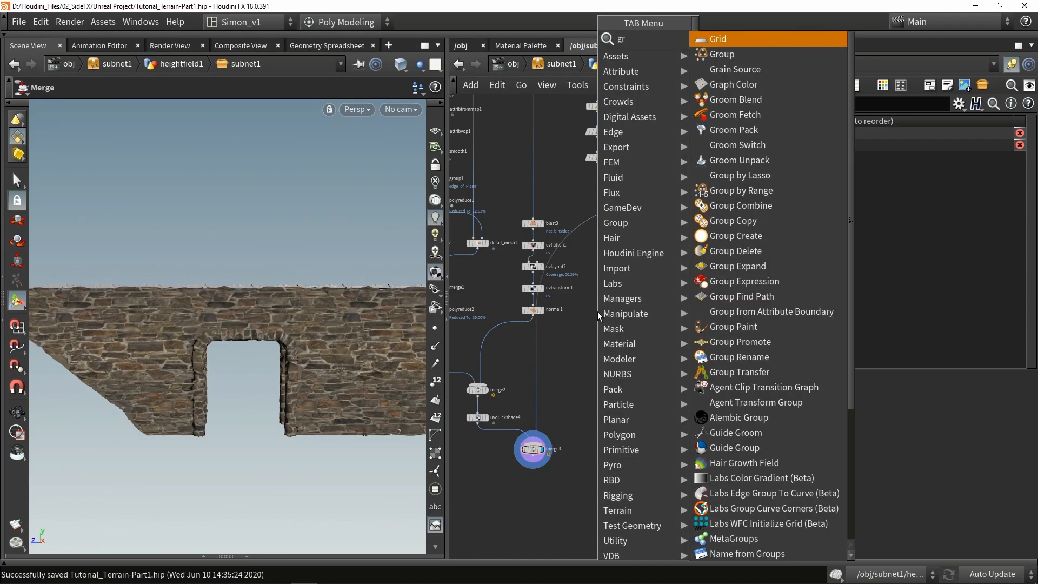
type("ad")
key("Return")
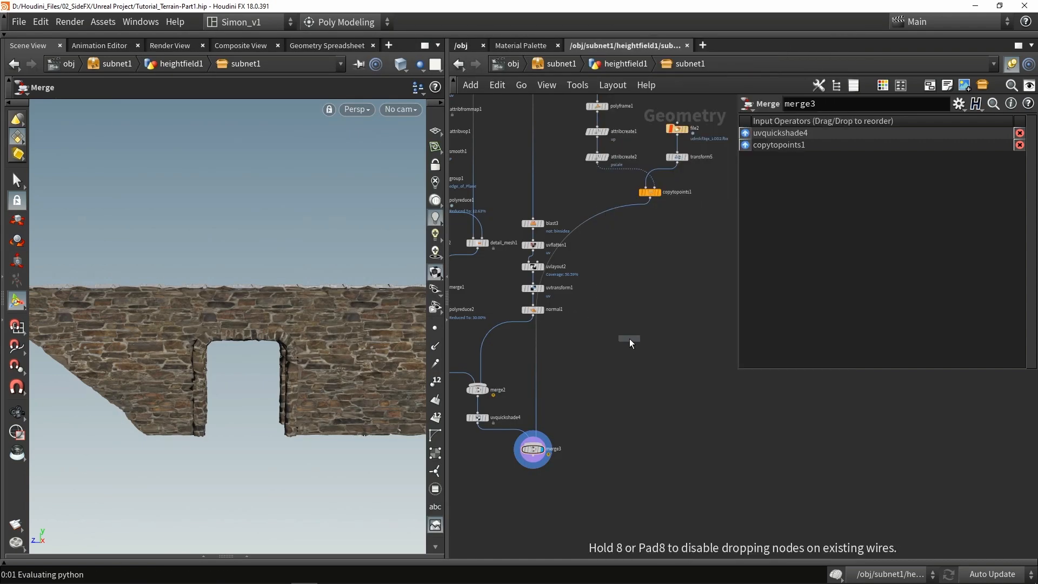
left_click(624, 338)
Step: Feed the stone wall mesh into color_gradient1 and display the gradient on the bridge
scroll(546, 356, "down", 3)
middle_click_drag(500, 364, 568, 289)
scroll(563, 265, "up", 5)
left_click_drag(495, 252, 720, 273)
left_click(734, 280)
left_click_drag(251, 335, 189, 338, "alt")
middle_click_drag(530, 295, 529, 292)
scroll(523, 265, "down", 2)
left_click_drag(478, 268, 658, 239)
left_click_drag(256, 317, 274, 292, "alt")
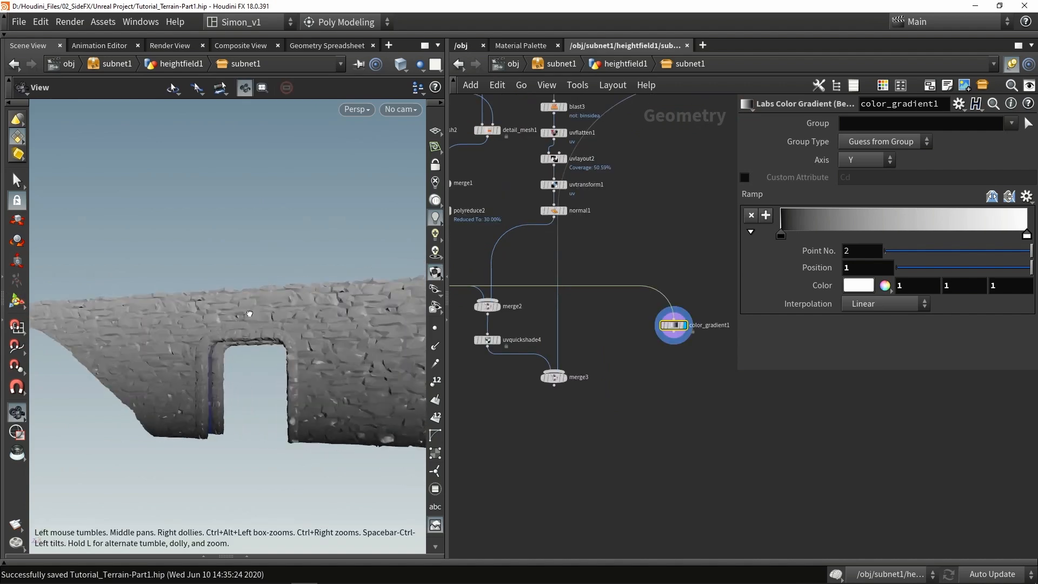
Step: Tighten the gradient ramp so black covers only the bridge's base, with the white point at about 0.18
left_click_drag(1026, 235, 863, 235)
left_click_drag(779, 243, 824, 241)
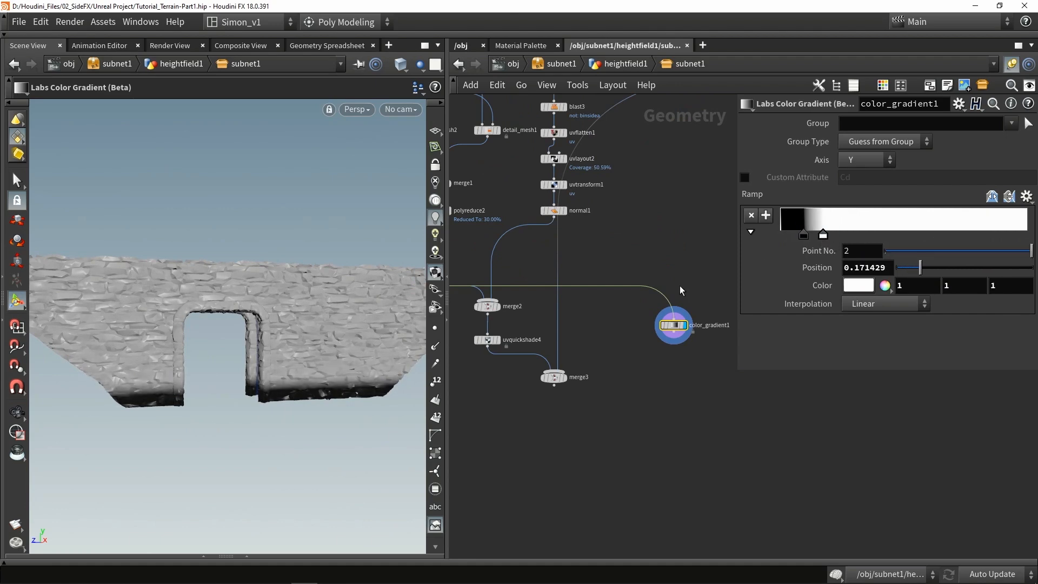
left_click_drag(297, 373, 336, 390, "alt")
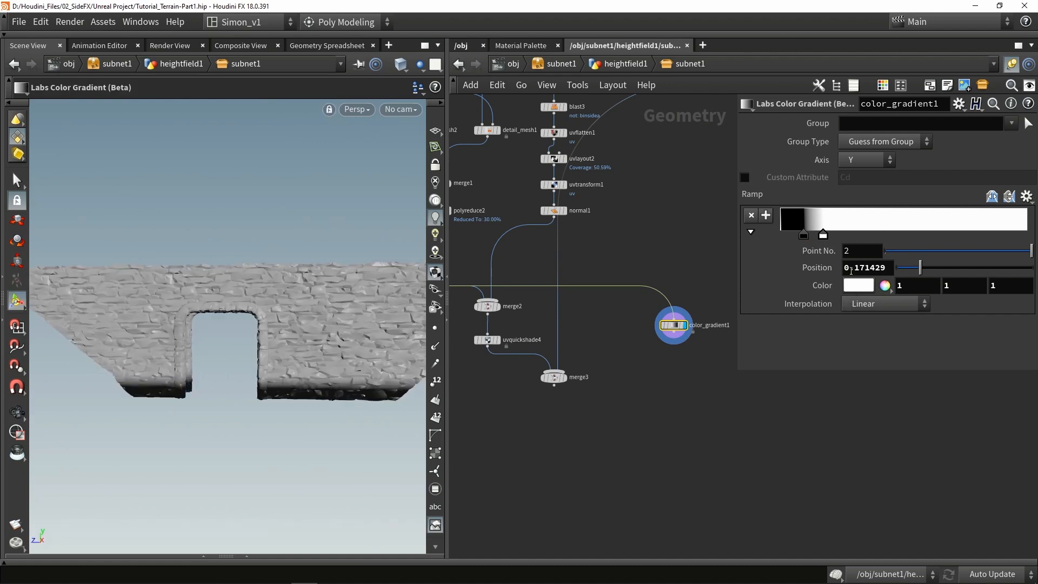
left_click_drag(827, 237, 827, 239)
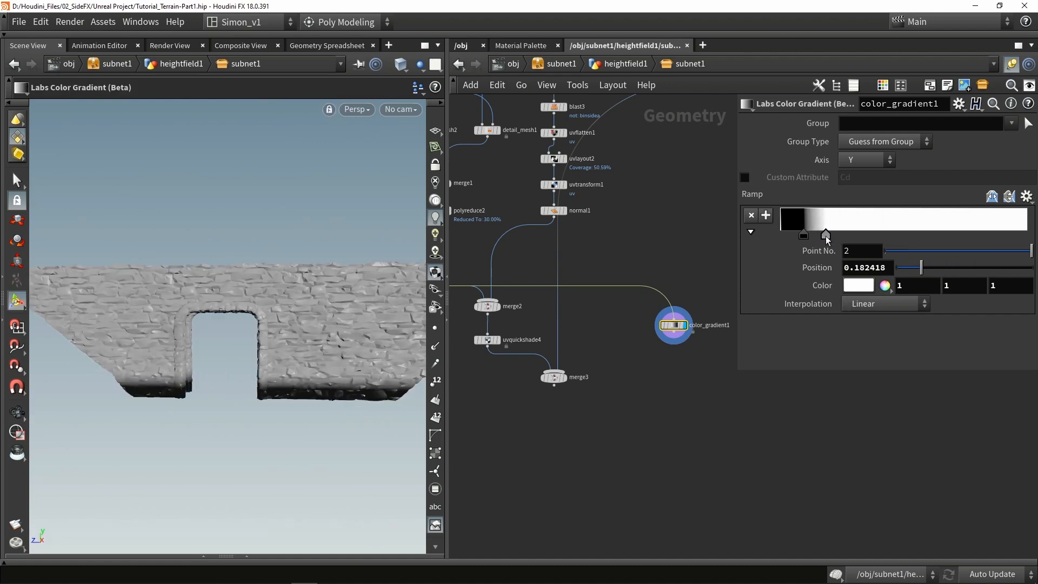
left_click_drag(238, 333, 265, 333, "alt")
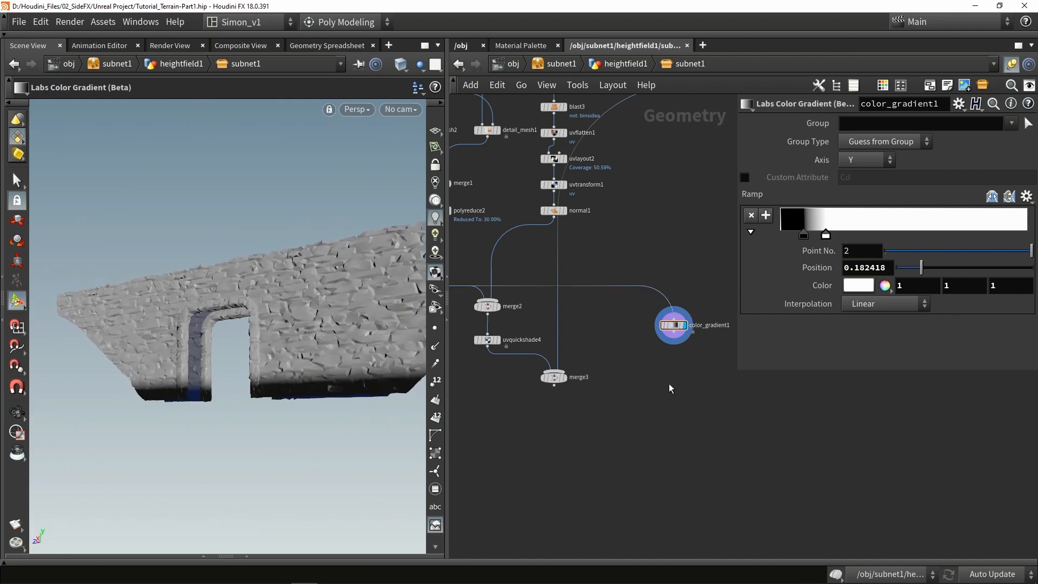
Step: Add a Group Create node below color_gradient1, connect it and display it
middle_click_drag(670, 389, 581, 376)
left_click_drag(301, 384, 317, 394, "alt")
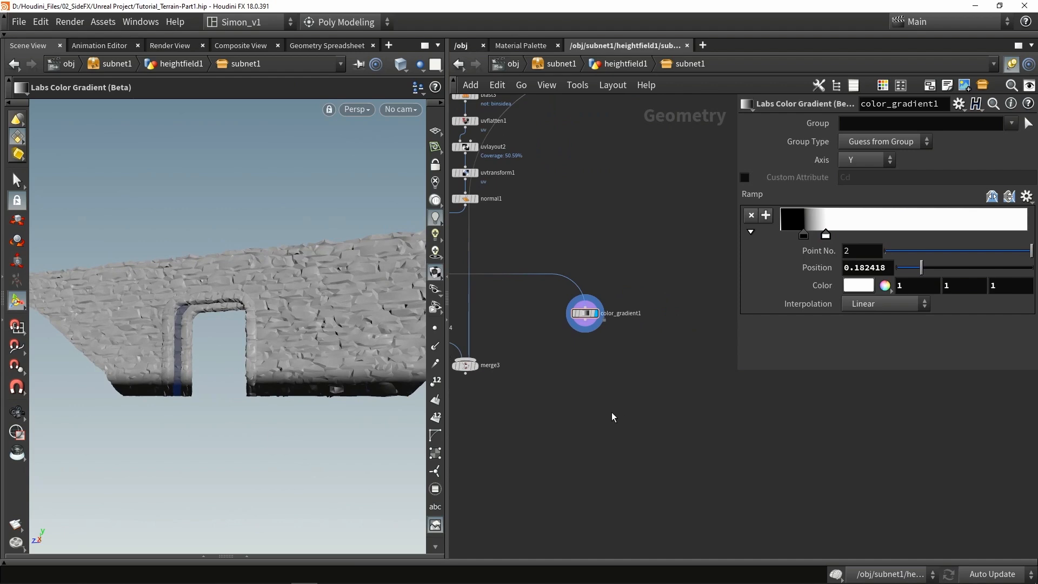
key("Tab")
type("group")
key("Return")
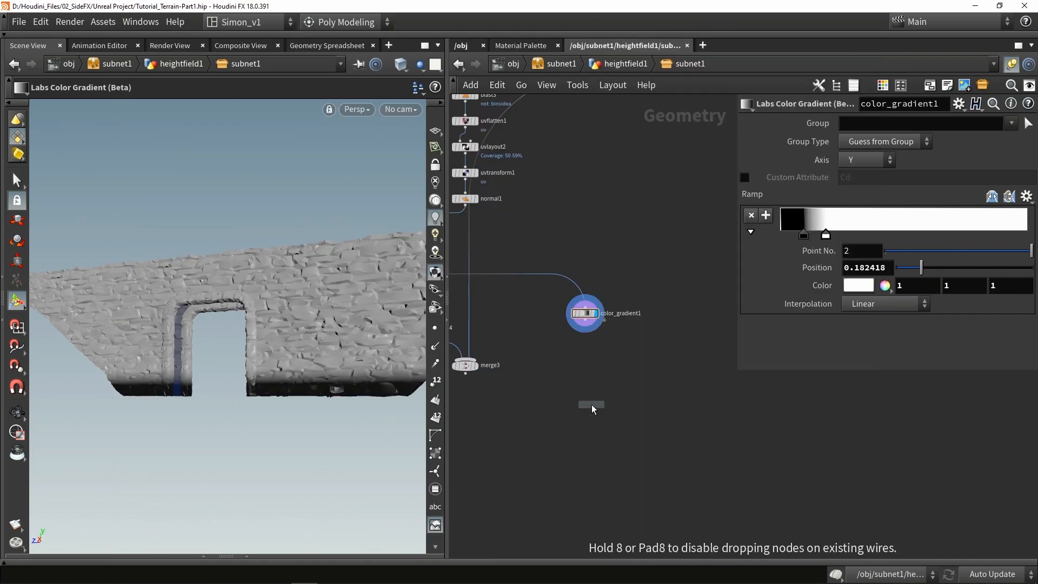
left_click(592, 357)
left_click(583, 364)
left_click_drag(593, 378, 581, 341)
left_click(603, 342)
left_click_drag(880, 122, 745, 139)
type("botto")
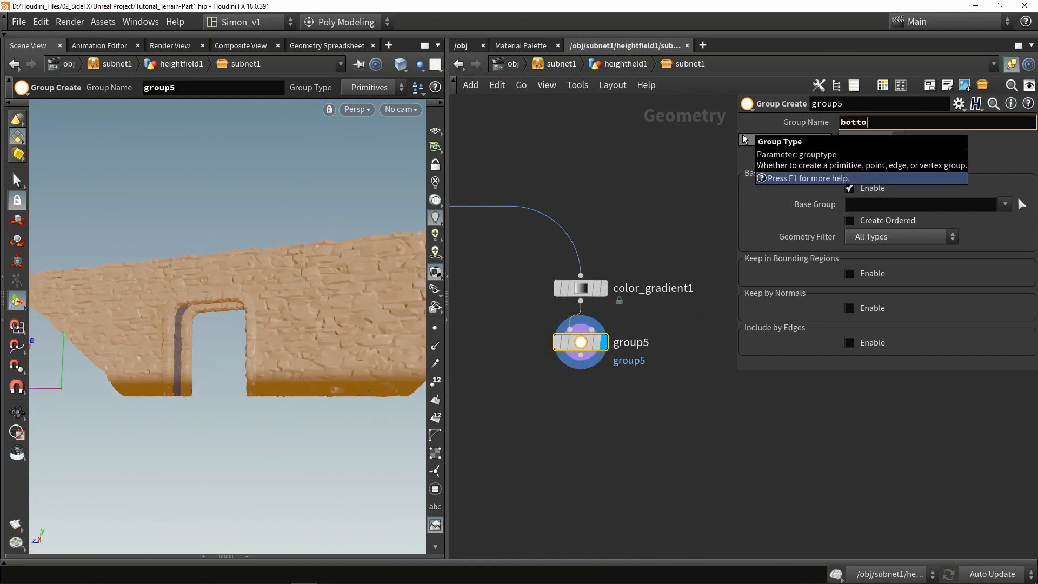
type("m_points")
key("Return")
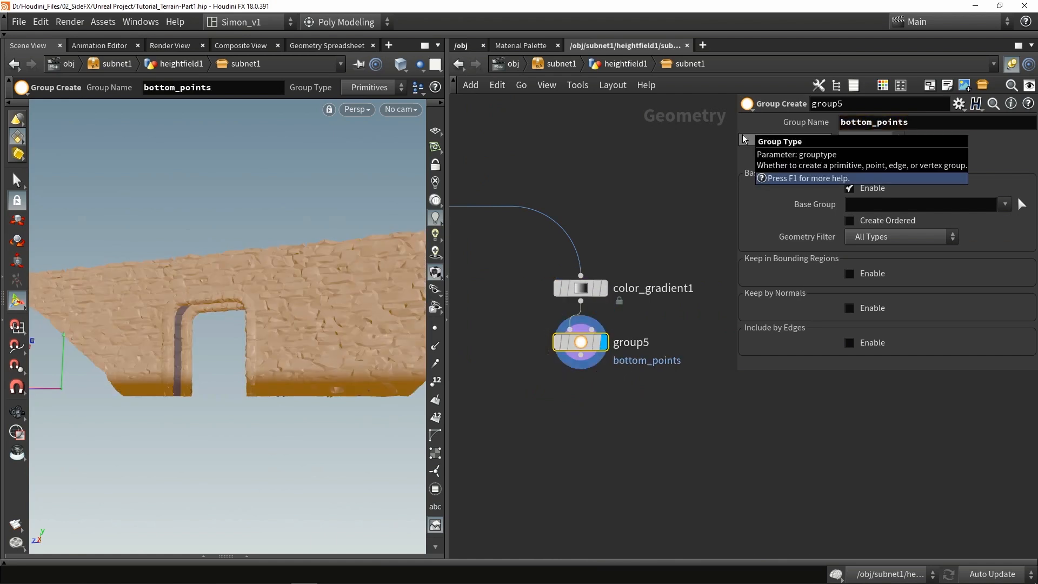
left_click(855, 205)
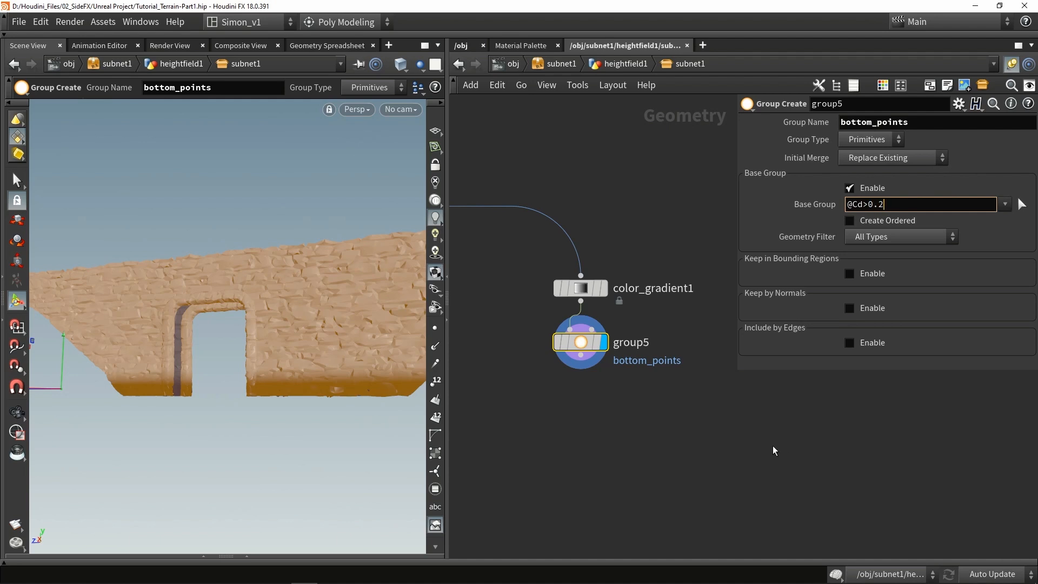
key("Return")
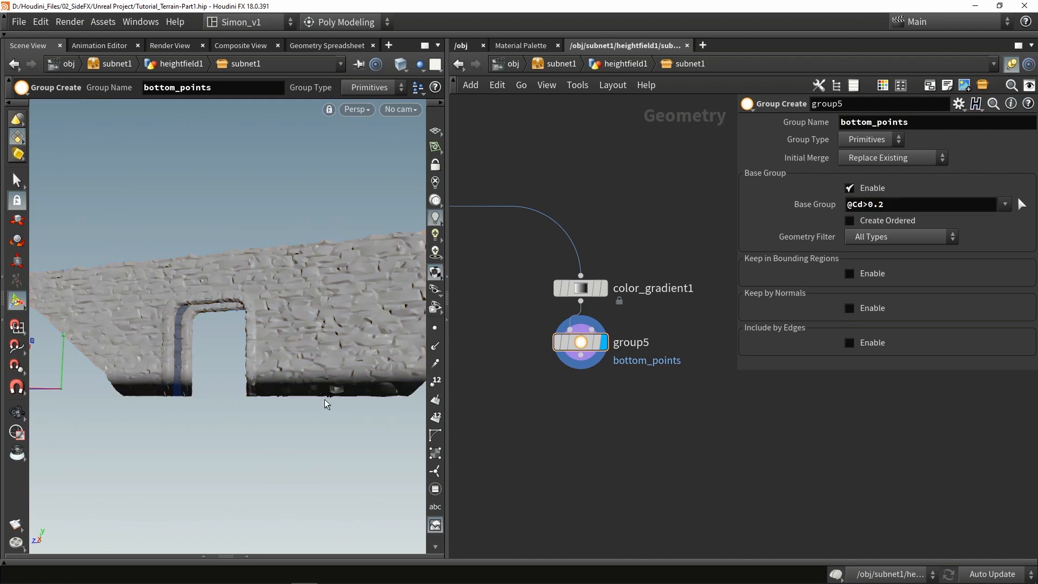
left_click(864, 148)
left_click(858, 171)
mouse_move(307, 297)
left_mouse_down()
mouse_move(215, 315)
mouse_move(297, 313)
left_mouse_up()
left_click(868, 205)
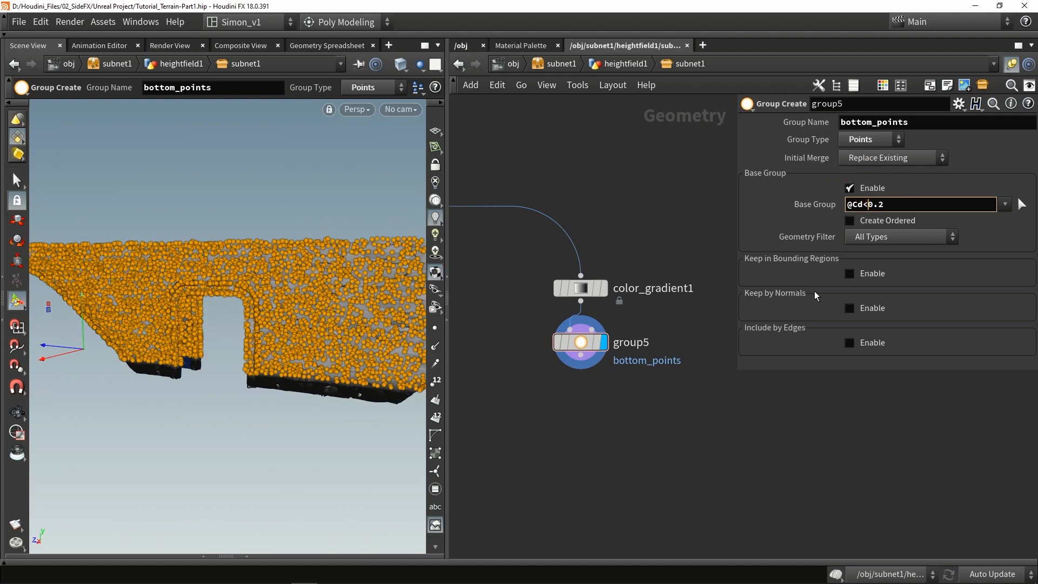
key("Return")
left_click_drag(275, 403, 306, 382, "alt")
key("Return")
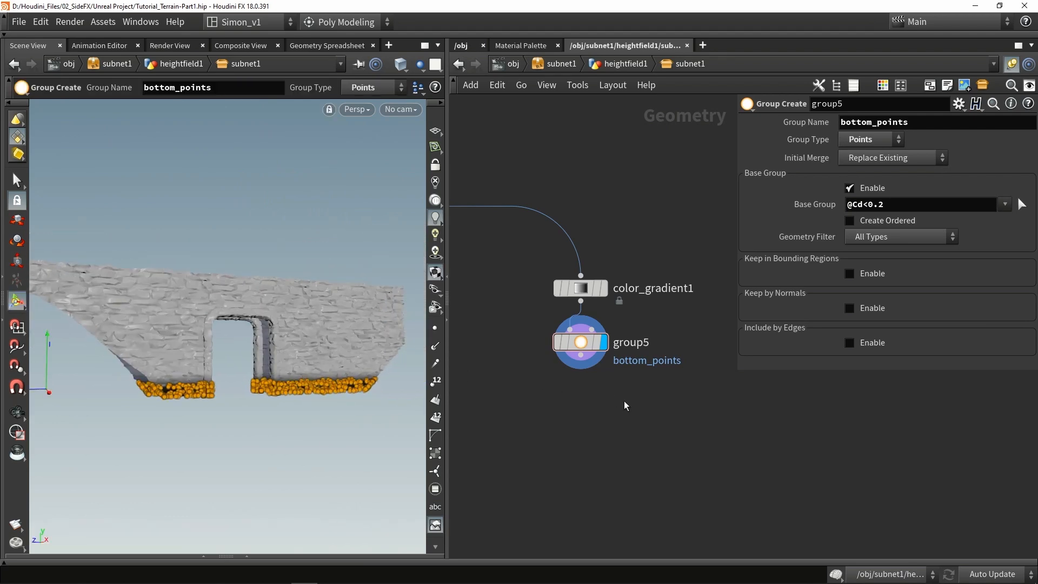
Step: Add a Group by Range node below group5, connect it and display it
middle_click_drag(624, 406, 586, 352)
scroll(565, 364, "up", 2)
key("Tab")
type("range")
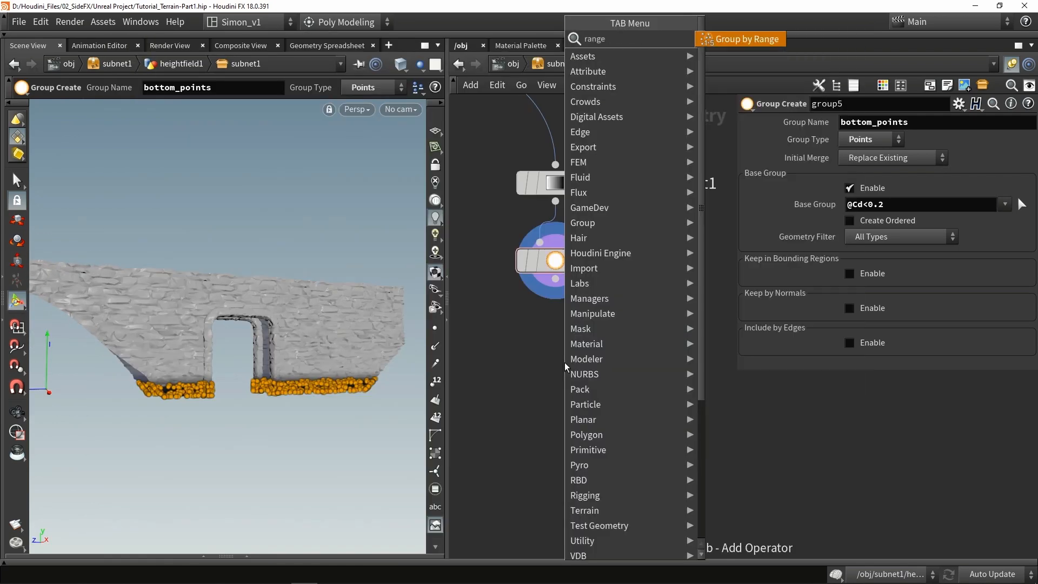
key("Return")
left_click(564, 362)
left_click_drag(564, 362, 556, 358)
left_click(589, 359)
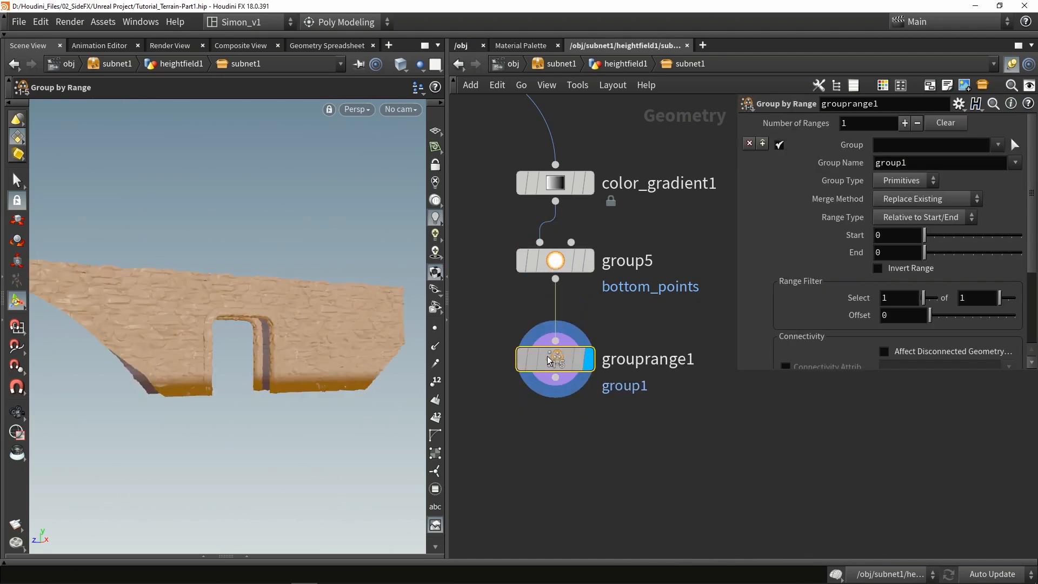
Step: Set the range group's type to Points and limit it to the bottom_points group
left_click(922, 184)
left_click(905, 200)
left_click_drag(286, 319, 232, 313, "alt")
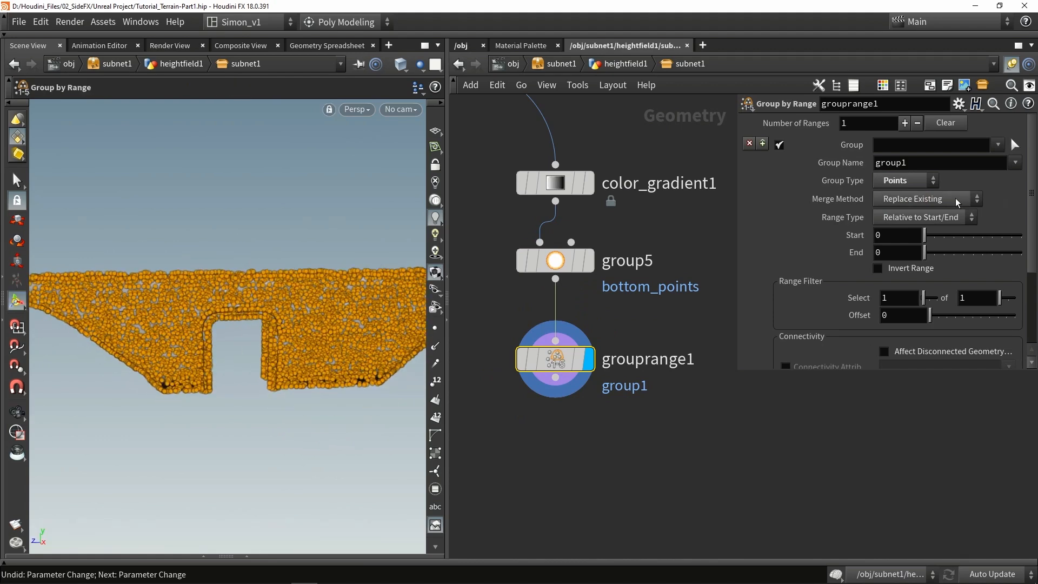
left_click(877, 146)
left_click(997, 145)
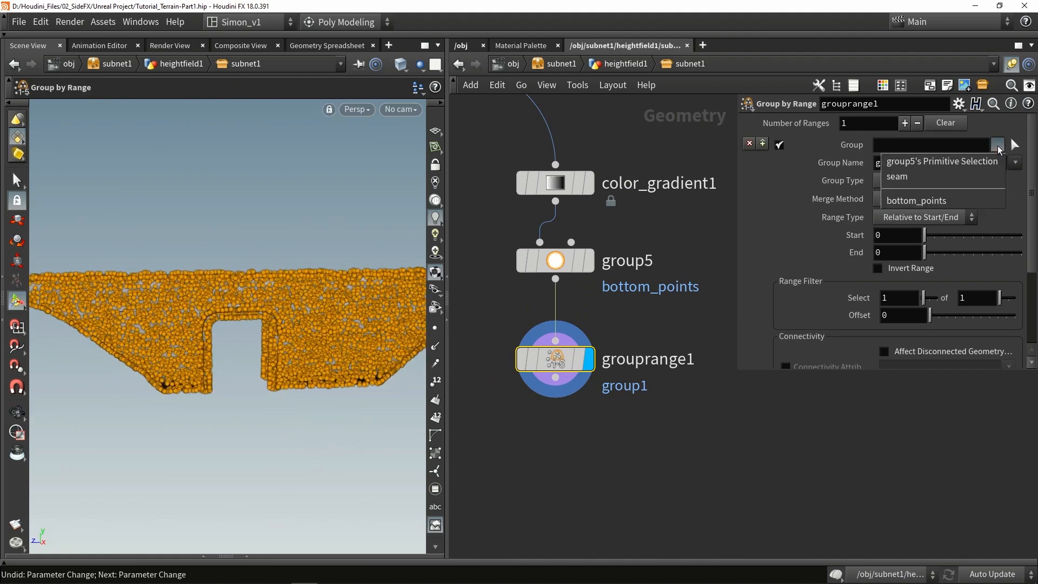
left_click(910, 201)
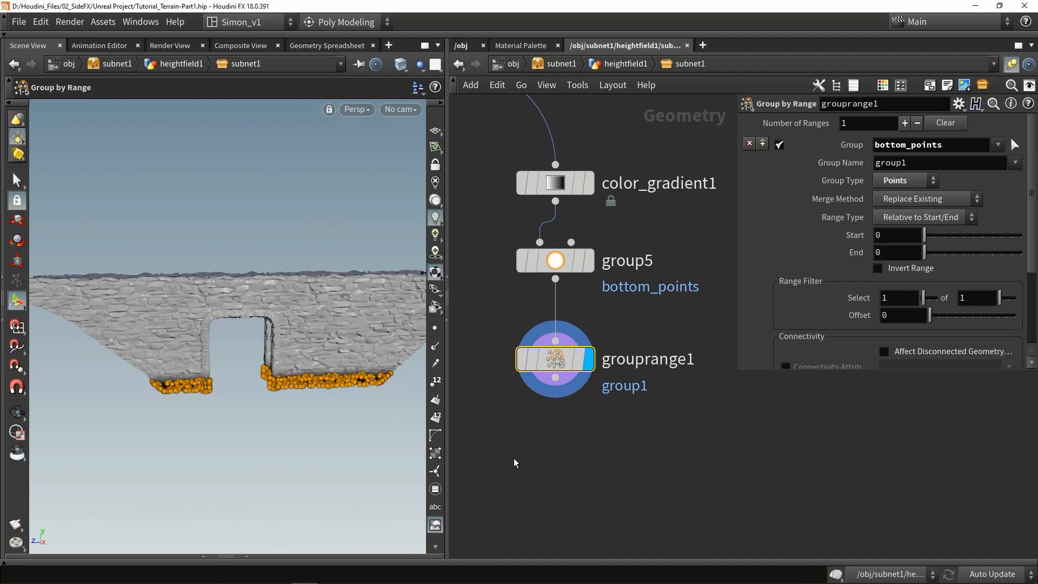
Step: Invert the range of grouprange1 and set its End to 6
left_click_drag(886, 235, 869, 236)
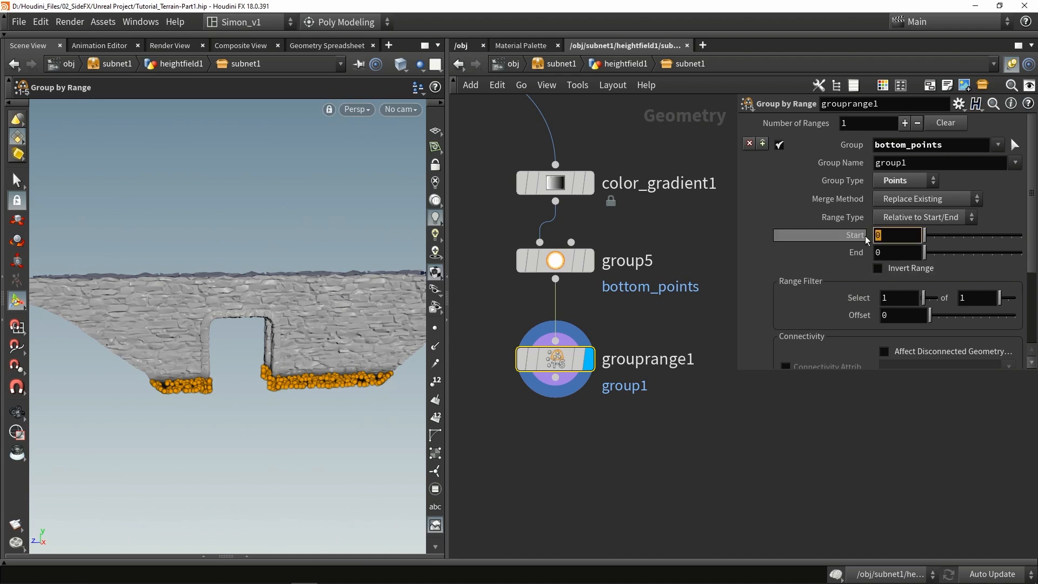
left_click_drag(930, 258, 935, 254)
left_click(911, 271)
mouse_move(269, 383)
left_mouse_down("alt")
mouse_move(196, 383)
mouse_move(225, 359)
mouse_move(250, 371)
mouse_move(127, 366)
mouse_move(279, 375)
left_mouse_up("alt")
scroll(200, 381, "up", 6, "alt")
scroll(253, 380, "up", 5, "alt")
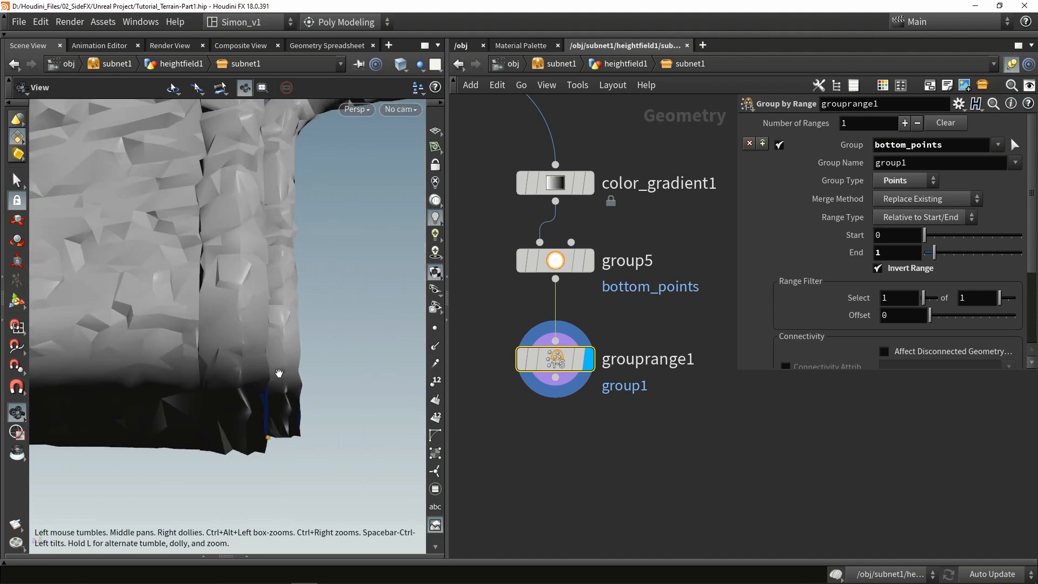
scroll(279, 375, "down", 6, "alt")
scroll(279, 375, "down", 3, "alt")
left_click_drag(935, 253, 982, 252)
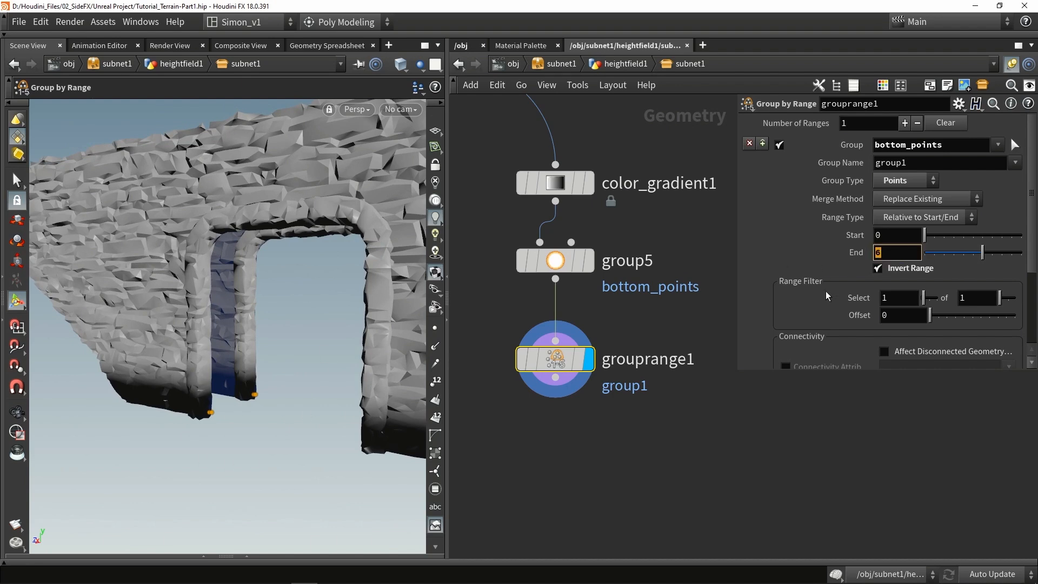
Step: Insert a Sort node above color_gradient1 and set its Point Sort to Random
scroll(539, 460, "down", 2)
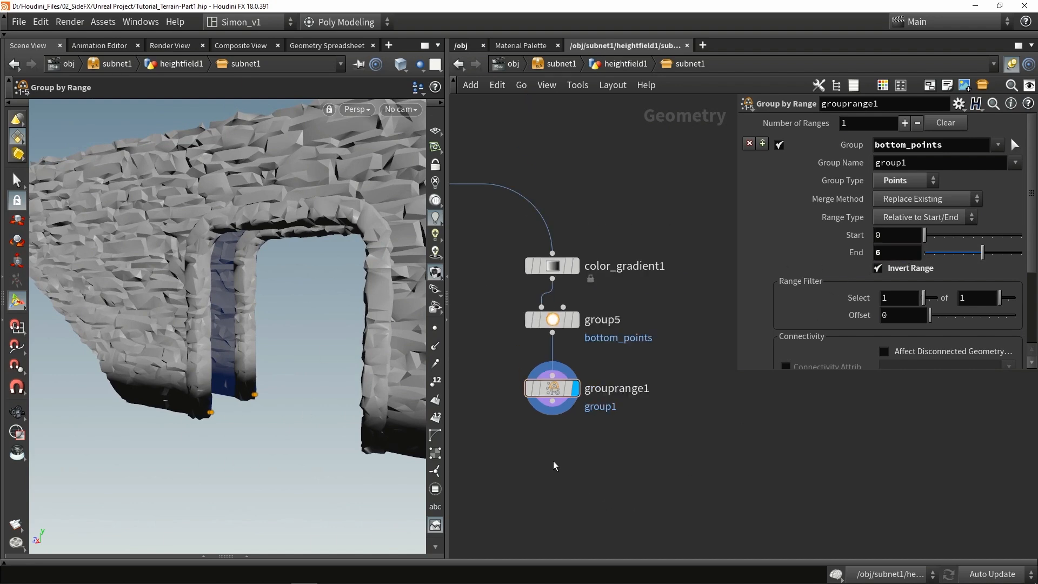
key("Tab")
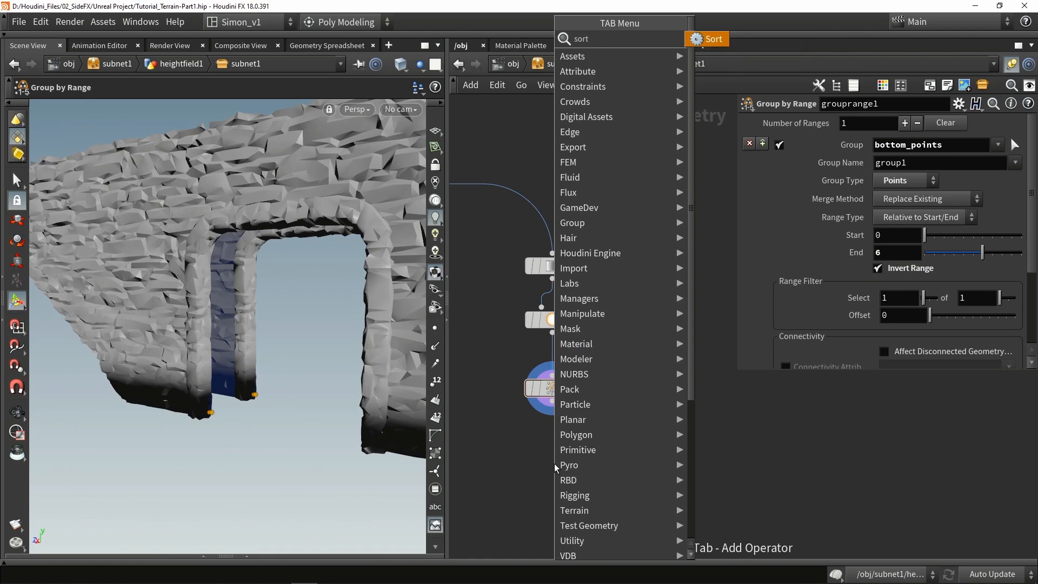
key("Return")
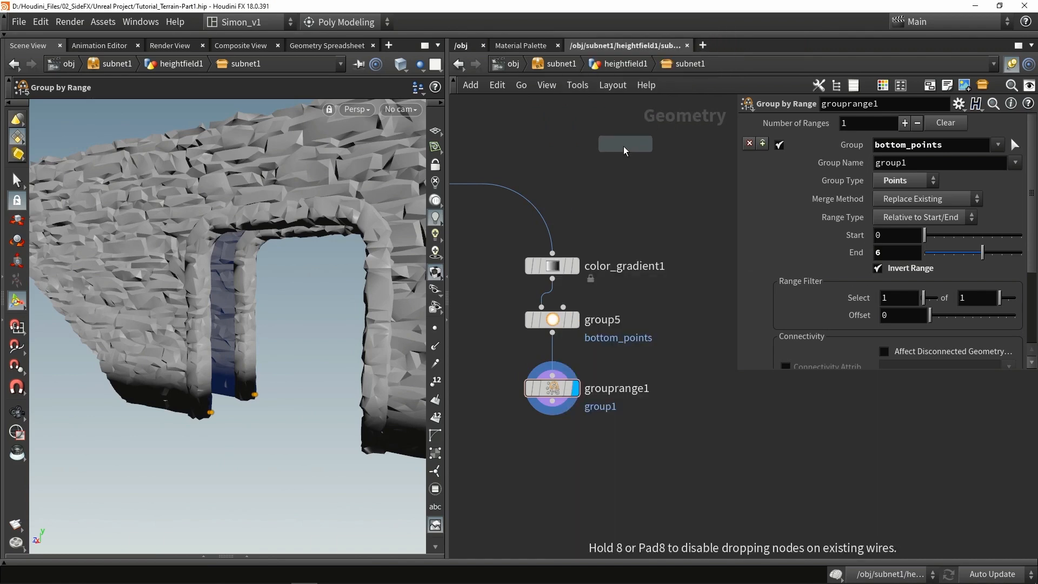
left_click(535, 217)
left_click_drag(536, 218, 562, 217)
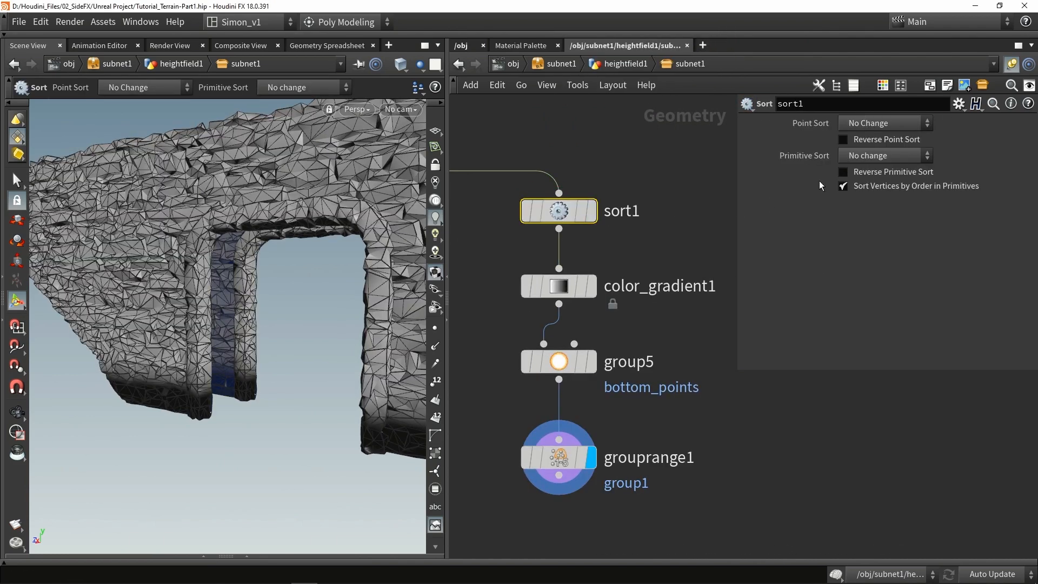
left_click(855, 123)
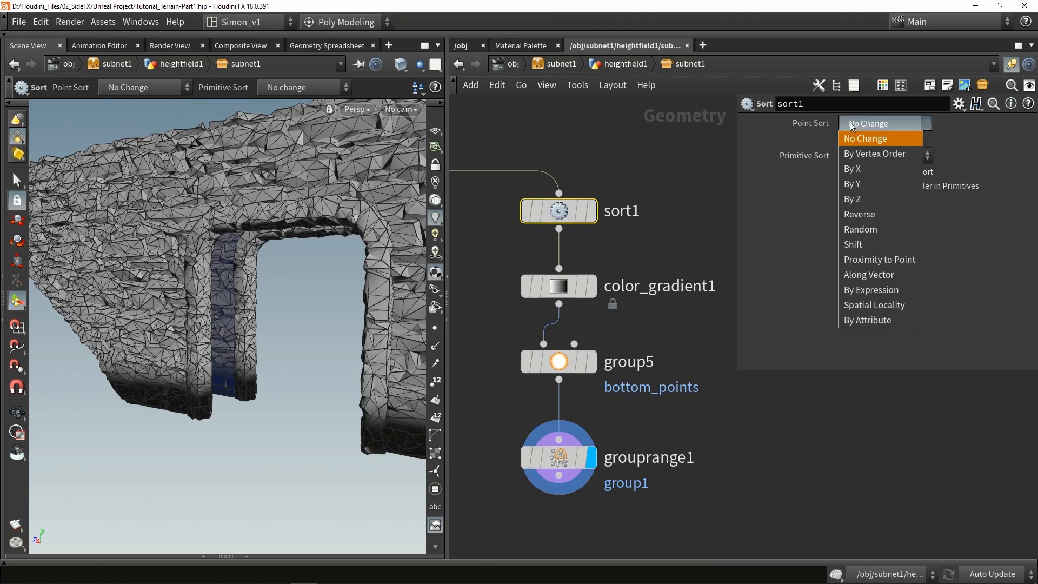
left_click(864, 231)
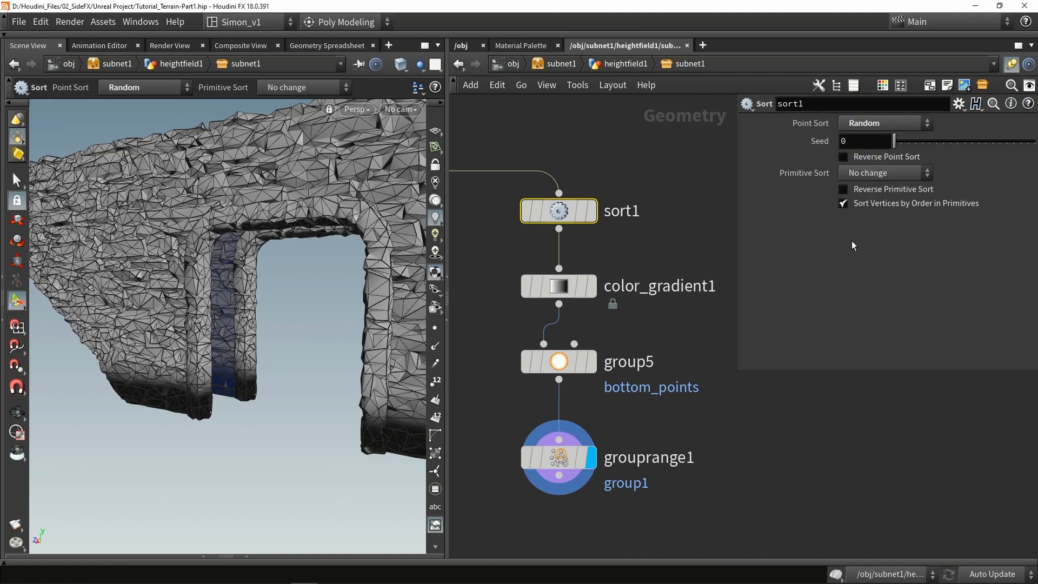
Step: Change the random seed of sort1 and set the End of grouprange1 to 1
left_click(983, 141)
left_click(560, 458)
left_click_drag(281, 379, 222, 401, "alt")
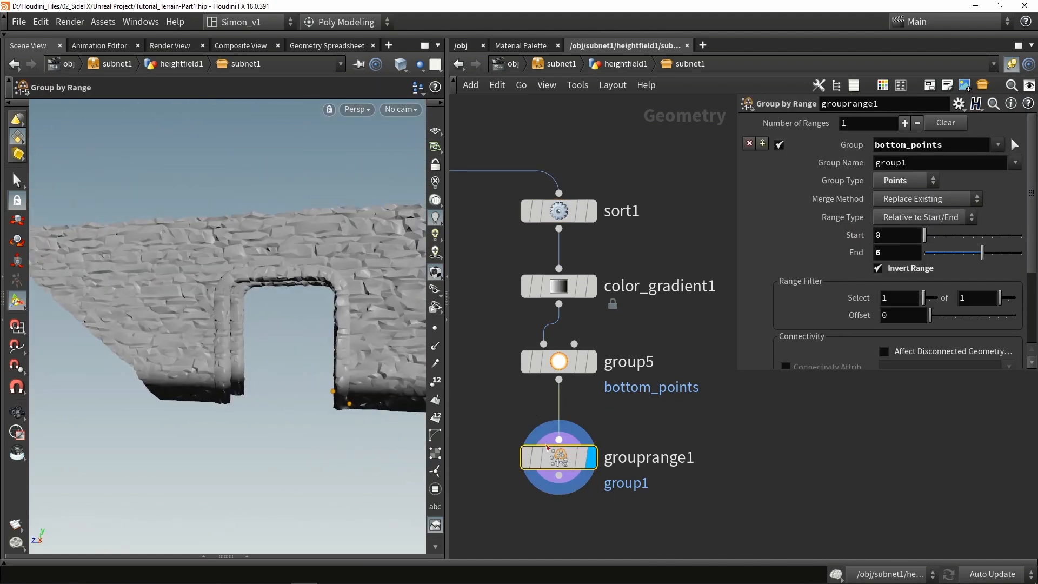
left_click(933, 252)
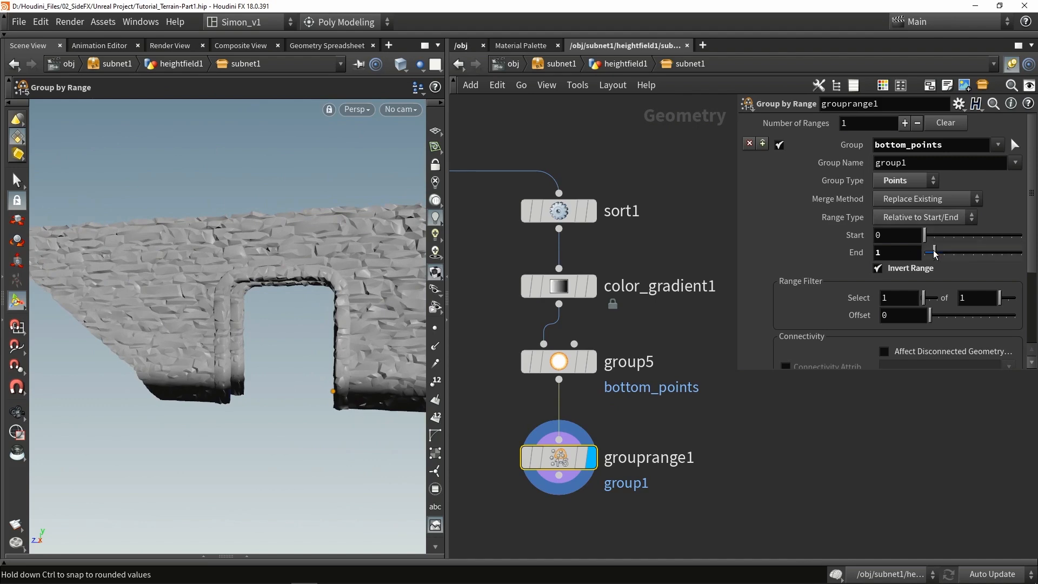
left_click_drag(316, 349, 353, 349, "alt")
right_click_drag(346, 376, 340, 410, "alt")
right_click_drag(358, 219, 292, 192, "alt")
left_click_drag(292, 192, 242, 179, "alt")
Step: Add a Group Expand node below grouprange1, connect it and display it
middle_click_drag(665, 436, 627, 327)
scroll(627, 327, "down", 2)
mouse_move(265, 378)
left_mouse_down("alt")
mouse_move(280, 373)
mouse_move(265, 379)
left_mouse_up("alt")
key("Tab")
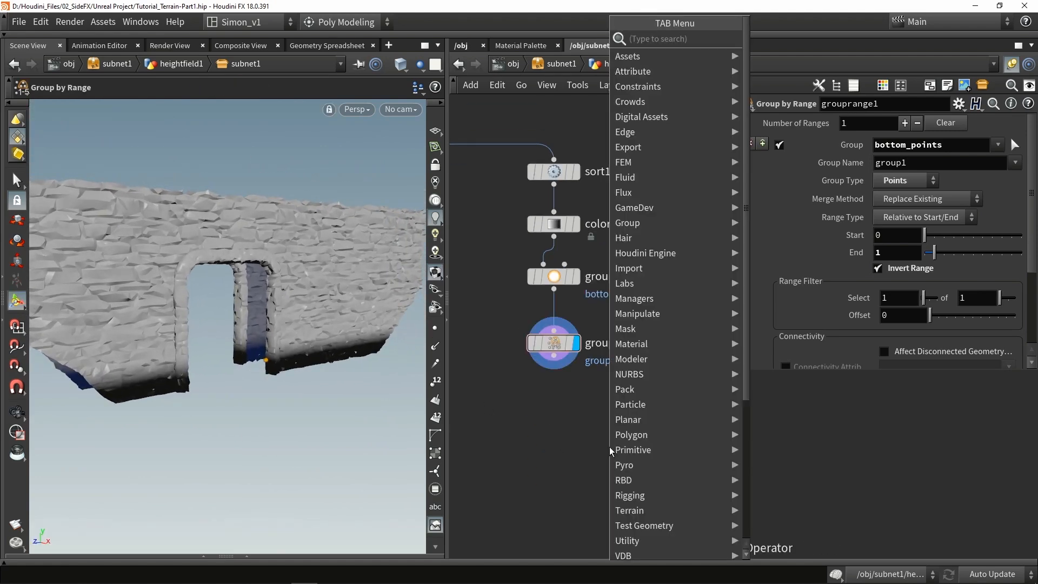
type("group")
key("Return")
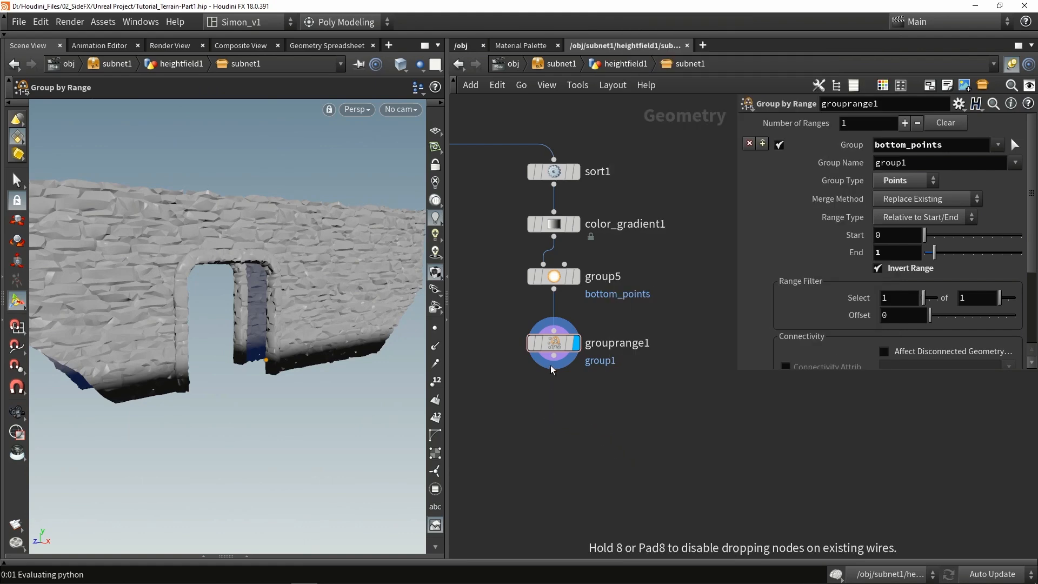
left_click(550, 370)
left_click_drag(555, 344, 555, 388)
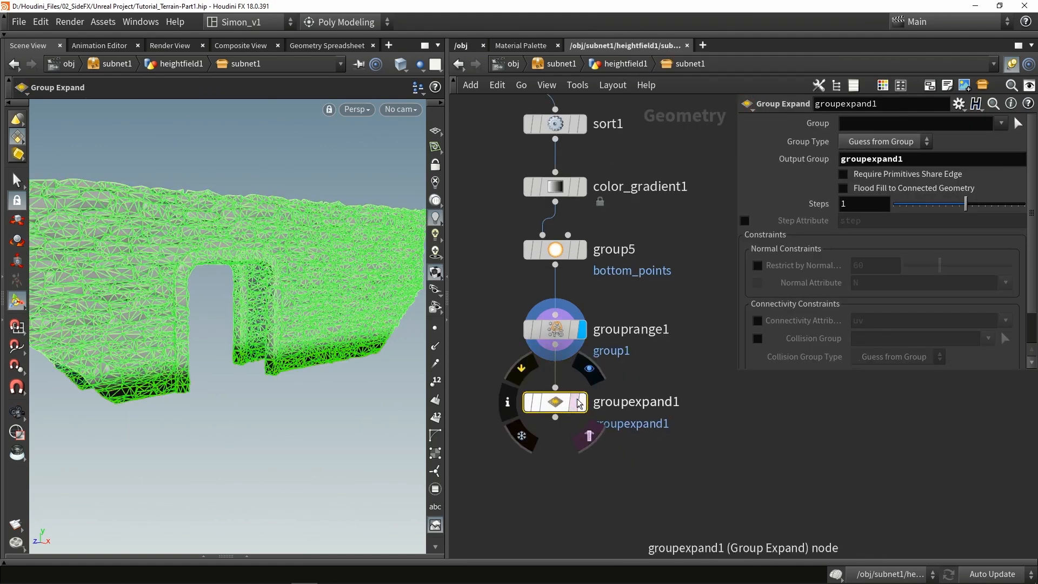
left_click(577, 403)
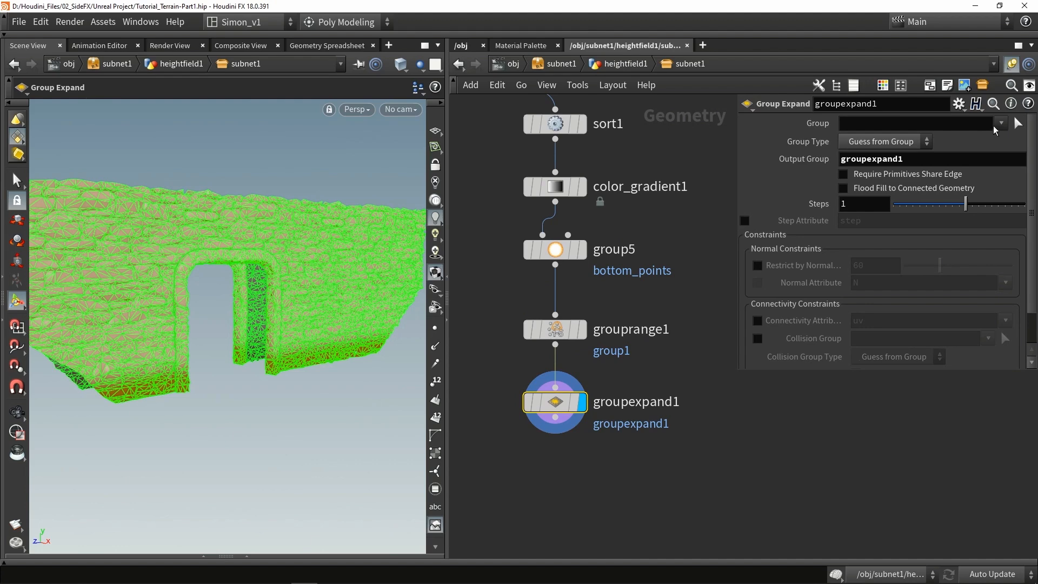
Step: Set the source group of groupexpand1 to group1 and its Steps to 30
left_click(1000, 124)
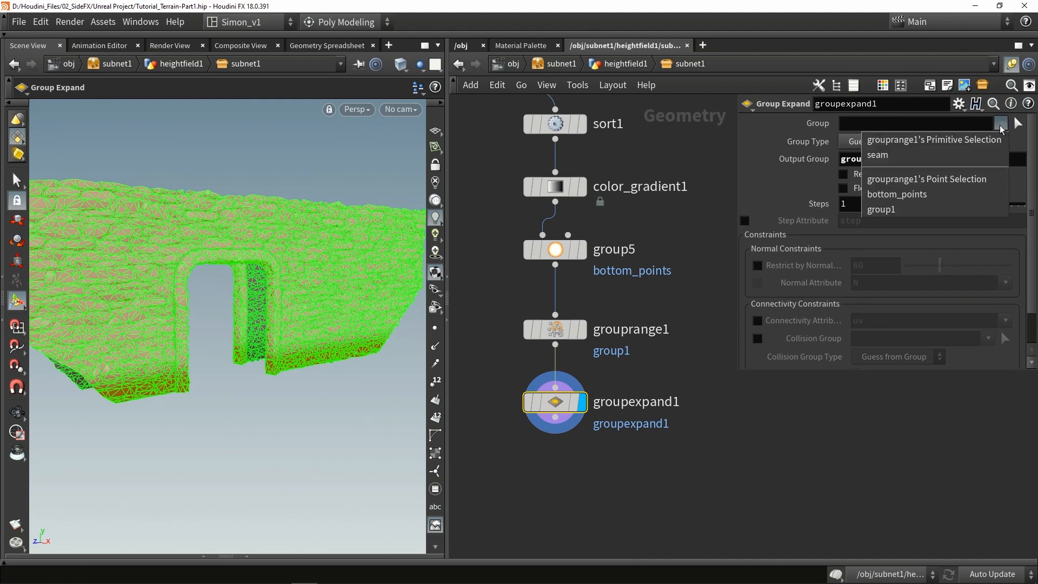
left_click(891, 211)
left_click_drag(301, 350, 268, 362, "alt")
scroll(267, 365, "up", 2)
left_click_drag(967, 204, 1025, 205)
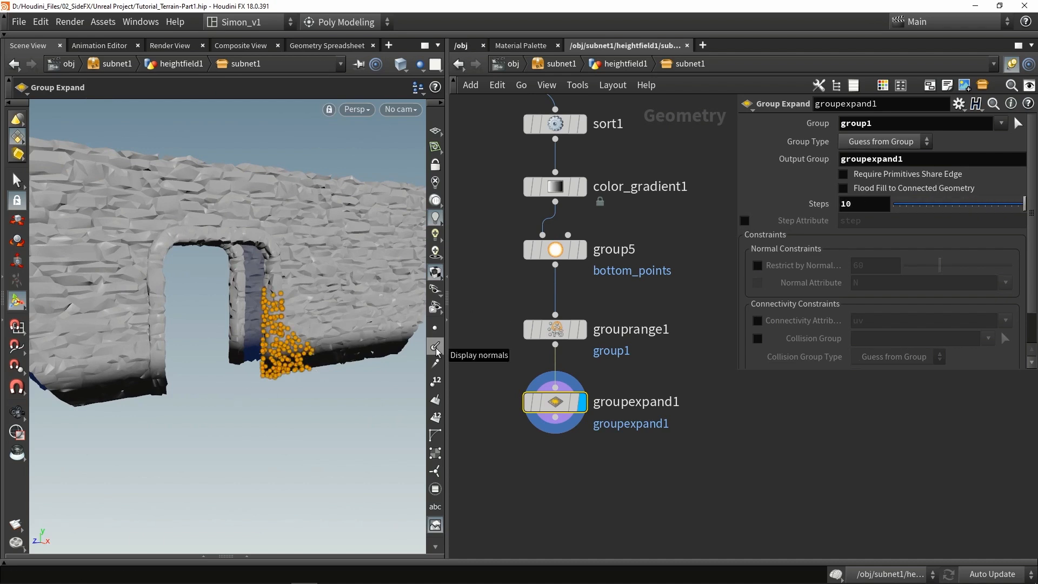
double_click(855, 203)
type("30")
key("Return")
left_click_drag(226, 283, 148, 267)
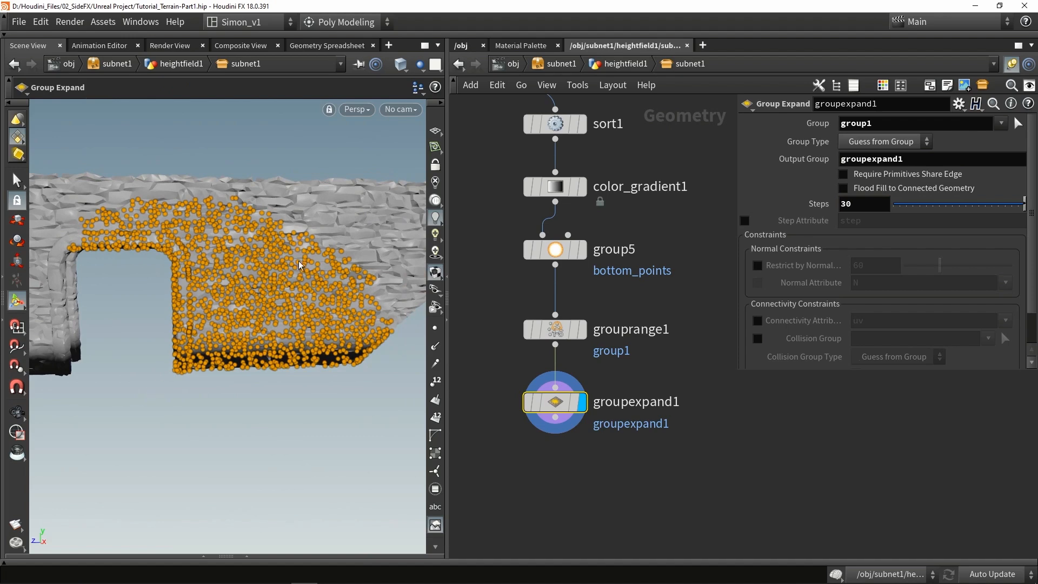
left_click_drag(301, 258, 254, 259)
Step: Add a second Group by Range node below groupexpand1, connect it and display it
key("Tab")
type("range")
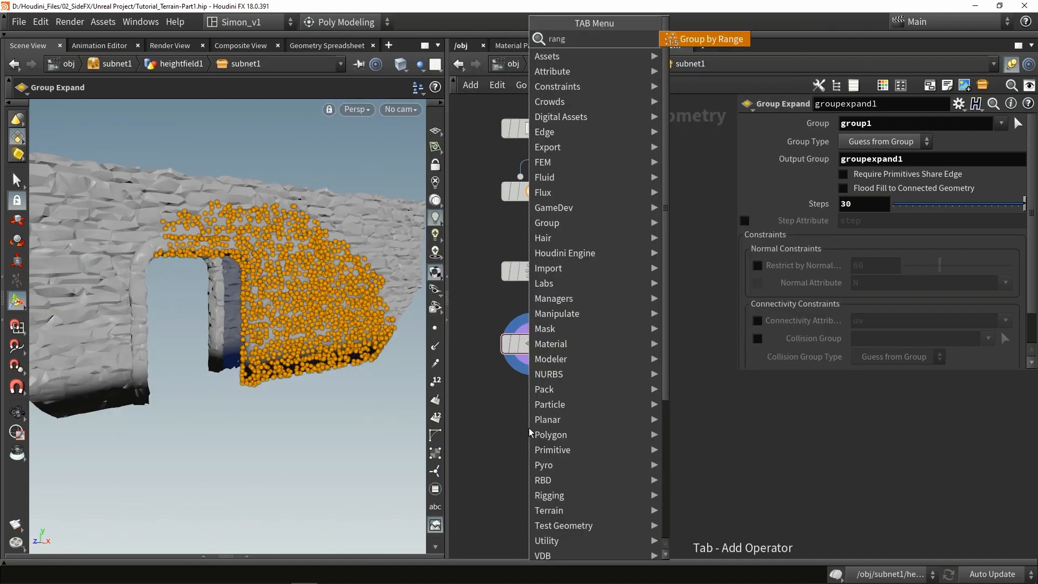
key("Return")
left_click(529, 427)
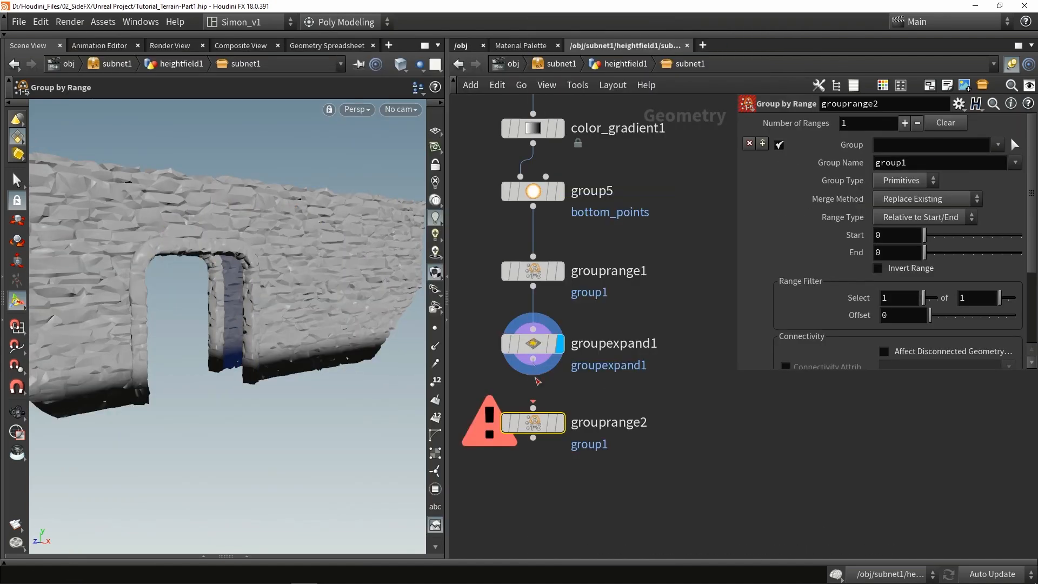
left_click_drag(537, 367, 533, 407)
left_click(559, 423)
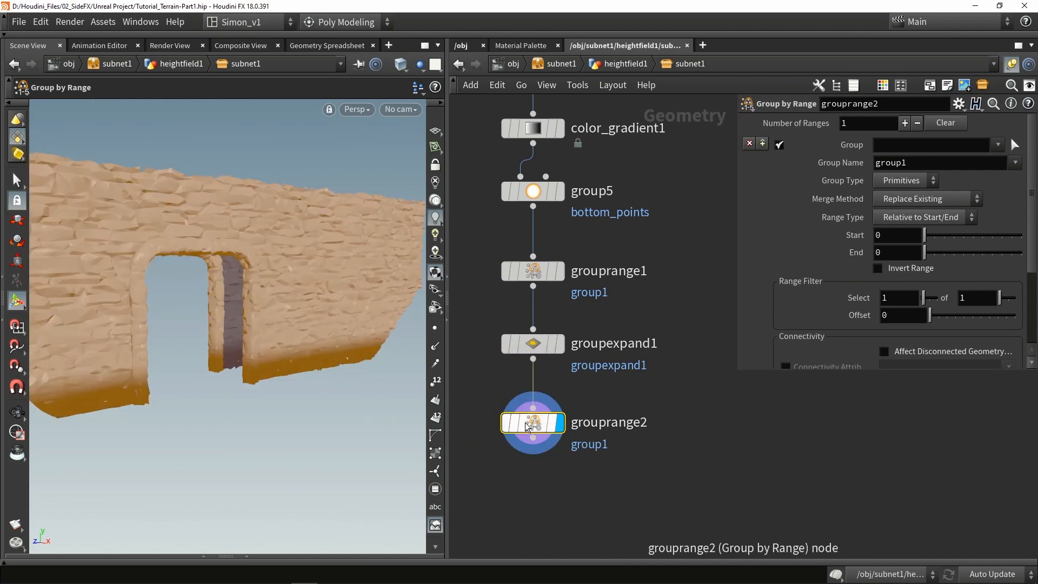
Step: Set the type of grouprange2 to Points and limit it to the groupexpand1 group
left_click(895, 189)
left_click(895, 200)
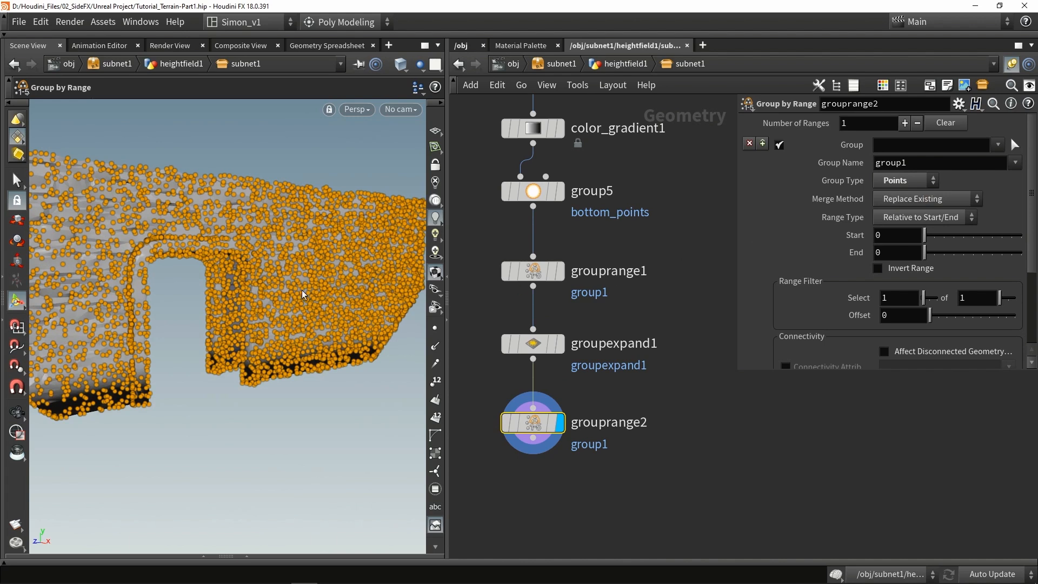
left_click(998, 145)
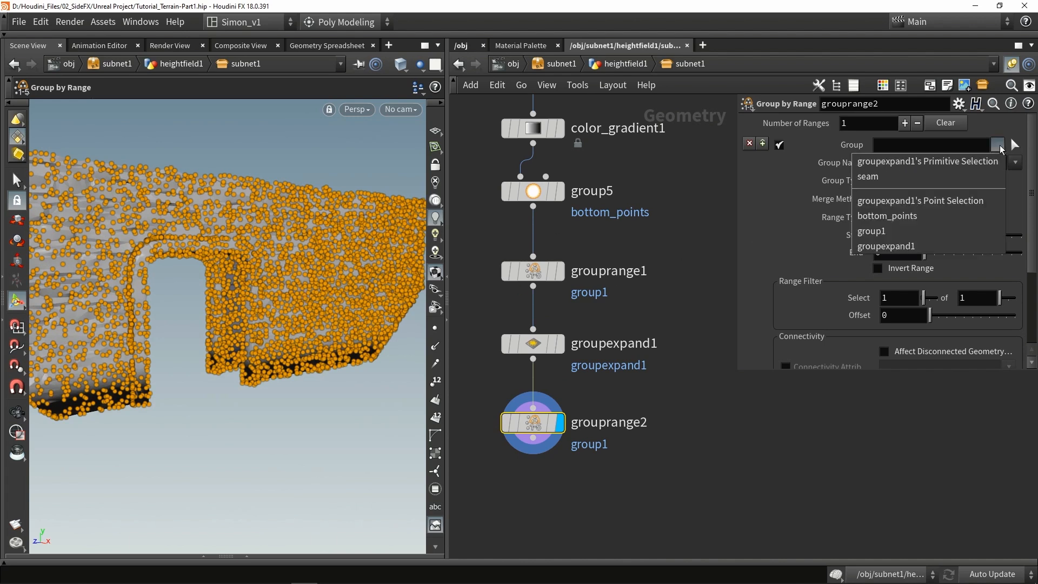
left_click(886, 246)
left_click(548, 346)
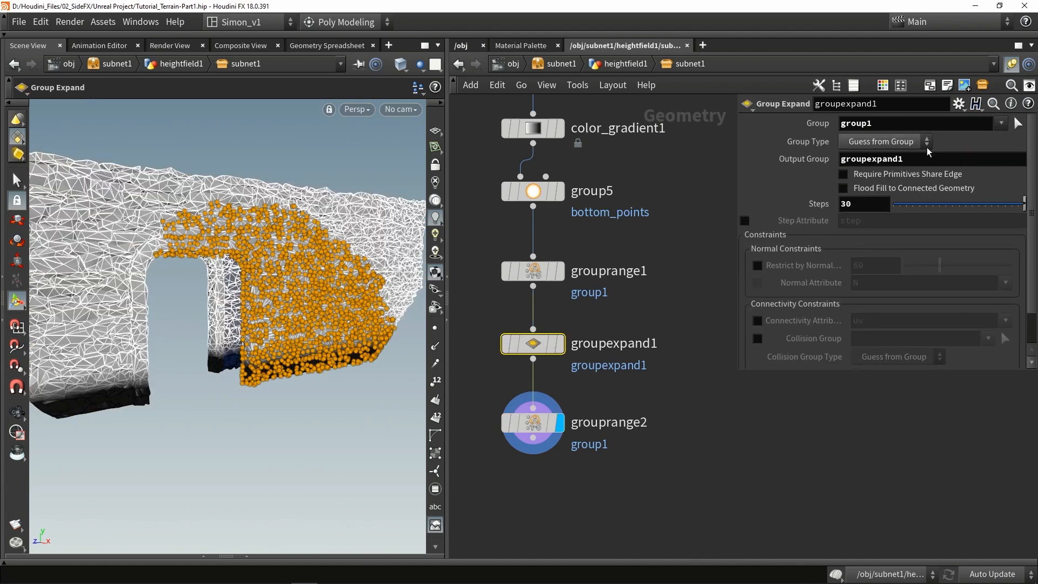
left_click(520, 421)
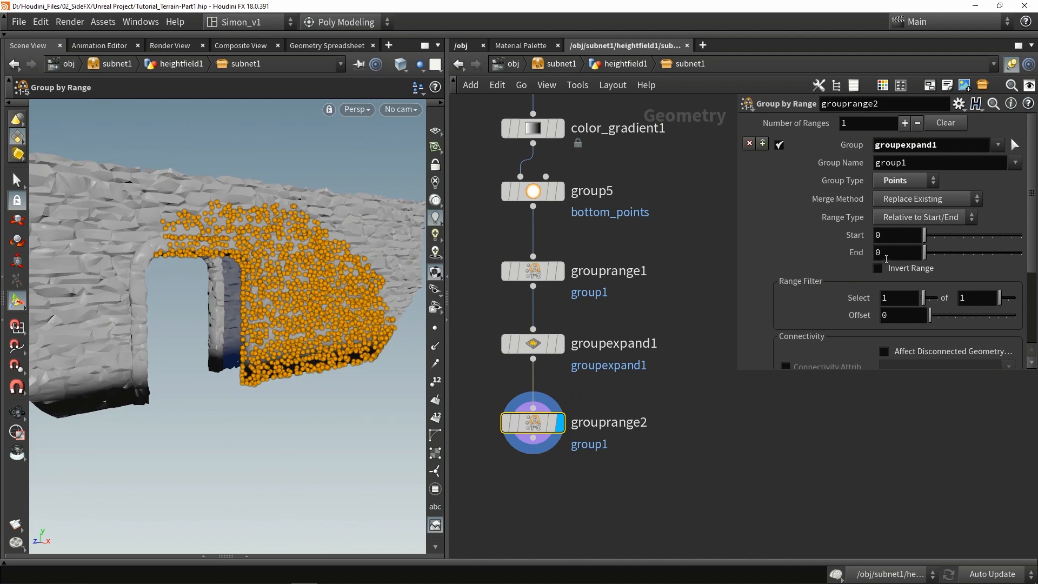
Step: Try inverting the range of grouprange2 with its End set to 10
left_click_drag(925, 252, 1022, 252)
left_click(921, 268)
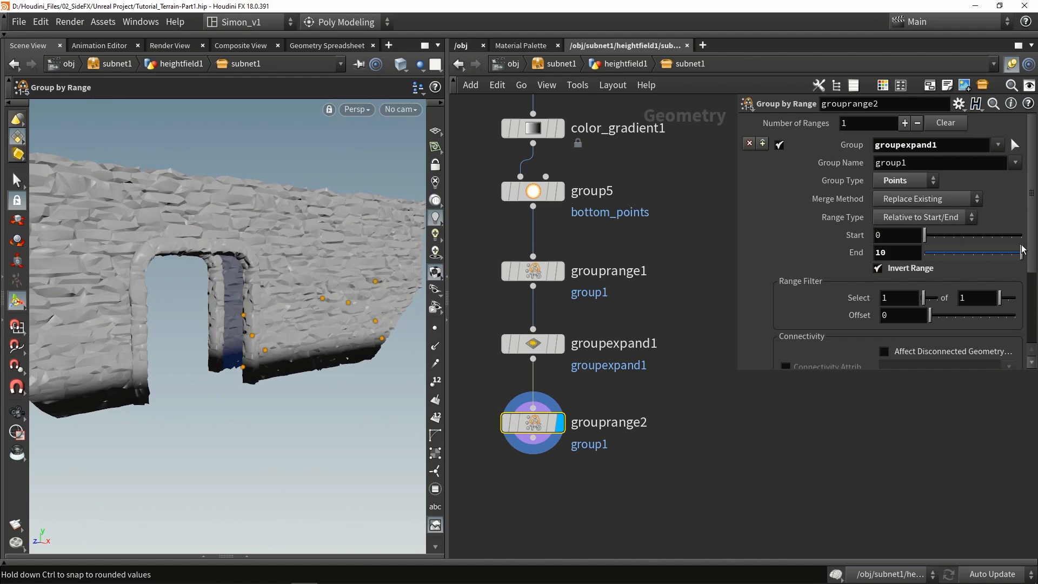
left_click(914, 270)
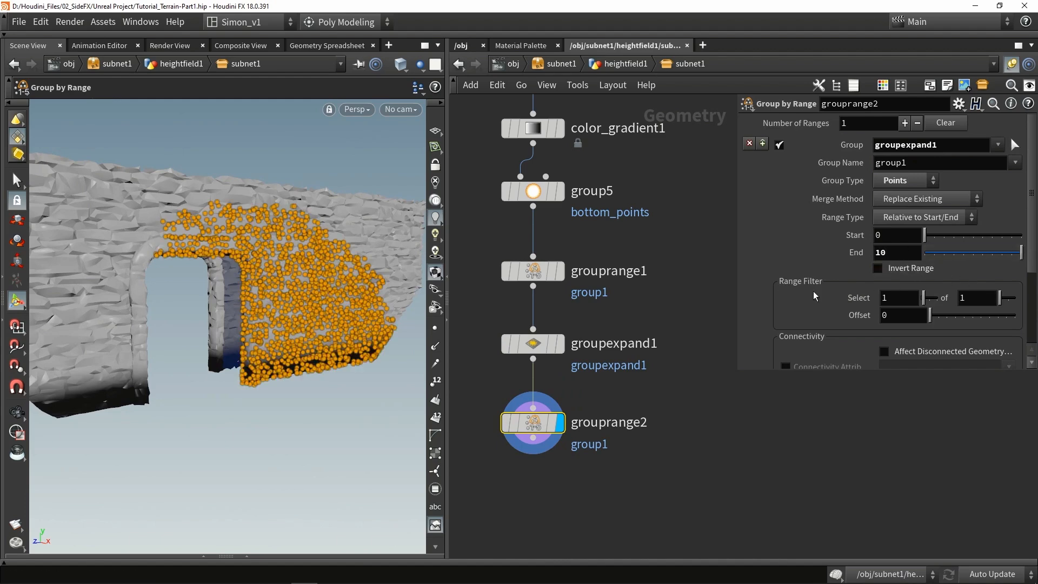
Step: Reset the End of grouprange2 to 0 and set its range filter to select 1 of 70 points
left_click_drag(1001, 301, 1029, 303)
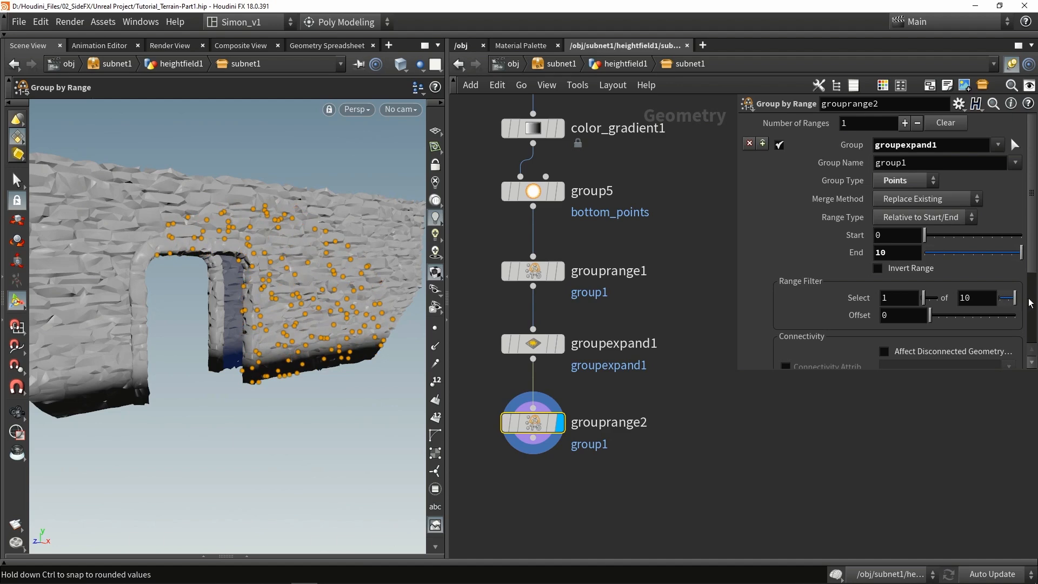
middle_click_drag(1001, 301, 976, 301)
left_click_drag(314, 279, 389, 269, "alt")
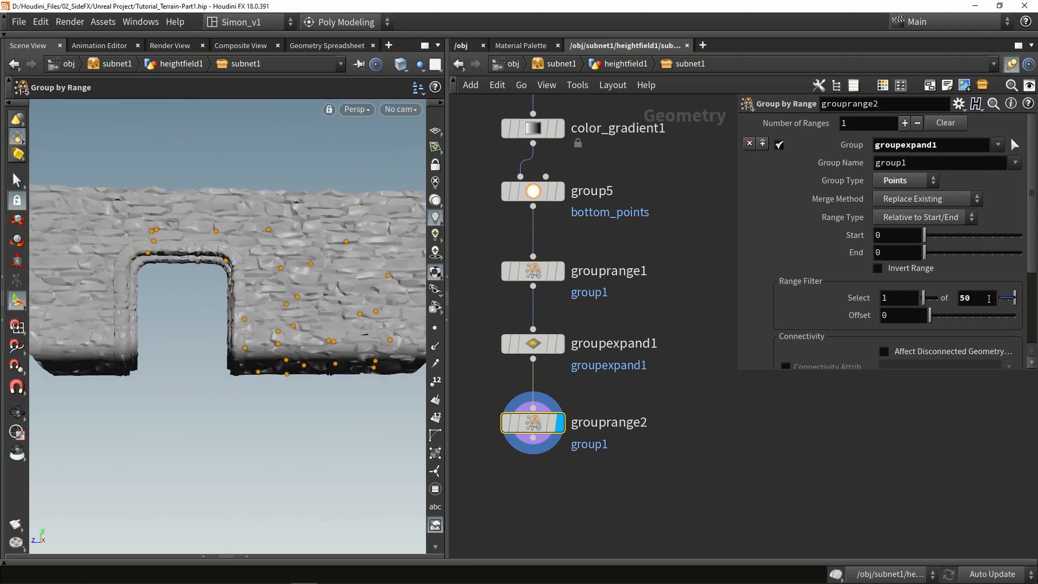
key("Tab")
type("70")
key("Return")
left_click_drag(232, 314, 311, 338)
key("Return")
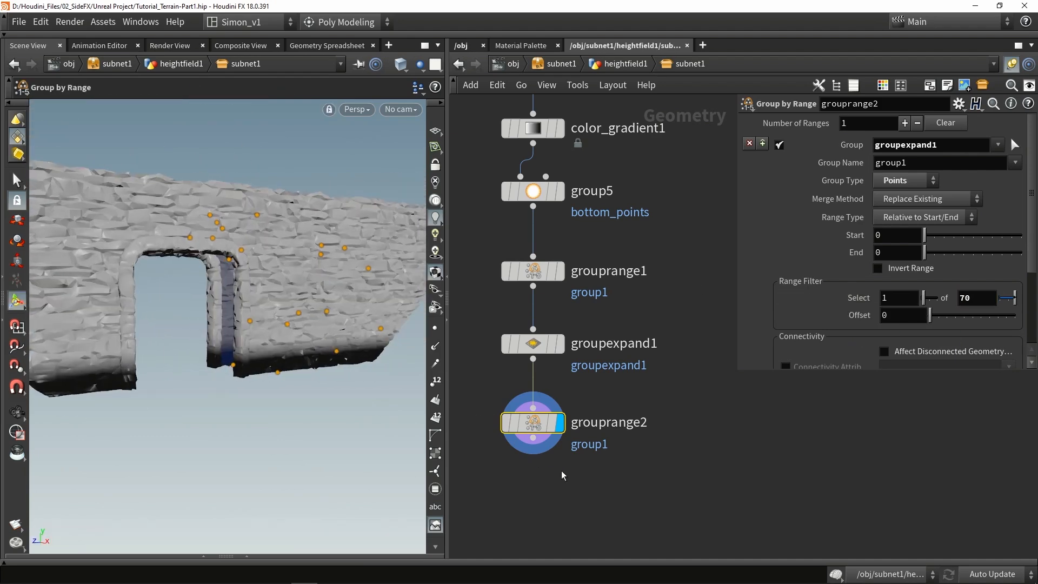
Step: Add a Find Shortest Path node below grouprange2, connect its first input and display it
middle_click_drag(550, 512, 569, 404)
key("Tab")
type("f")
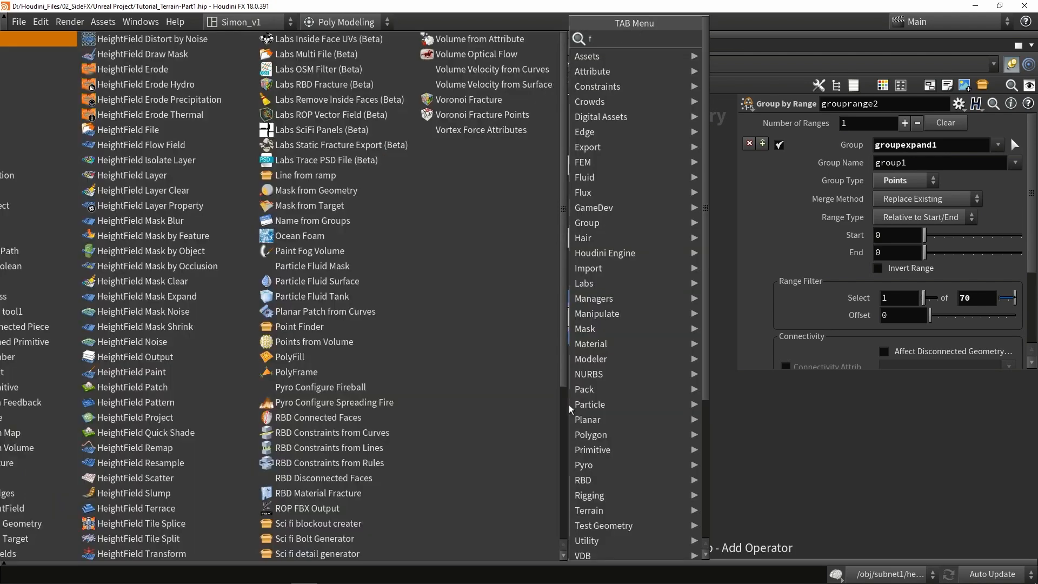
type("ind")
key("Return")
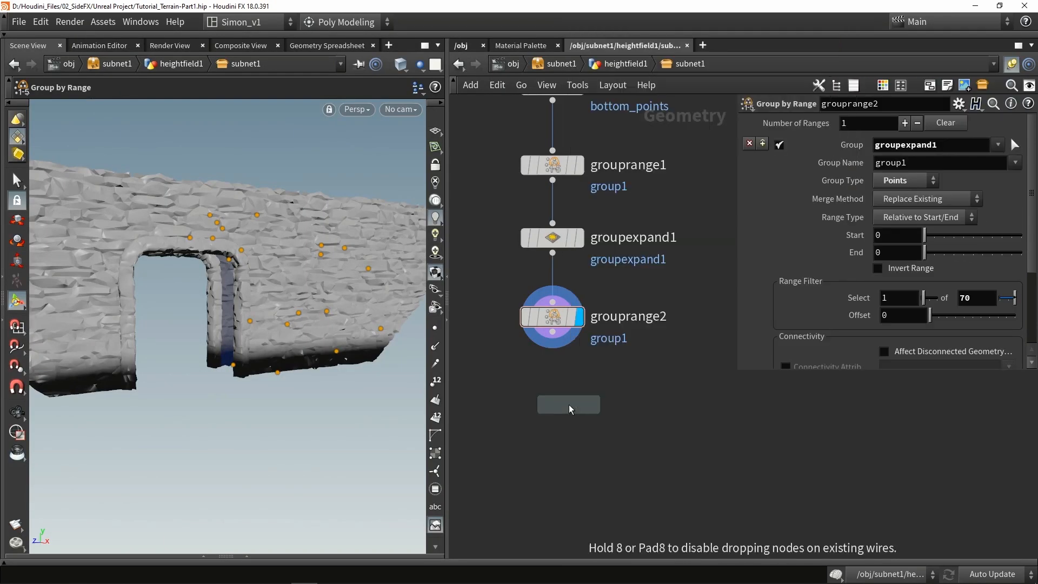
left_click(558, 391)
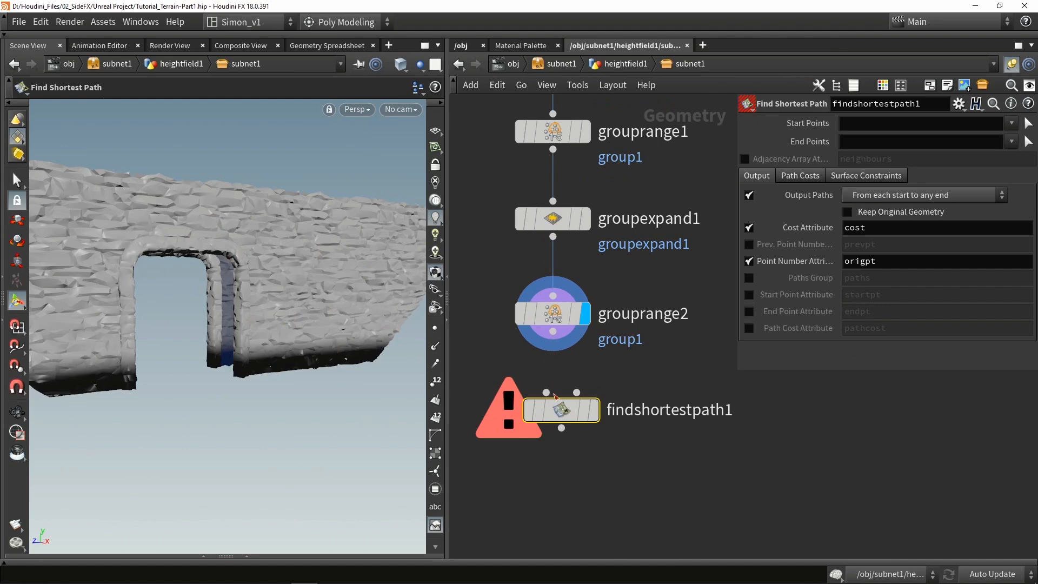
left_click_drag(551, 391, 542, 376)
left_click(585, 395)
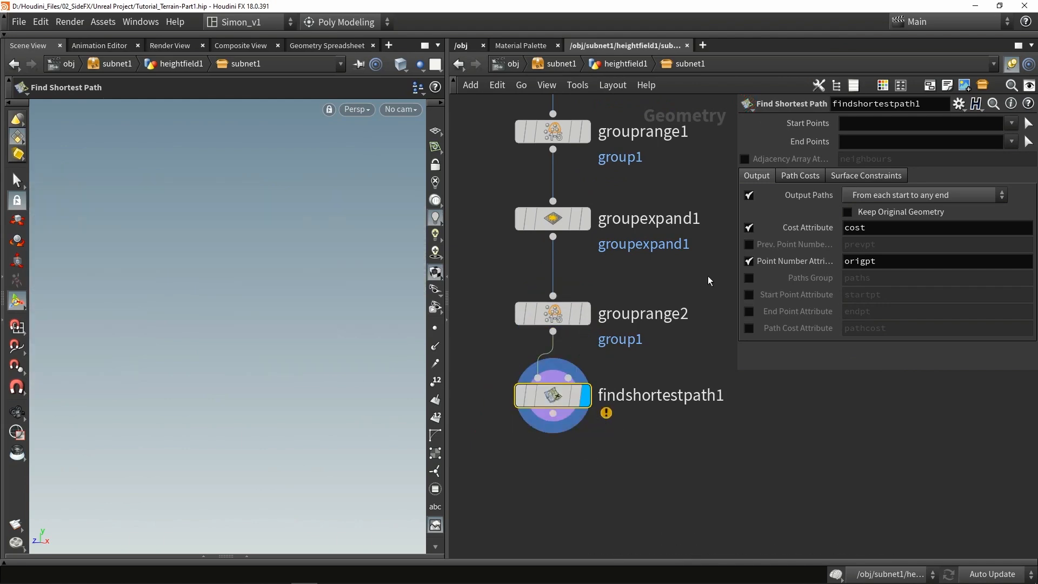
Step: Rename the group created by grouprange1 as begin
scroll(662, 282, "up", 1)
left_click(539, 173)
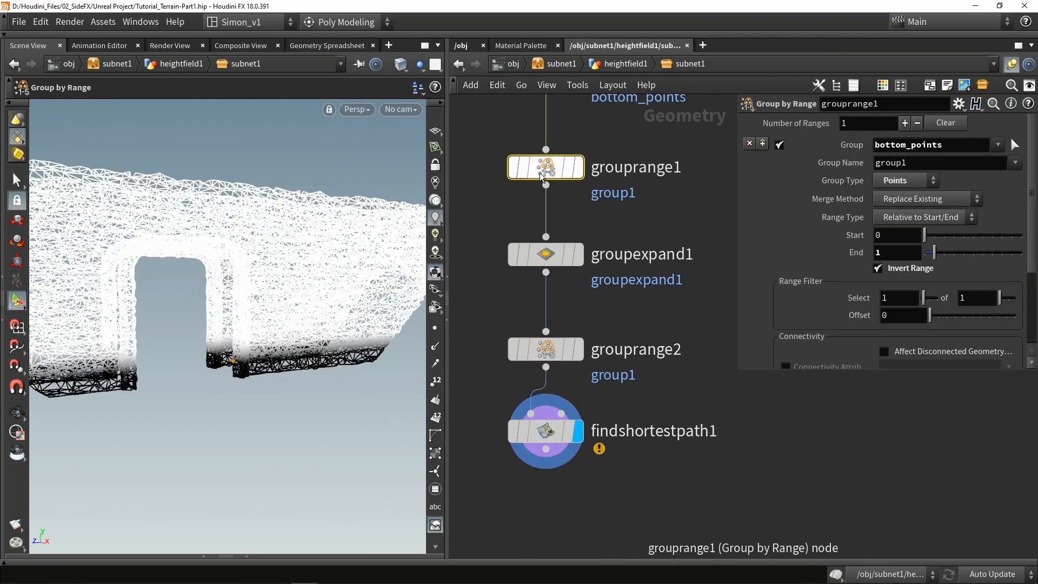
scroll(649, 278, "up", 1)
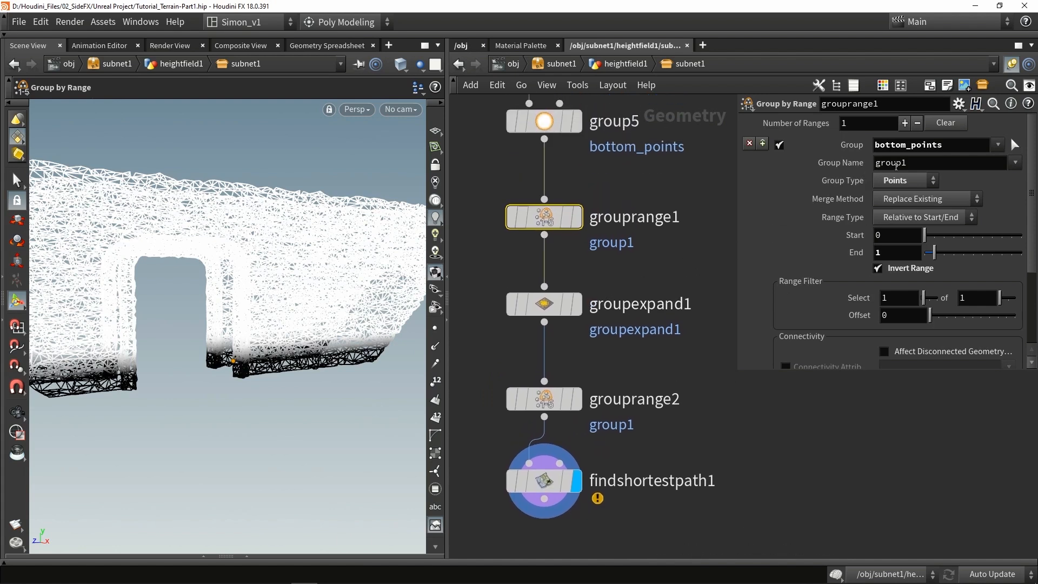
double_click(918, 166)
type("begin")
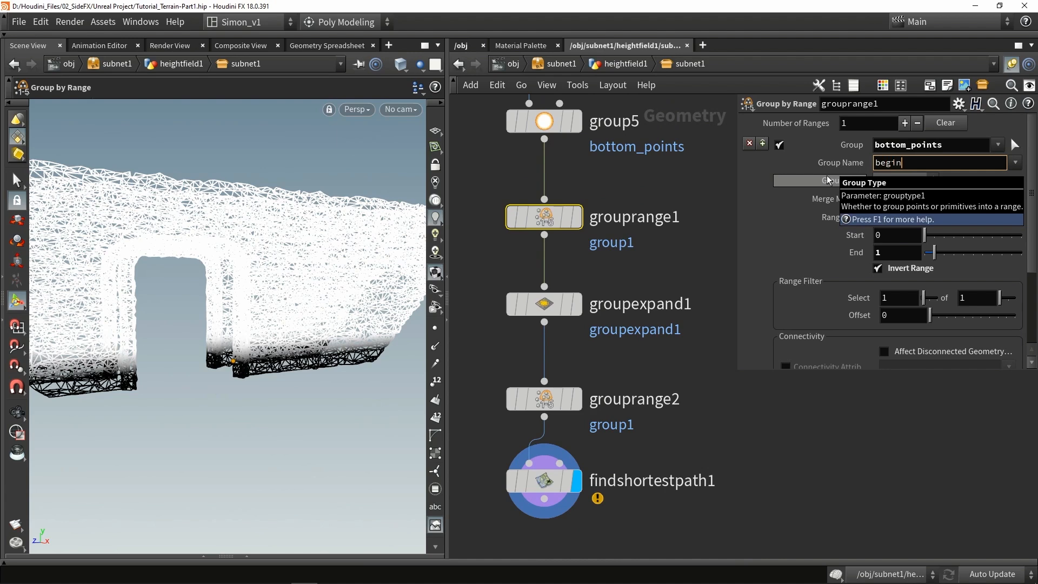
key("Return")
Step: Replace the source group of groupexpand1 with begin
left_click(544, 304)
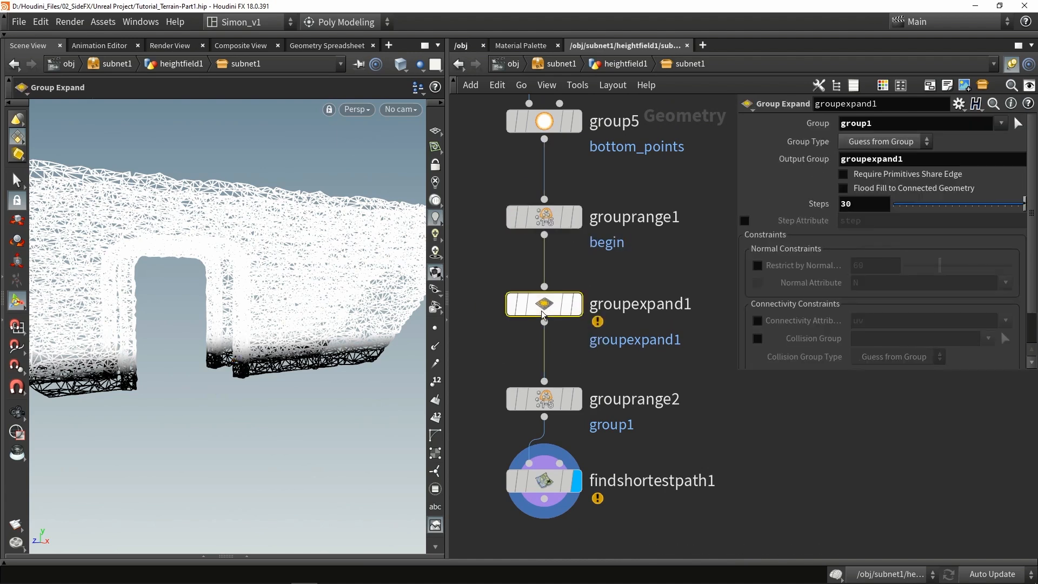
double_click(915, 125)
key("BackSpace")
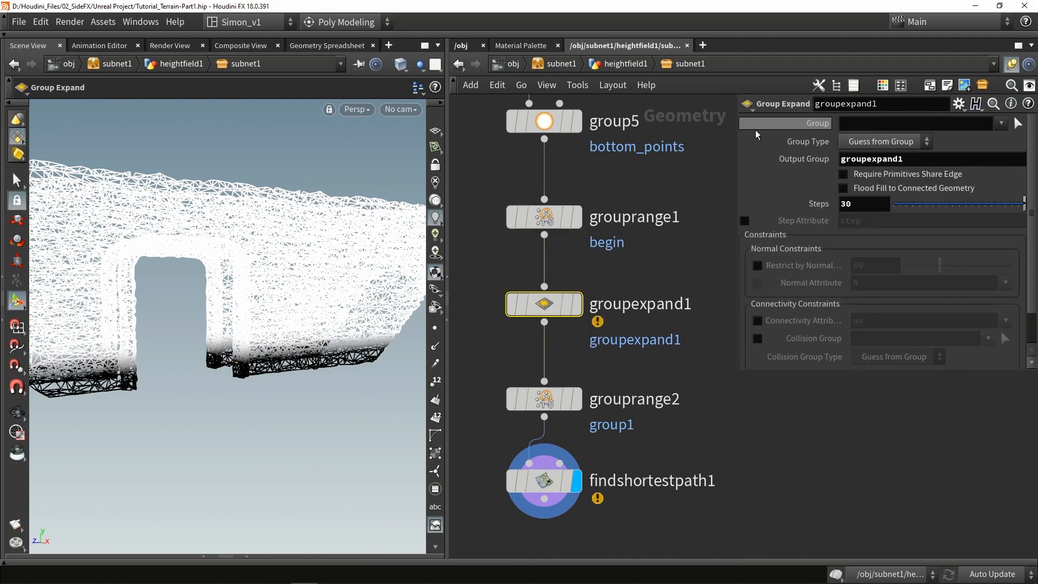
key("Return")
left_click(1001, 125)
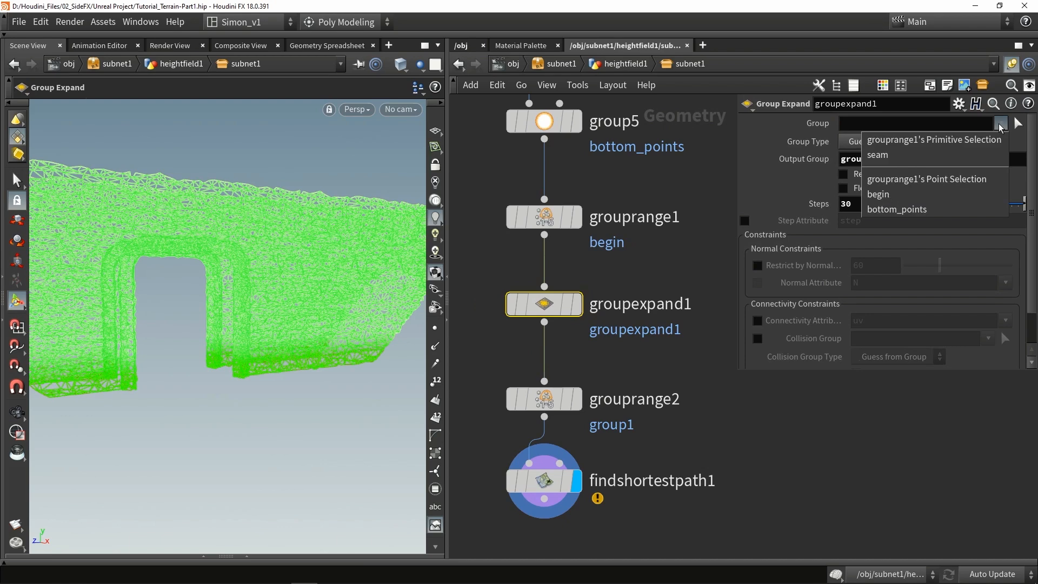
left_click(927, 197)
Step: Rename the group created by grouprange2 as end and display findshortestpath1 again
left_click(577, 400)
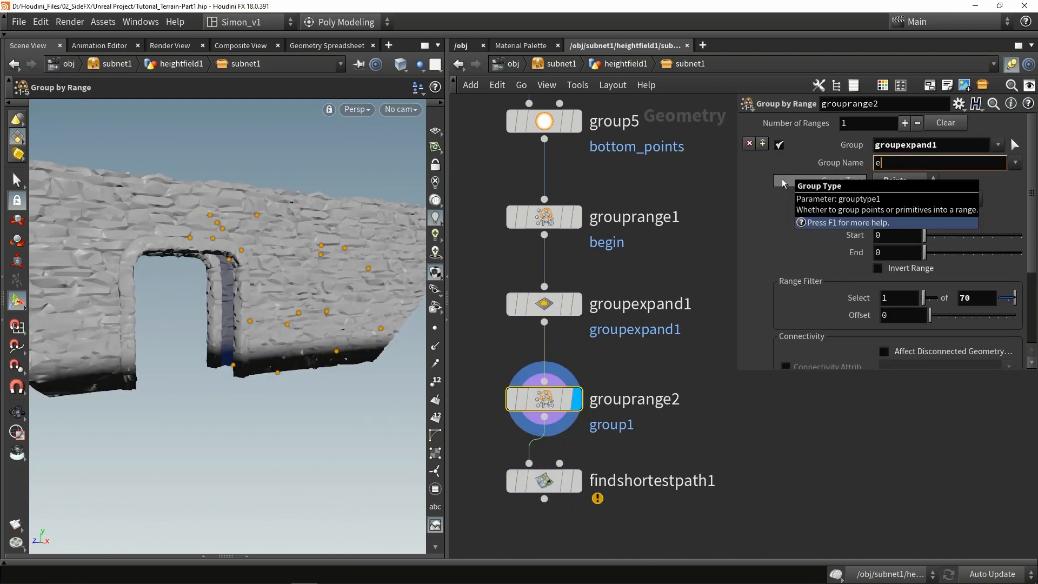
left_click(576, 482)
left_click(537, 485)
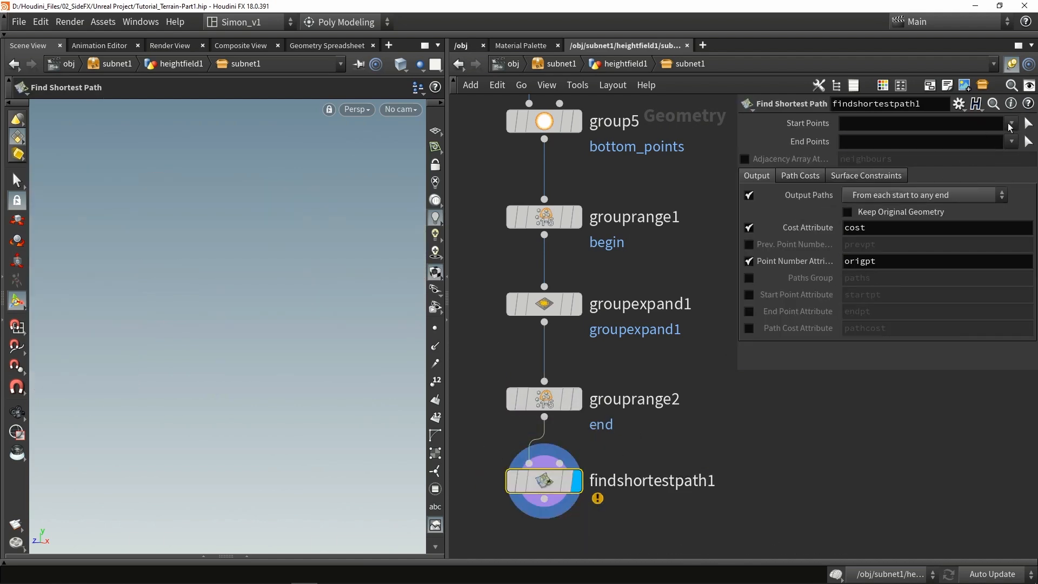
Step: Set the Start Points of findshortestpath1 to begin and its End Points to end
left_click(1011, 124)
left_click(968, 155)
left_click(1010, 141)
left_click(962, 199)
key("Escape")
key("Return")
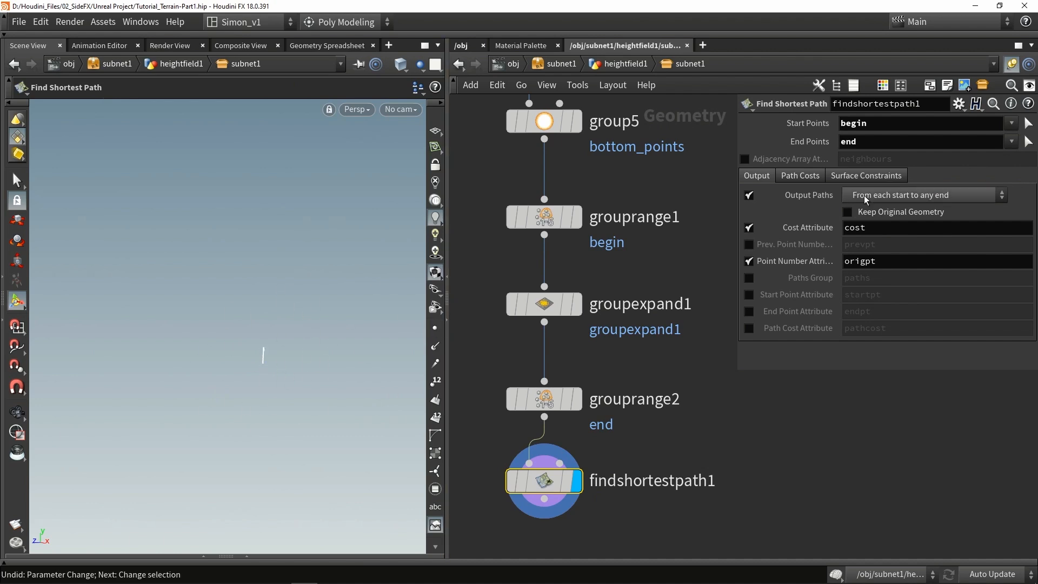
Step: Set the Output Paths of findshortestpath1 to From any start to each end
left_click(884, 196)
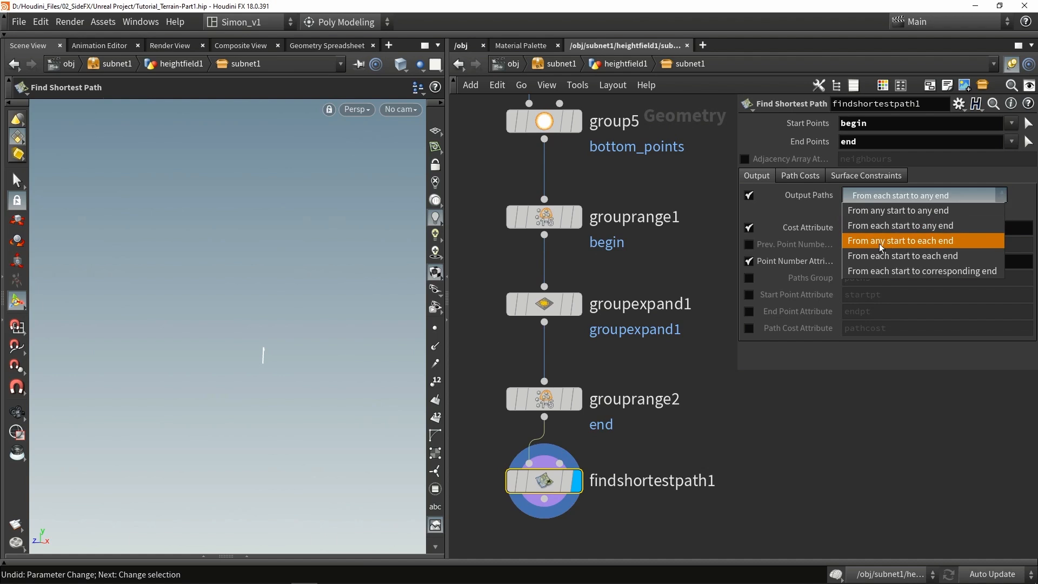
left_click(913, 241)
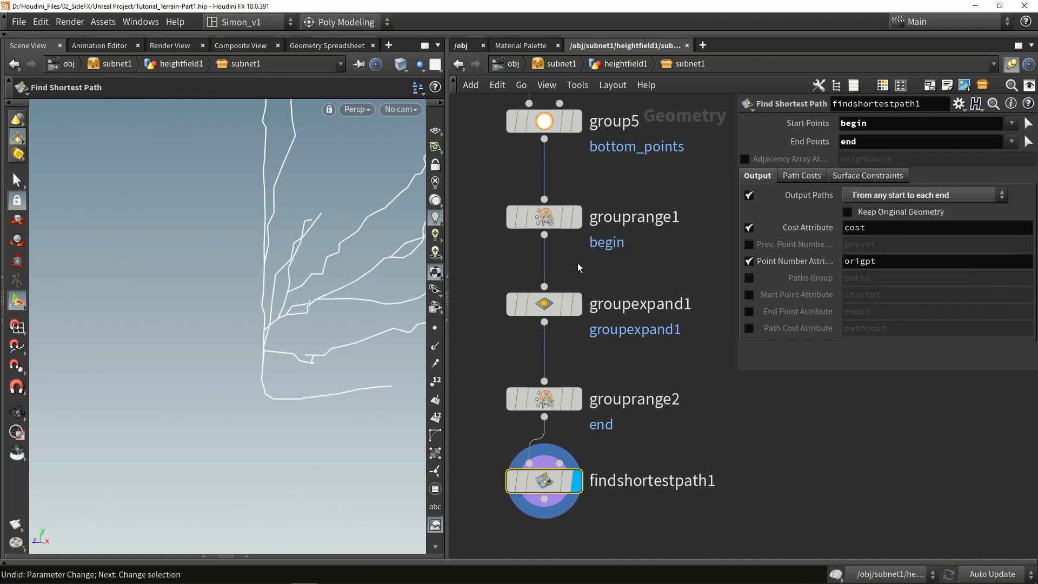
key("Escape")
left_click_drag(320, 267, 220, 358)
key("Return")
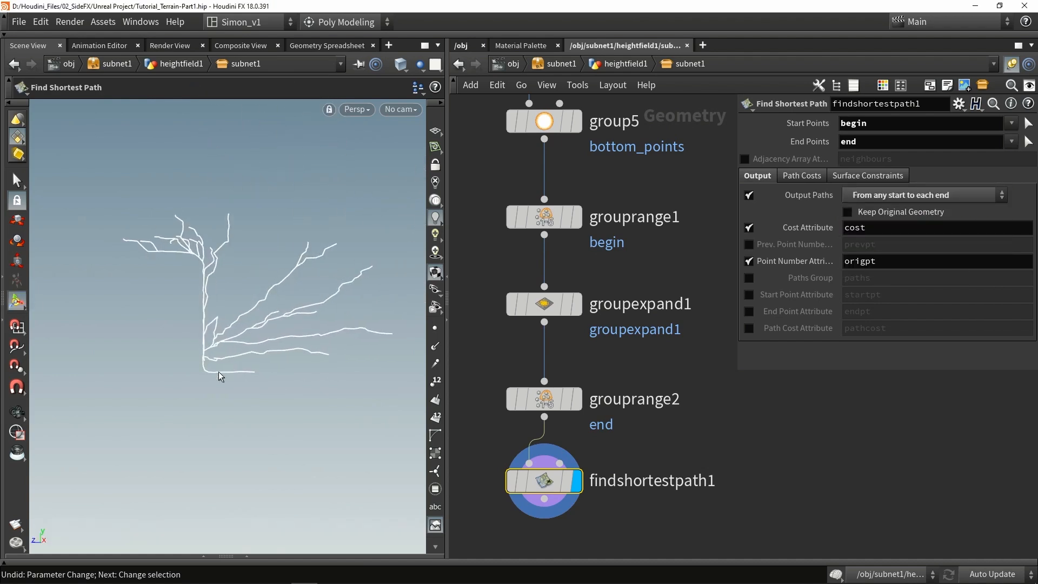
Step: Add a Resample node after findshortestpath1, display its result and show the curve points in the viewport
key("Escape")
left_click_drag(352, 181, 312, 186)
scroll(726, 173, "down", 2)
key("Tab")
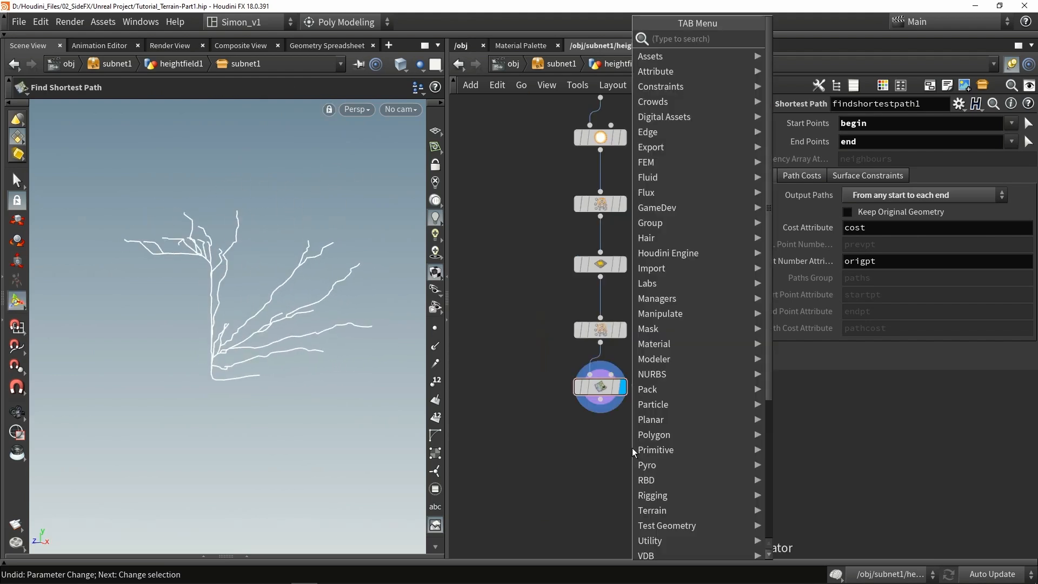
type("res")
key("Return")
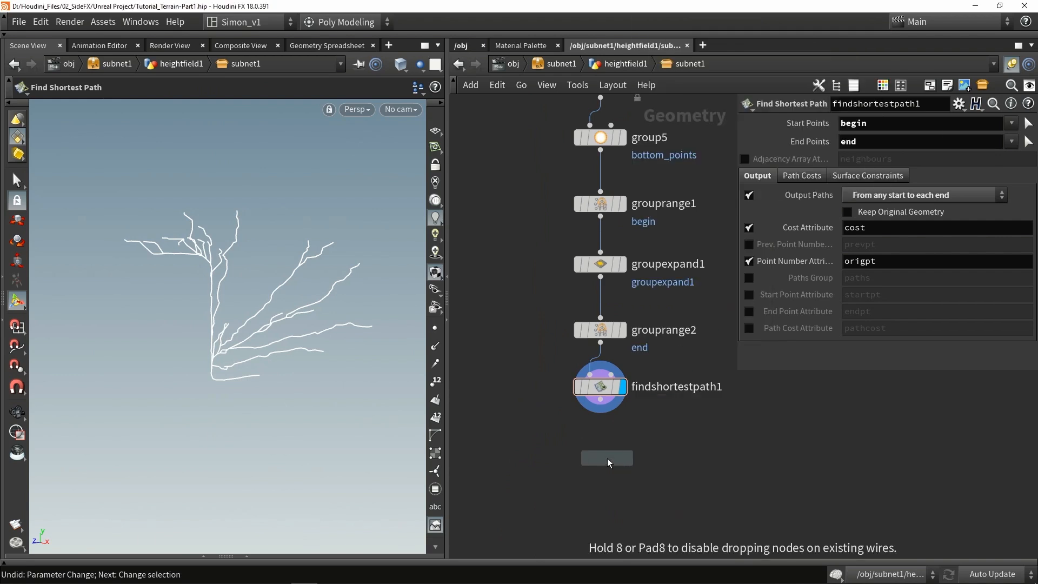
left_click(606, 457)
left_click(627, 465)
left_click_drag(616, 461, 610, 440)
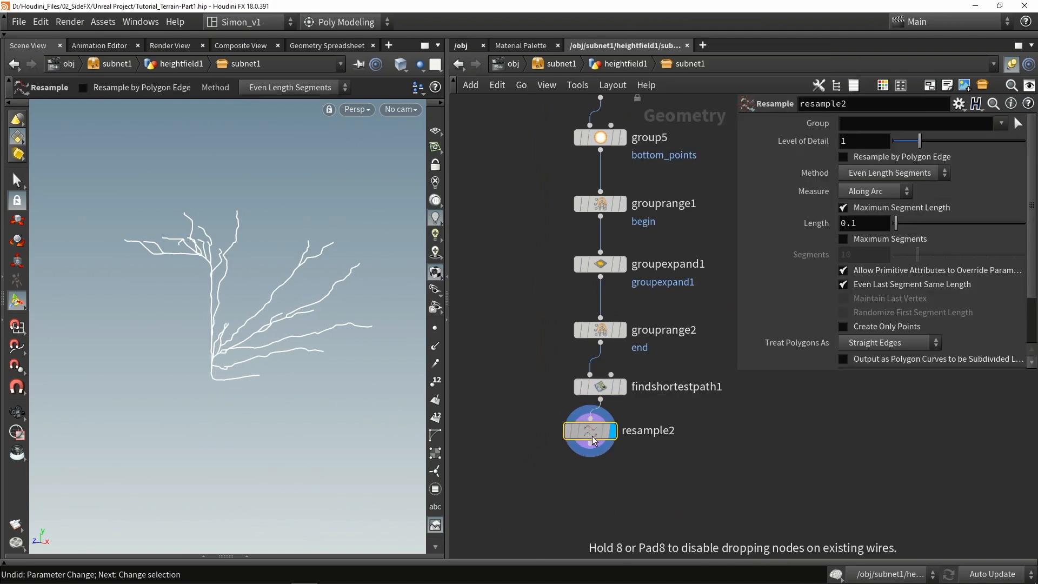
left_click(435, 328)
left_click_drag(356, 310, 256, 350, "alt")
scroll(241, 333, "up", 3)
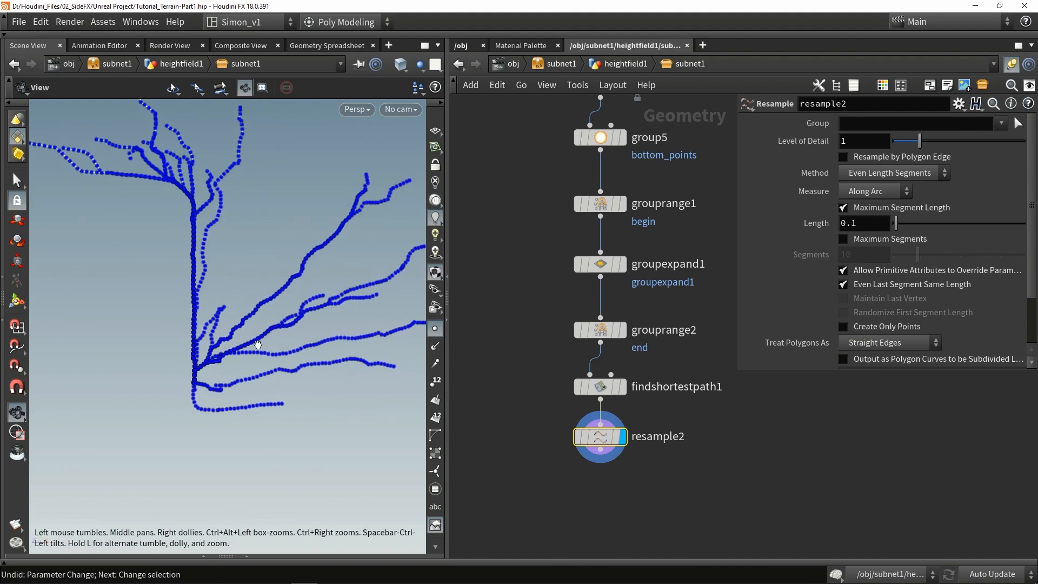
Step: Add a Fuse node after resample2 and display its result
middle_click_drag(554, 426, 548, 328)
key("Tab")
type("fuse")
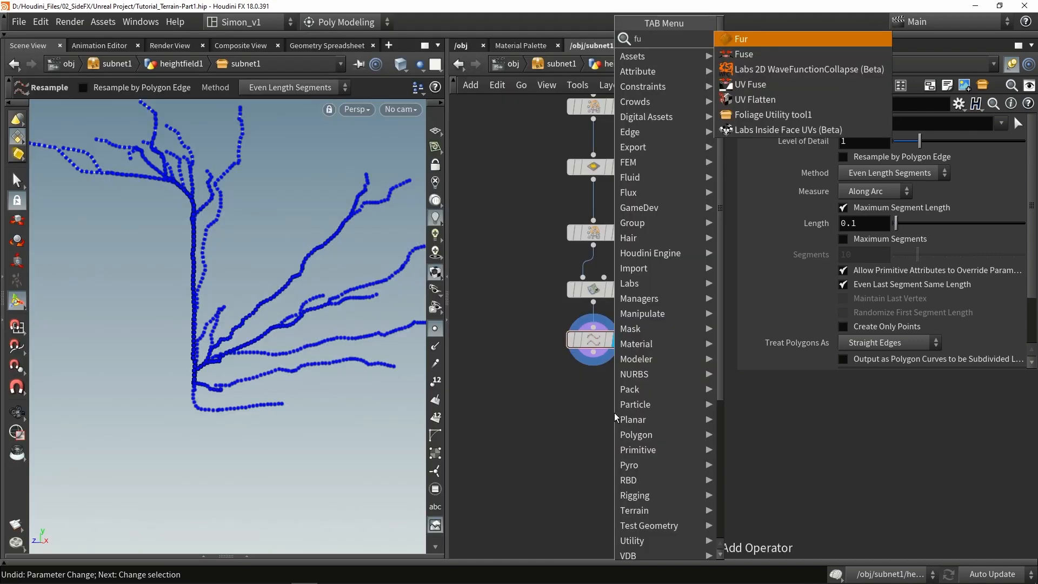
key("Return")
left_click(612, 401)
scroll(605, 371, "up", 2)
scroll(606, 371, "up", 1)
left_click_drag(585, 339, 594, 403)
left_click(624, 408)
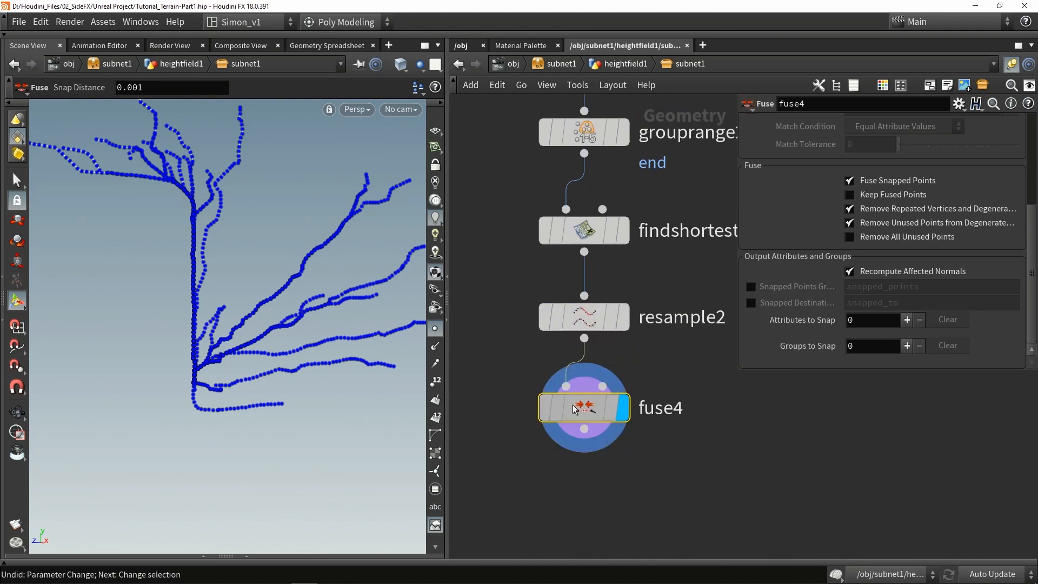
Step: Raise the Snap Distance of fuse4 to about 0.26
scroll(871, 187, "up", 3)
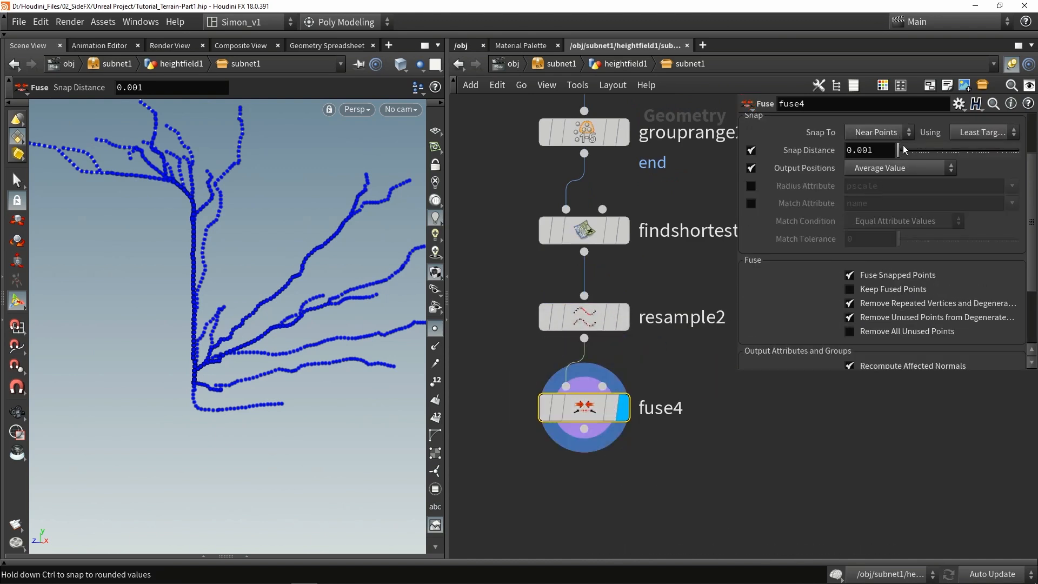
left_click_drag(937, 155, 971, 161)
left_click_drag(211, 326, 248, 323, "alt")
Step: Add an Attribute Noise node after fuse4 and display its result
middle_click_drag(609, 500, 610, 405)
scroll(609, 409, "down", 2)
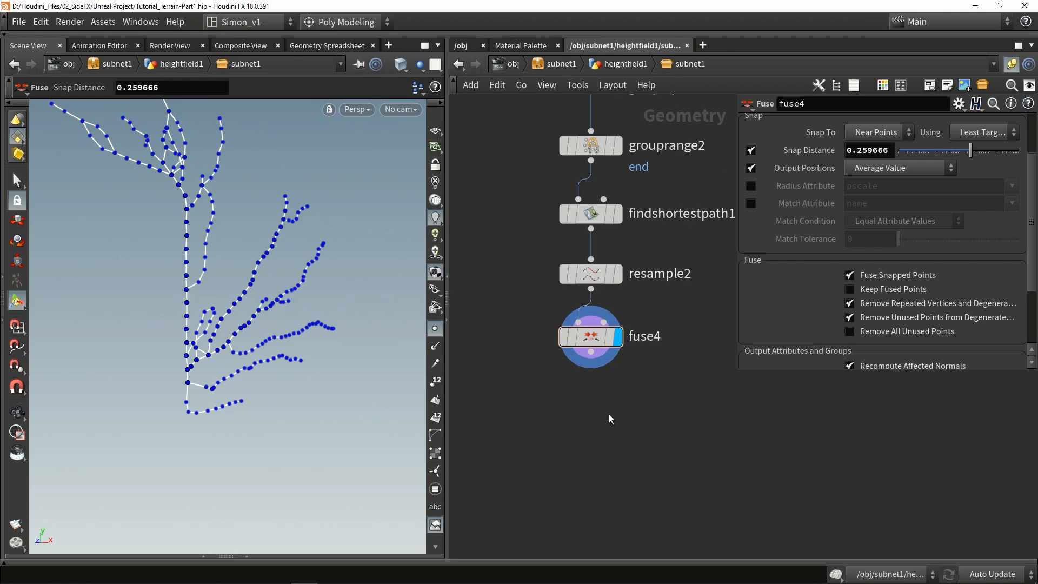
key("Tab")
type("noise")
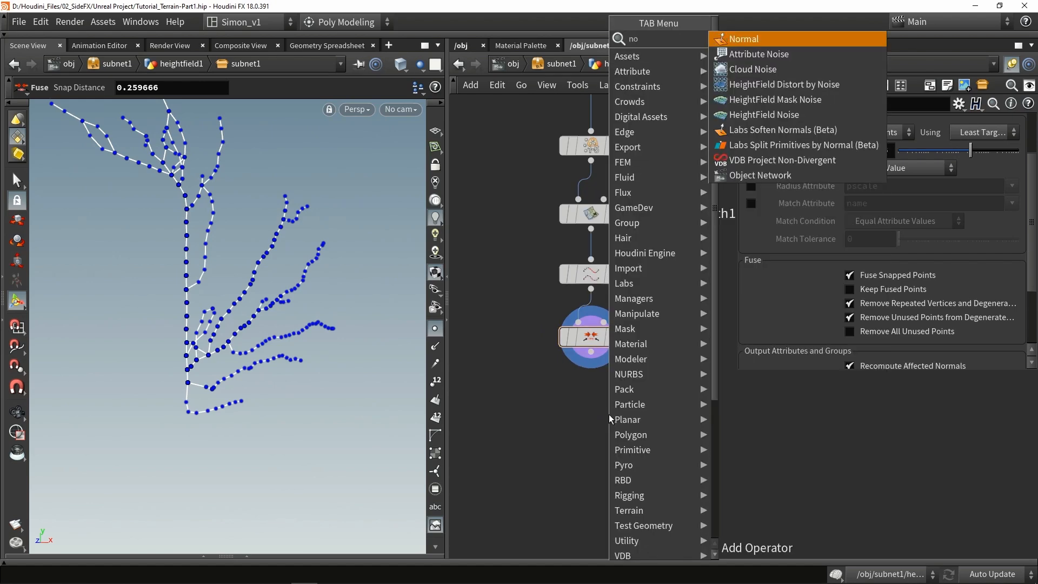
key("Return")
left_click(609, 414)
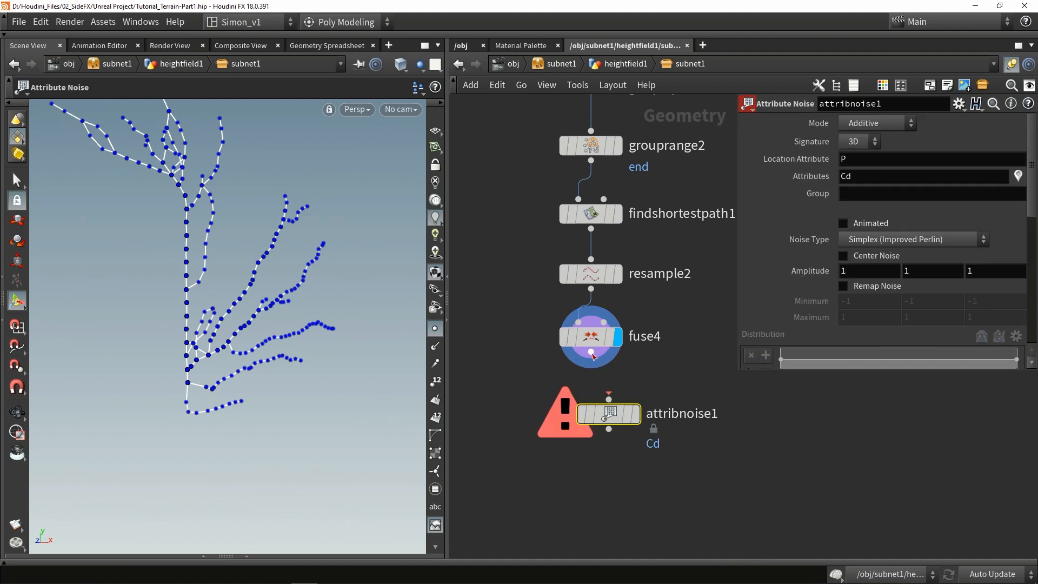
left_click(601, 412)
left_click_drag(601, 412, 584, 404)
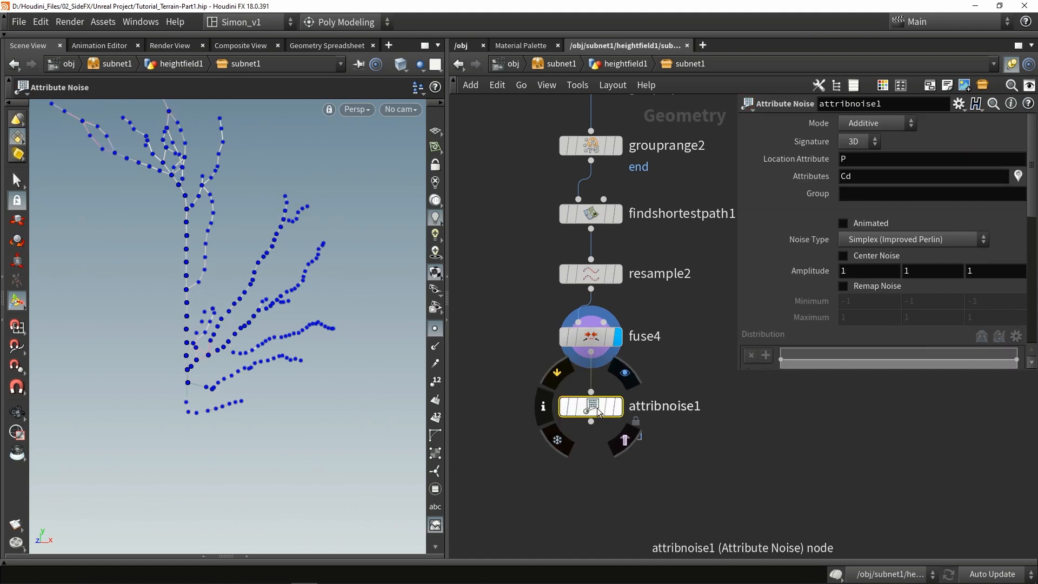
left_click(620, 379)
Step: Make attribnoise1 a 1D noise on the pscale attribute and remap it with a minimum of 0.33
left_click(861, 144)
left_click(856, 171)
left_click(853, 148)
left_click(854, 159)
left_click_drag(858, 179, 754, 189)
type("p")
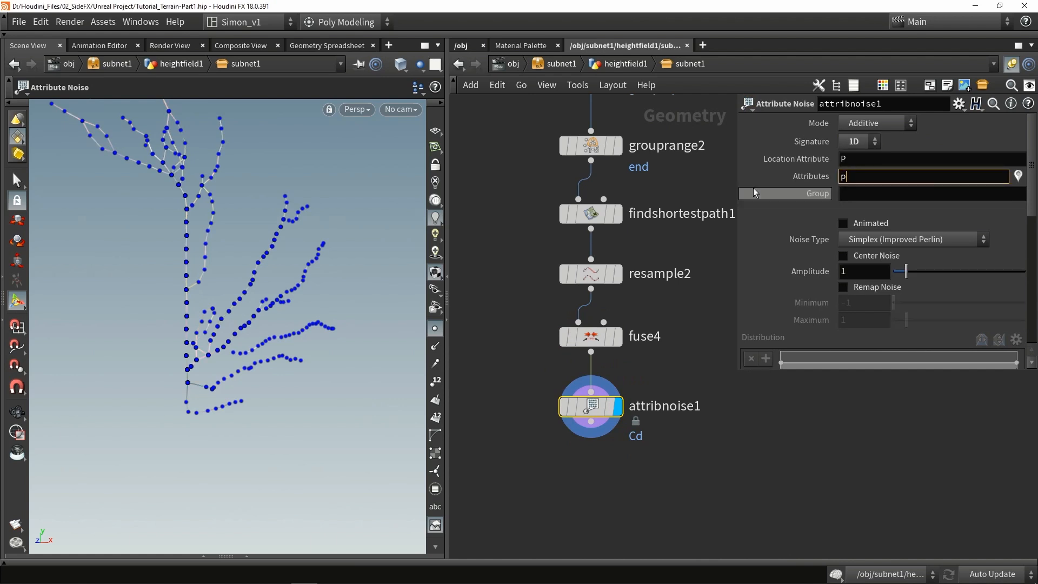
type("scale")
key("Return")
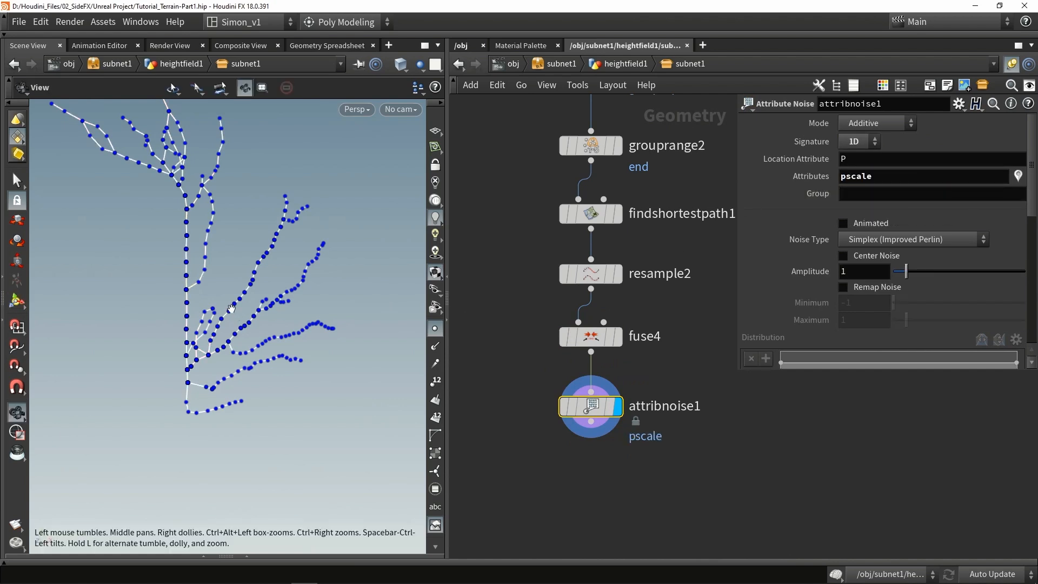
left_click(874, 287)
left_click_drag(893, 303, 900, 300)
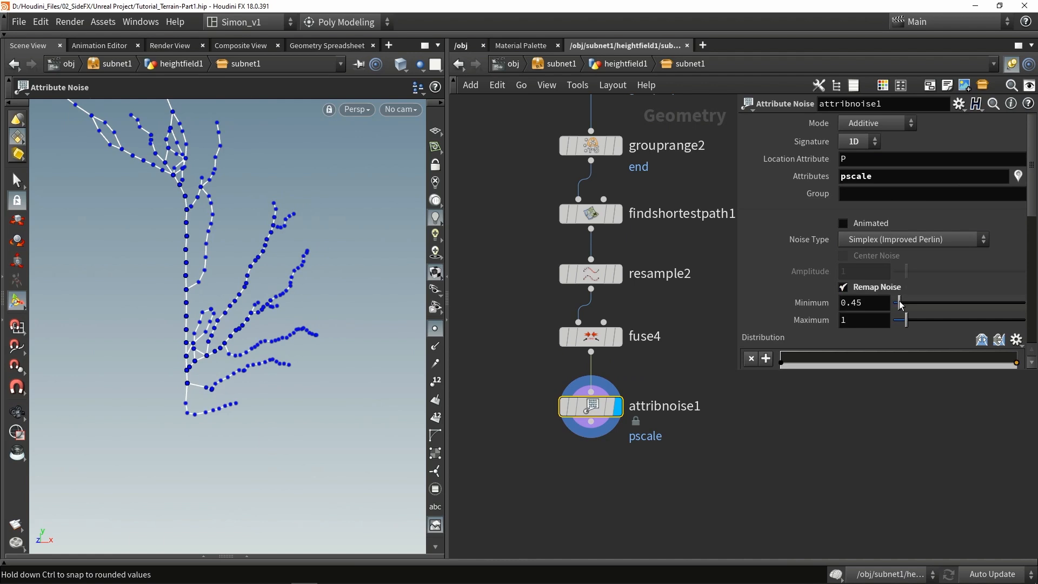
Step: Add an Orientation Along Curve node after attribnoise1 and display its result
middle_click_drag(658, 450, 638, 373)
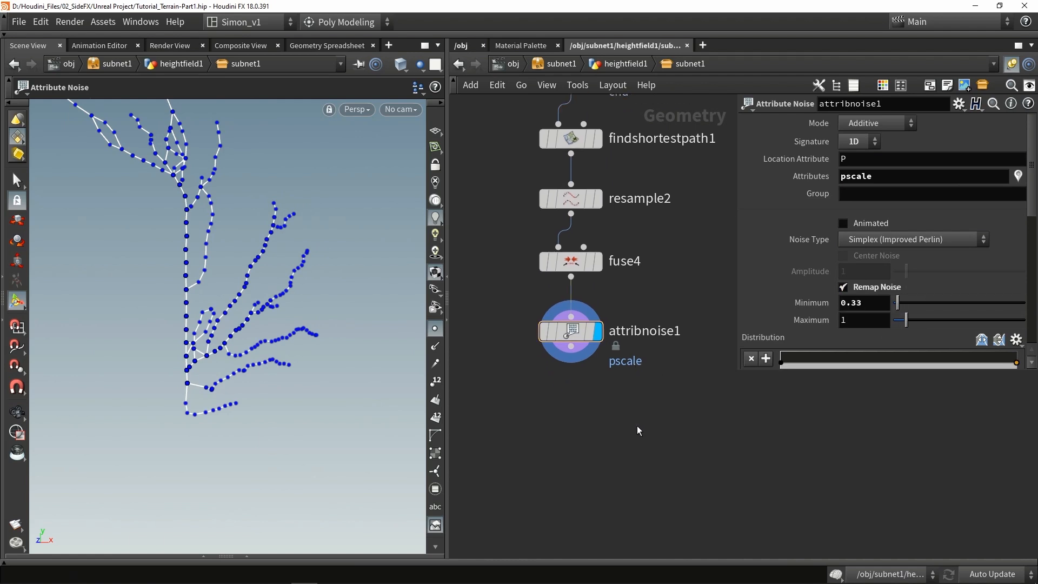
key("Tab")
type("orin")
key("Return")
left_click(523, 407)
left_click_drag(524, 411, 570, 399)
key("r")
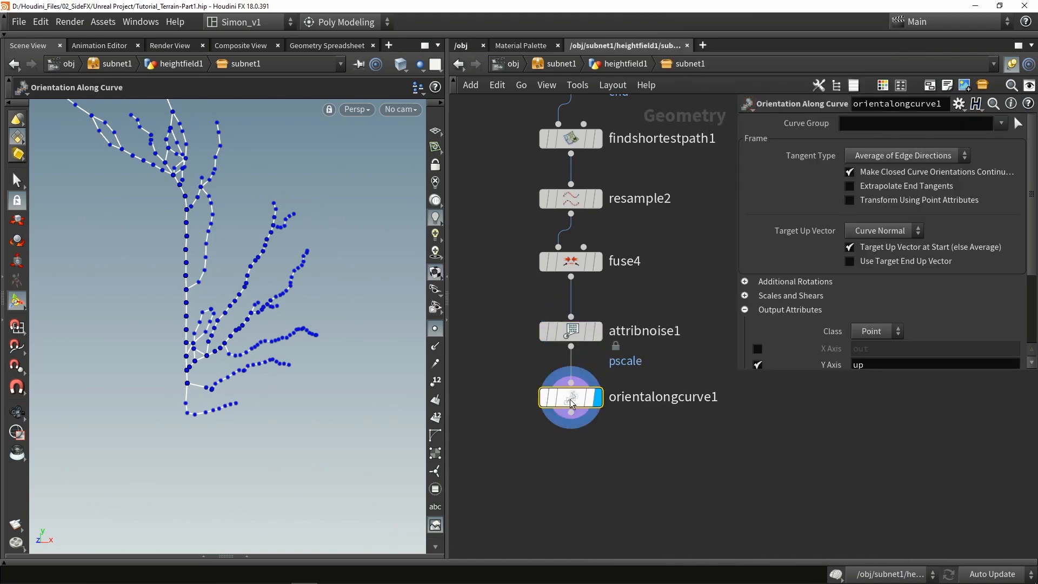
Step: Place a Copy to Points node below orientalongcurve1
key("Tab")
type("copy")
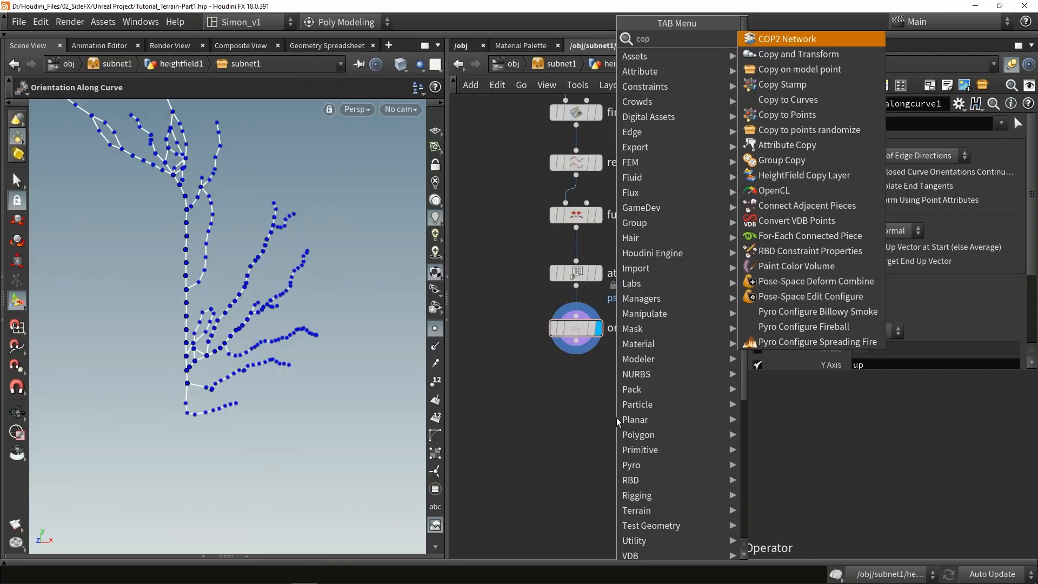
type(" to")
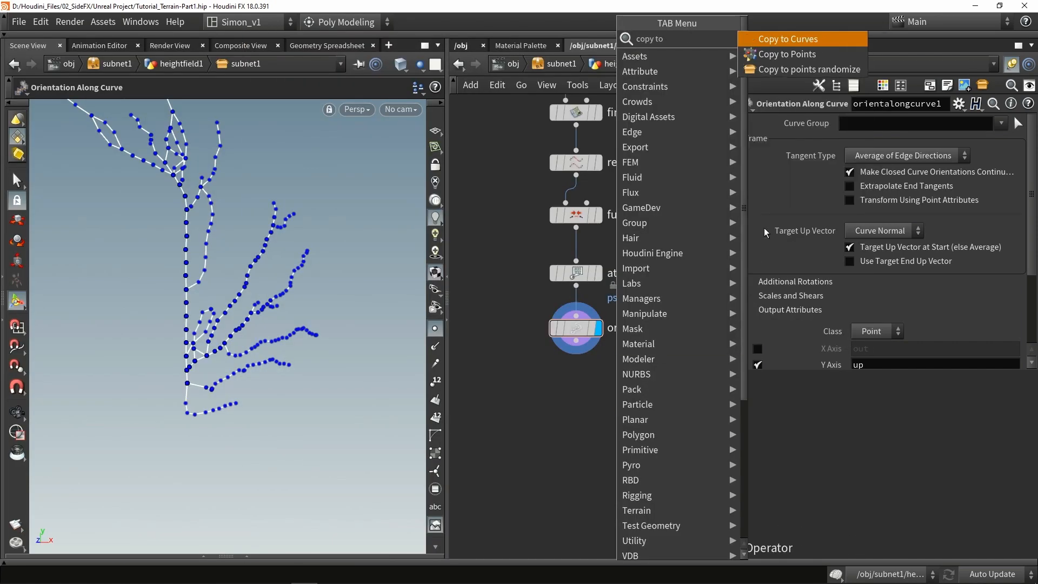
left_click(786, 54)
left_click(633, 420)
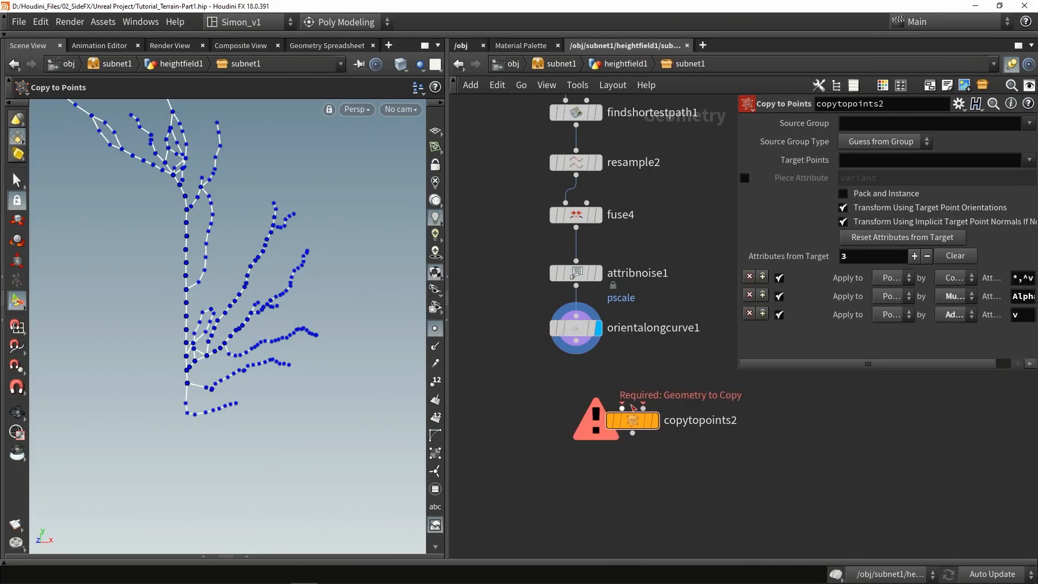
left_click_drag(632, 406, 644, 429)
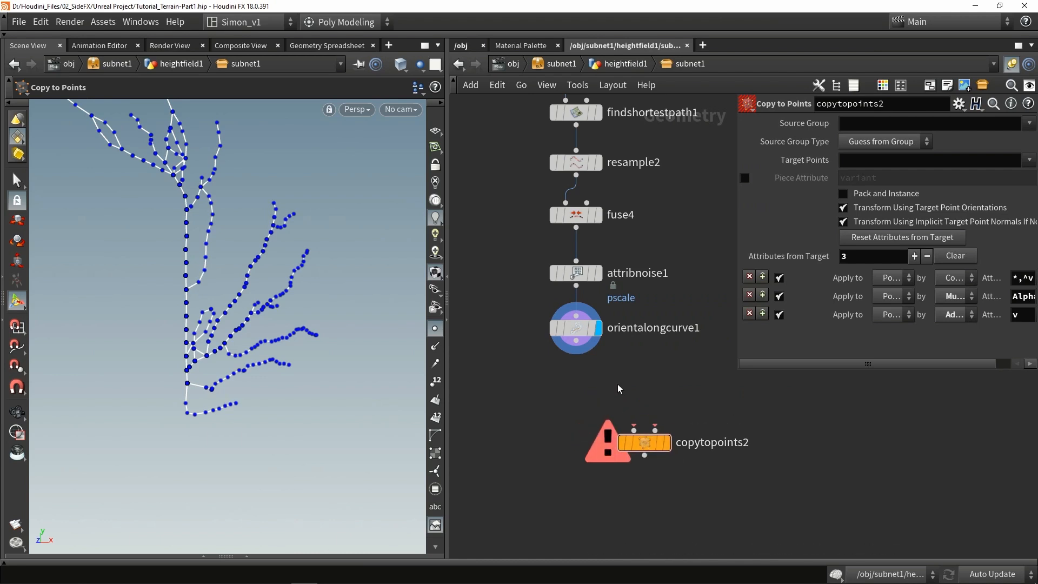
Step: Paste the ivy_model and its transform, feed it to copytopoints2 as geometry with orientalongcurve1 as target points, and display the copies
key("ctrl+v")
left_click_drag(295, 292, 324, 278, "alt")
left_click_drag(336, 326, 370, 320, "alt")
left_click_drag(654, 346, 550, 437)
left_click_drag(493, 346, 572, 437)
left_click(584, 450)
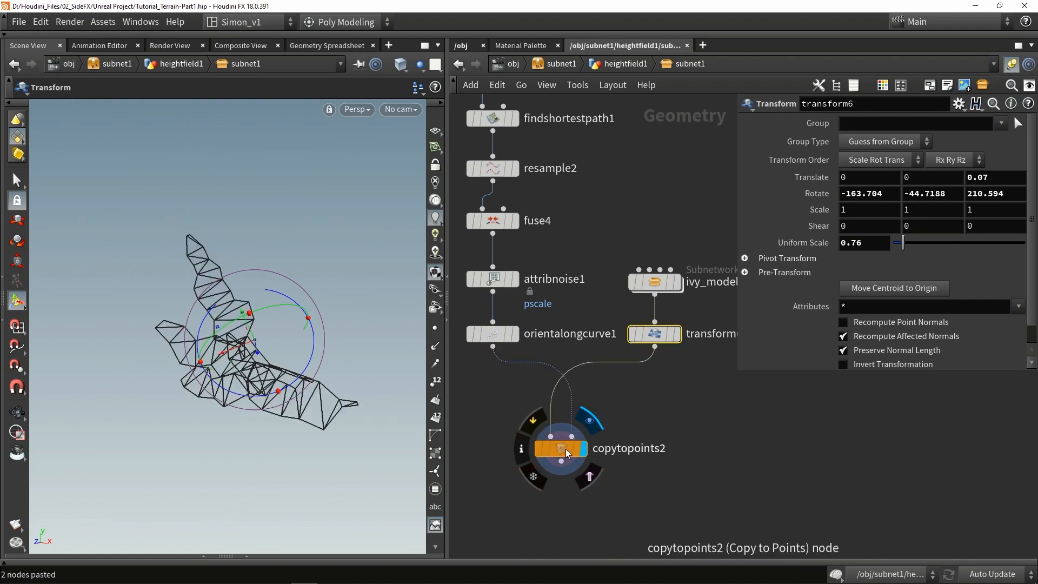
left_click(569, 453)
key("space+g")
left_click_drag(267, 371, 229, 332, "alt")
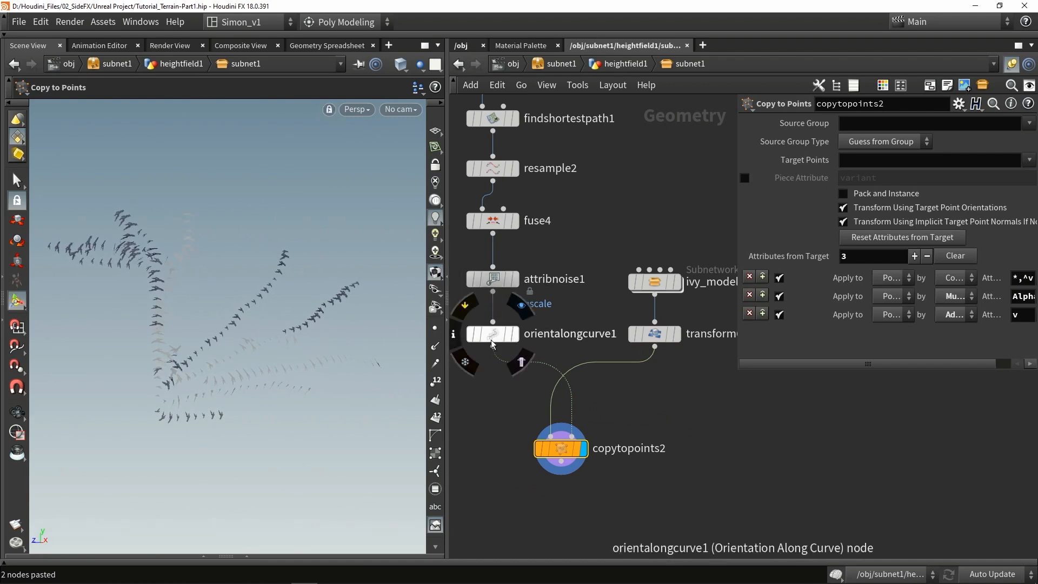
Step: Apply roll and twist on orientalongcurve1 with Roll 21 and Partial Twist 180, and enable and increase its yaw
left_click(493, 338)
scroll(871, 273, "down", 3)
left_click(779, 226)
scroll(890, 308, "down", 3)
scroll(884, 281, "up", 3)
left_click(882, 241)
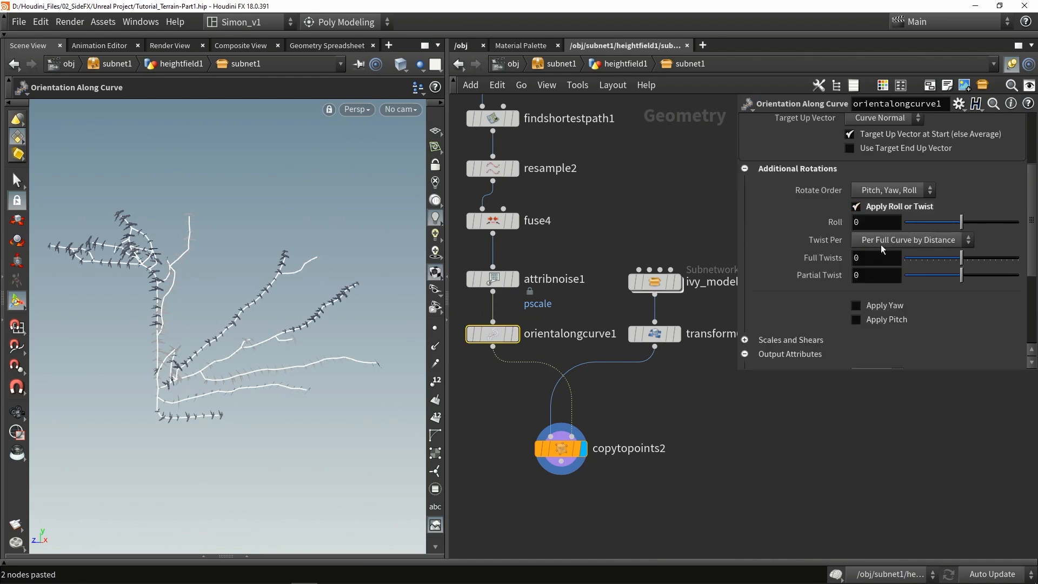
mouse_move(962, 221)
left_mouse_down()
mouse_move(993, 222)
mouse_move(968, 222)
left_mouse_up()
left_click(912, 241)
left_click(911, 242)
left_click_drag(963, 274, 1036, 282)
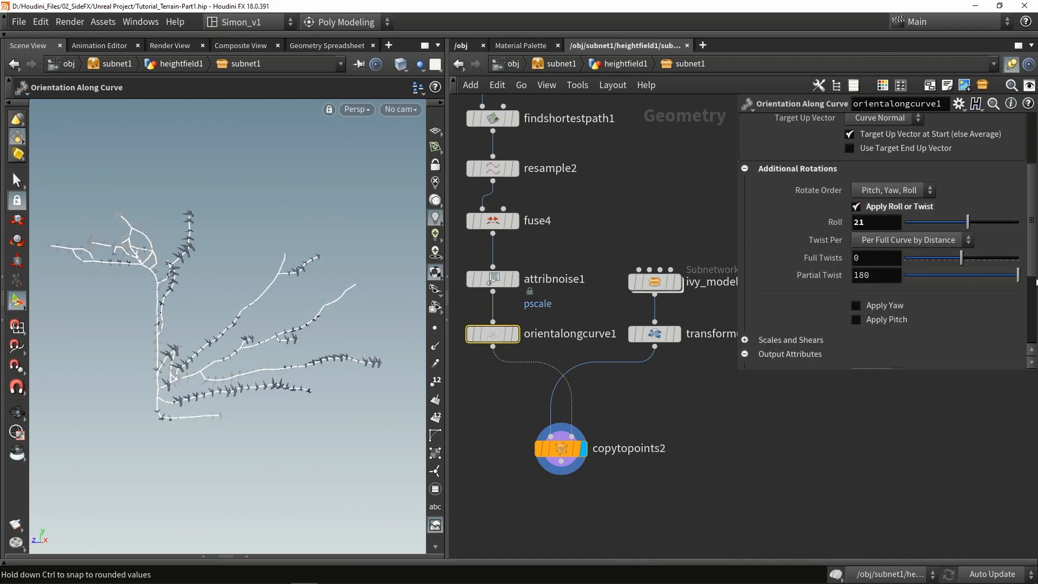
left_click(885, 306)
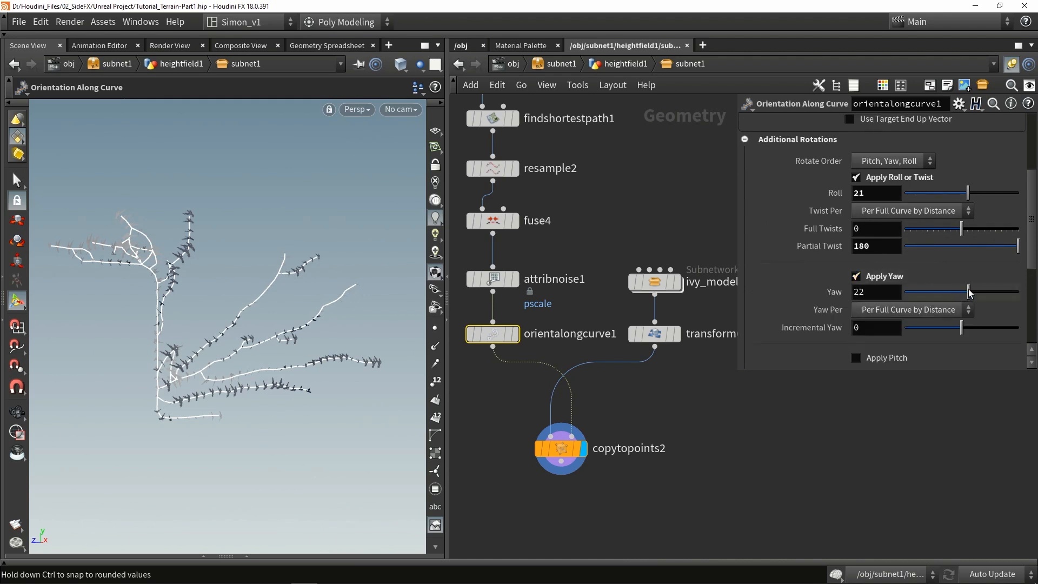
left_click_drag(969, 291, 1019, 295)
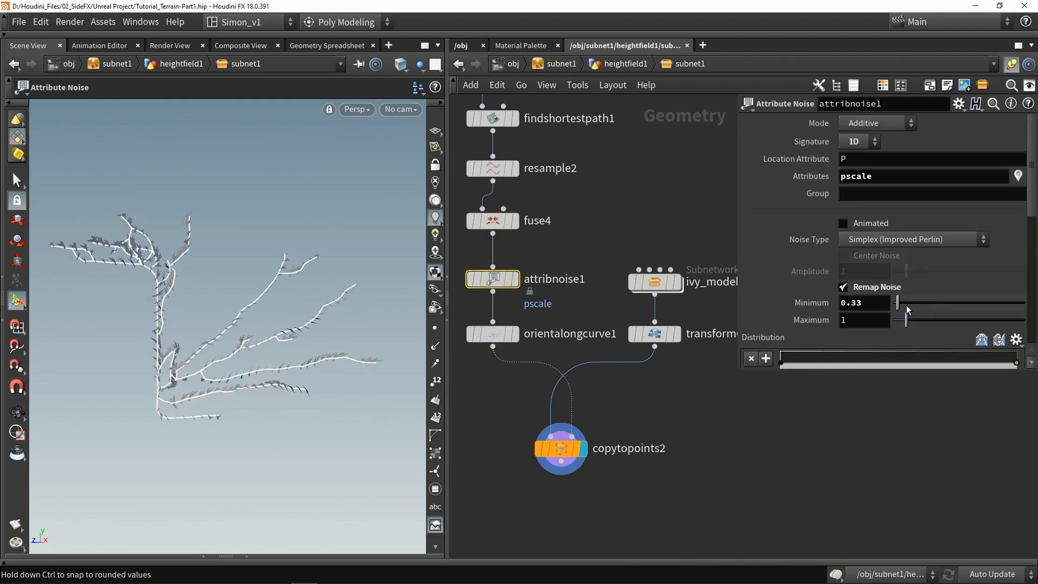
Step: Set the remapped noise range of attribnoise1 to a minimum of 2.06 and a maximum of 2.72
mouse_move(910, 320)
left_mouse_down()
mouse_move(930, 323)
mouse_move(921, 302)
mouse_move(940, 303)
mouse_move(910, 311)
mouse_move(921, 310)
left_mouse_up()
left_click_drag(295, 279, 283, 313, "alt")
key("Return")
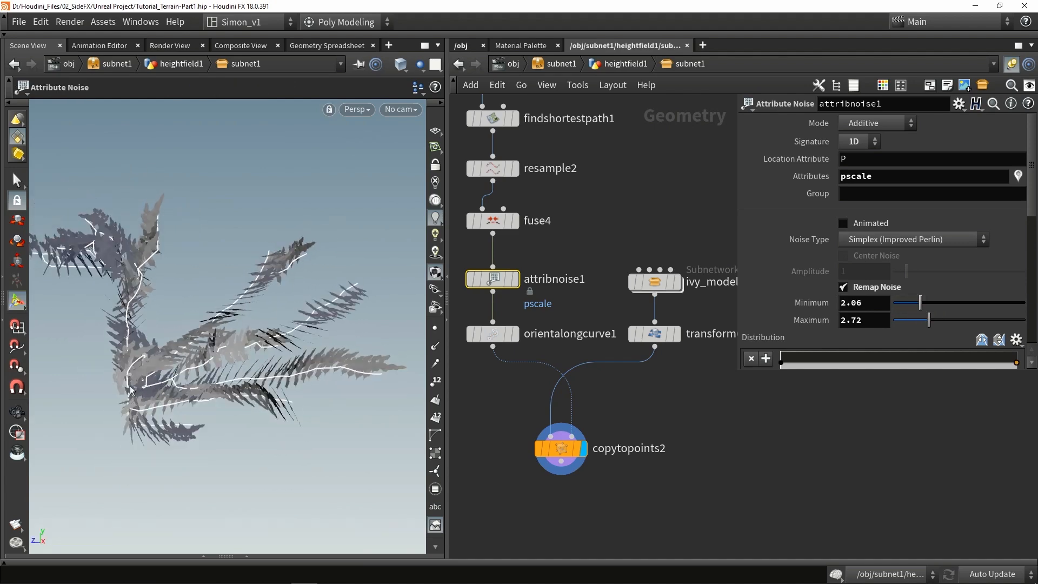
left_click_drag(349, 284, 254, 346, "alt")
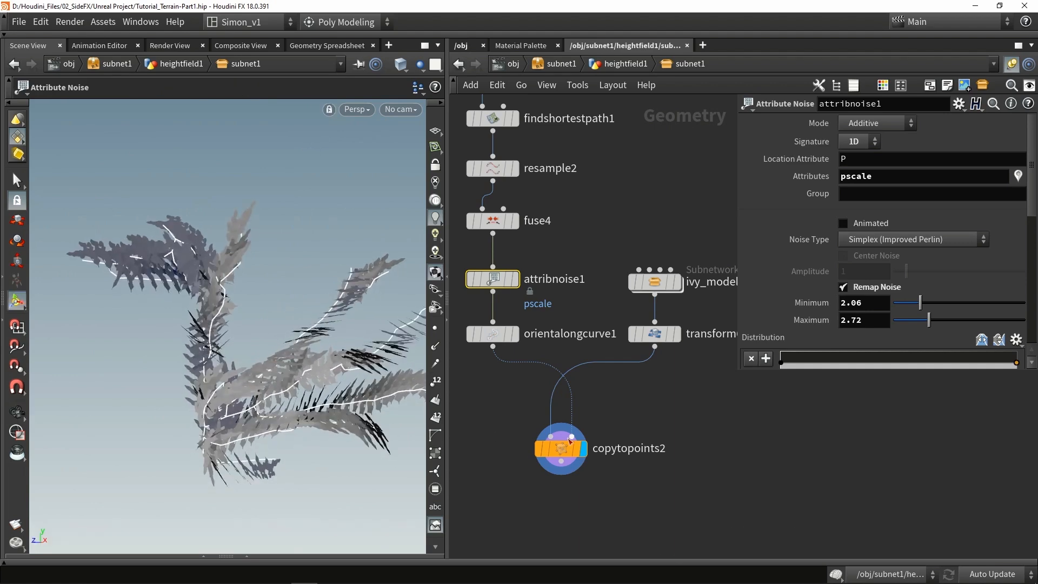
Step: Set orientalongcurve1's yaw to 53 and its pitch to 180, with an incremental pitch of 177 per unit distance
left_click(562, 457)
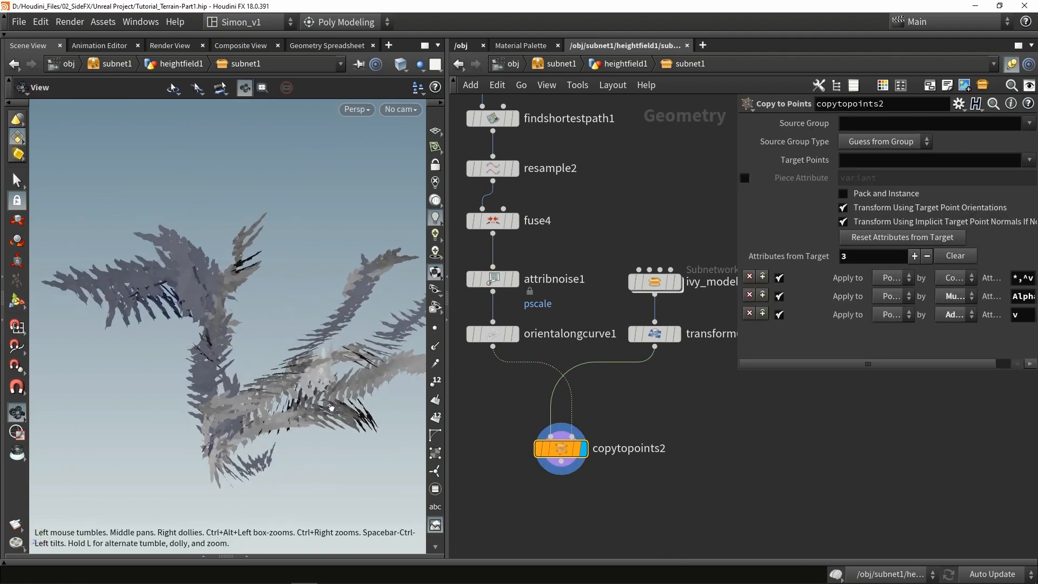
left_click(492, 334)
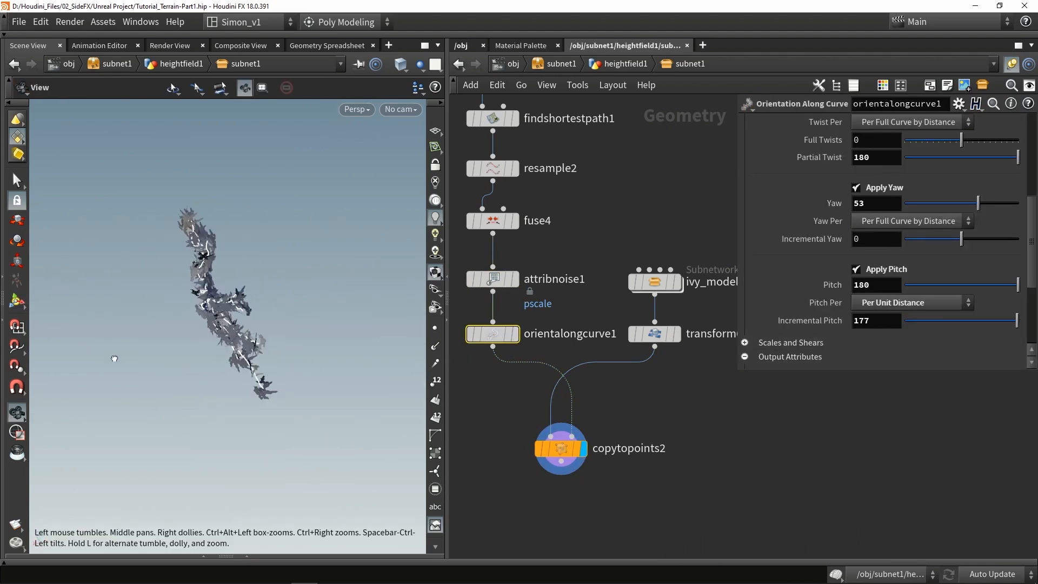
right_click_drag(116, 359, 345, 309)
left_click_drag(346, 309, 323, 313)
left_click_drag(305, 337, 354, 337)
Step: Move the network's final node below copytopoints2, wire the ivy copies into it and display the ivy together with the bridge
left_click_drag(568, 447, 539, 422)
scroll(592, 441, "down", 2)
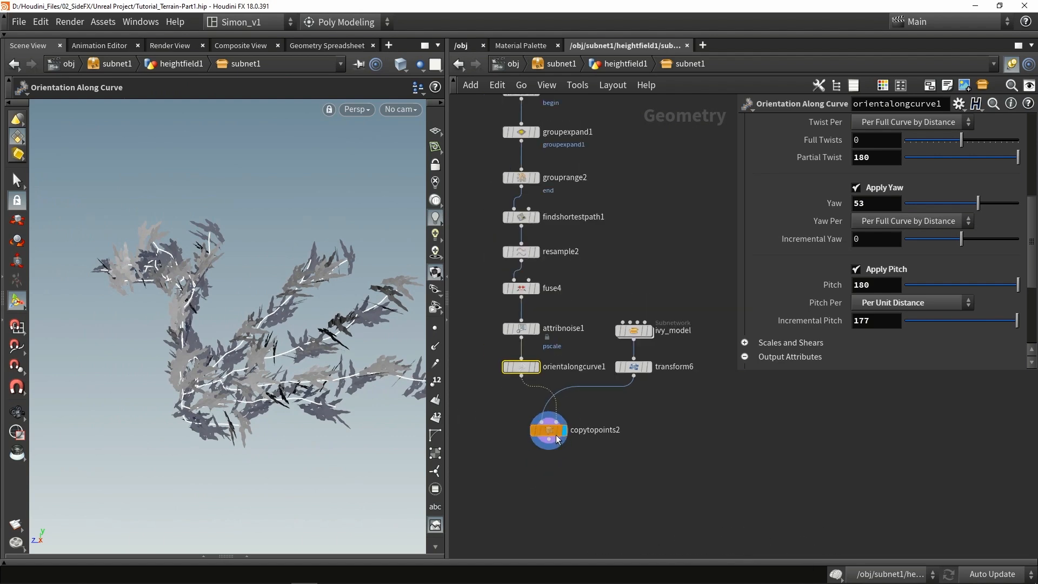
scroll(586, 288, "down", 3)
left_click_drag(567, 209, 574, 435)
scroll(649, 392, "up", 3)
left_click_drag(686, 380, 566, 470)
left_click(550, 479)
Step: Save the scene and select all the nodes of the bridge network
left_click_drag(285, 412, 346, 390, "alt")
scroll(311, 398, "down", 3)
scroll(606, 411, "down", 4)
key("ctrl+s")
scroll(608, 418, "down", 3)
left_click_drag(712, 482, 505, 122)
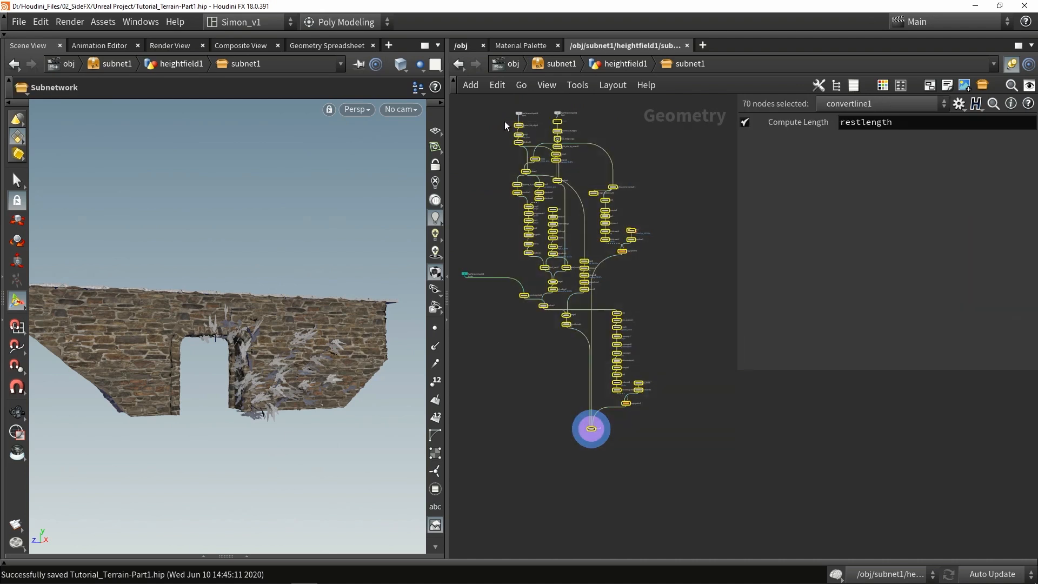
Step: Add a For-Each Connected Piece loop in the empty area beside the bridge network
left_click(634, 293)
middle_click_drag(624, 307, 582, 376)
scroll(582, 376, "up", 2)
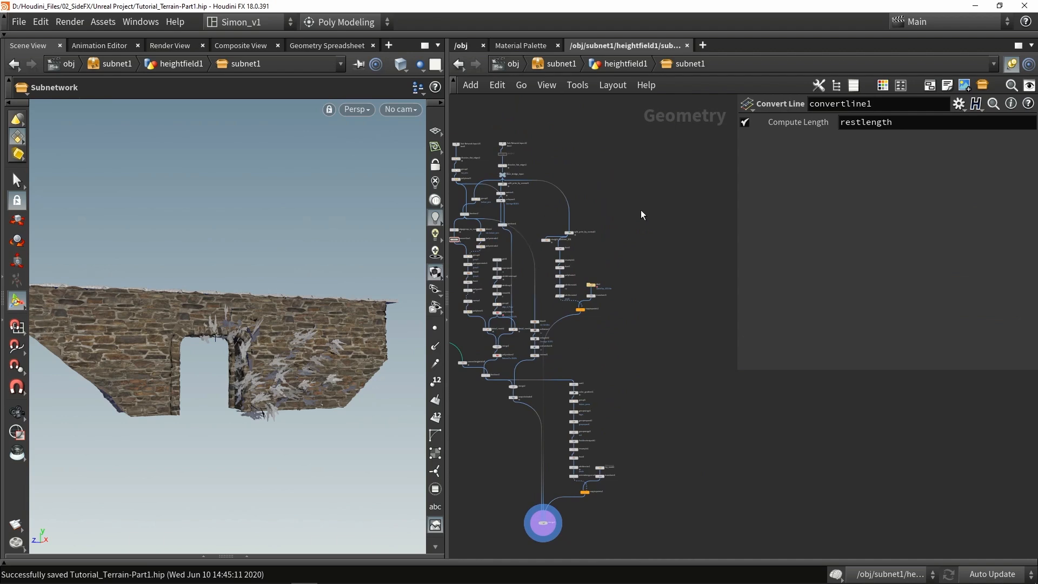
key("Tab")
type("for")
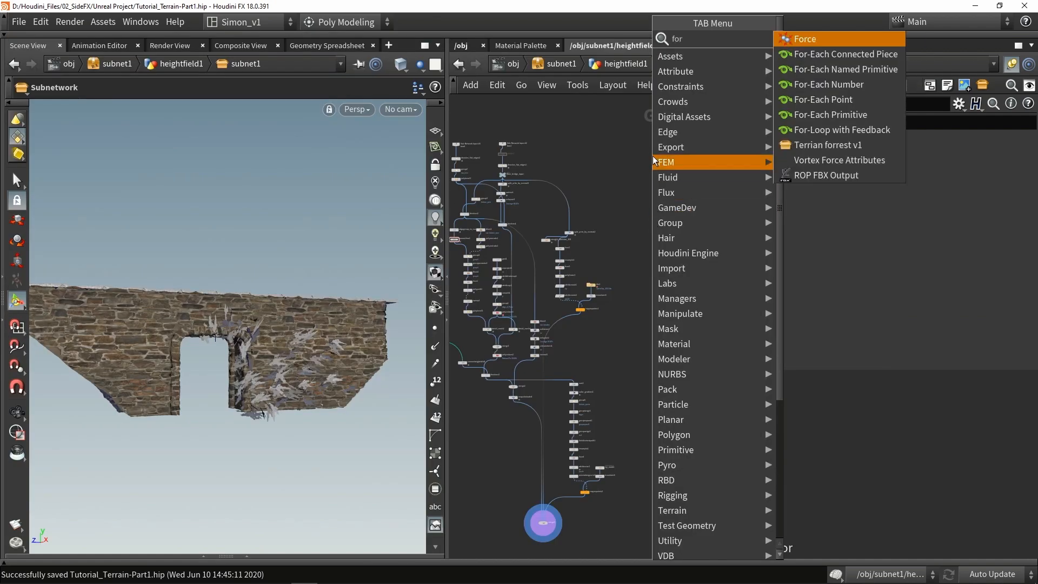
left_click(843, 54)
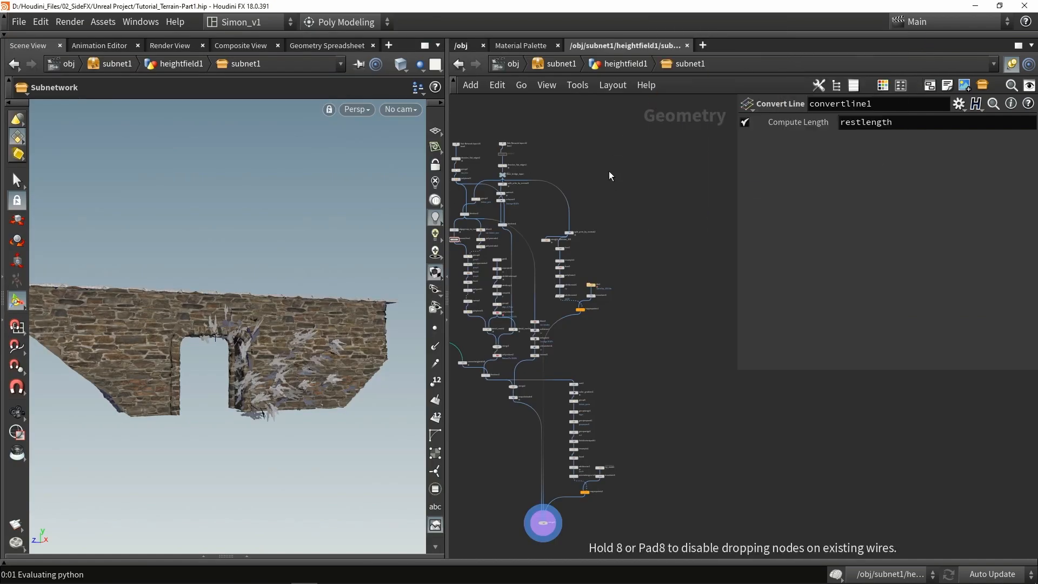
left_click(609, 175)
key("ctrl+s")
scroll(609, 176, "up", 6)
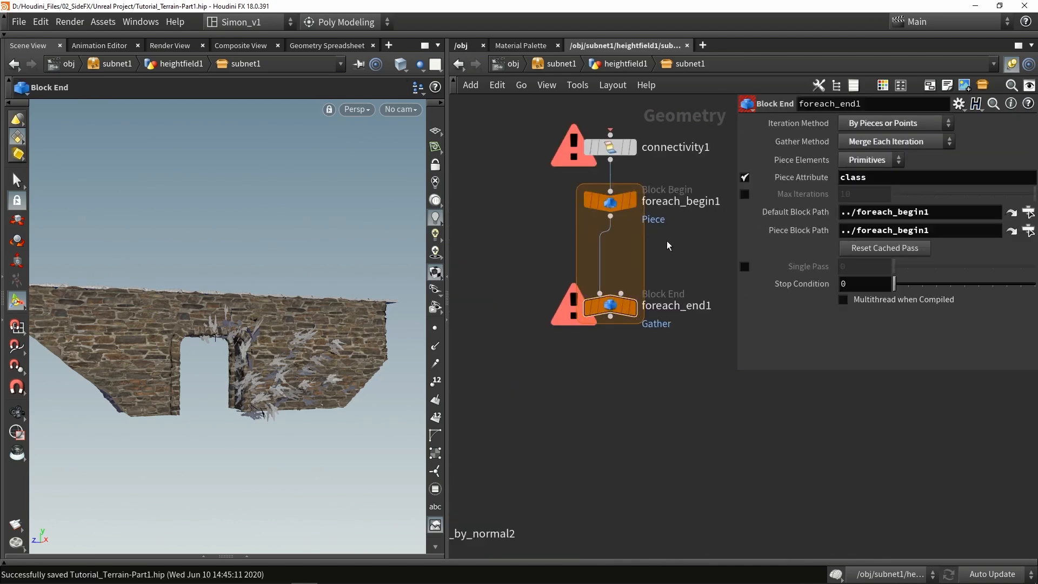
scroll(527, 249, "down", 3)
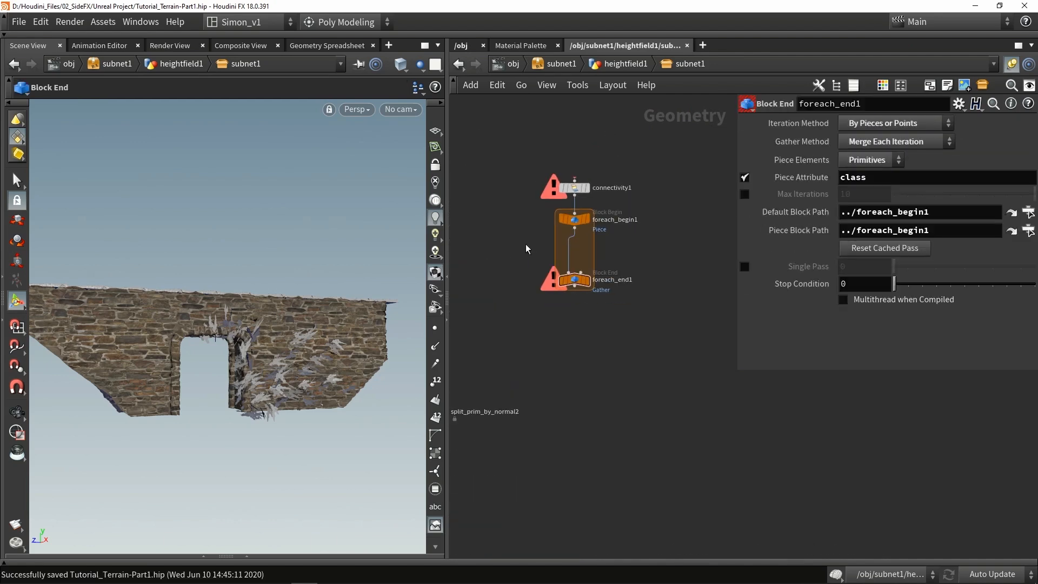
scroll(528, 249, "down", 6)
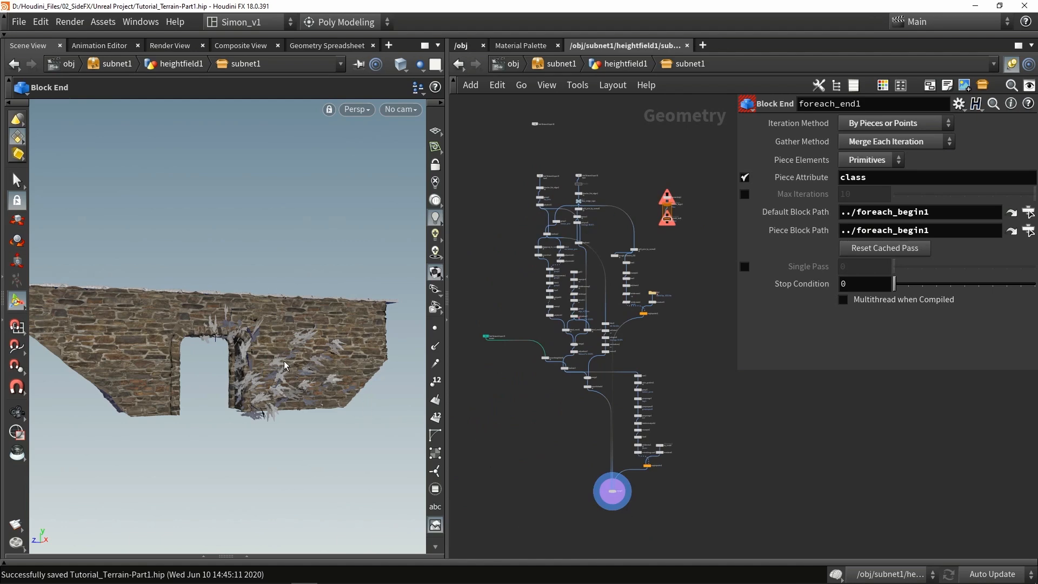
Step: Move the input nodes down to dissolve_flat_edges1 upward to make room above Base_bridge_input
left_click_drag(286, 366, 292, 390, "alt")
right_click_drag(292, 390, 299, 330, "alt")
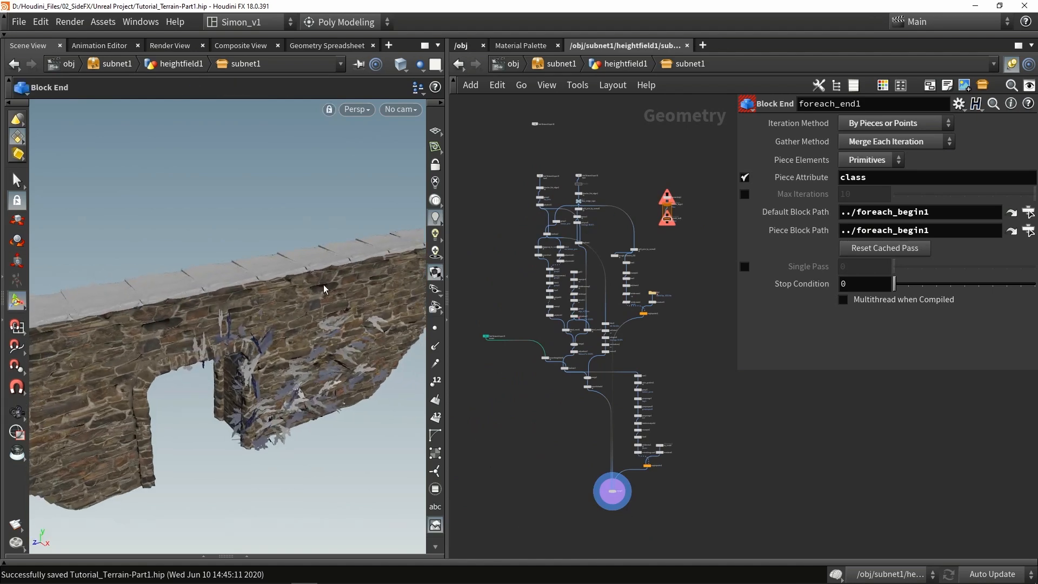
scroll(614, 198, "up", 5)
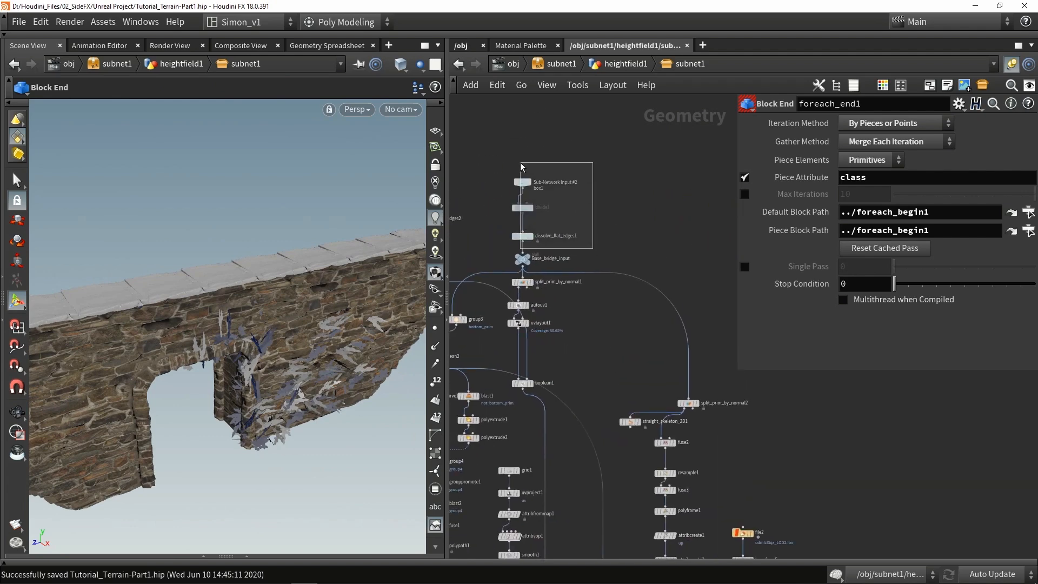
left_click_drag(525, 170, 525, 169)
left_click_drag(522, 236, 523, 180)
left_click(552, 214)
scroll(559, 219, "down", 3)
middle_click_drag(561, 220, 528, 227)
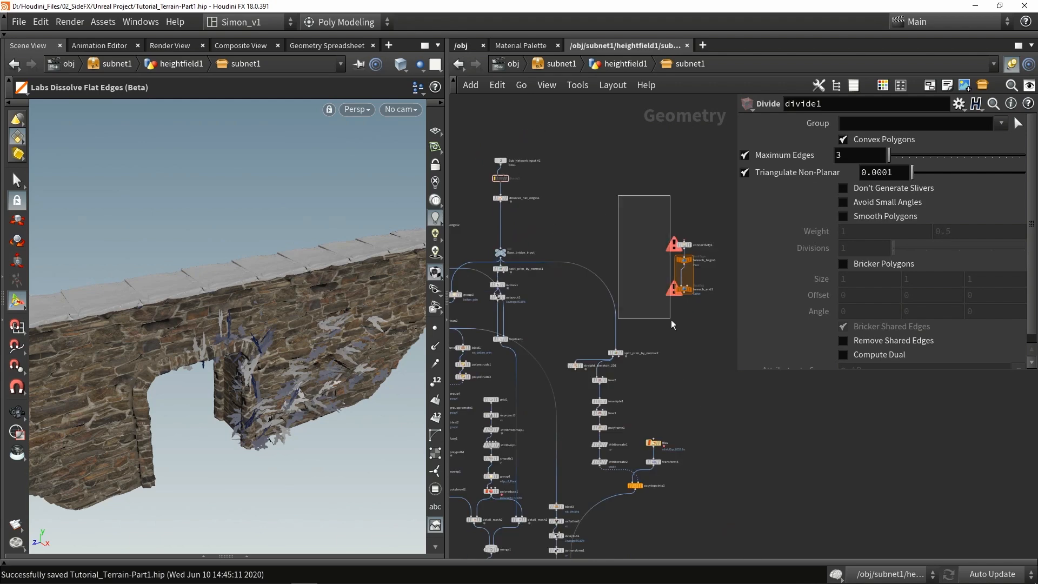
Step: Move the loop nodes beside the bridge input and wire connectivity1 and foreach_begin1 between dissolve_flat_edges1 and Base_bridge_input
left_click_drag(666, 312, 696, 314)
left_click_drag(684, 260, 582, 242)
scroll(560, 198, "up", 2)
left_click(561, 201)
scroll(533, 216, "up", 3)
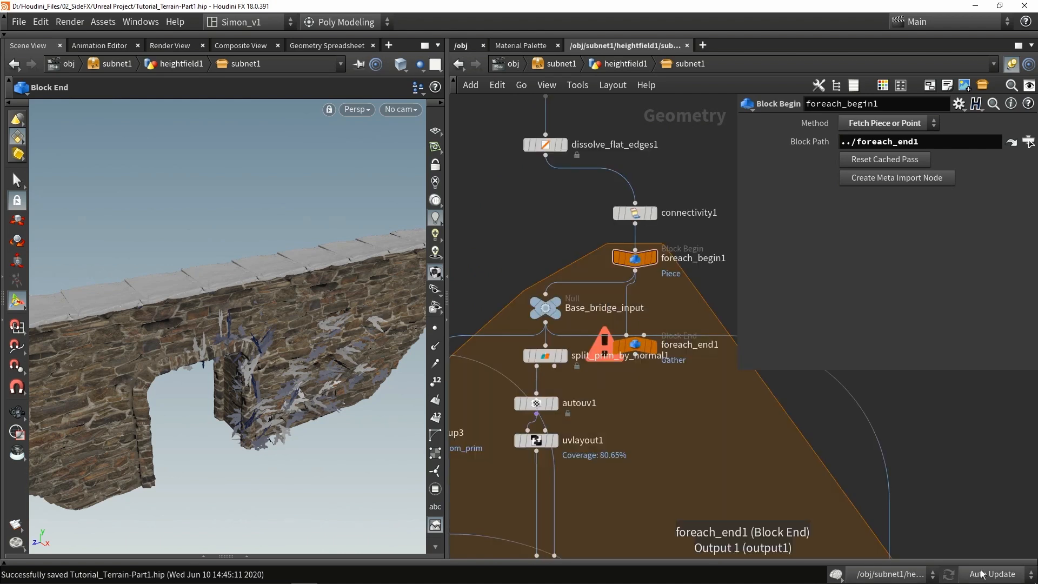
Step: Set the update mode to Manual, then move foreach_end1 below merge3, wire merge3 into it and display it
left_click(982, 575)
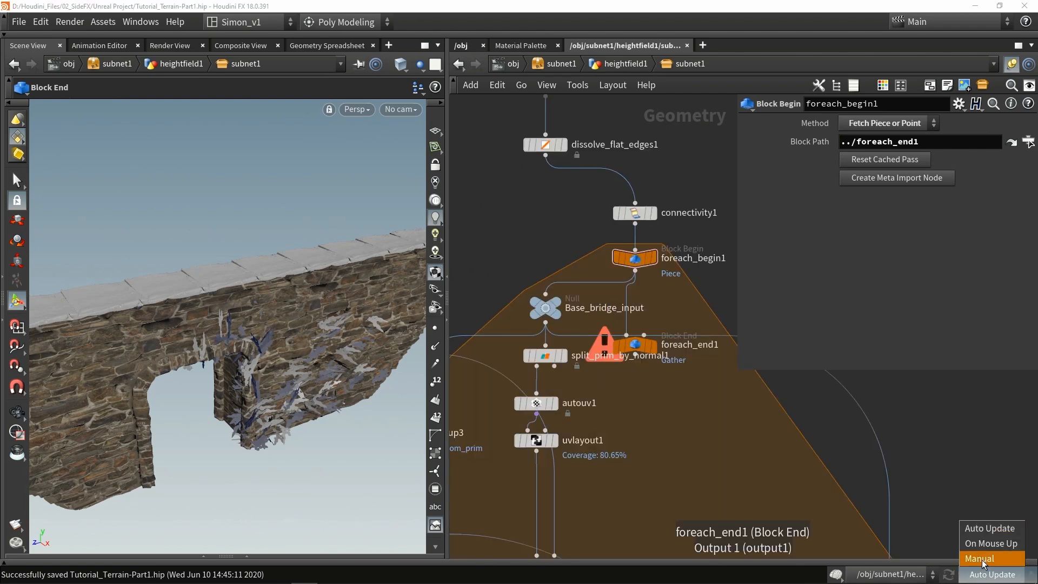
left_click(983, 559)
left_click_drag(636, 349, 665, 452)
middle_click_drag(742, 492, 611, 267)
scroll(611, 267, "down", 8)
left_click_drag(595, 258, 697, 515)
middle_click_drag(693, 448, 631, 167)
scroll(632, 227, "up", 3)
left_click_drag(639, 214, 535, 477)
scroll(539, 504, "up", 3)
left_click(550, 478)
left_click(531, 480)
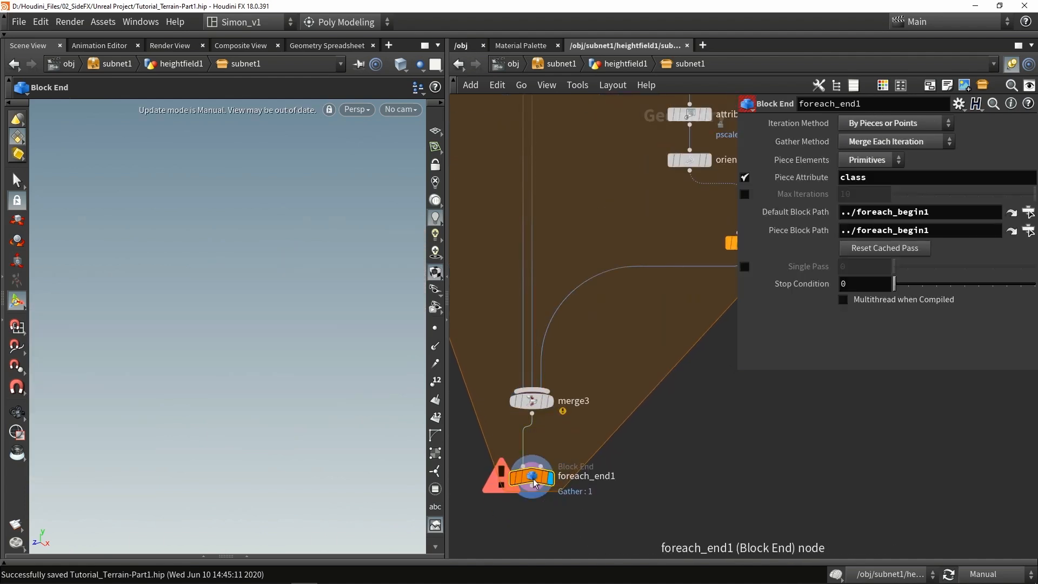
Step: Set the update mode to Auto Update to cook the for-each loop and frame the network
left_click(997, 573)
left_click(997, 533)
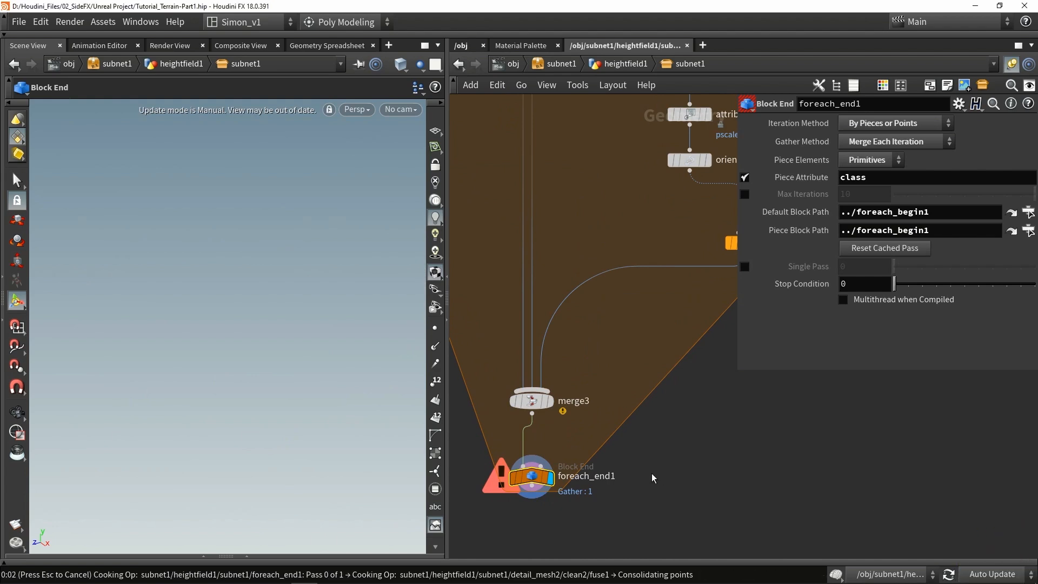
key("h")
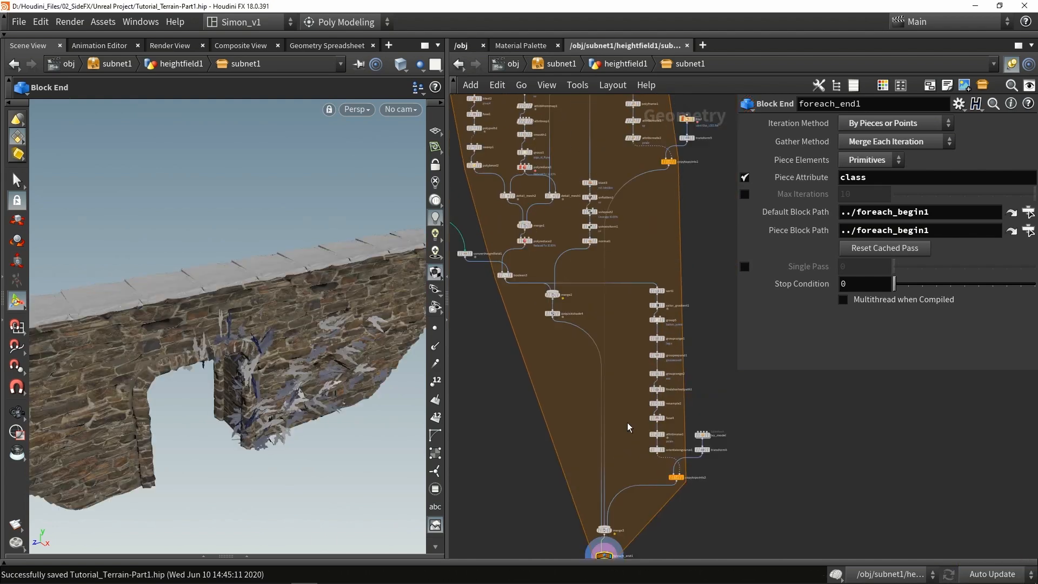
Step: Select the connectivity1 and foreach_begin1 nodes above Base_bridge_input
scroll(558, 357, "up", 2)
middle_click_drag(564, 308, 551, 436)
scroll(552, 437, "down", 1)
scroll(649, 183, "up", 1)
scroll(644, 193, "up", 3)
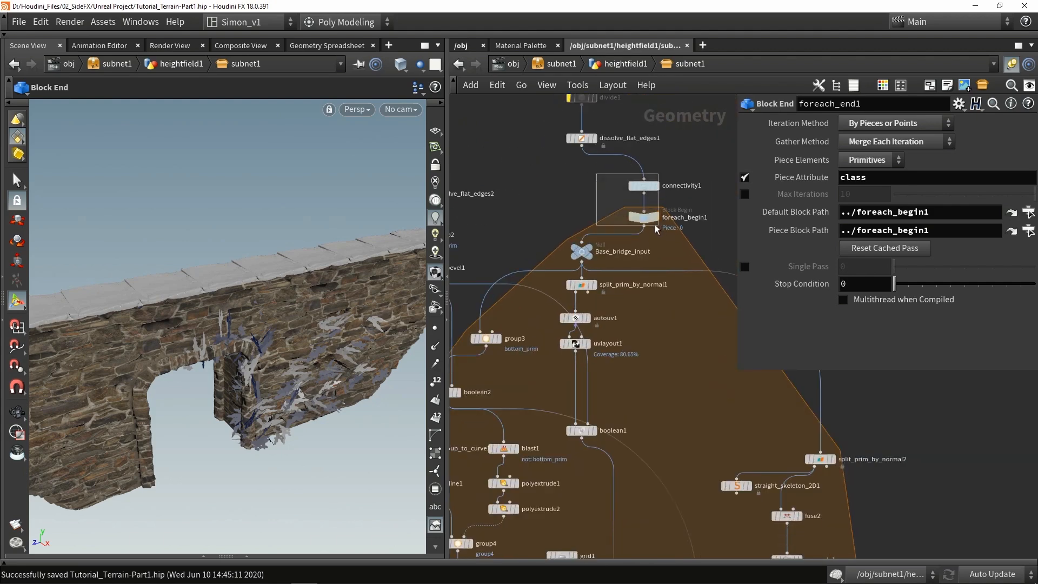